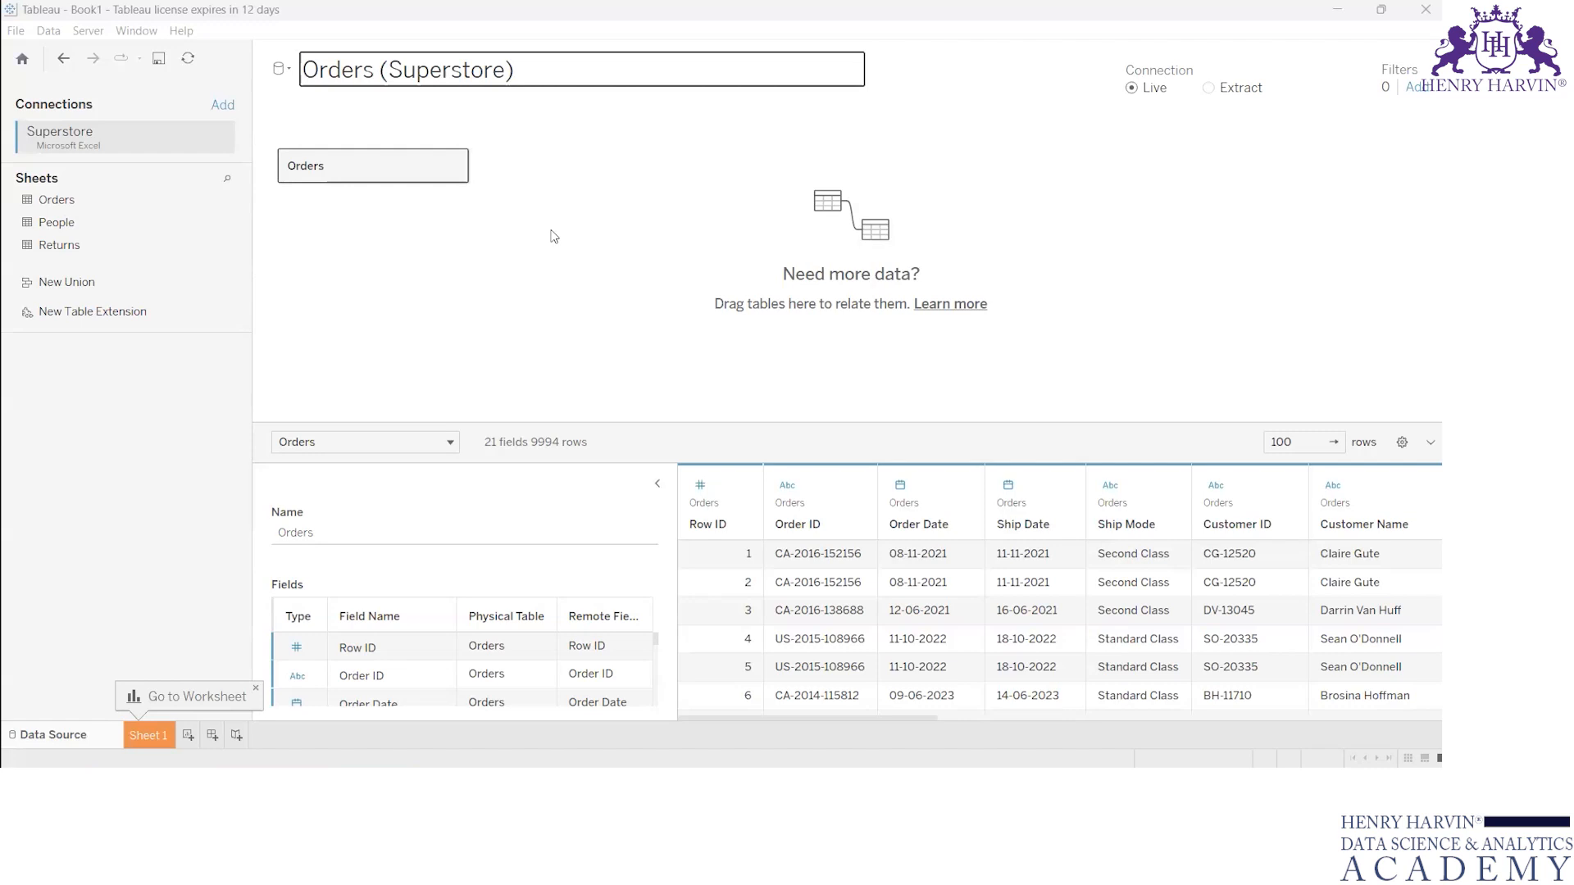
pyautogui.click(1079, 78)
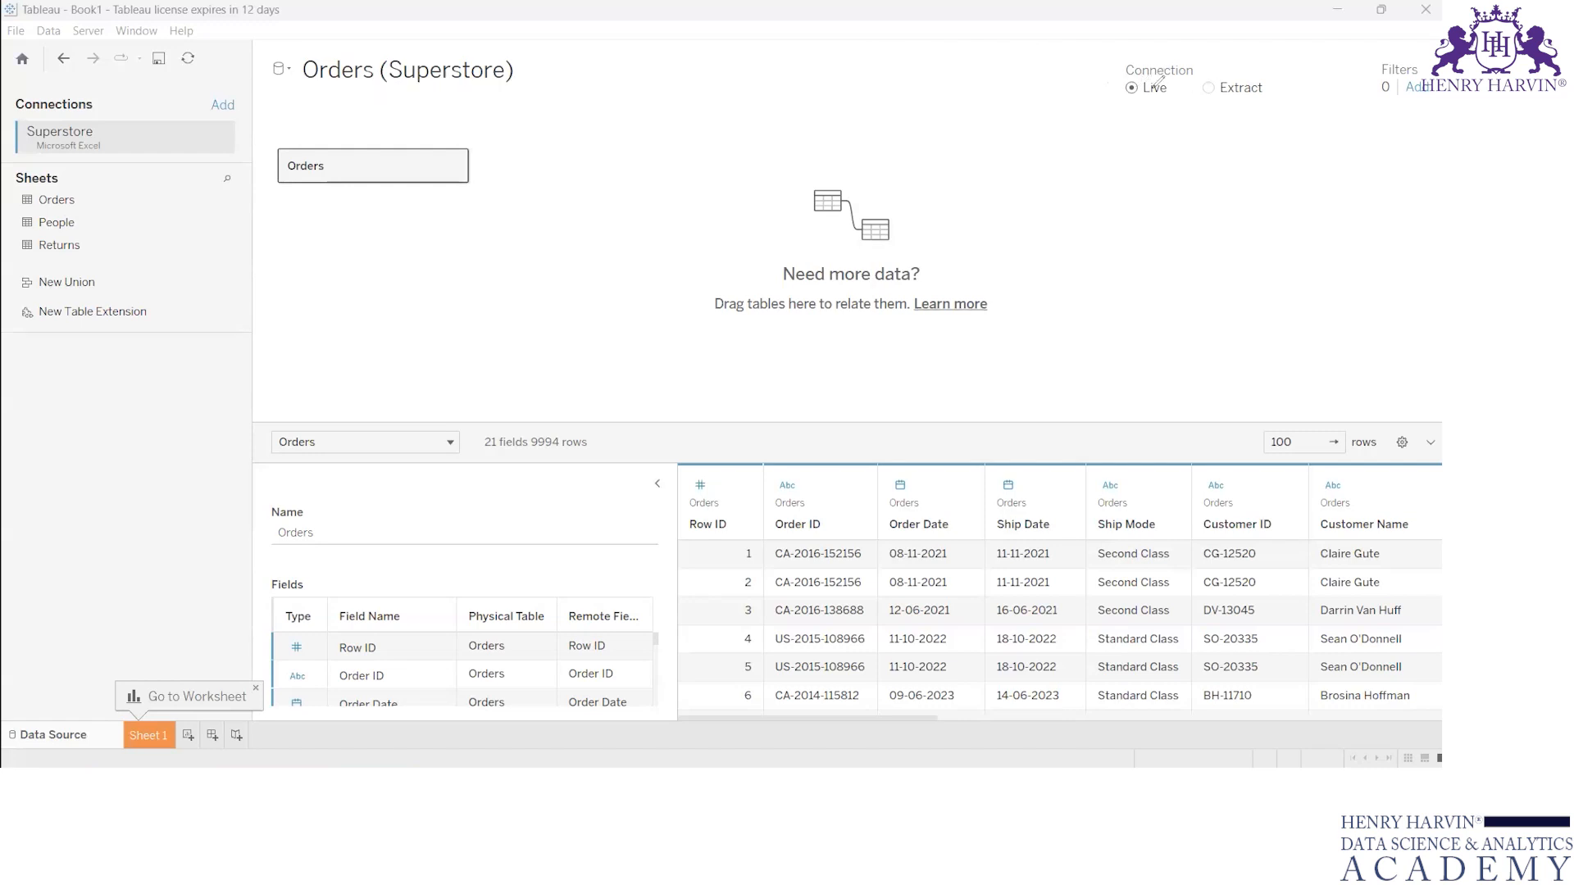
pyautogui.moveTo(1140, 105)
pyautogui.mouseDown()
pyautogui.moveTo(1153, 121)
pyautogui.moveTo(1232, 117)
pyautogui.mouseUp()
pyautogui.scroll(-2, 943, 560)
pyautogui.scroll(3, 939, 557)
# Step: Switch to the Sample - Superstore workbook in Excel and examine the column headers of its Orders sheet
pyautogui.moveTo(985, 785)
pyautogui.click(1059, 739)
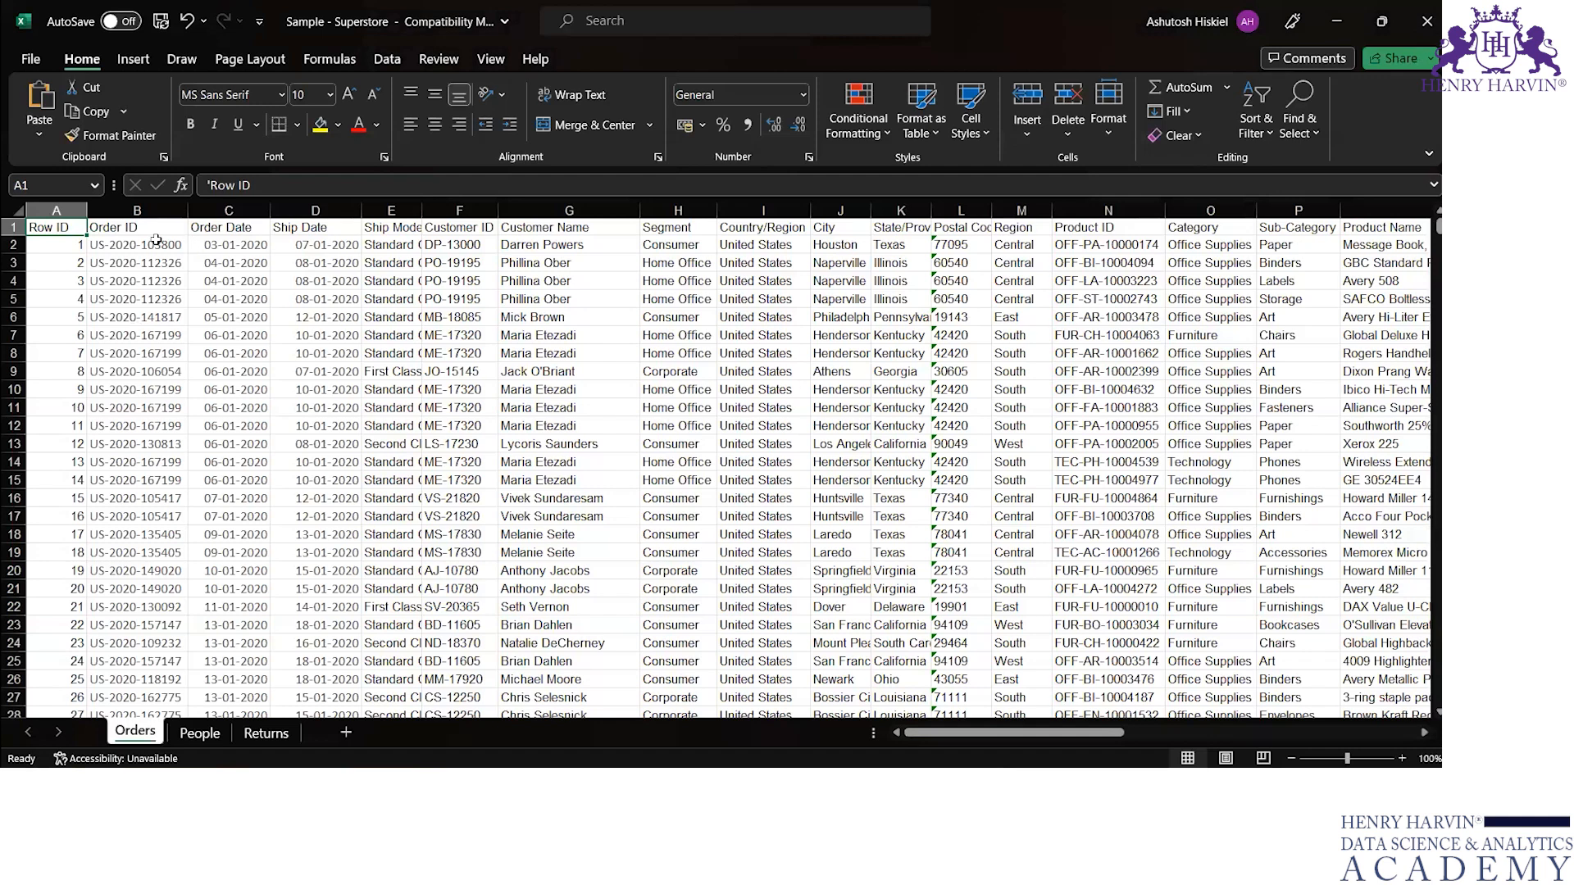
pyautogui.click(122, 232)
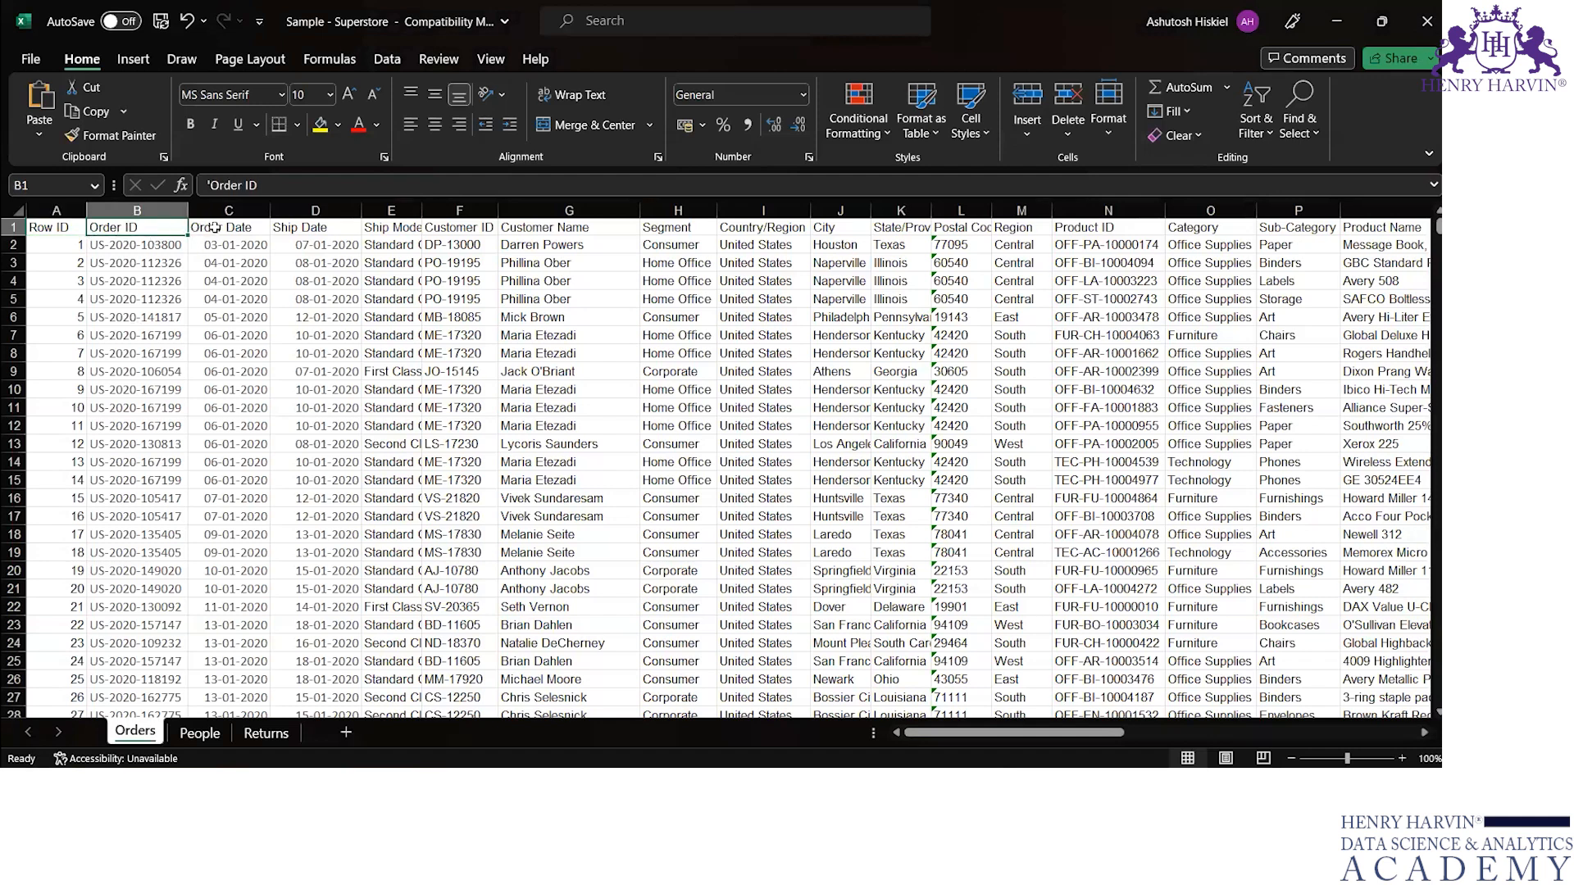
pyautogui.press('Right')
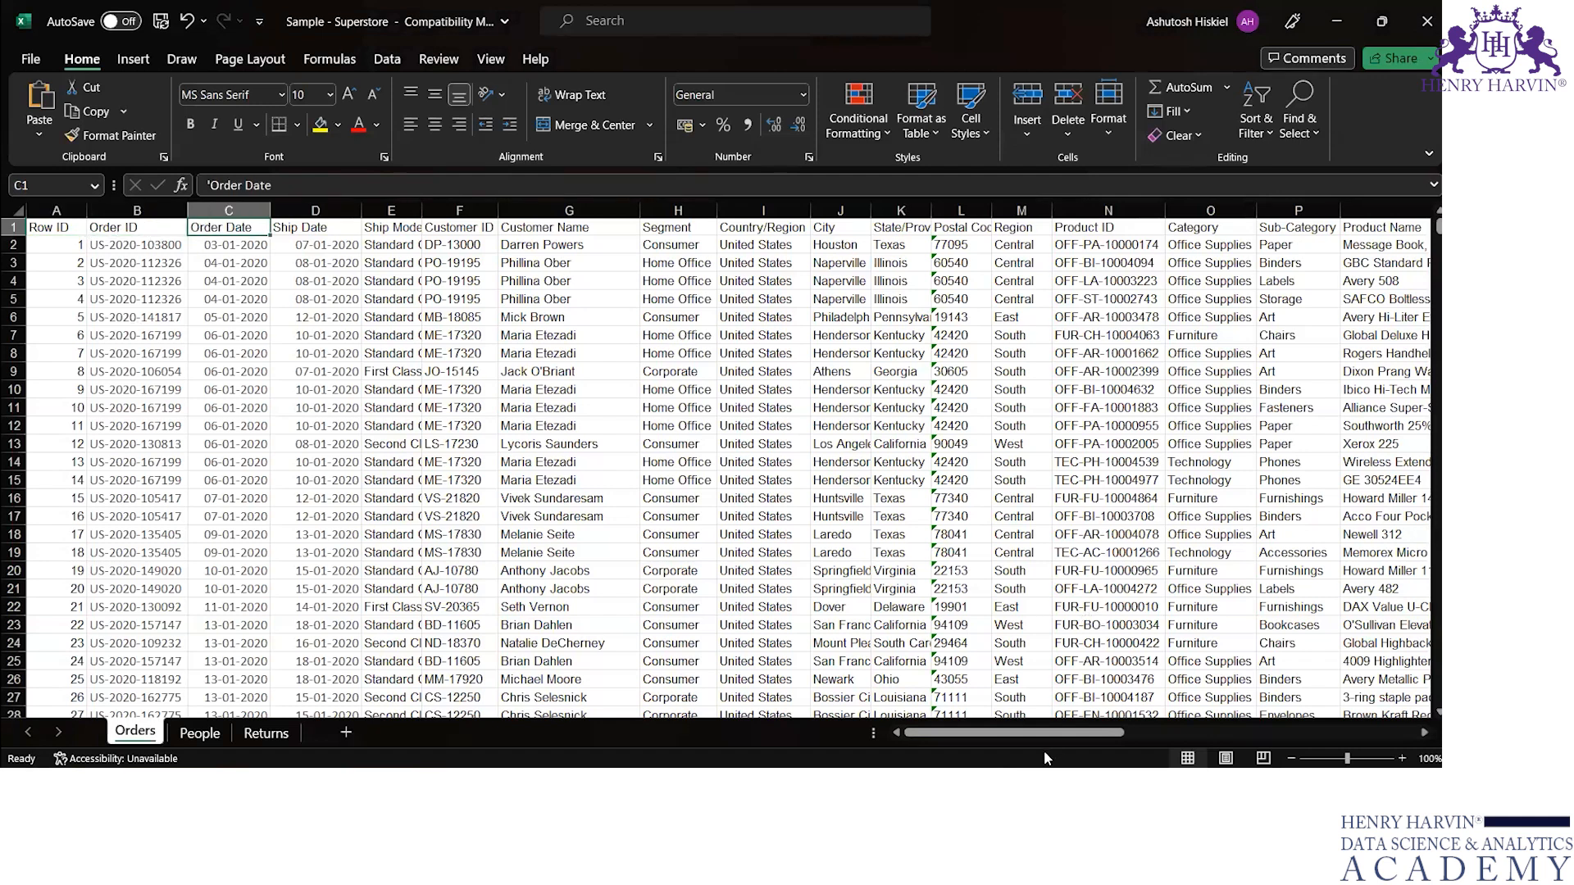
pyautogui.hscroll(1, 683, 339)
# Step: Switch back to Tableau and examine the columns in the Orders data preview
pyautogui.click(1070, 785)
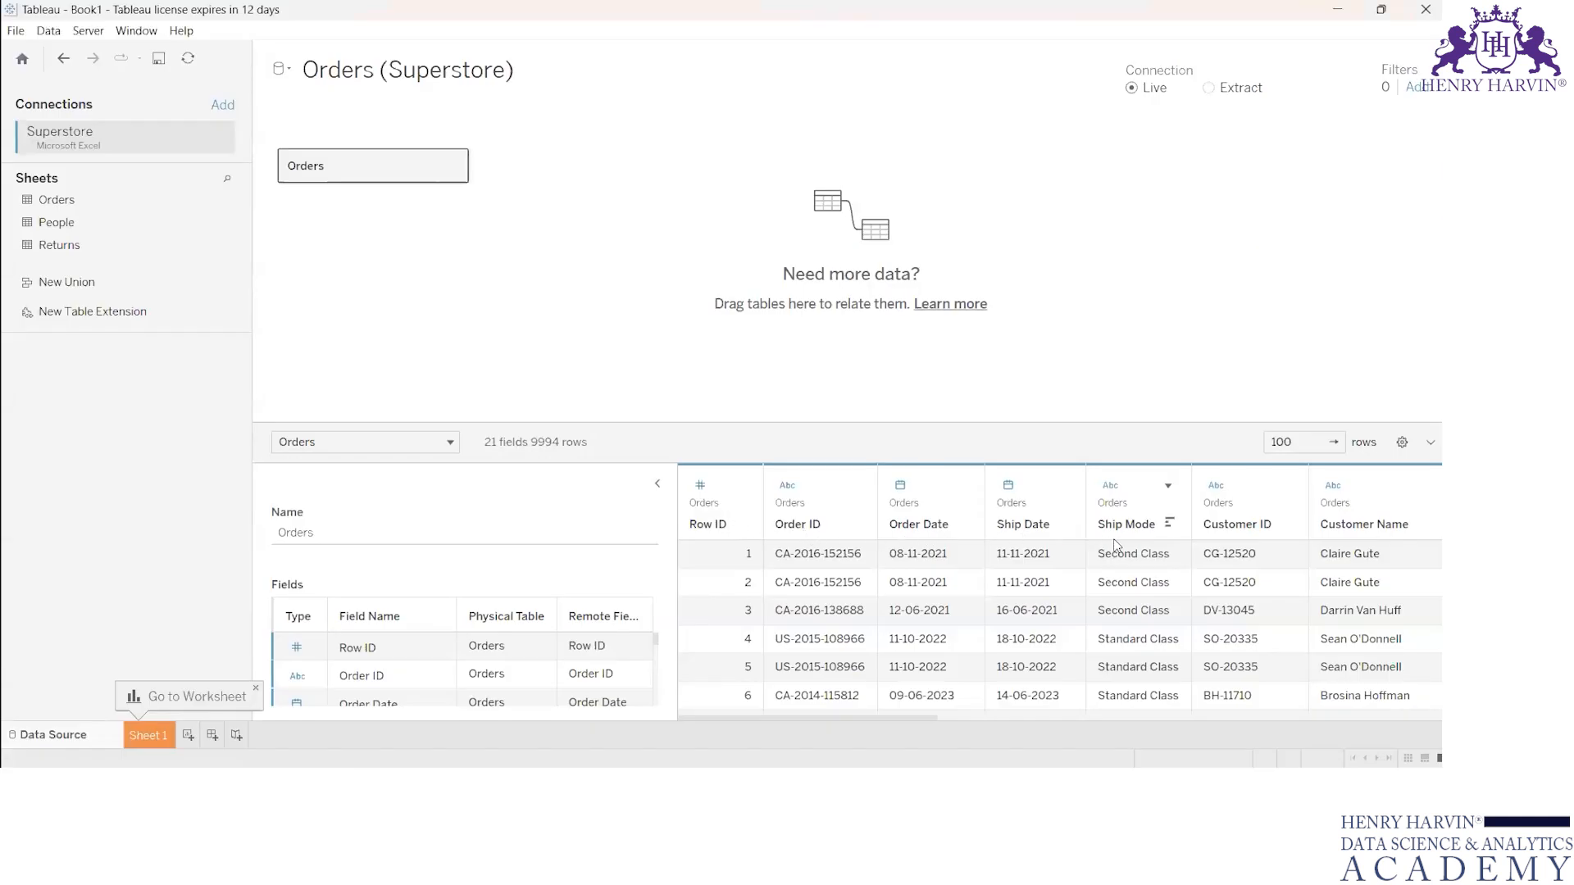
pyautogui.hscroll(10, 1214, 558)
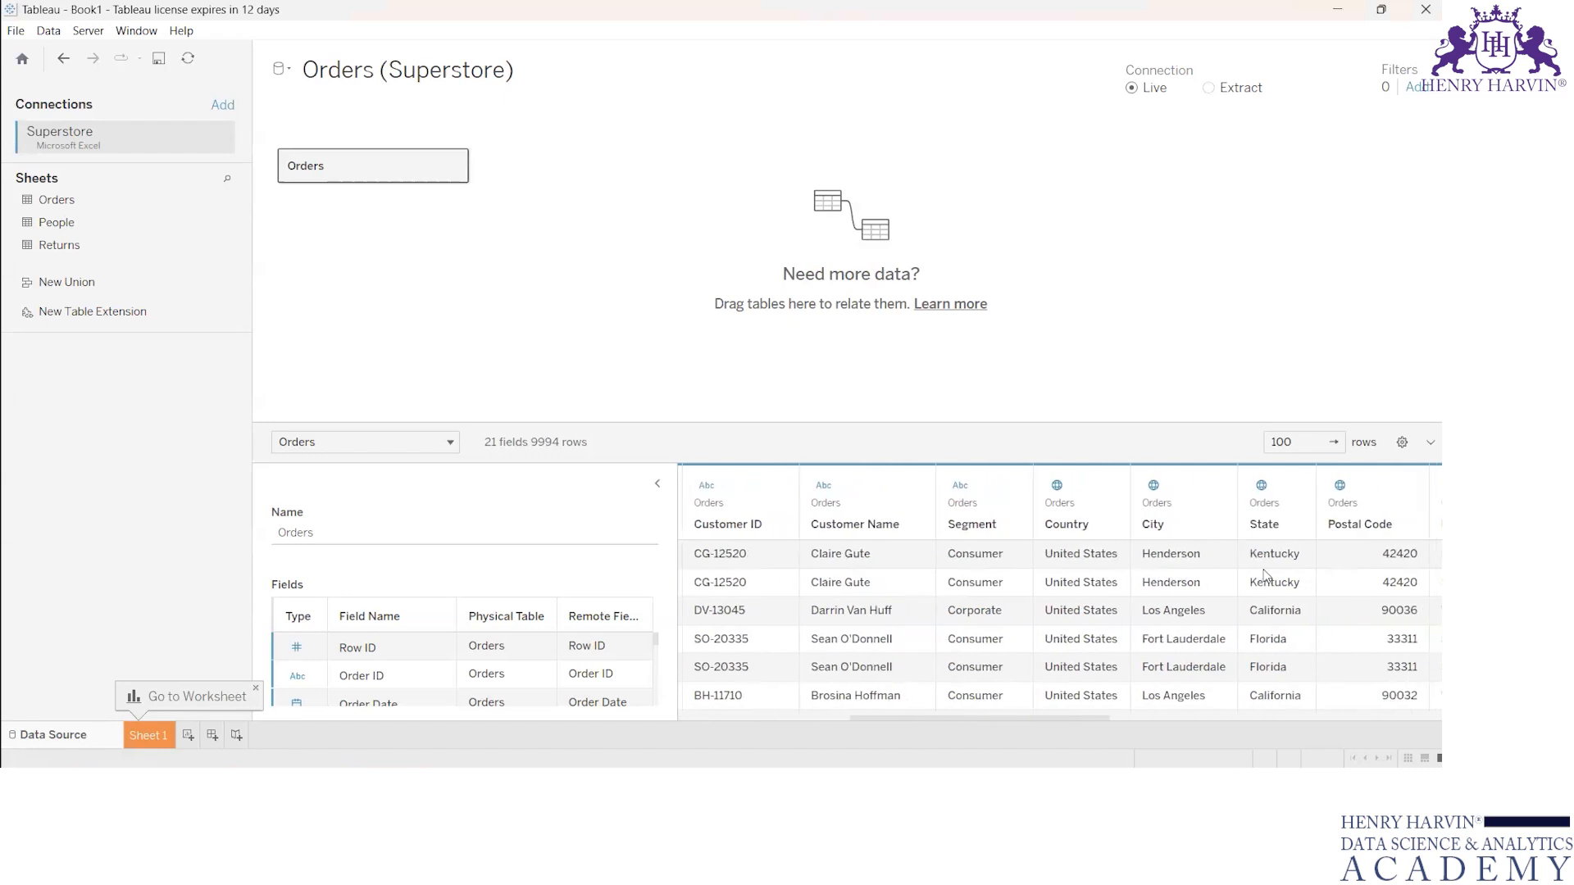
pyautogui.hscroll(4, 1265, 576)
pyautogui.hscroll(-14, 1265, 576)
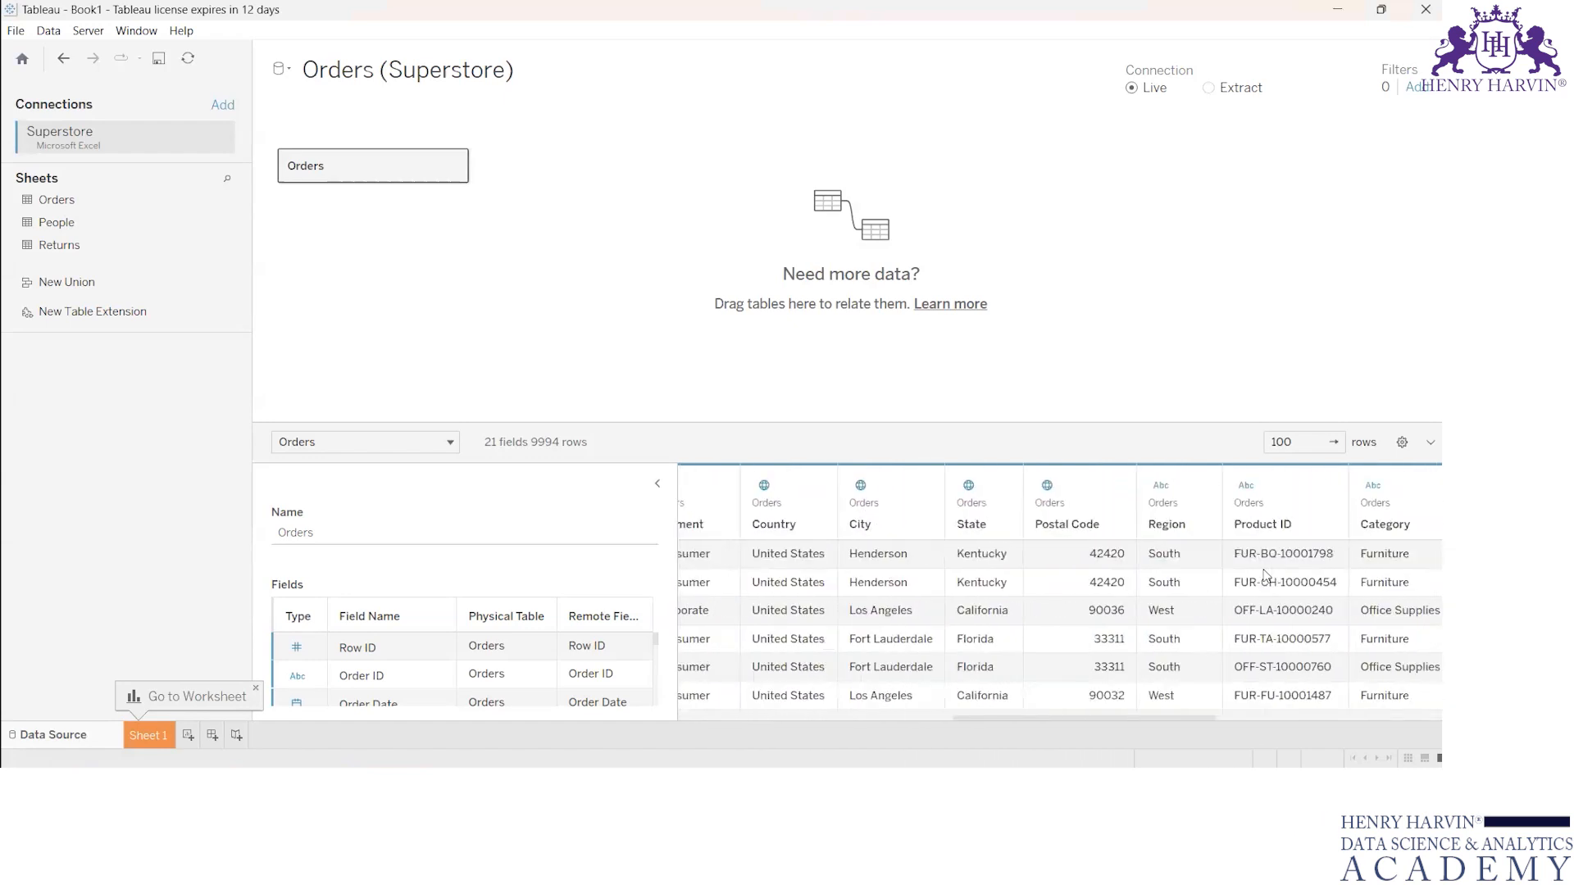
pyautogui.hscroll(-1, 1266, 576)
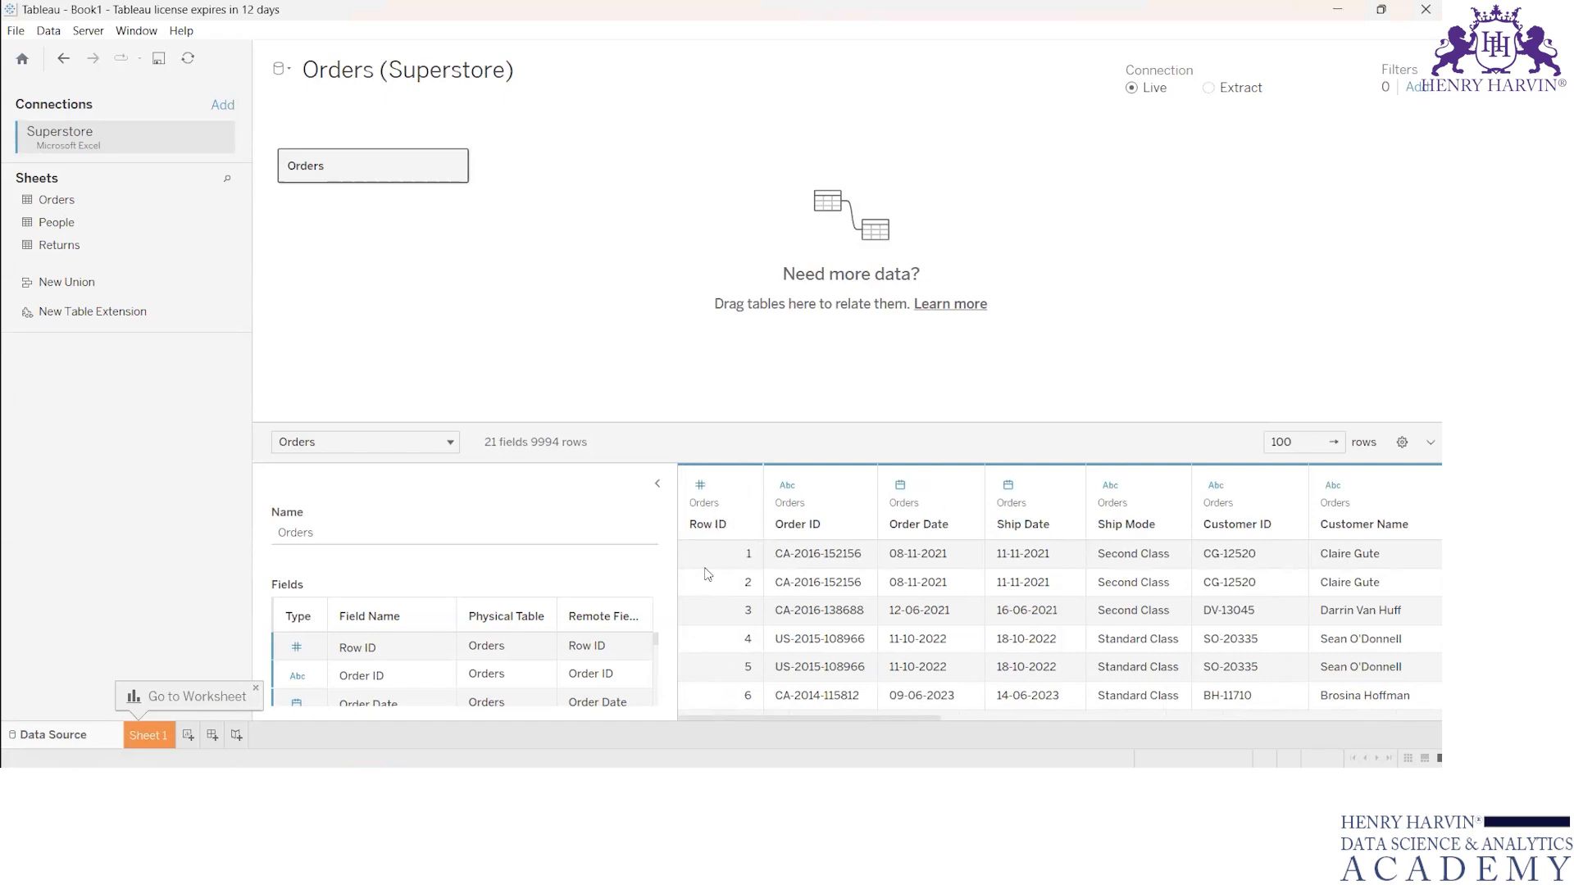
# Step: Check the data source filters dialog and close it without adding a filter
pyautogui.click(1417, 88)
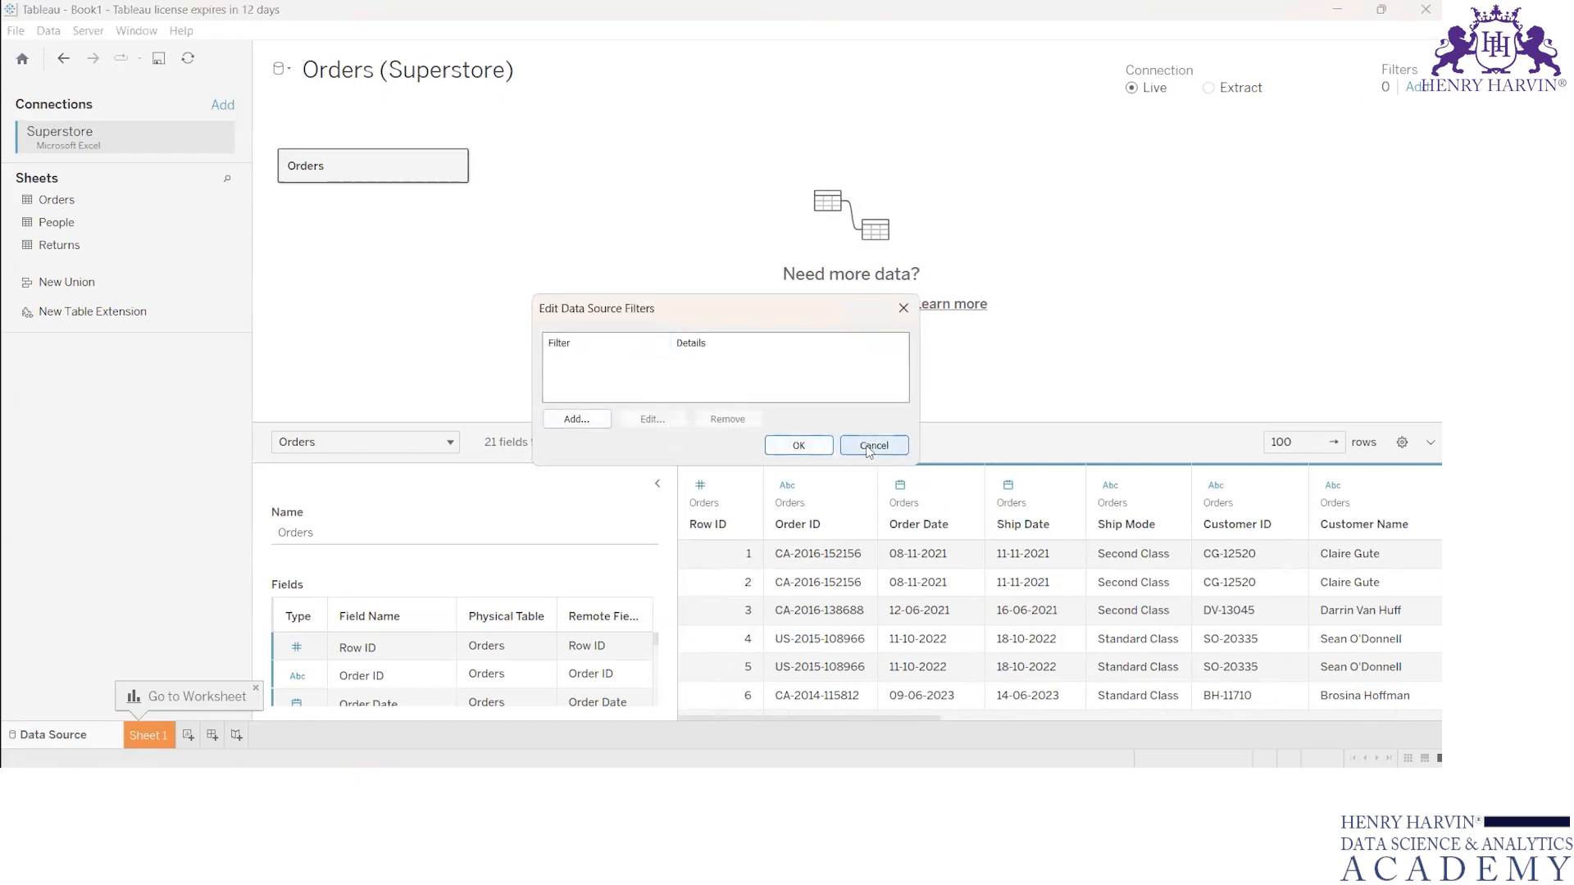
pyautogui.click(825, 450)
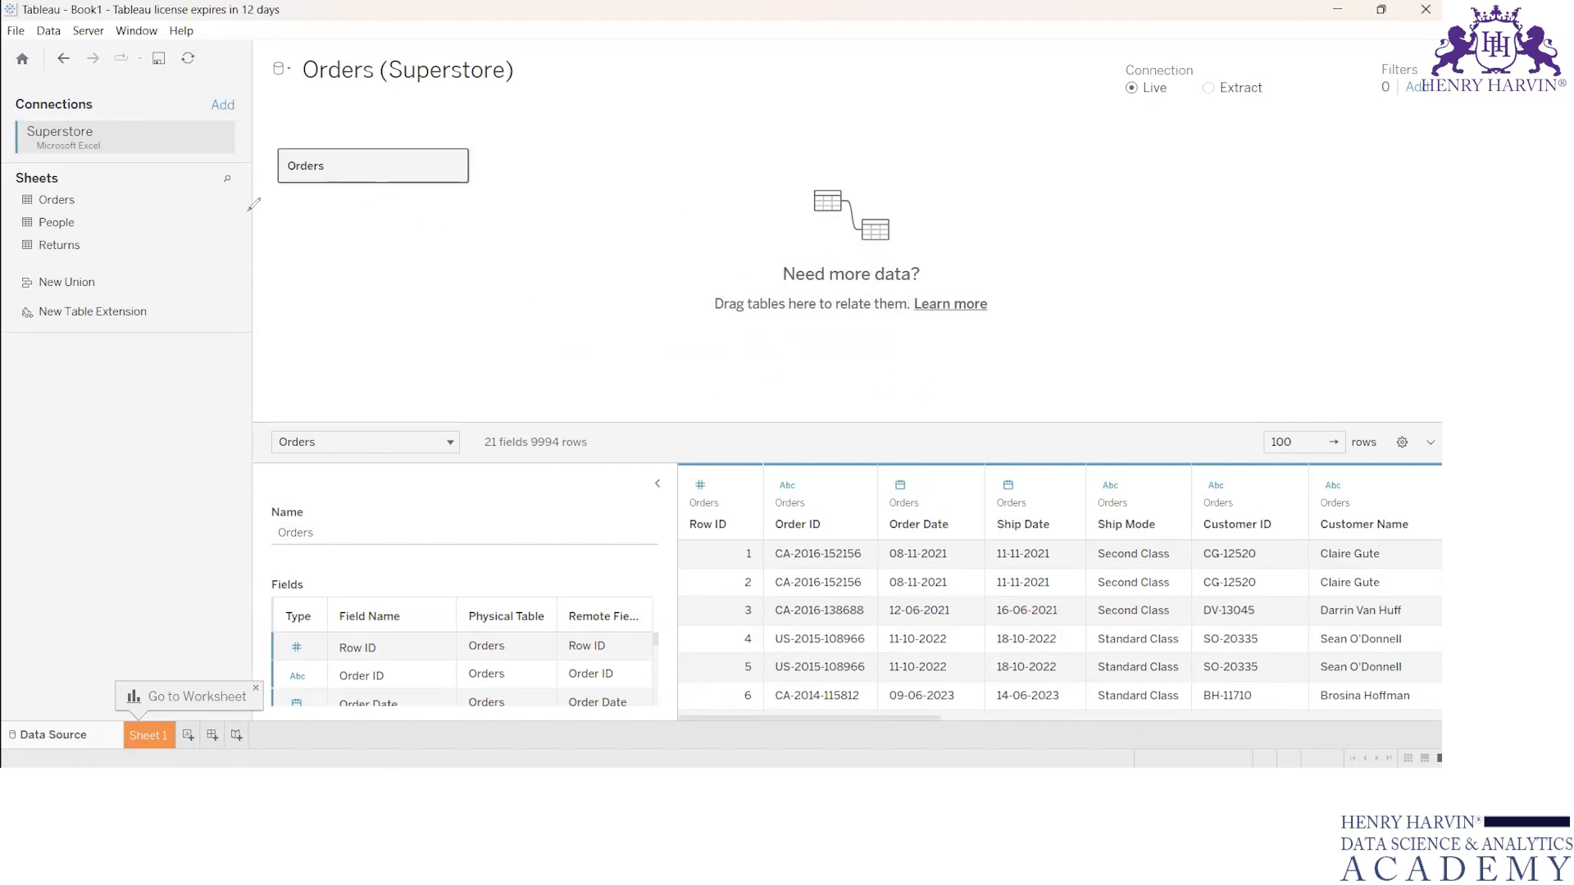
# Step: Circle the Orders sheet and the field and row counts, label the fields "columns", and clear the annotations
pyautogui.moveTo(50, 183)
pyautogui.mouseDown()
pyautogui.moveTo(74, 187)
pyautogui.moveTo(62, 215)
pyautogui.moveTo(76, 186)
pyautogui.mouseUp()
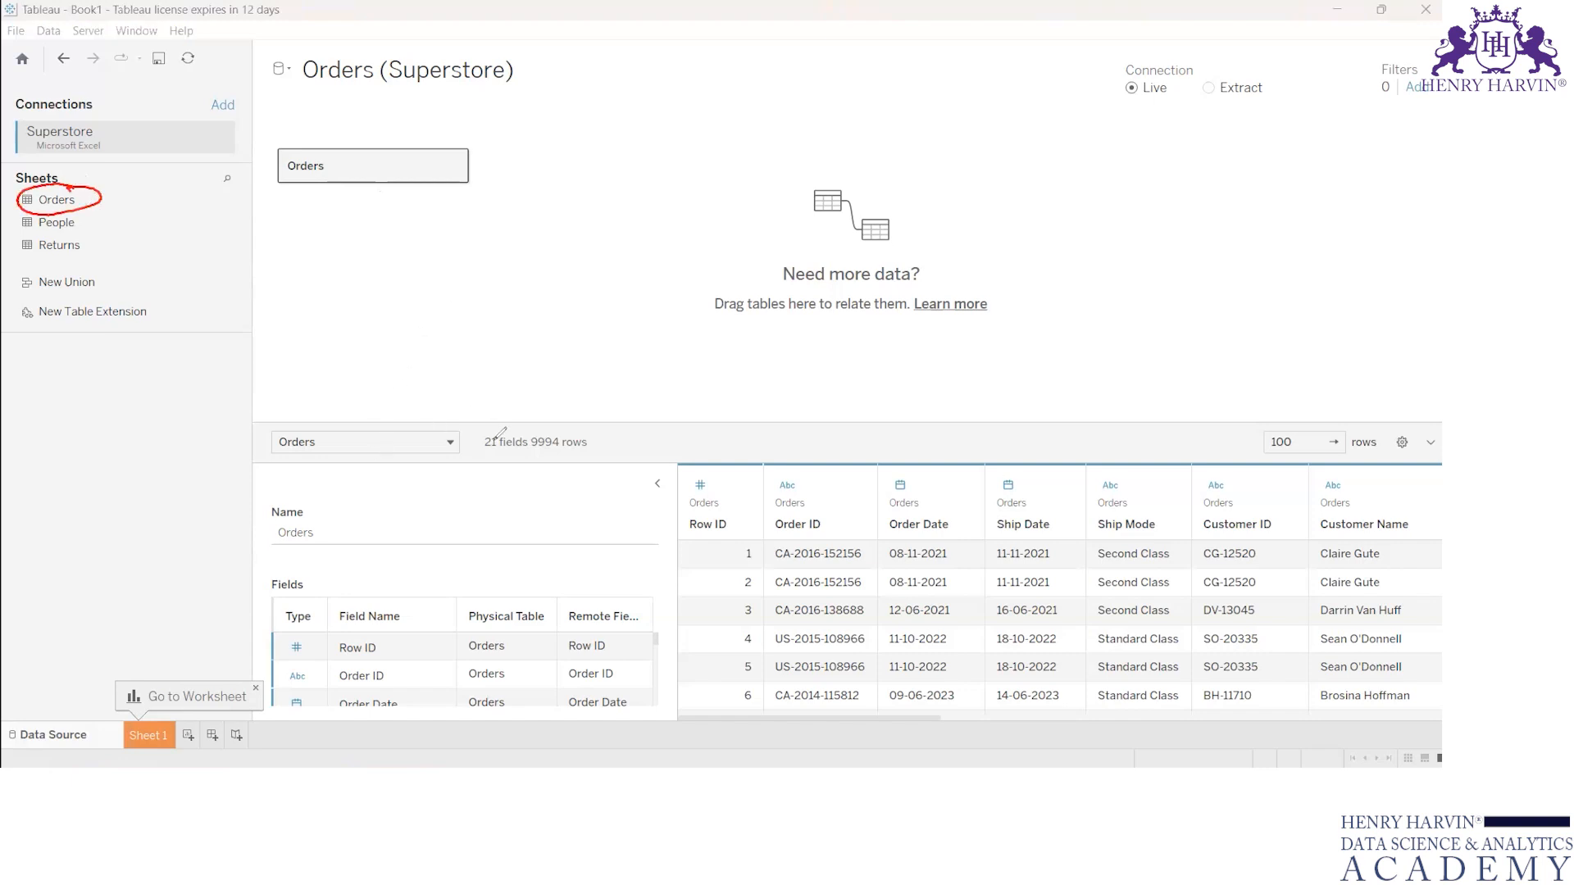
pyautogui.moveTo(497, 425)
pyautogui.mouseDown()
pyautogui.moveTo(514, 464)
pyautogui.moveTo(507, 418)
pyautogui.moveTo(583, 464)
pyautogui.moveTo(592, 428)
pyautogui.moveTo(530, 427)
pyautogui.moveTo(568, 382)
pyautogui.mouseUp()
pyautogui.moveTo(555, 383); pyautogui.dragTo(699, 328)
pyautogui.moveTo(633, 375); pyautogui.dragTo(690, 350)
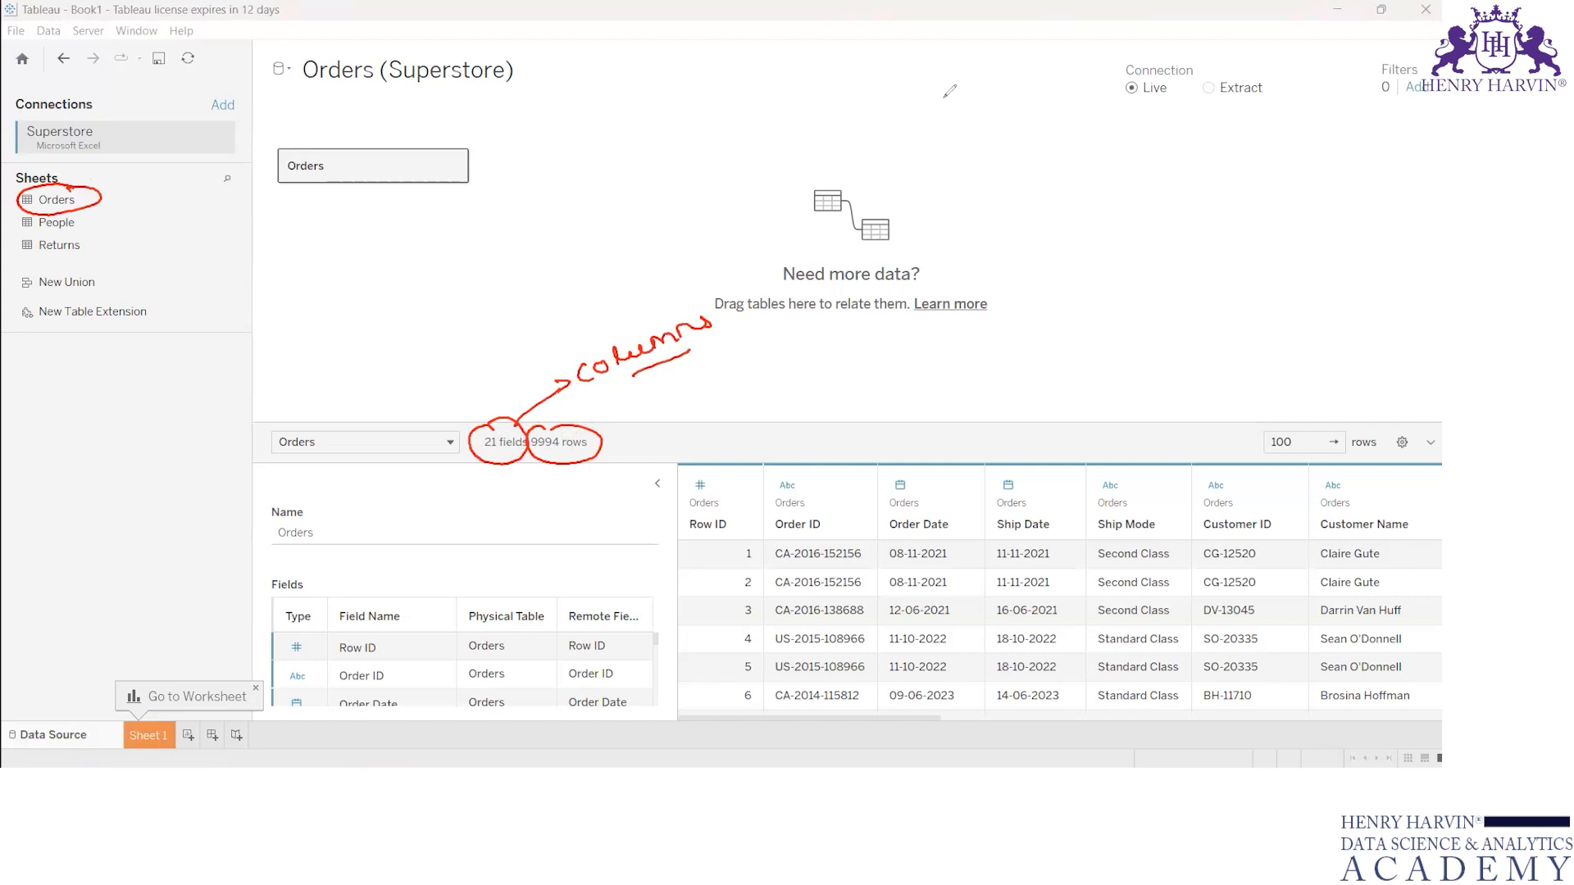
pyautogui.click(658, 156)
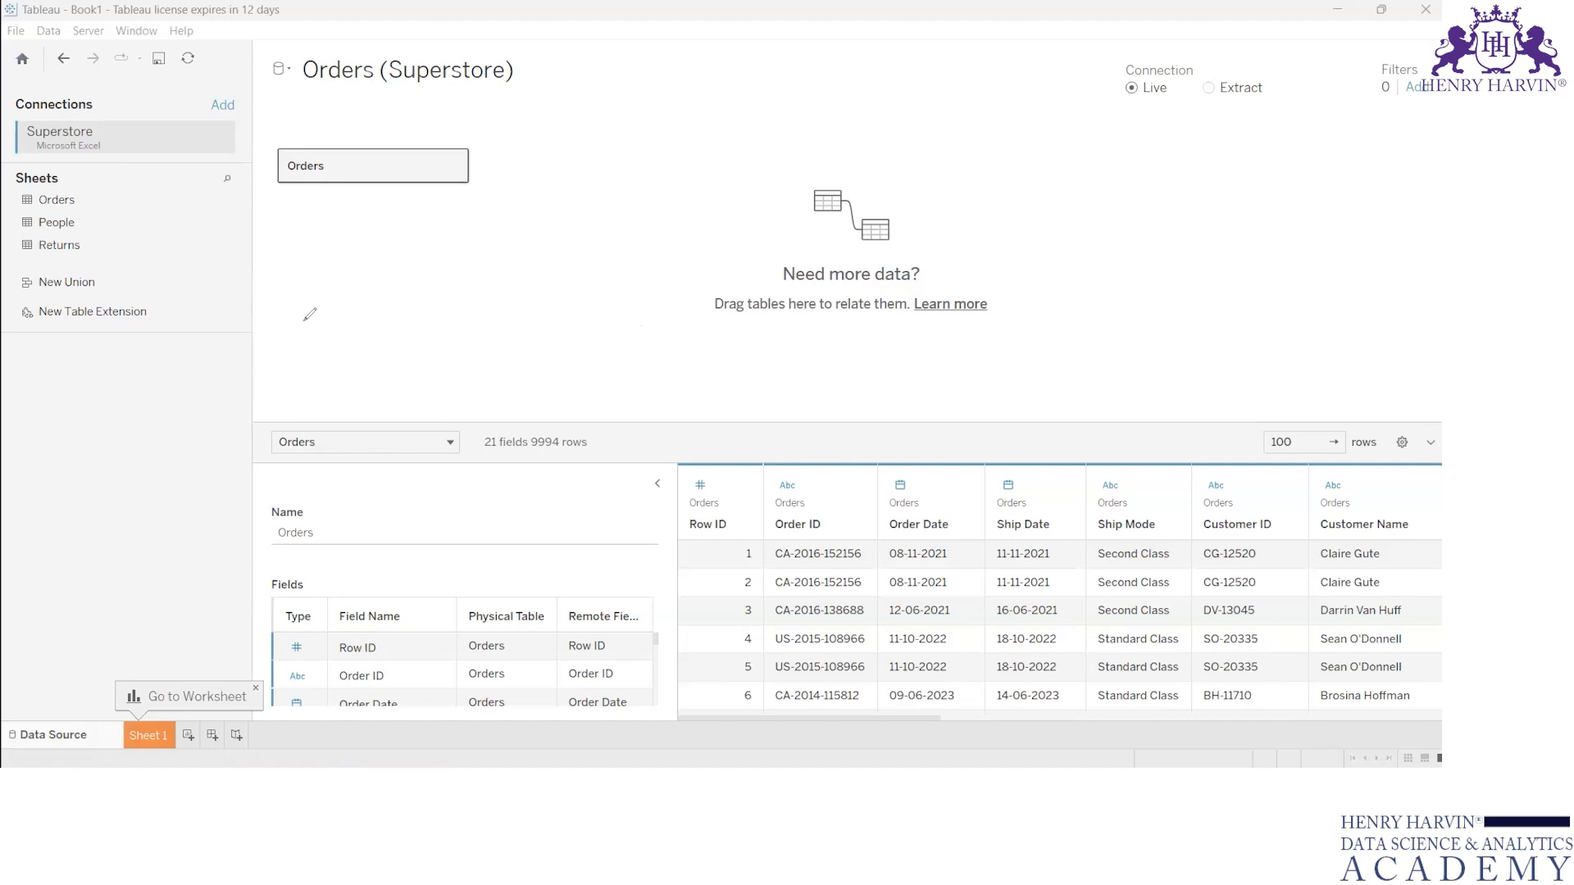
# Step: Write an underlined "data types" note, circle the Row ID, Order ID and Order Date headers, and clear the annotations
pyautogui.moveTo(435, 267)
pyautogui.mouseDown()
pyautogui.moveTo(430, 282)
pyautogui.moveTo(518, 223)
pyautogui.moveTo(522, 237)
pyautogui.mouseUp()
pyautogui.moveTo(578, 190)
pyautogui.mouseDown()
pyautogui.moveTo(584, 212)
pyautogui.moveTo(623, 173)
pyautogui.moveTo(674, 168)
pyautogui.mouseUp()
pyautogui.click(525, 264)
pyautogui.moveTo(523, 264); pyautogui.dragTo(654, 206)
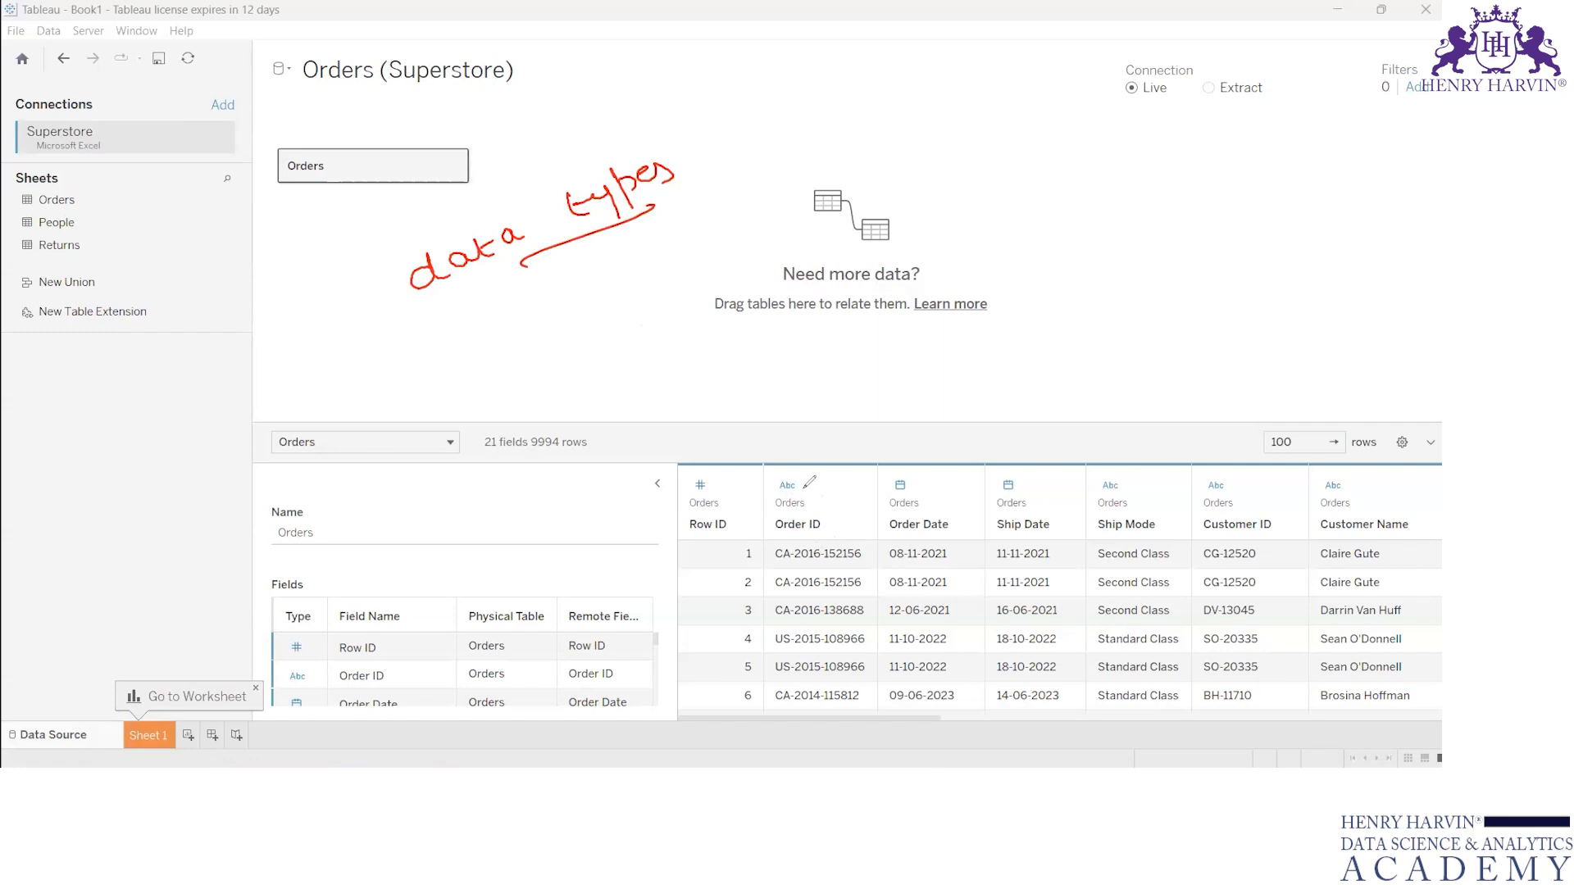
pyautogui.moveTo(803, 487)
pyautogui.mouseDown()
pyautogui.moveTo(768, 512)
pyautogui.moveTo(813, 488)
pyautogui.mouseUp()
pyautogui.moveTo(908, 473)
pyautogui.mouseDown()
pyautogui.moveTo(900, 541)
pyautogui.moveTo(890, 475)
pyautogui.mouseUp()
pyautogui.moveTo(722, 473)
pyautogui.mouseDown()
pyautogui.moveTo(677, 533)
pyautogui.moveTo(727, 462)
pyautogui.mouseUp()
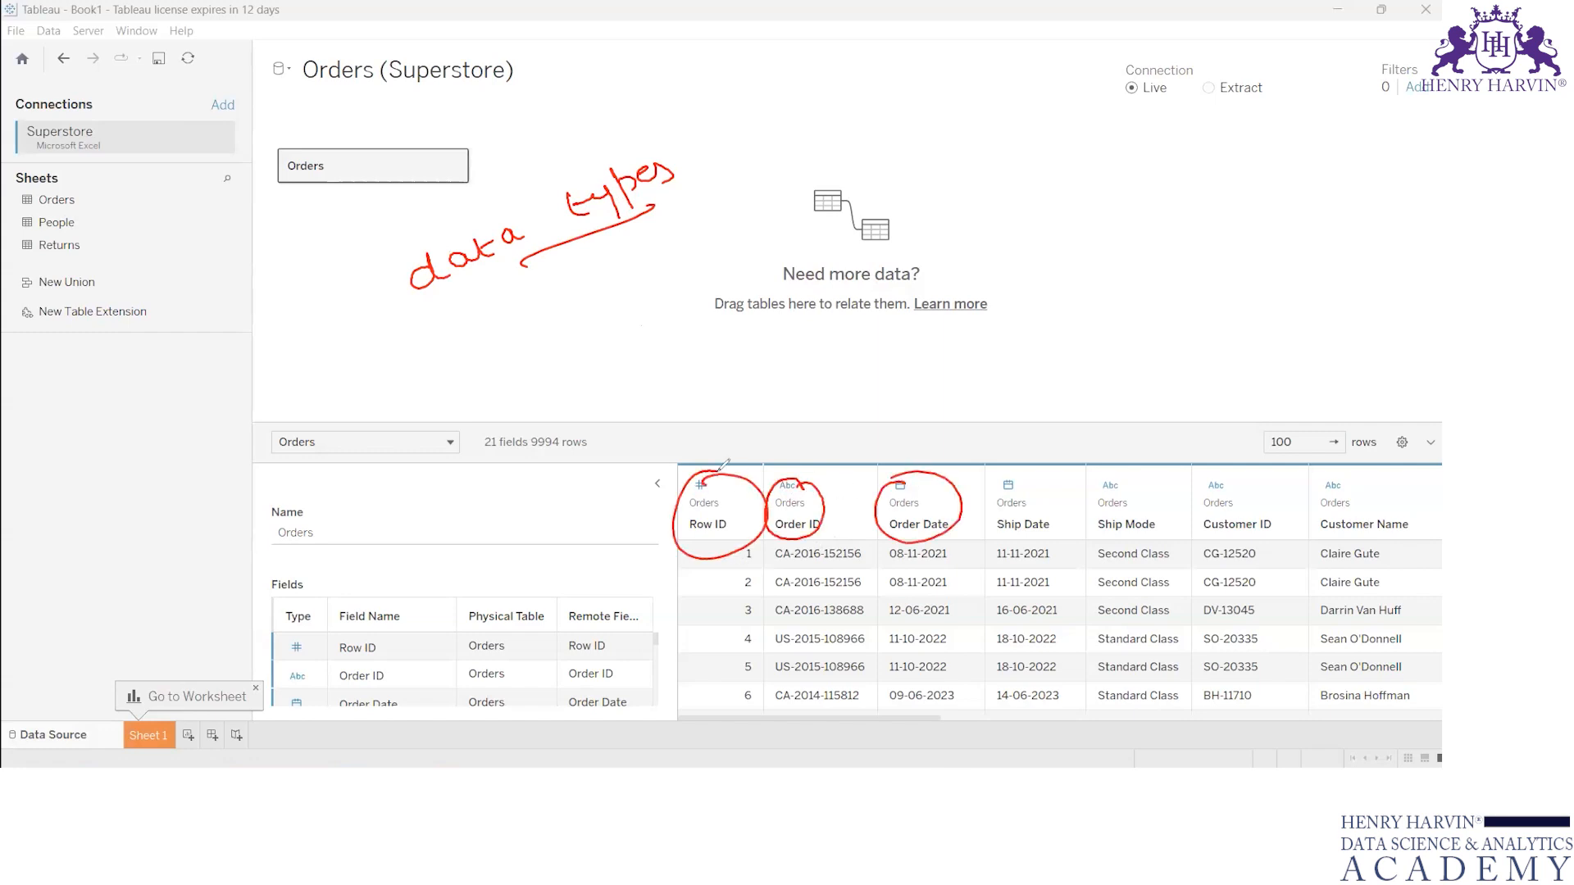
pyautogui.click(1061, 112)
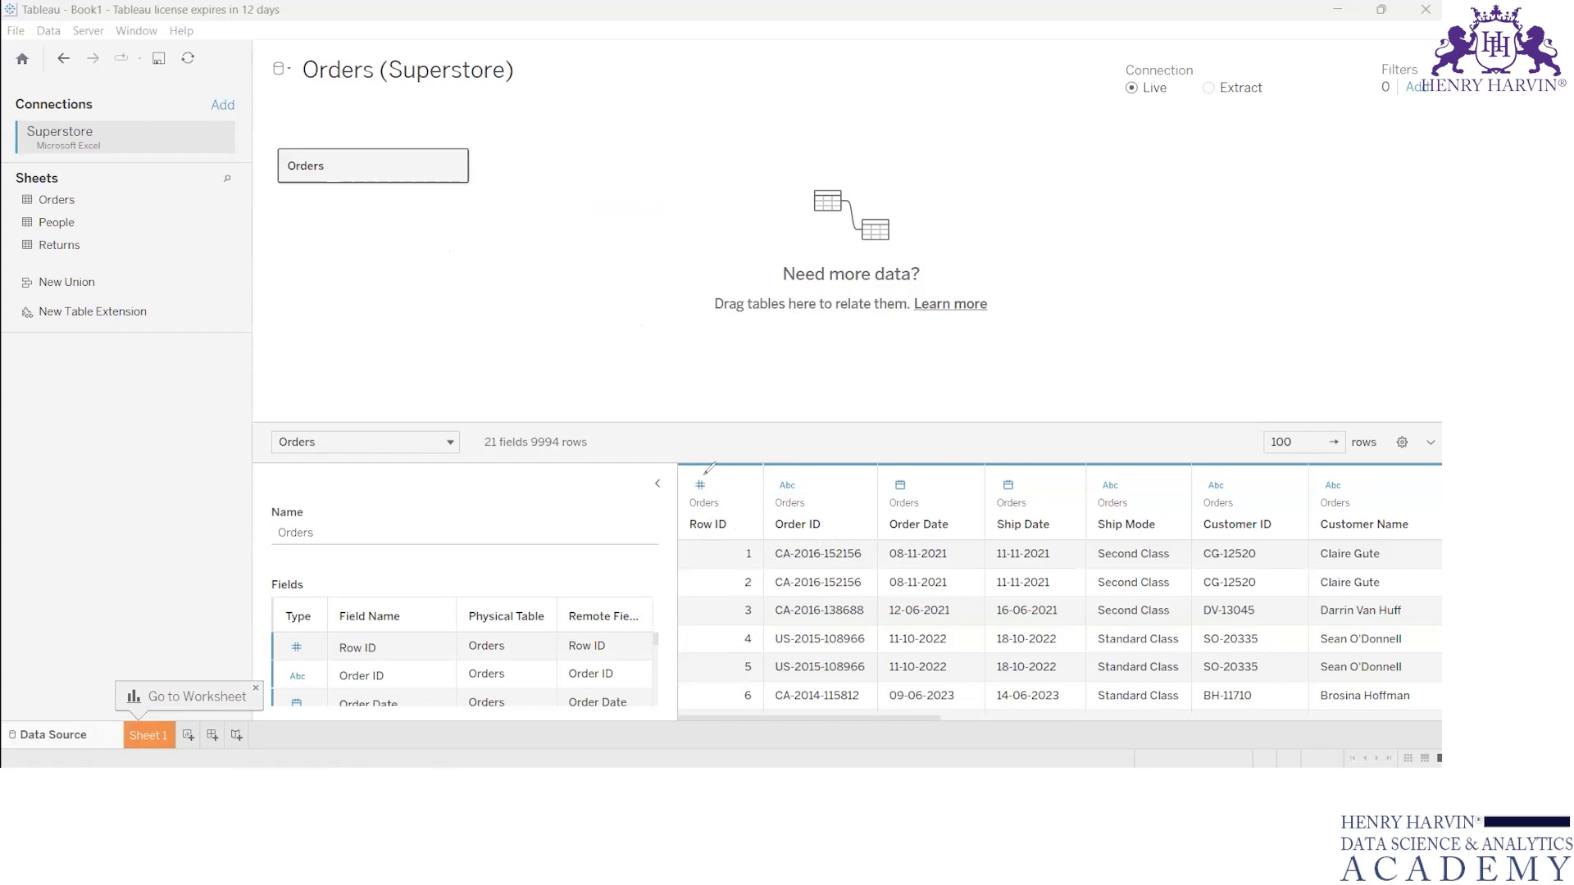
# Step: Circle the type icons of Row ID, Order Date and Ship Date, and handwrite a calendar note above the data preview
pyautogui.moveTo(704, 474); pyautogui.dragTo(706, 472)
pyautogui.moveTo(994, 367)
pyautogui.mouseDown()
pyautogui.moveTo(1010, 392)
pyautogui.moveTo(1109, 350)
pyautogui.mouseUp()
pyautogui.moveTo(909, 466); pyautogui.dragTo(911, 467)
pyautogui.moveTo(1015, 469); pyautogui.dragTo(1020, 471)
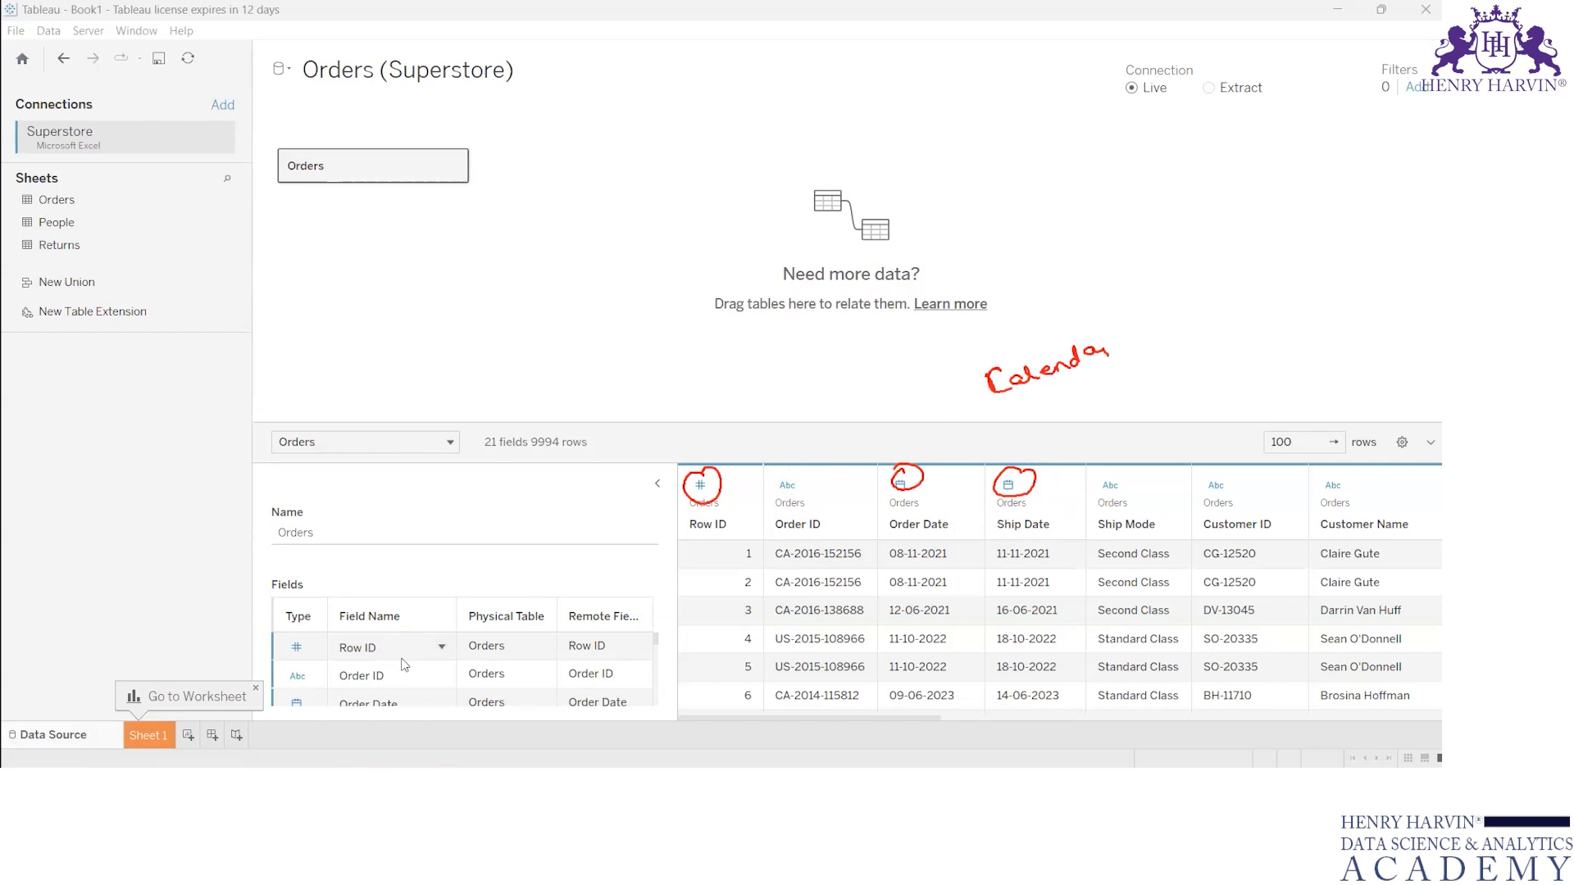
# Step: Examine the types and names of the first fields in the Orders table's field list
pyautogui.click(472, 534)
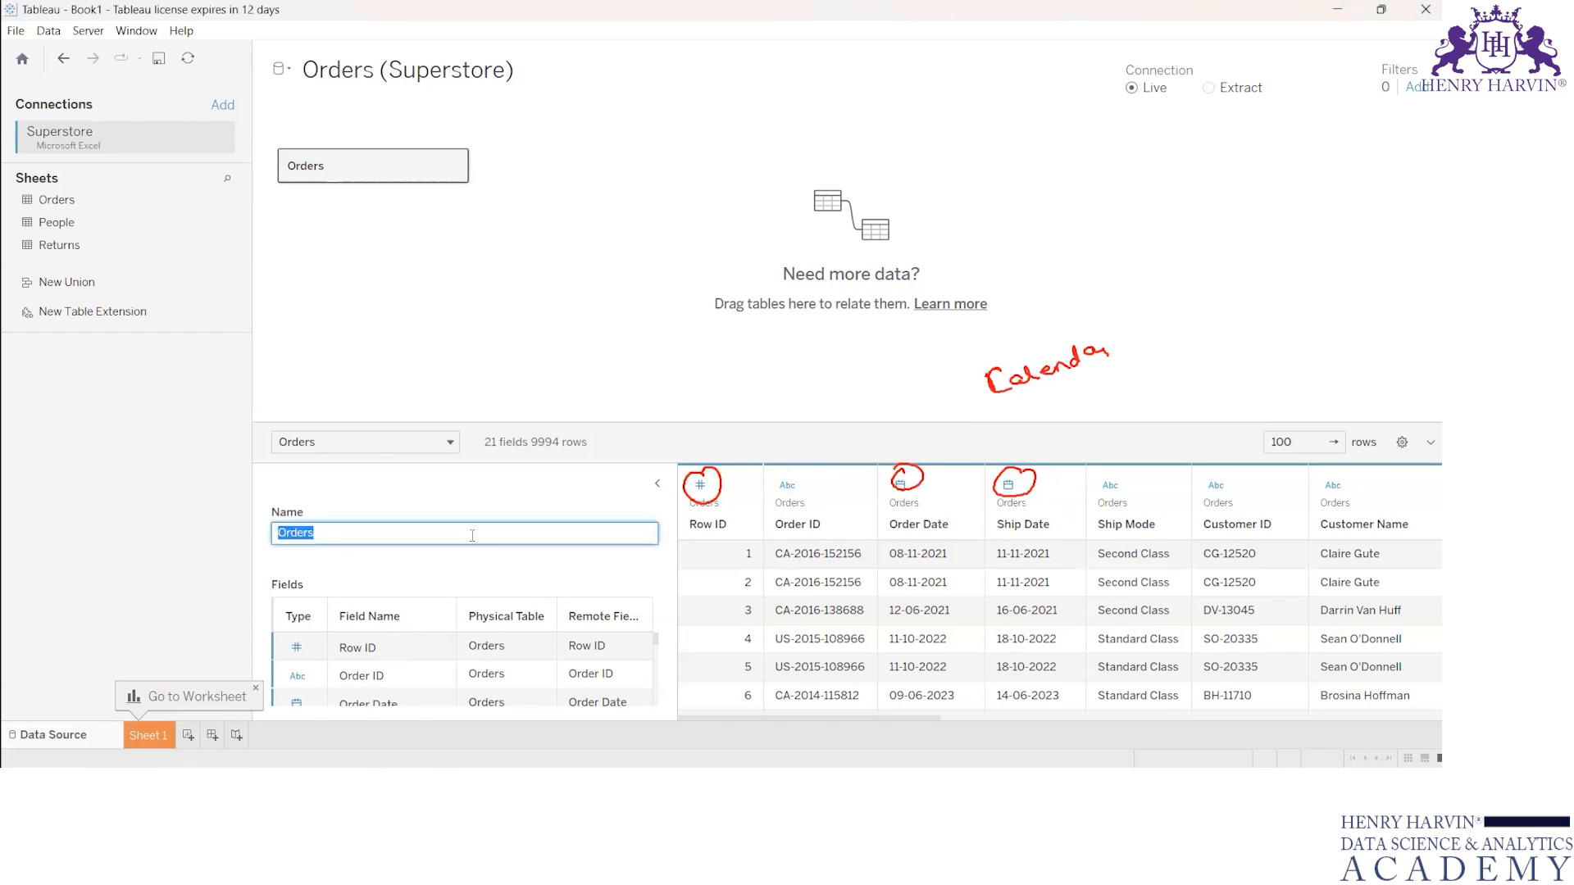
pyautogui.click(450, 565)
pyautogui.scroll(-1, 408, 656)
pyautogui.scroll(1, 408, 656)
pyautogui.scroll(2, 406, 656)
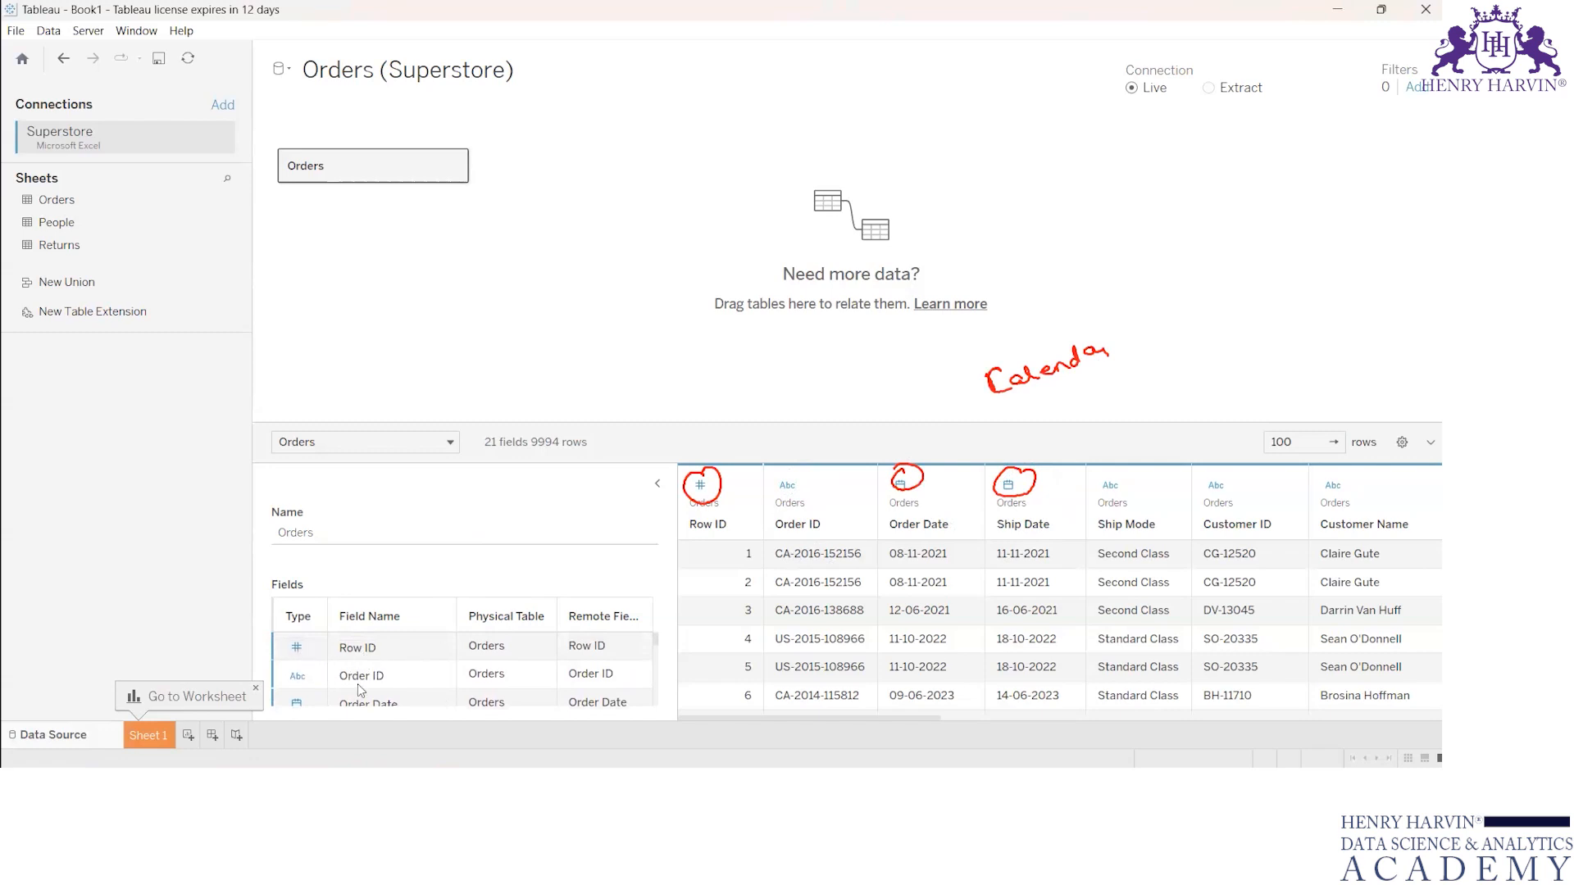
pyautogui.scroll(-2, 310, 688)
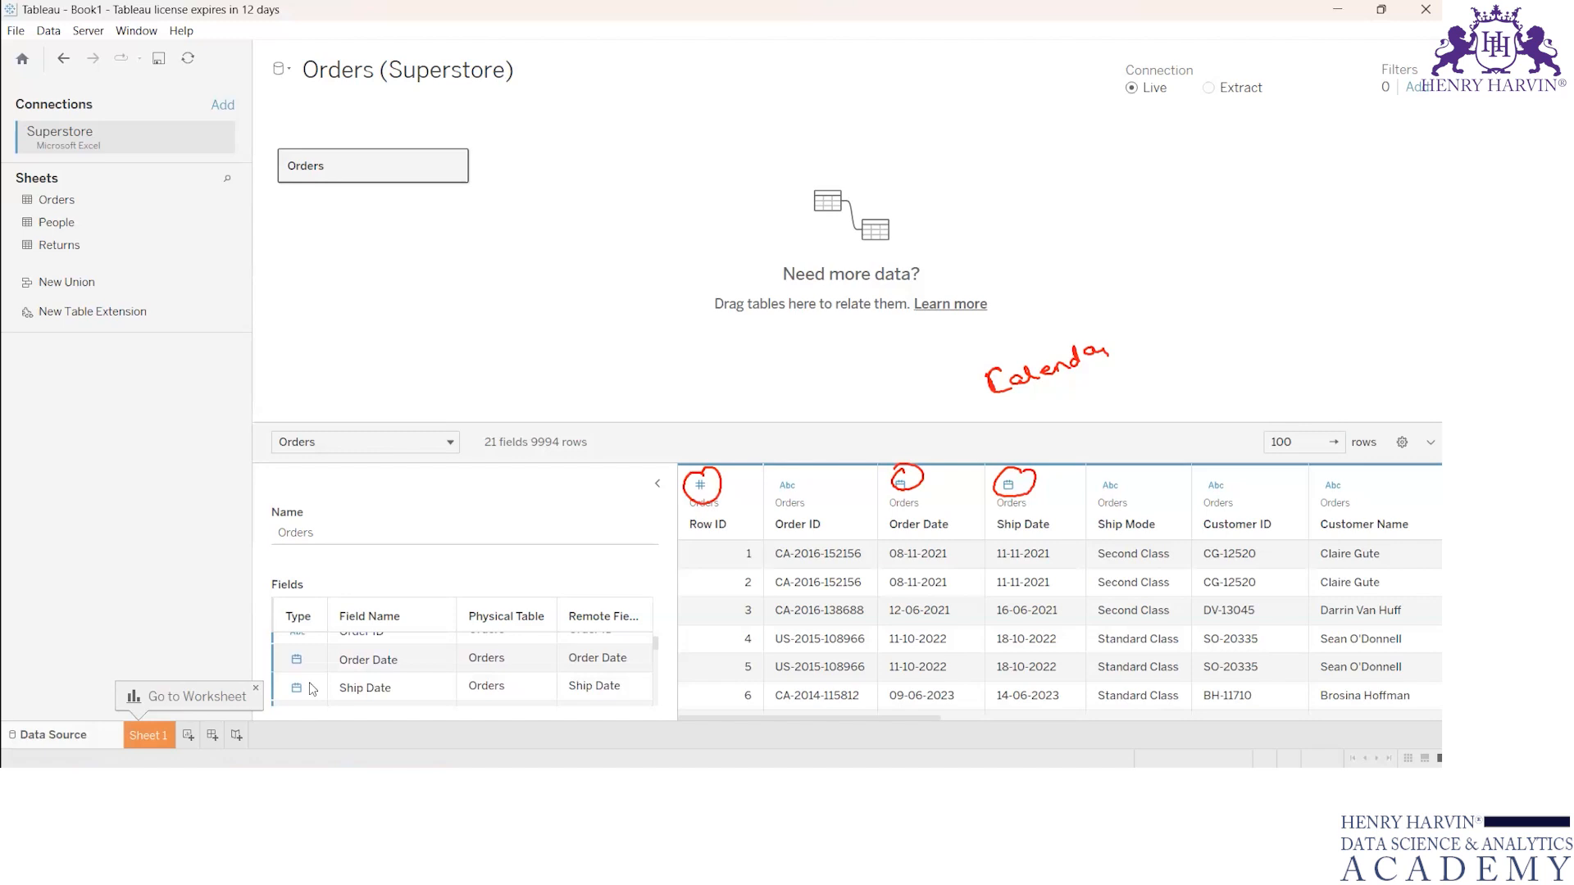
pyautogui.scroll(2, 312, 689)
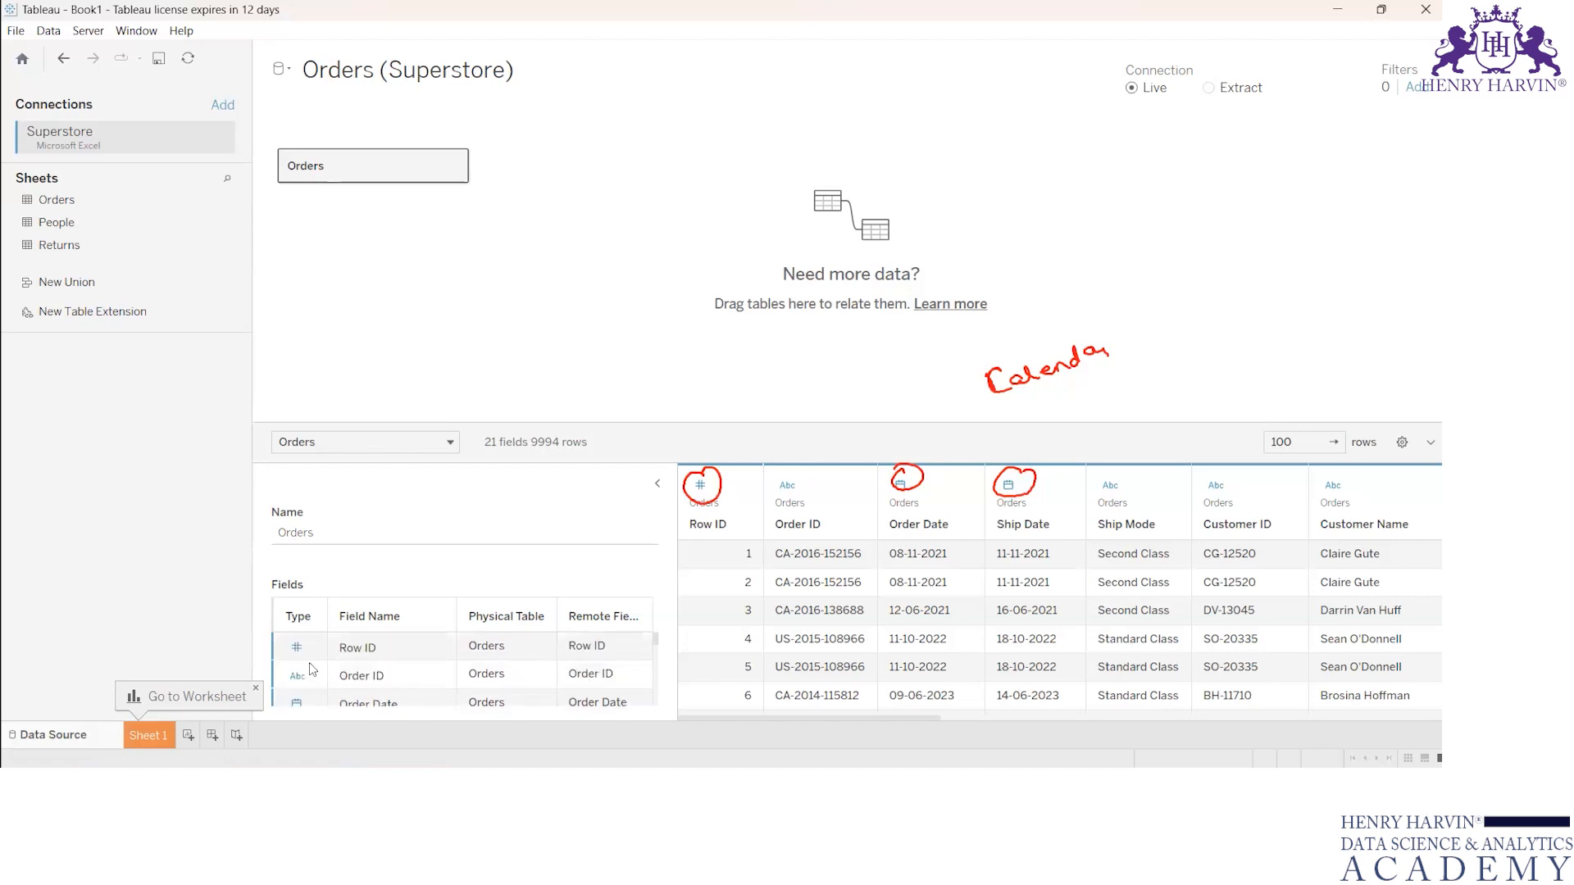
# Step: Rename the Orders table on the canvas as "Customer name"
pyautogui.click(308, 528)
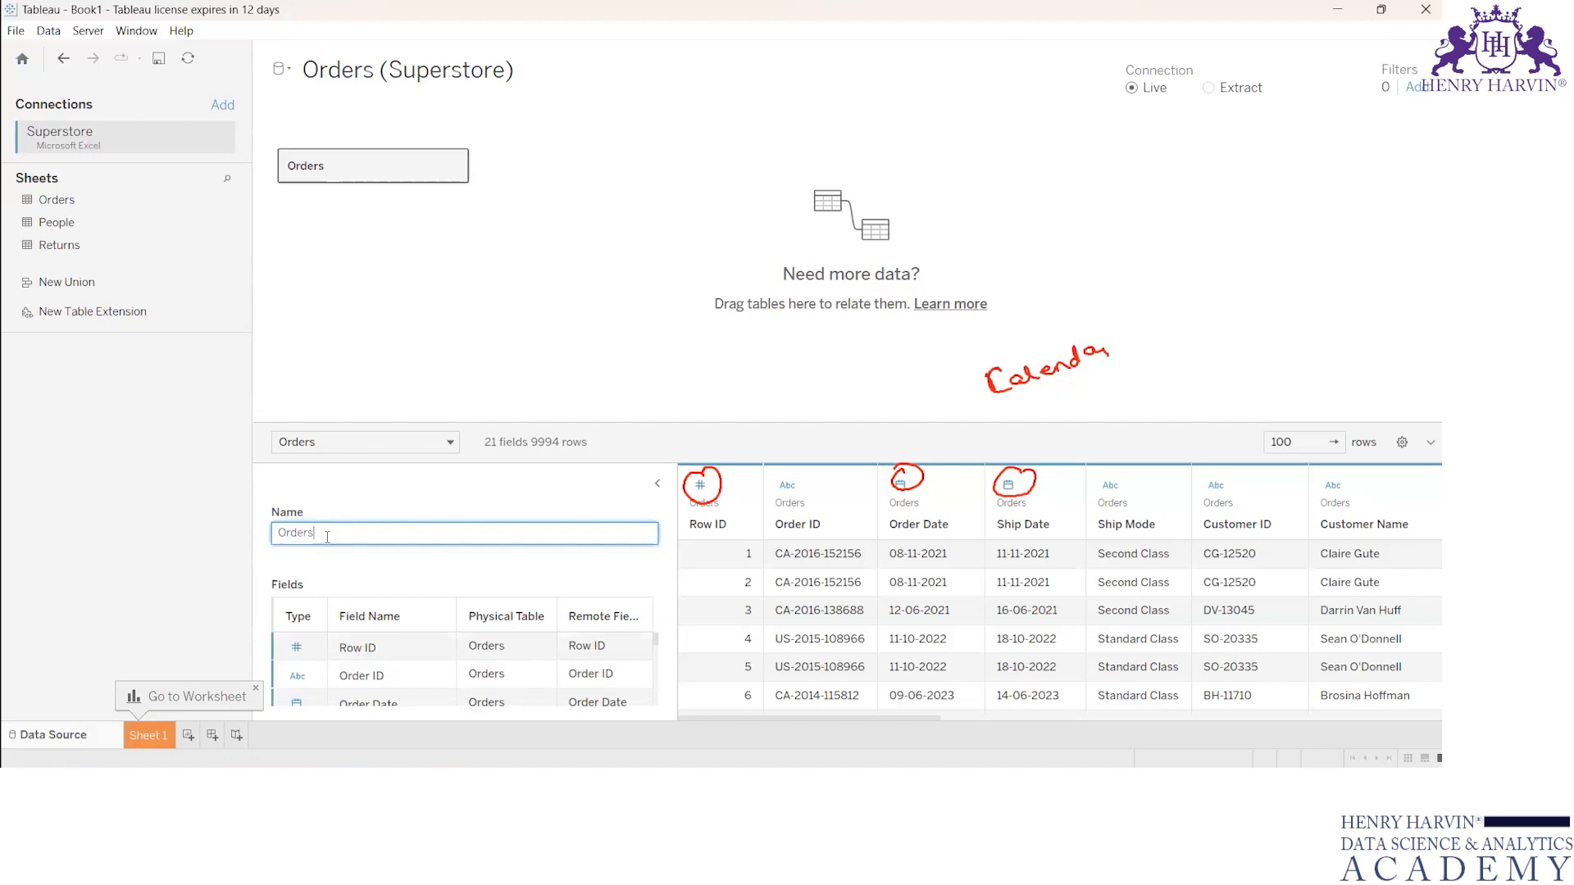
pyautogui.press('BackSpace')
pyautogui.press('BackSpace')
pyautogui.press('BackSpace')
pyautogui.press('BackSpace')
pyautogui.press('BackSpace')
pyautogui.write('Customer')
pyautogui.press('Return')
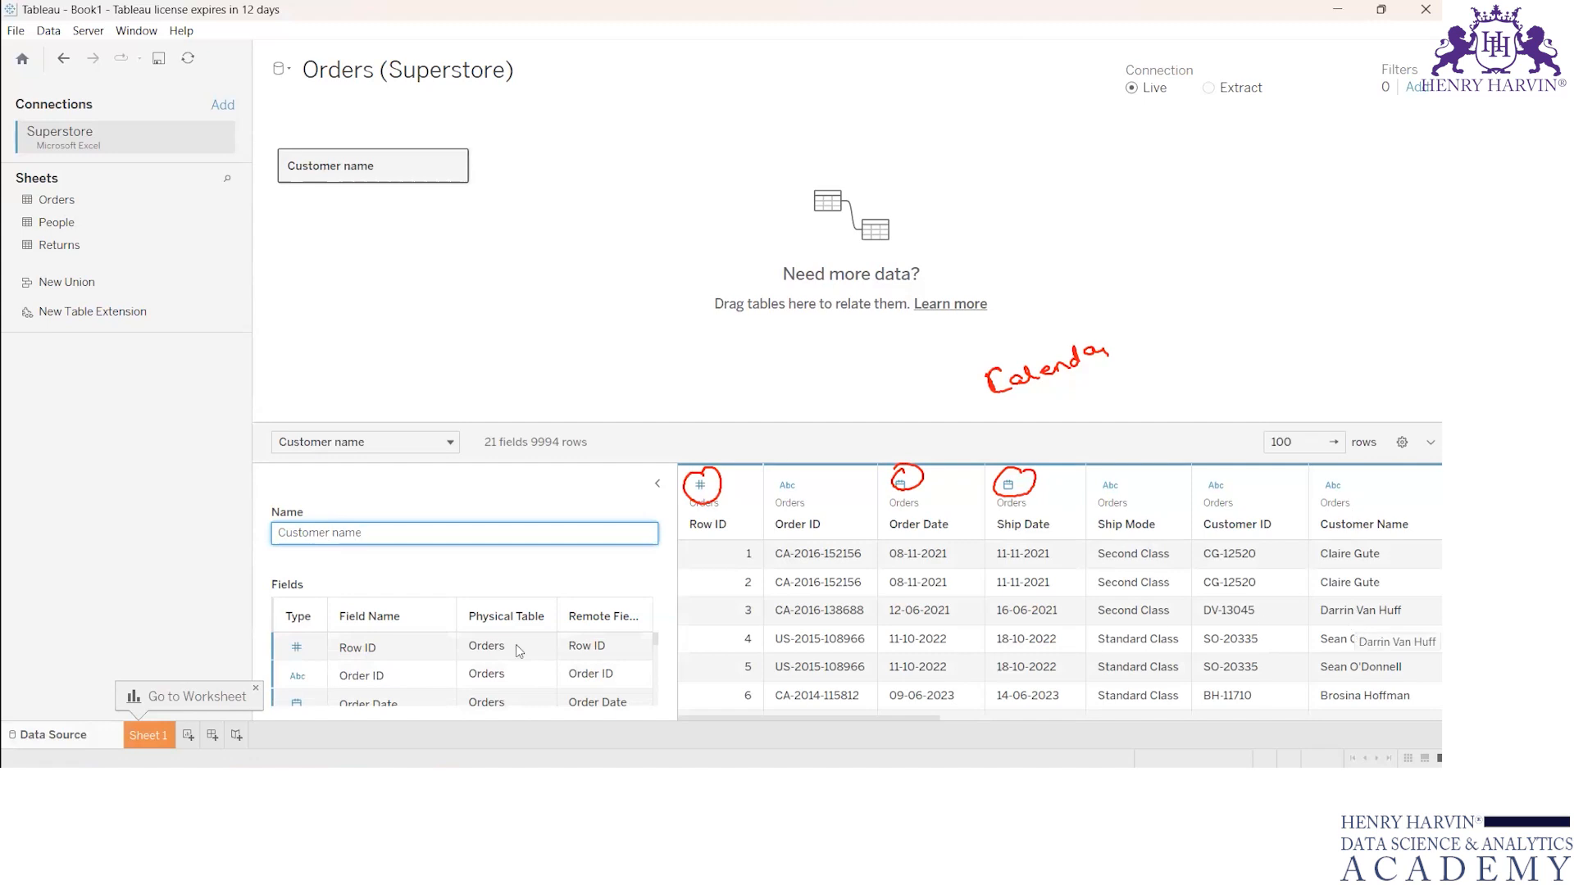
# Step: Look through the sales, product and geographic fields in the renamed table's field list
pyautogui.scroll(-6, 520, 667)
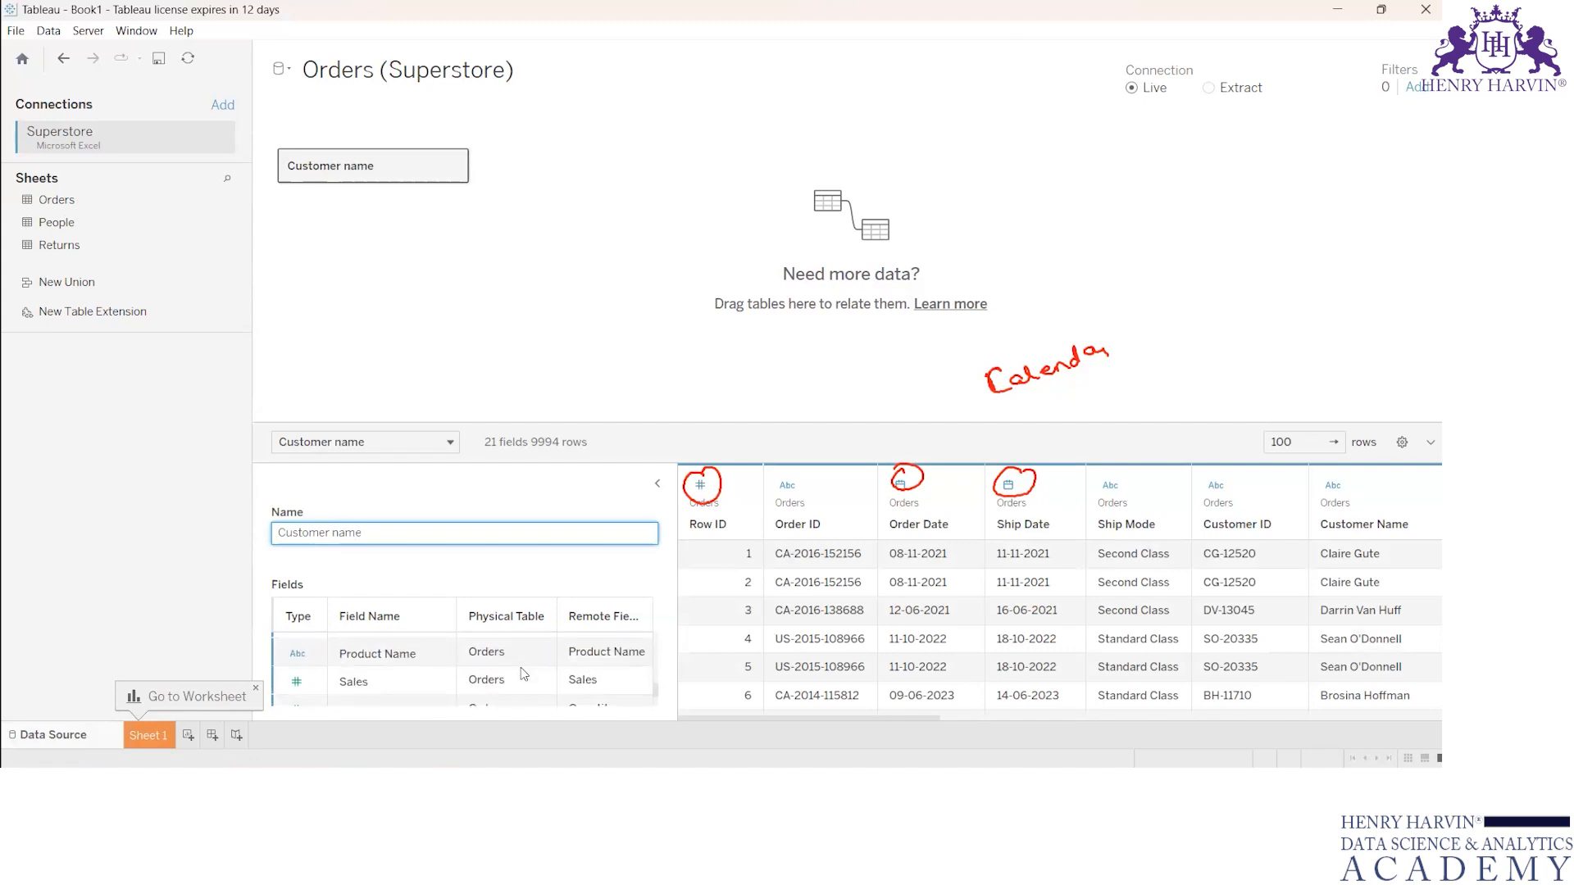
pyautogui.scroll(5, 520, 668)
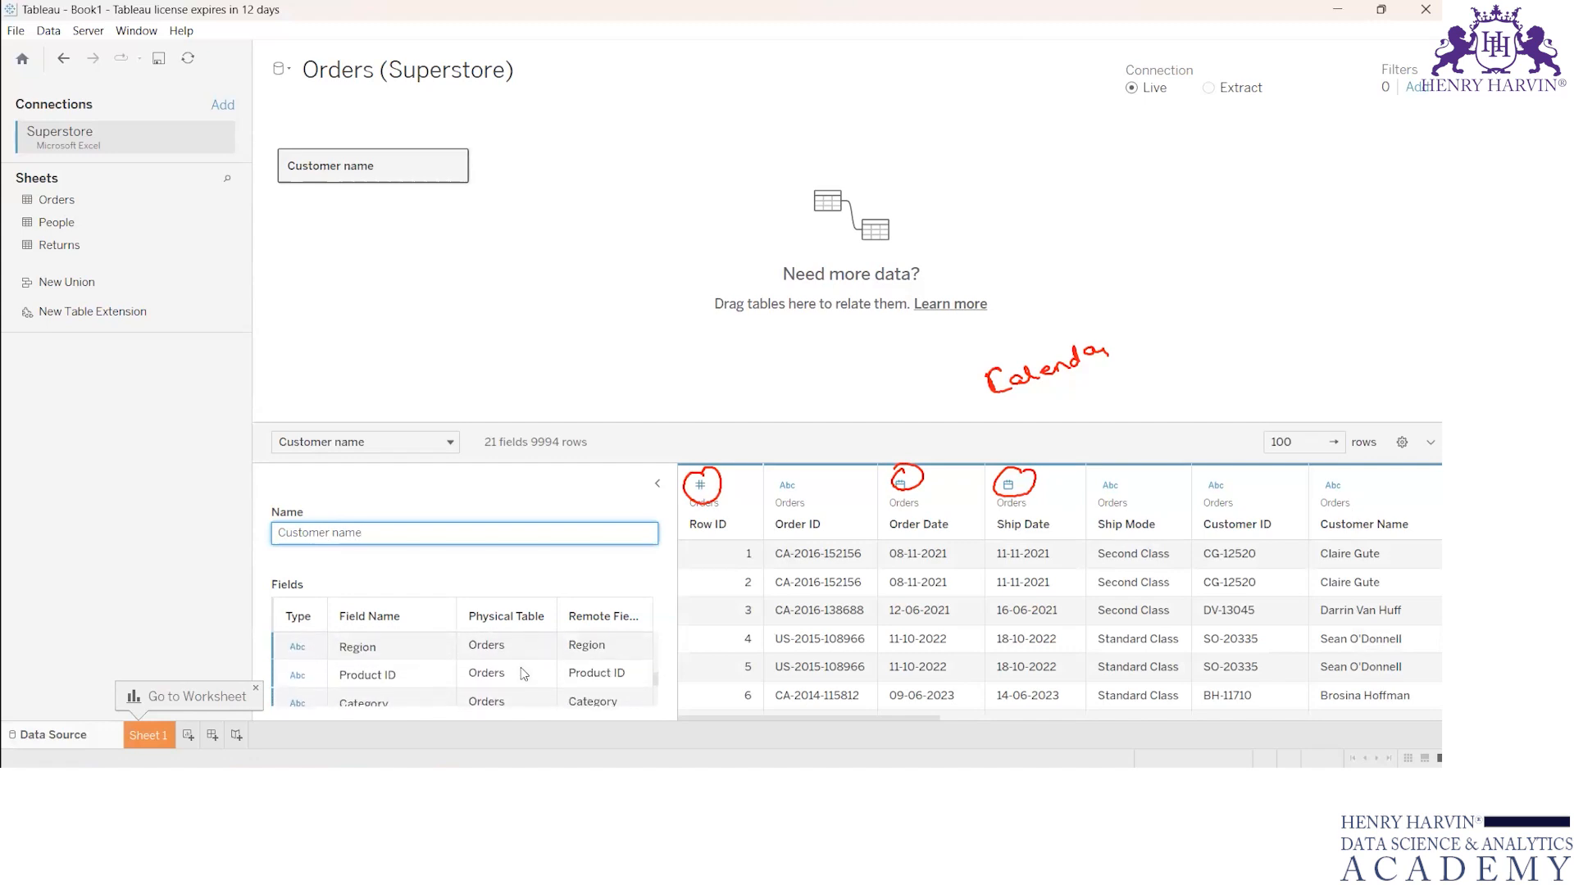
pyautogui.scroll(1, 520, 667)
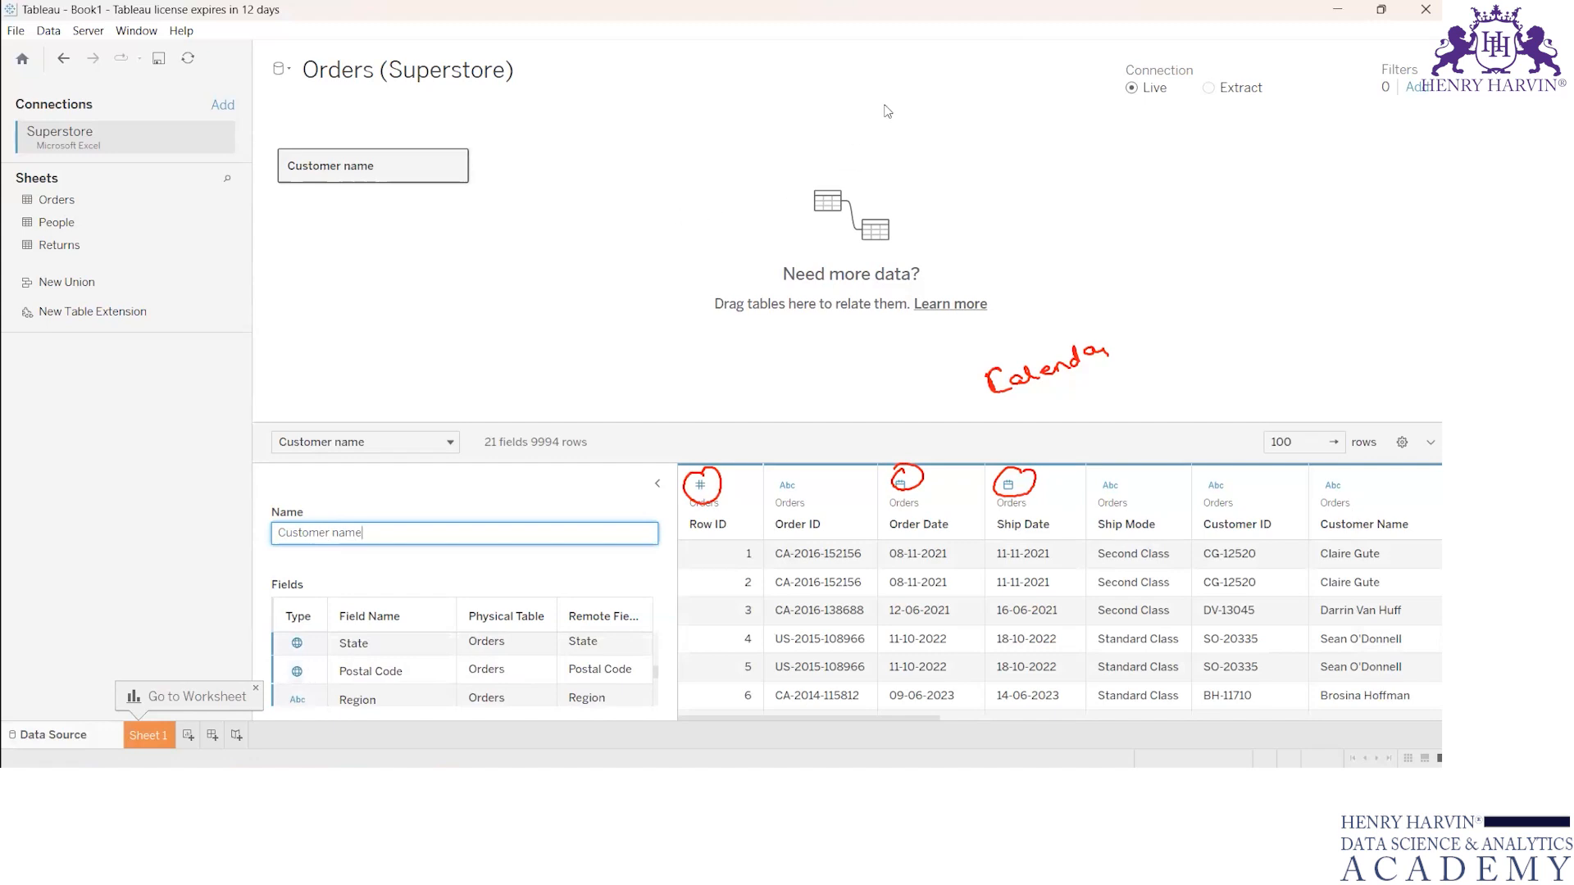
# Step: Handwrite an underlined note on the canvas, mark the field list's Type column, and clear all annotations
pyautogui.moveTo(472, 234)
pyautogui.mouseDown()
pyautogui.moveTo(476, 273)
pyautogui.moveTo(597, 226)
pyautogui.mouseUp()
pyautogui.moveTo(513, 285); pyautogui.dragTo(603, 248)
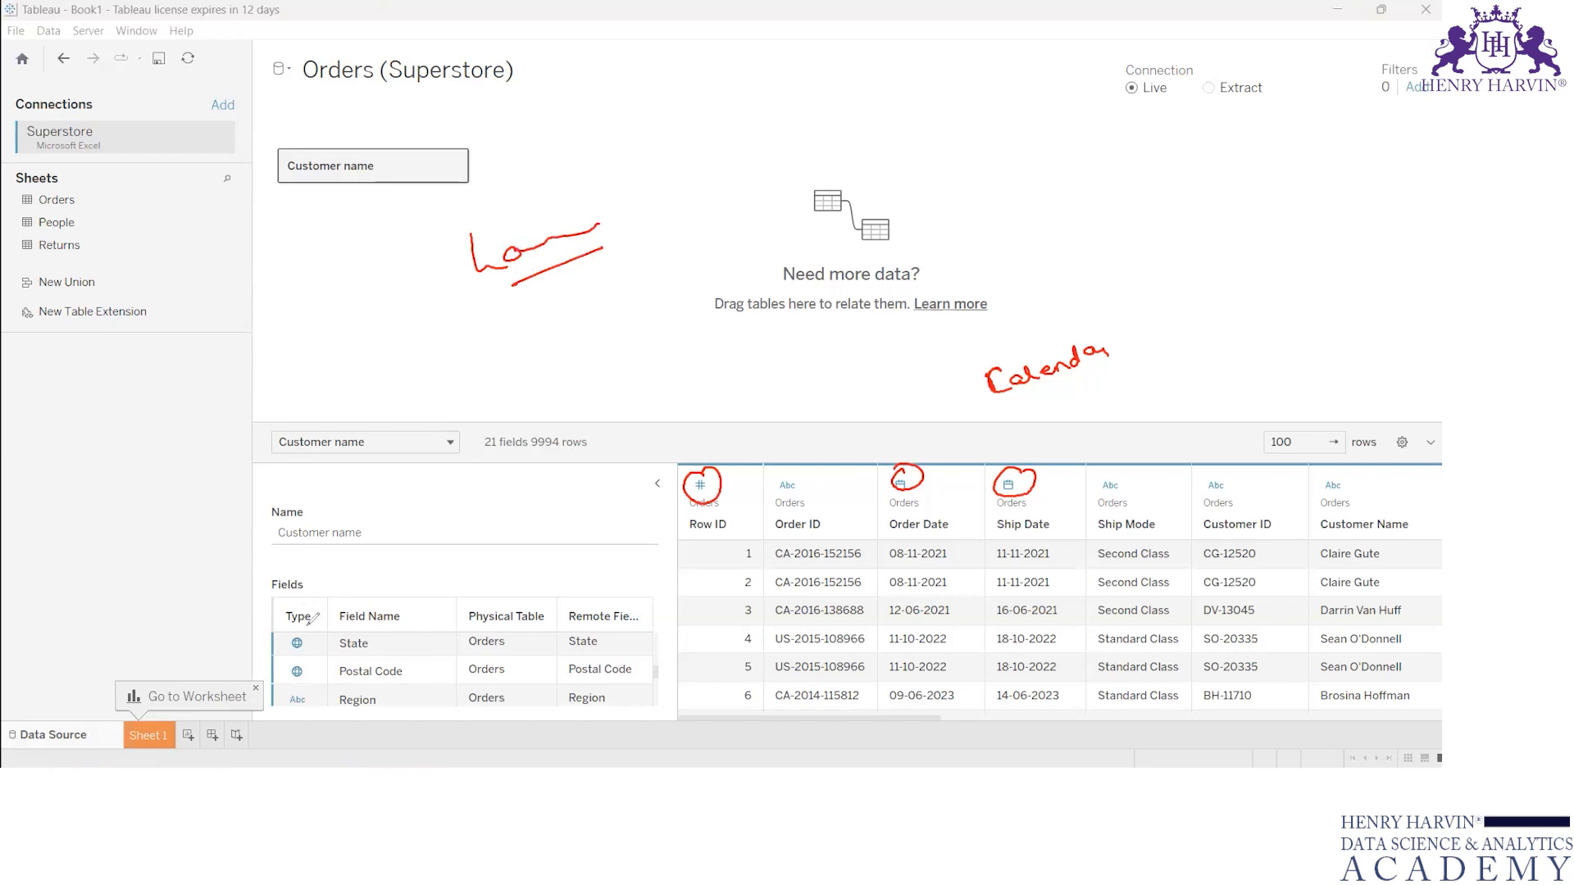
pyautogui.moveTo(289, 623); pyautogui.dragTo(312, 628)
pyautogui.moveTo(302, 656)
pyautogui.mouseDown()
pyautogui.moveTo(282, 662)
pyautogui.moveTo(304, 656)
pyautogui.mouseUp()
pyautogui.click(880, 153)
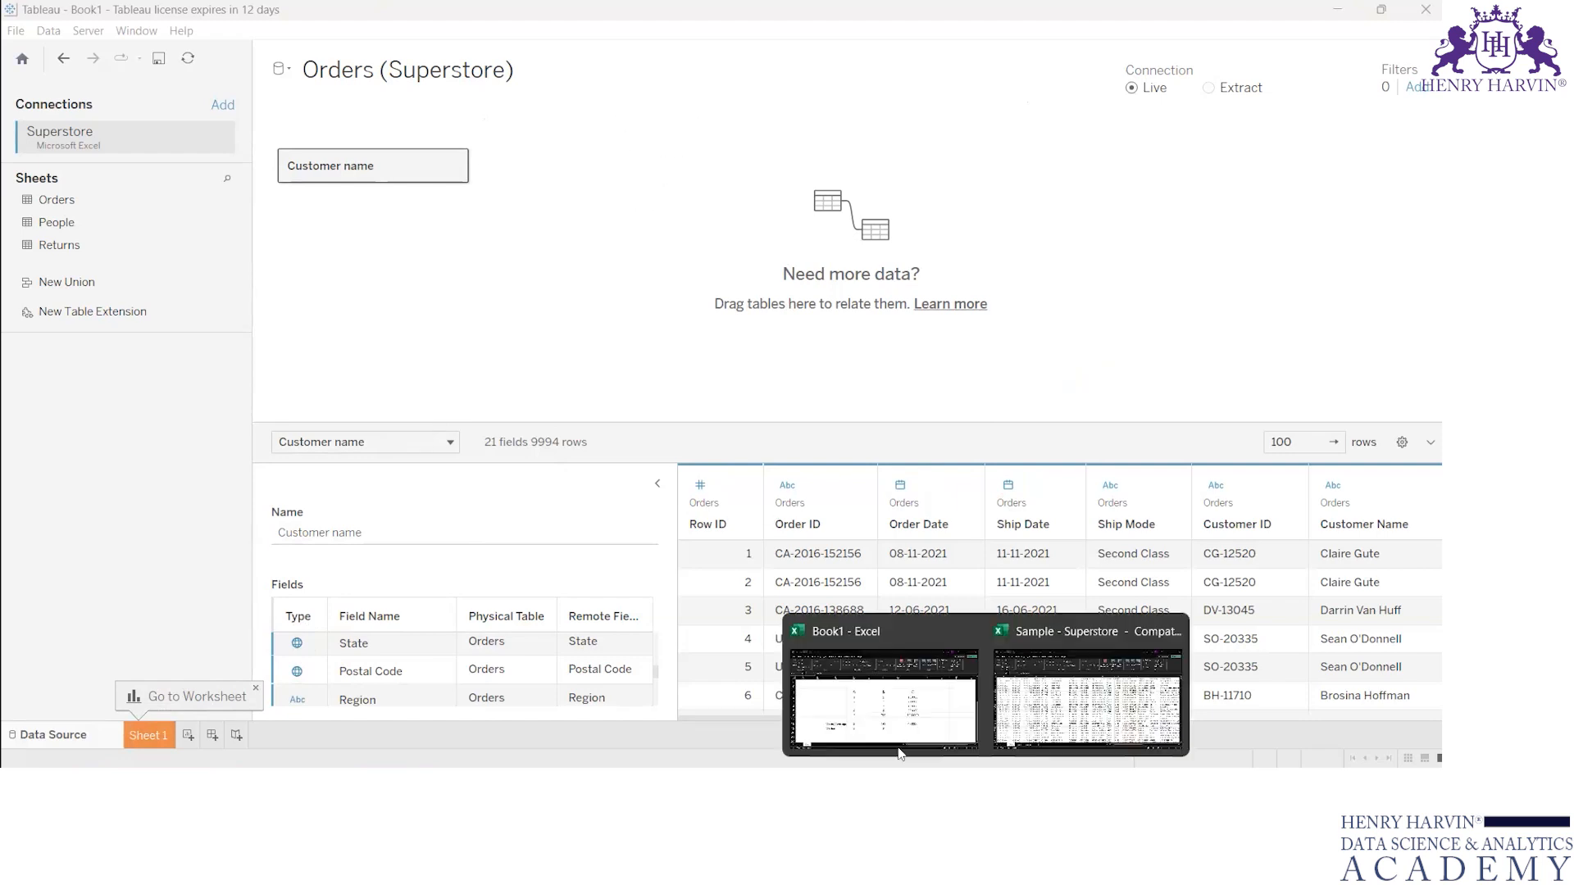
# Step: Switch to the Book1 workbook in Excel and add four blank worksheets, Sheet2 to Sheet5
pyautogui.click(890, 721)
pyautogui.click(211, 732)
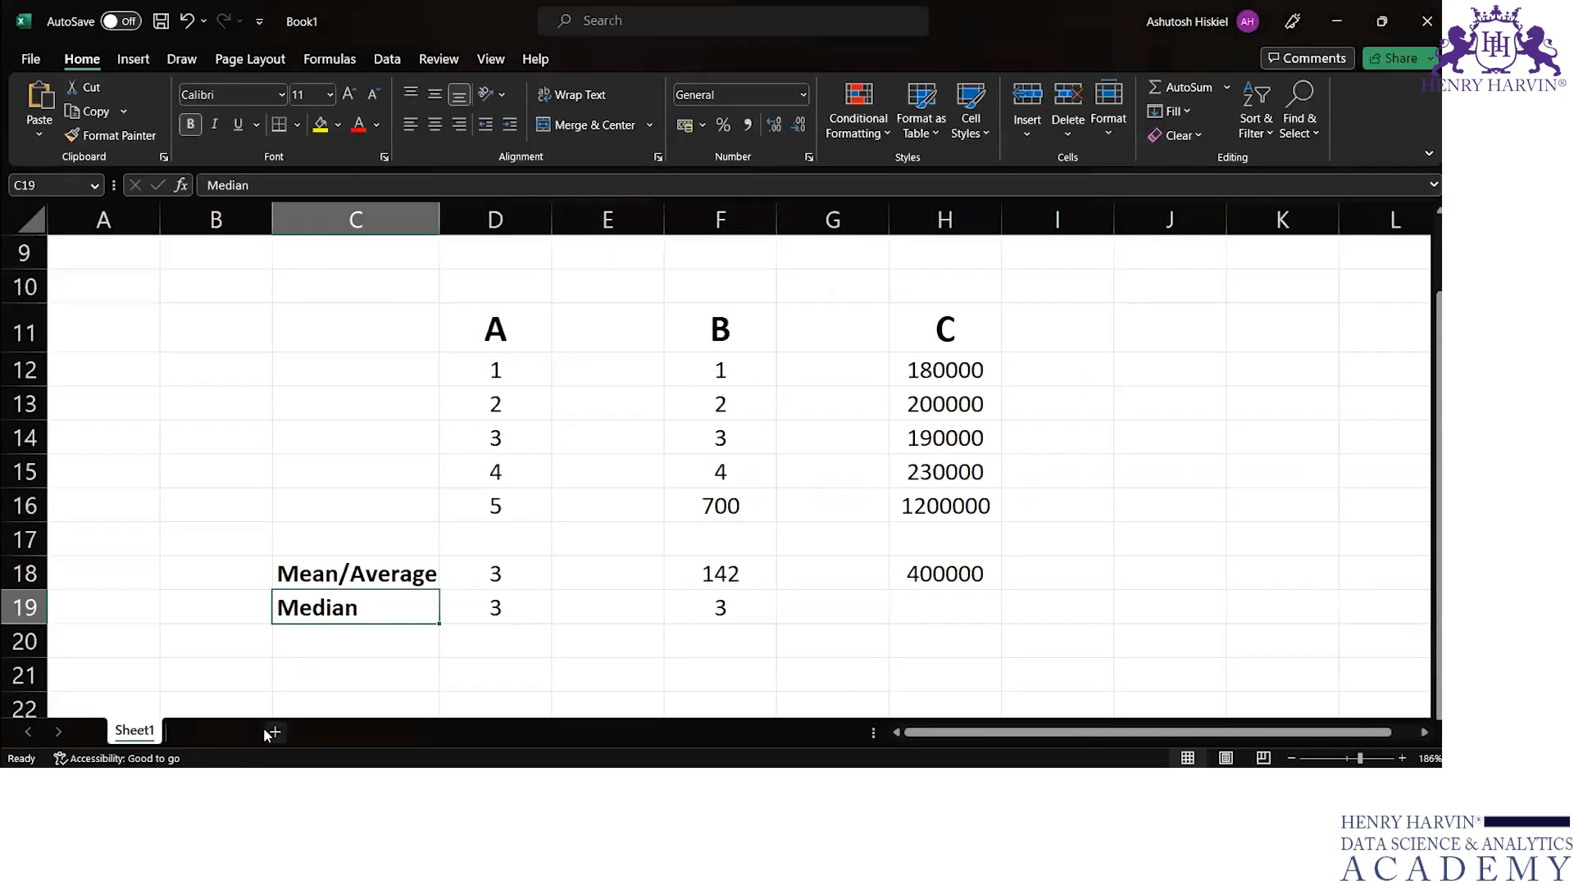
pyautogui.click(274, 732)
pyautogui.click(337, 734)
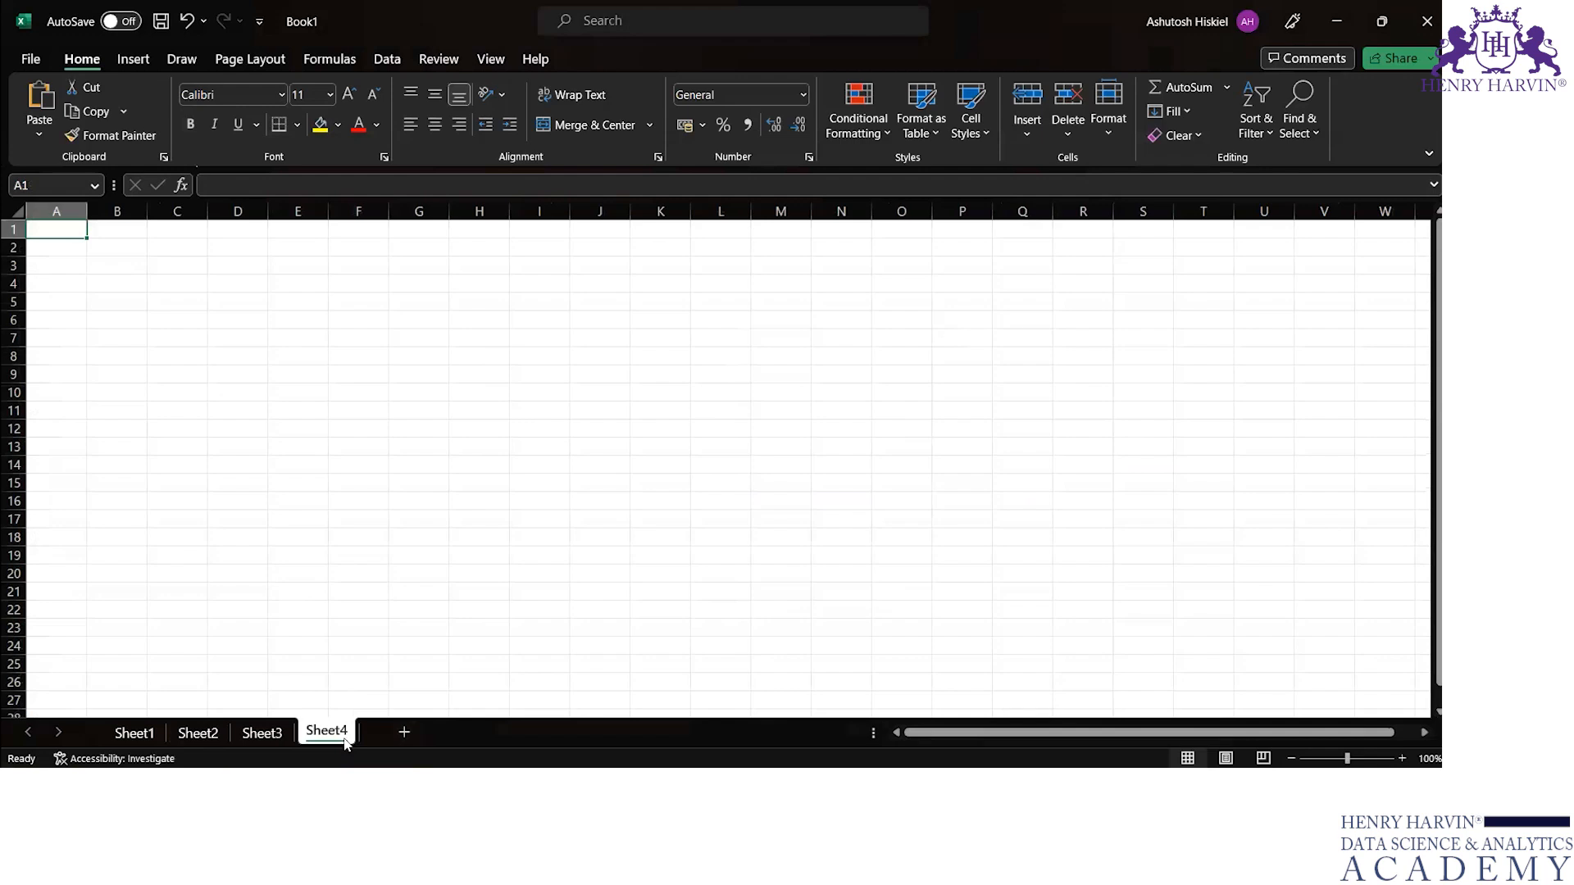
pyautogui.click(402, 733)
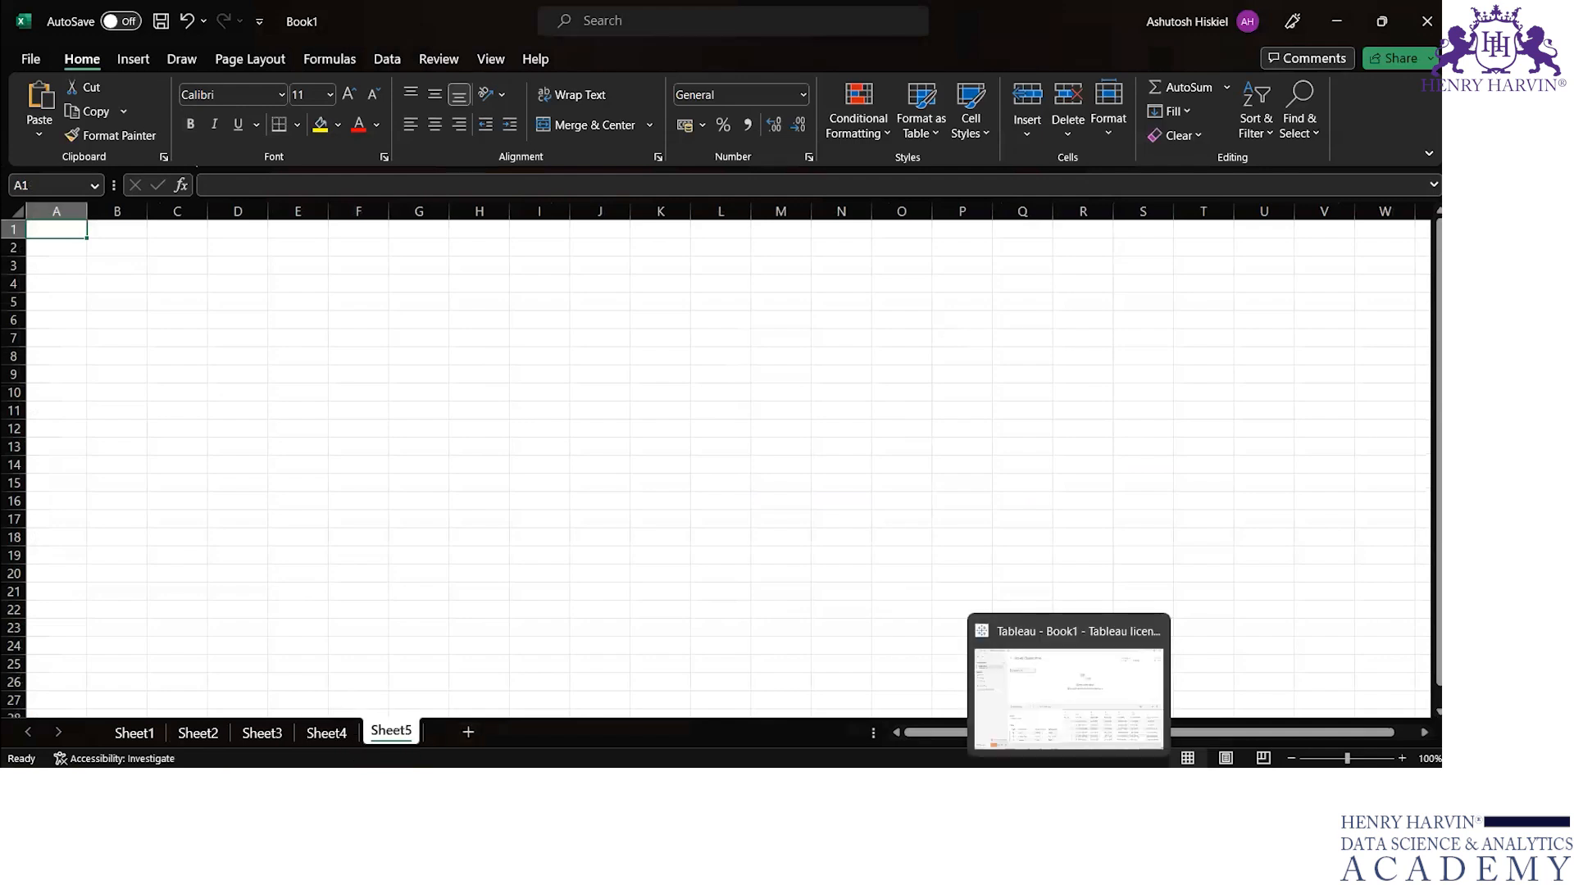
# Step: Switch back to Tableau and open the Sheet 1 worksheet
pyautogui.click(1069, 787)
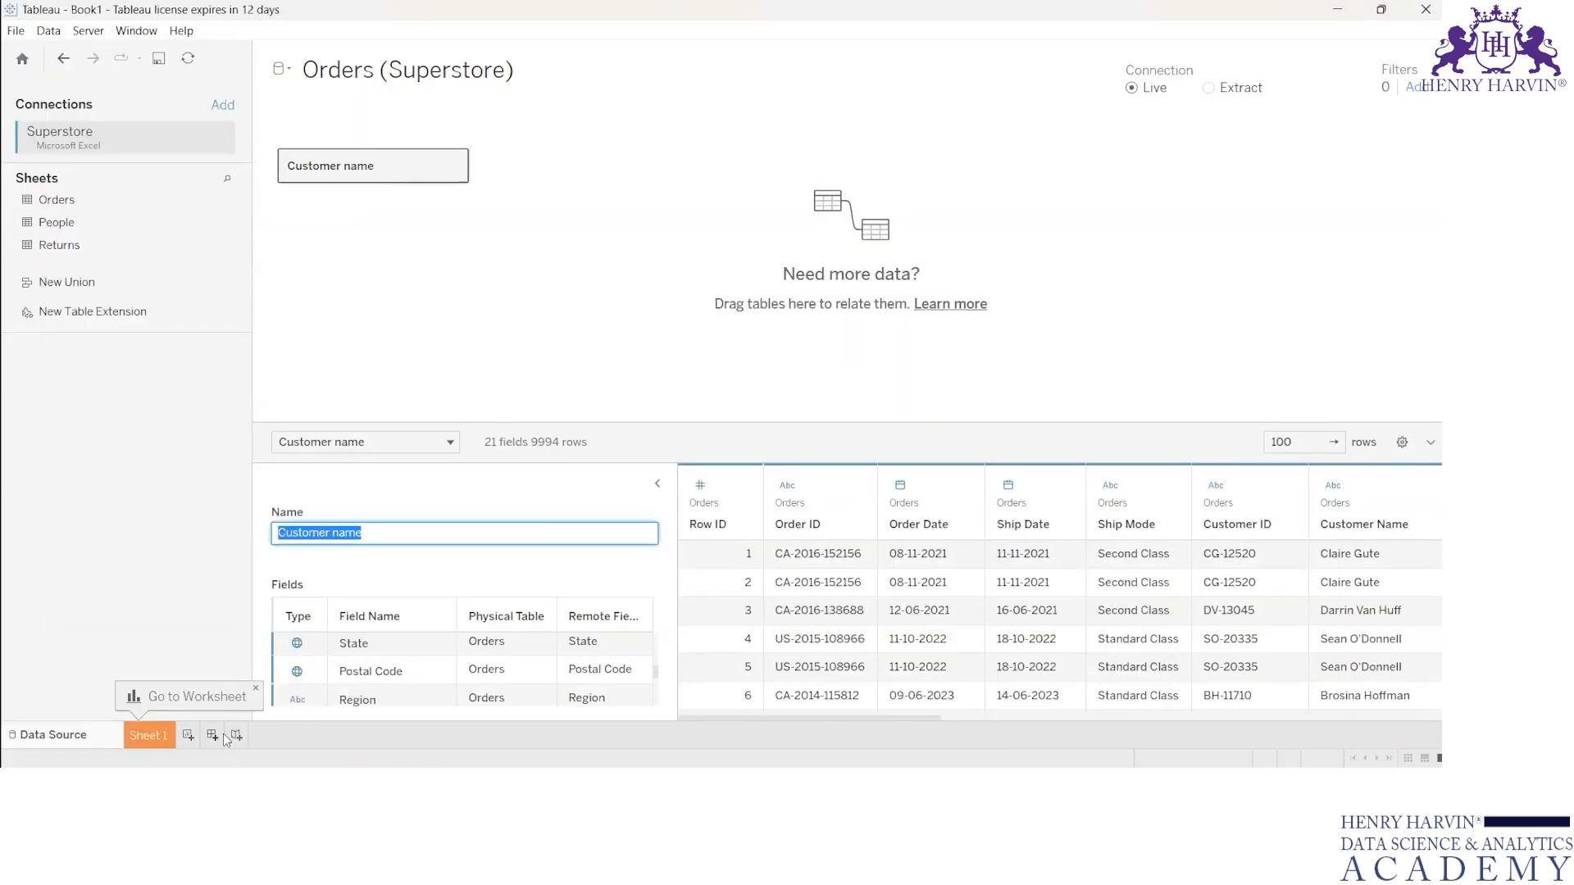
pyautogui.click(168, 736)
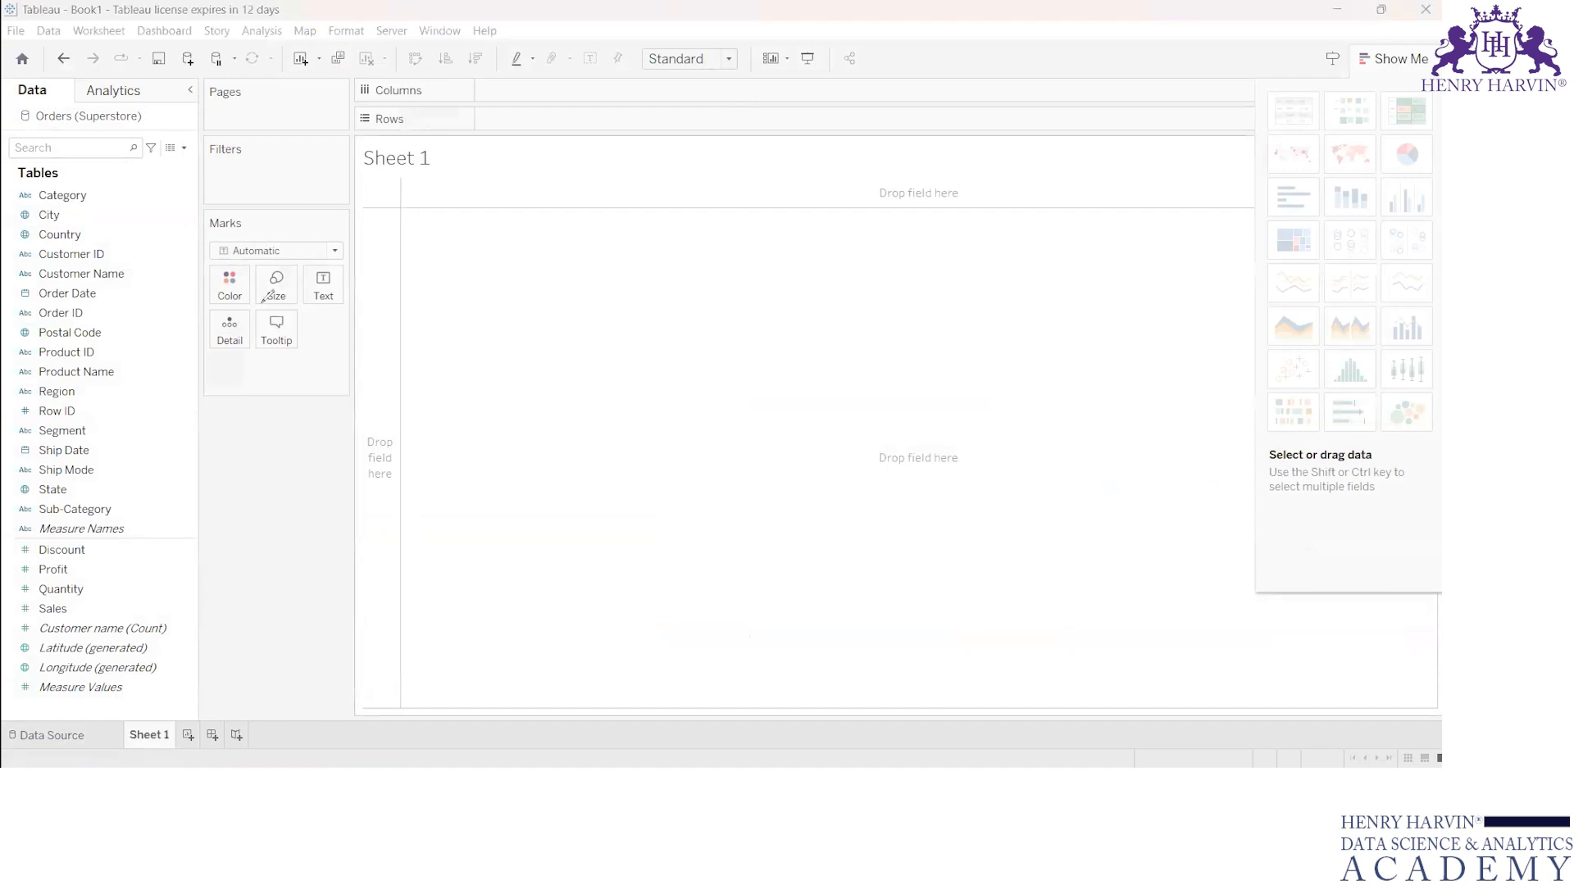
# Step: Draw a downward arrow alongside the worksheet's list of fields and submit the time tracker's screenshot prompt
pyautogui.moveTo(162, 172)
pyautogui.mouseDown()
pyautogui.moveTo(176, 610)
pyautogui.moveTo(188, 601)
pyautogui.mouseUp()
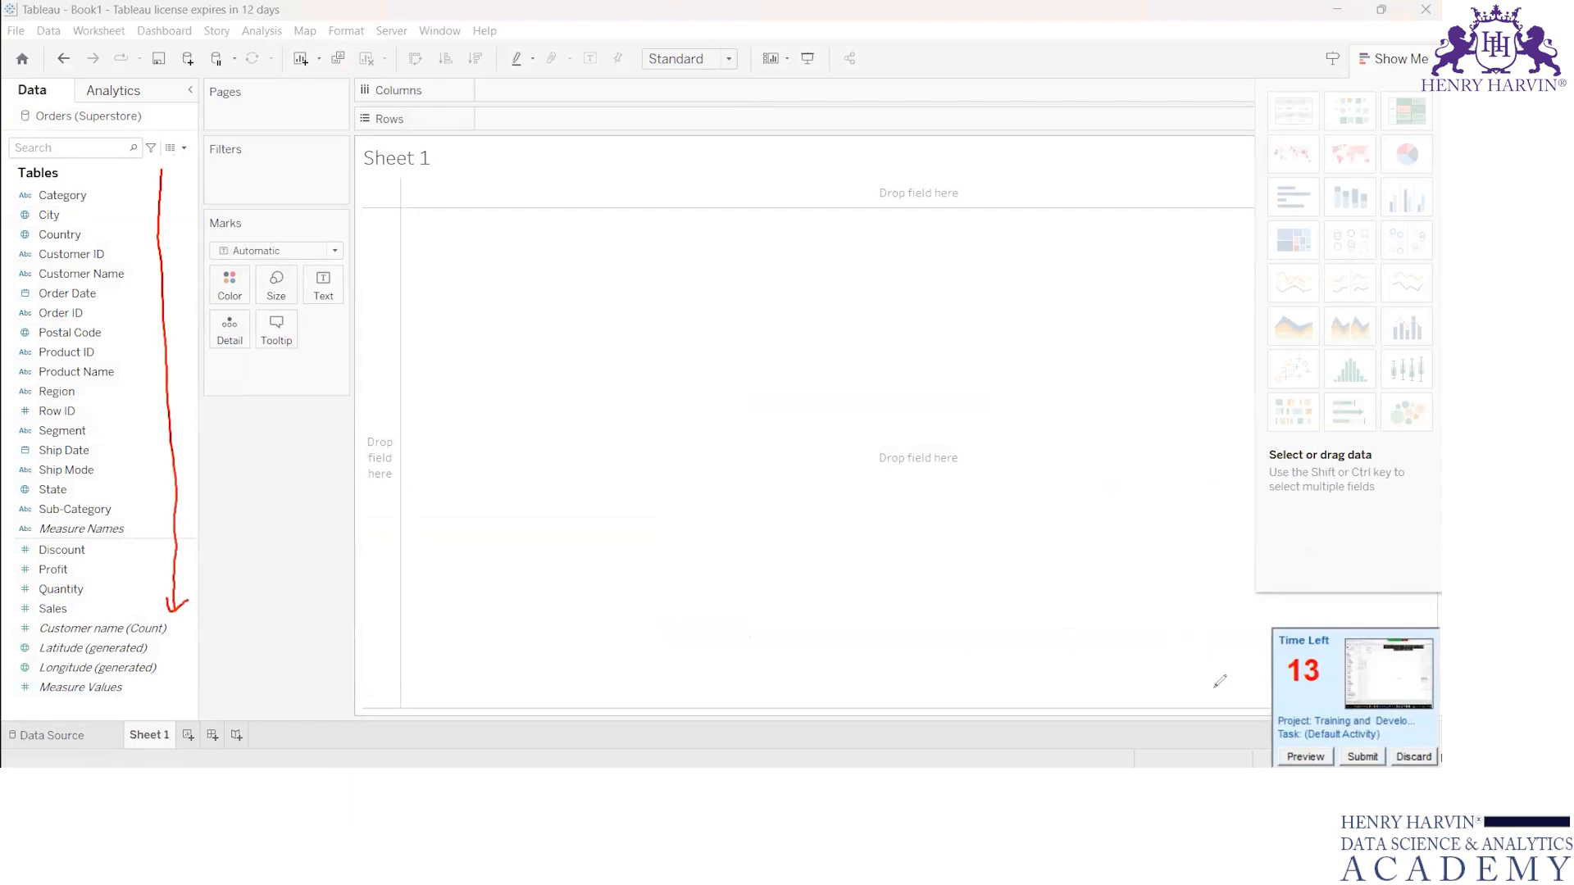
pyautogui.click(1363, 757)
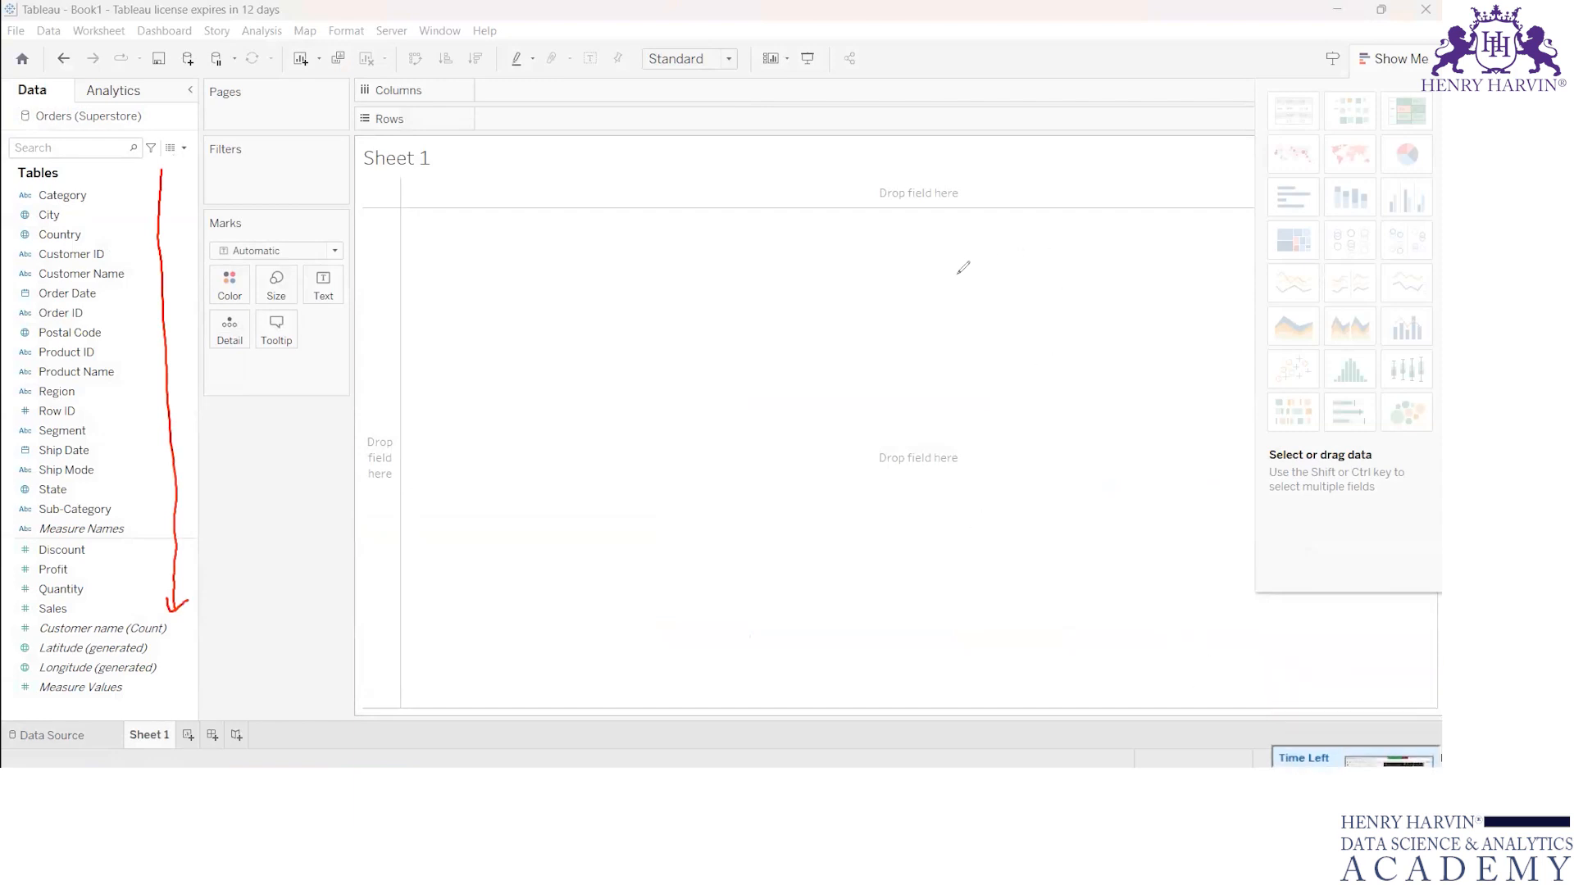
# Step: Handwrite "21 Columns" on the canvas, tick off the fields from Category to Sales, and clear the annotations
pyautogui.click(733, 54)
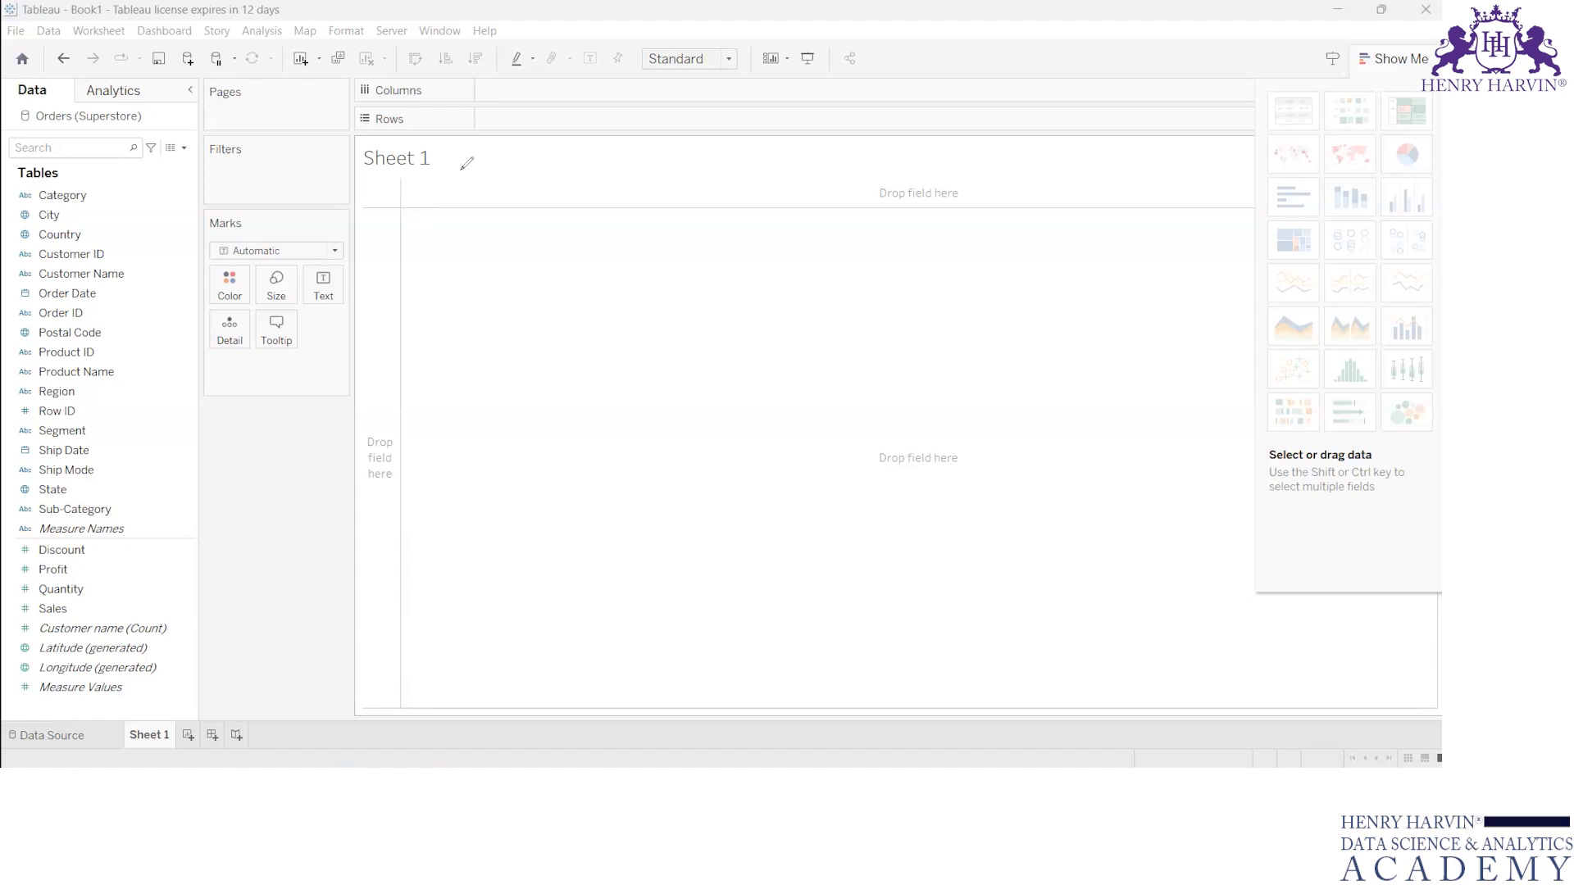
pyautogui.moveTo(493, 220)
pyautogui.mouseDown()
pyautogui.moveTo(526, 236)
pyautogui.moveTo(584, 228)
pyautogui.moveTo(609, 204)
pyautogui.moveTo(742, 203)
pyautogui.mouseUp()
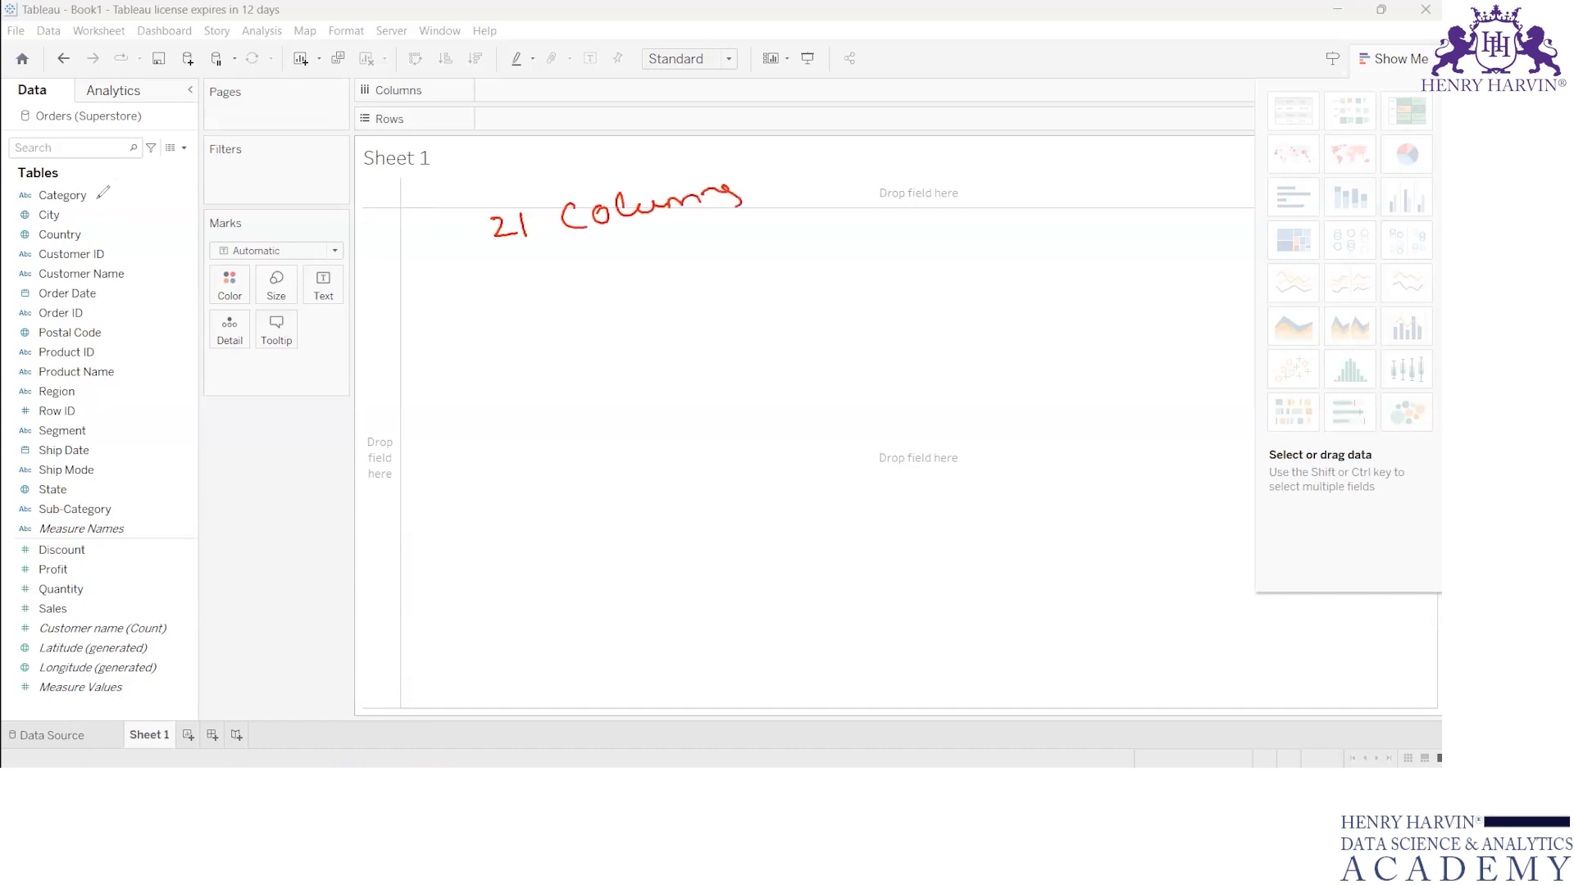
pyautogui.moveTo(62, 219)
pyautogui.mouseDown()
pyautogui.moveTo(85, 210)
pyautogui.moveTo(153, 266)
pyautogui.moveTo(109, 308)
pyautogui.moveTo(143, 364)
pyautogui.moveTo(91, 406)
pyautogui.moveTo(110, 441)
pyautogui.moveTo(94, 479)
pyautogui.moveTo(136, 503)
pyautogui.mouseUp()
pyautogui.click(103, 464)
pyautogui.moveTo(90, 551)
pyautogui.mouseDown()
pyautogui.moveTo(125, 543)
pyautogui.moveTo(97, 563)
pyautogui.moveTo(115, 582)
pyautogui.moveTo(105, 602)
pyautogui.mouseUp()
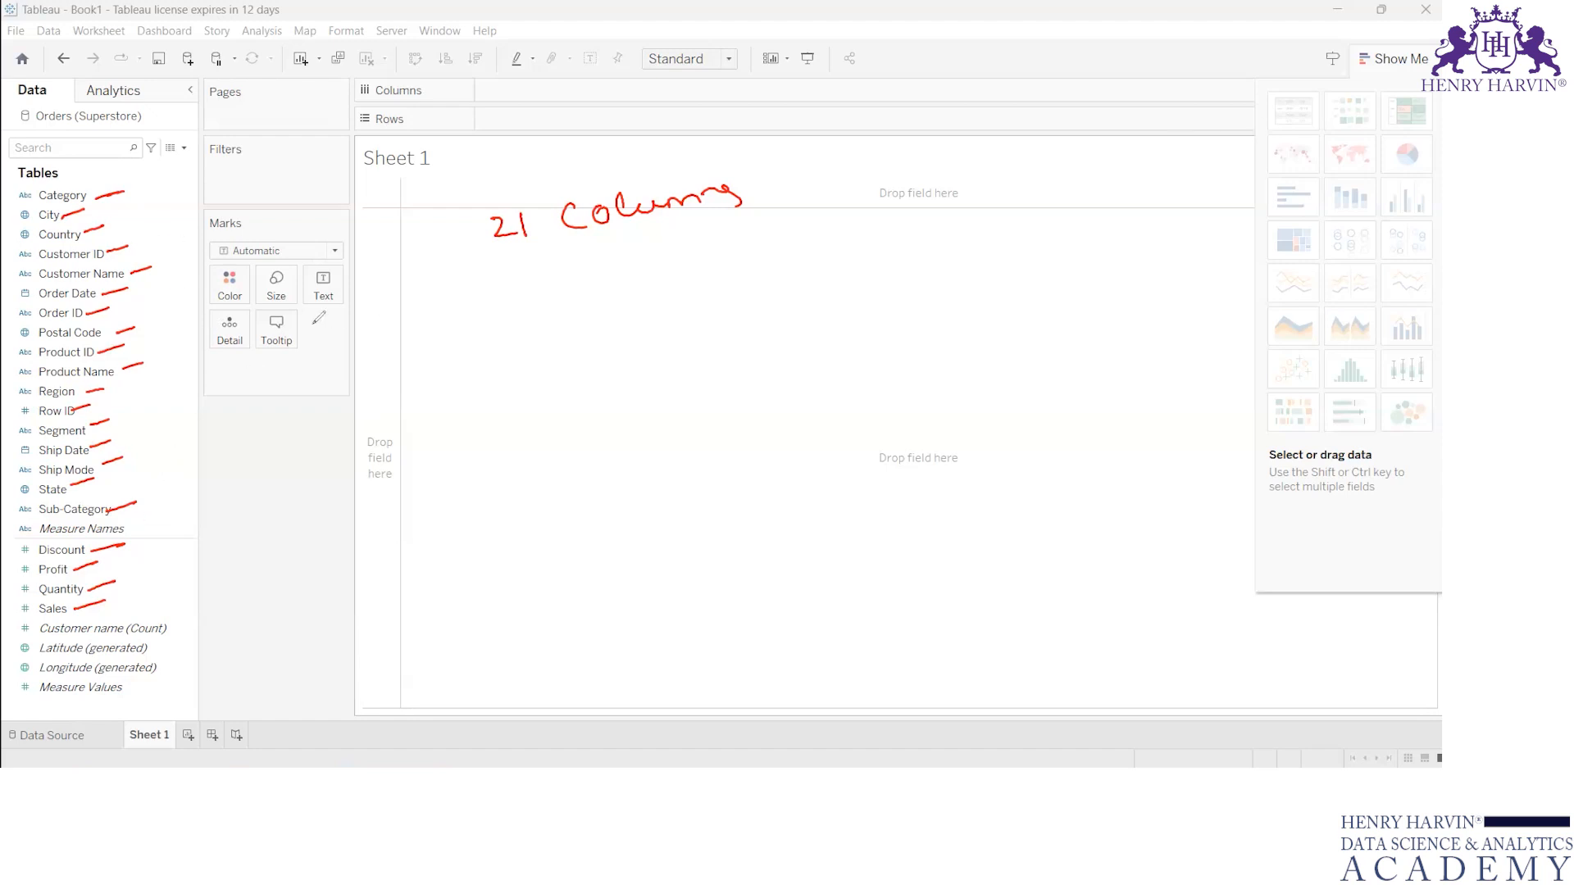
pyautogui.press('e')
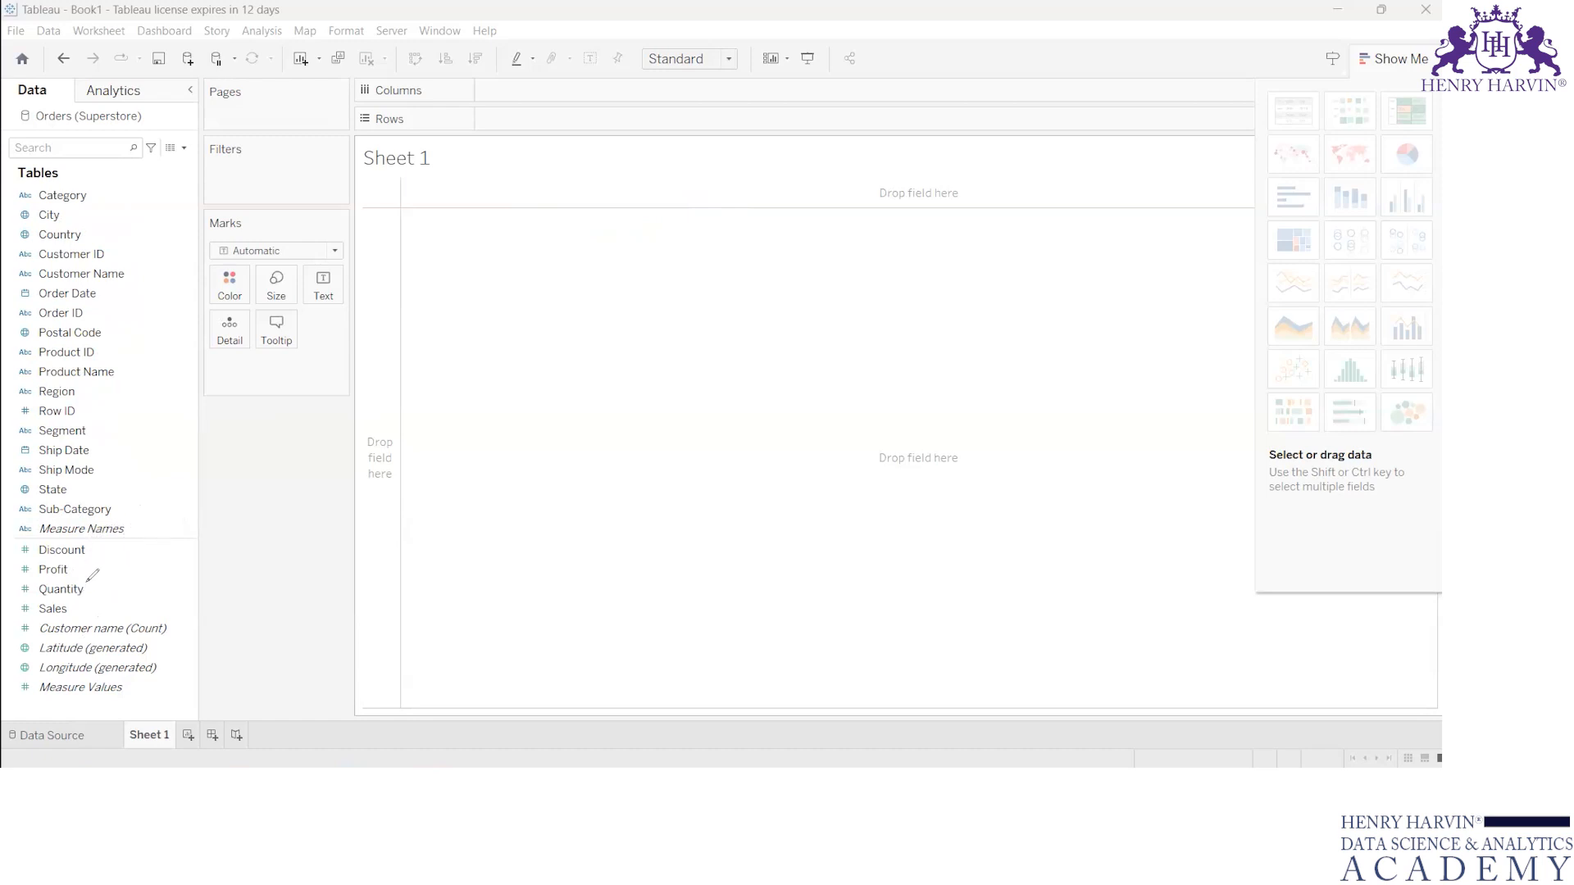
# Step: Annotate the lower fields as "Measures" and the bracketed upper fields as "Dimensions", and clear the annotations
pyautogui.moveTo(195, 573)
pyautogui.mouseDown()
pyautogui.moveTo(182, 578)
pyautogui.moveTo(355, 537)
pyautogui.moveTo(343, 564)
pyautogui.mouseUp()
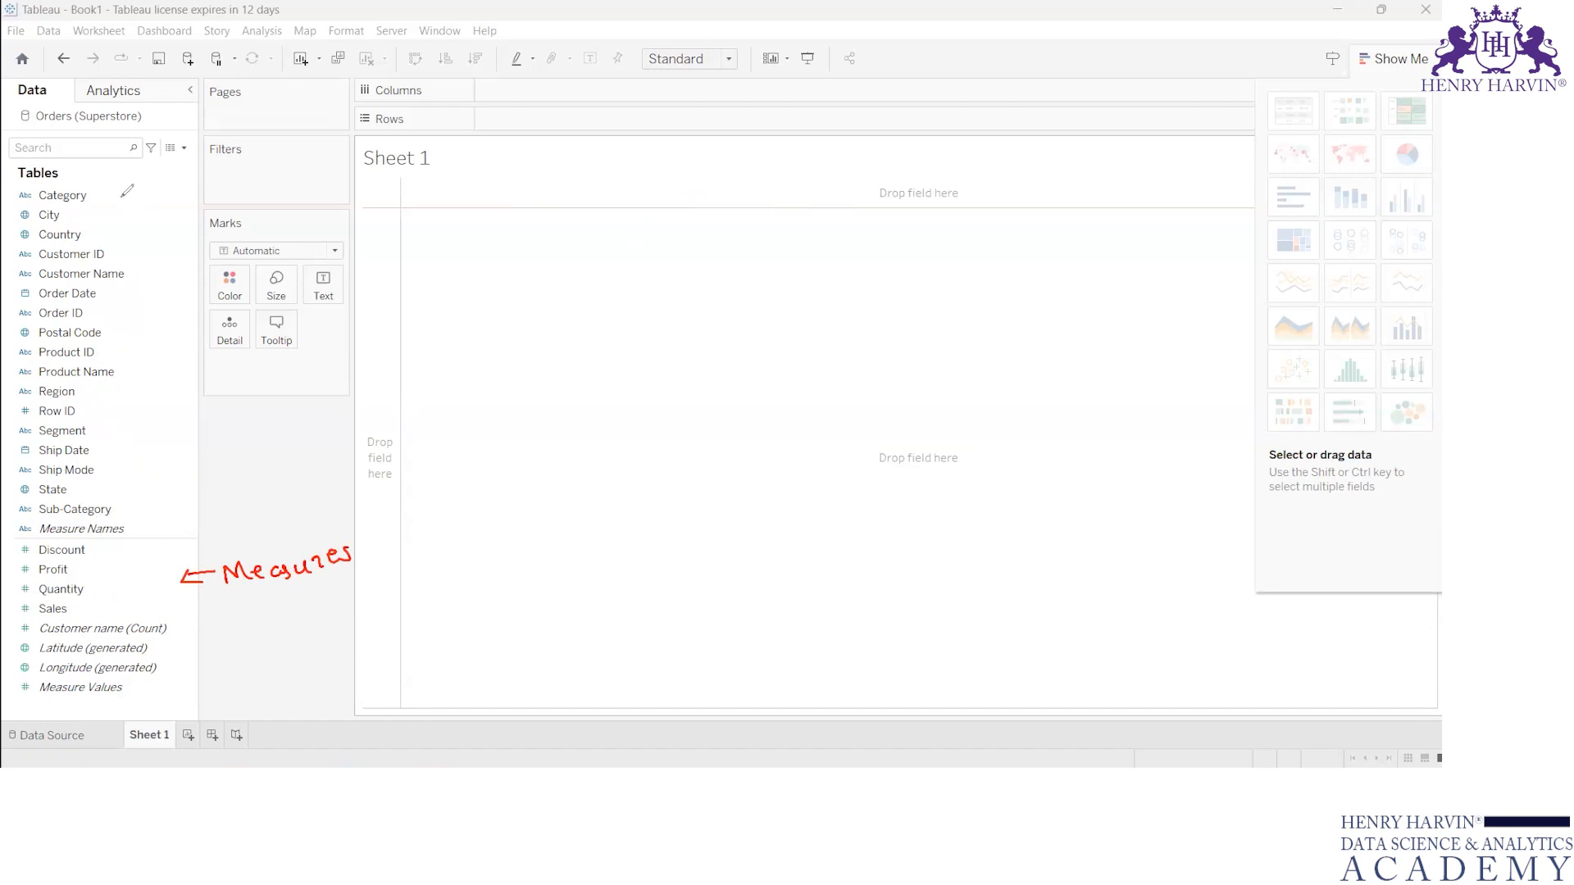
pyautogui.moveTo(140, 190)
pyautogui.mouseDown()
pyautogui.moveTo(112, 164)
pyautogui.moveTo(152, 443)
pyautogui.moveTo(115, 496)
pyautogui.mouseUp()
pyautogui.moveTo(168, 260); pyautogui.dragTo(334, 238)
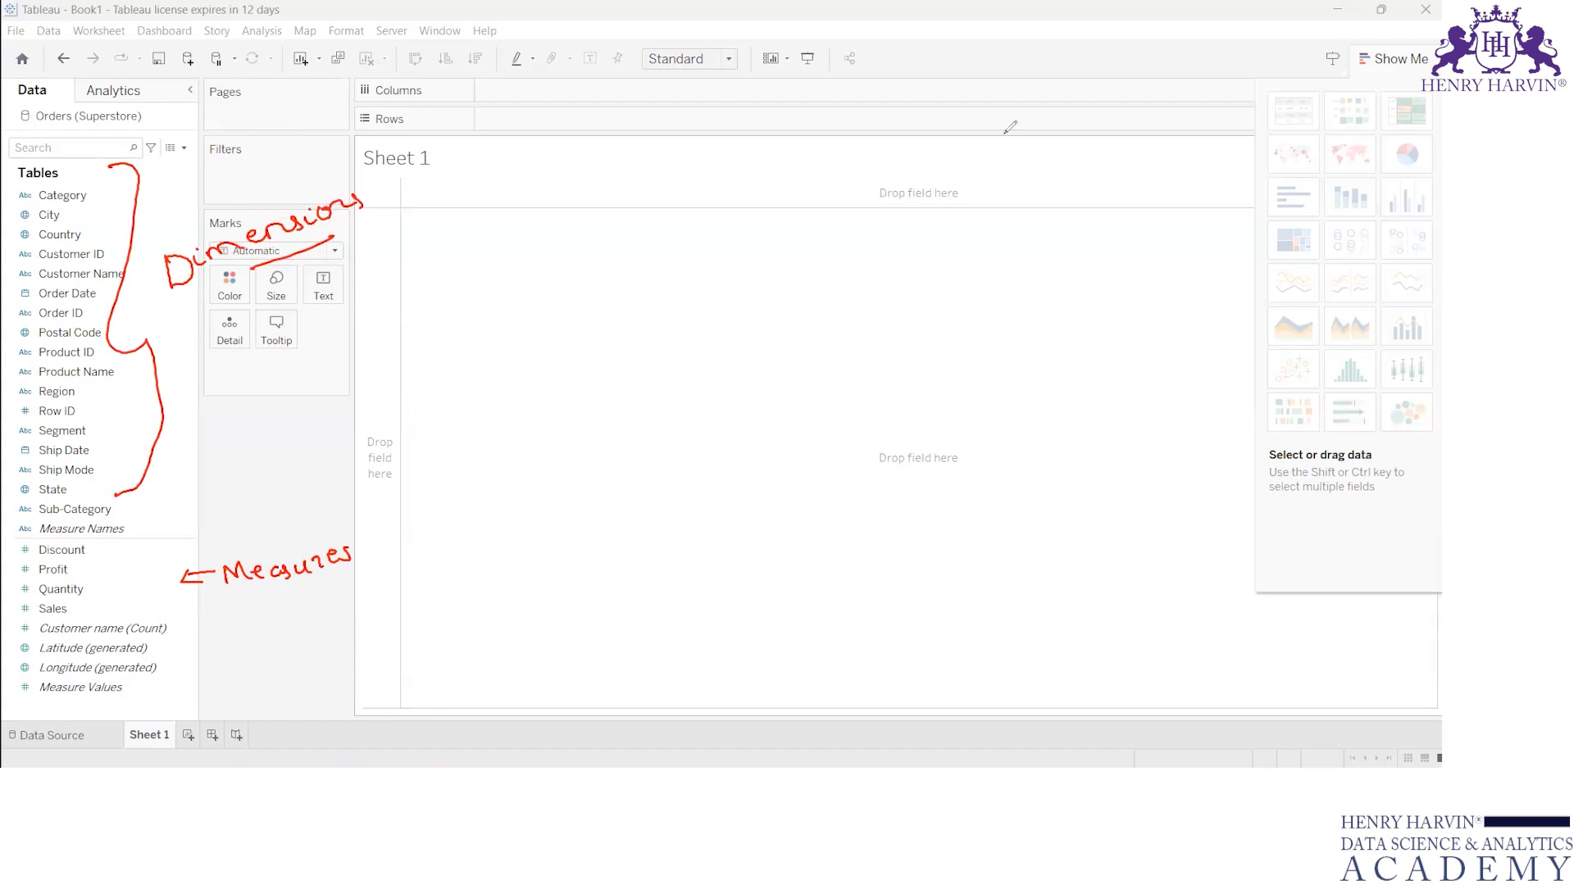
pyautogui.press('Escape')
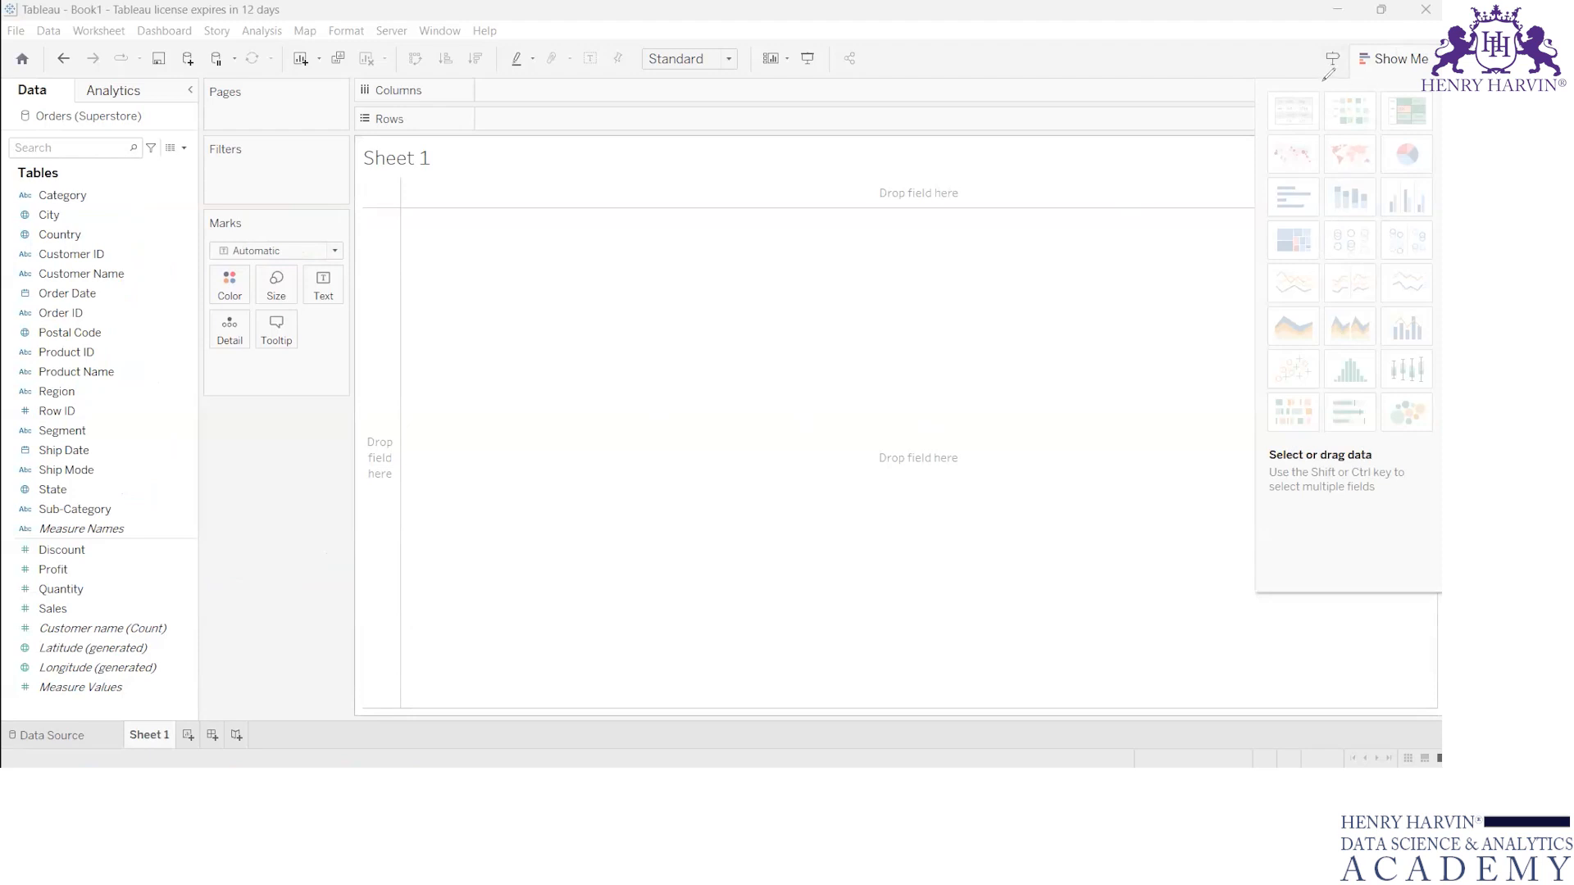
# Step: Handwrite "Blurred" beside the greyed-out chart types, erase it, and leave annotation mode after marking the Columns and Rows shelves
pyautogui.moveTo(1061, 255)
pyautogui.mouseDown()
pyautogui.moveTo(1065, 305)
pyautogui.moveTo(1230, 226)
pyautogui.mouseUp()
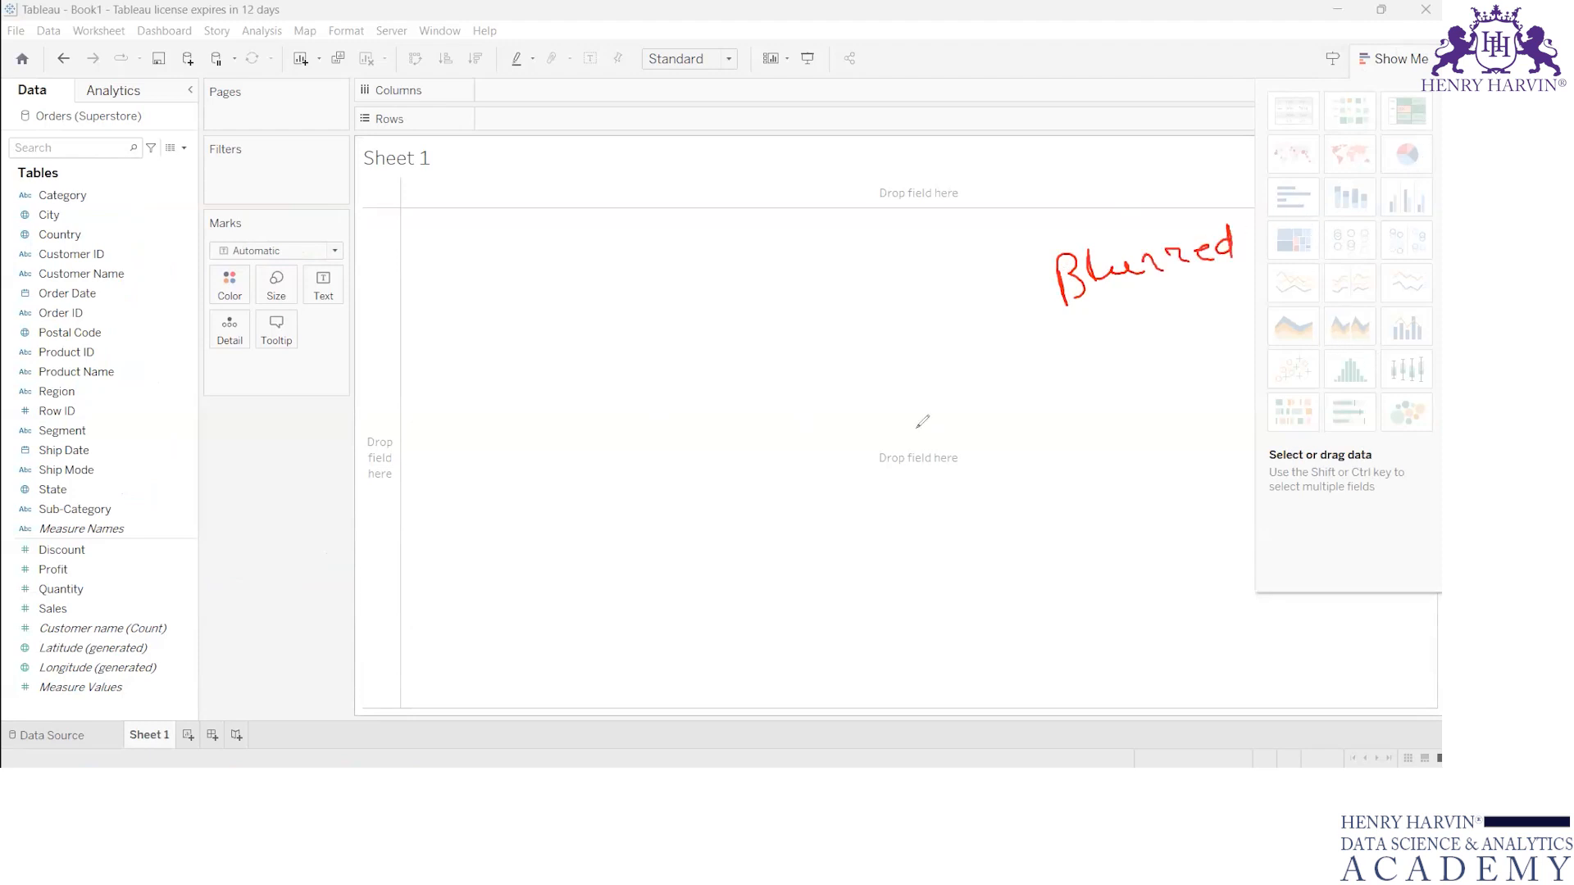
pyautogui.press('e')
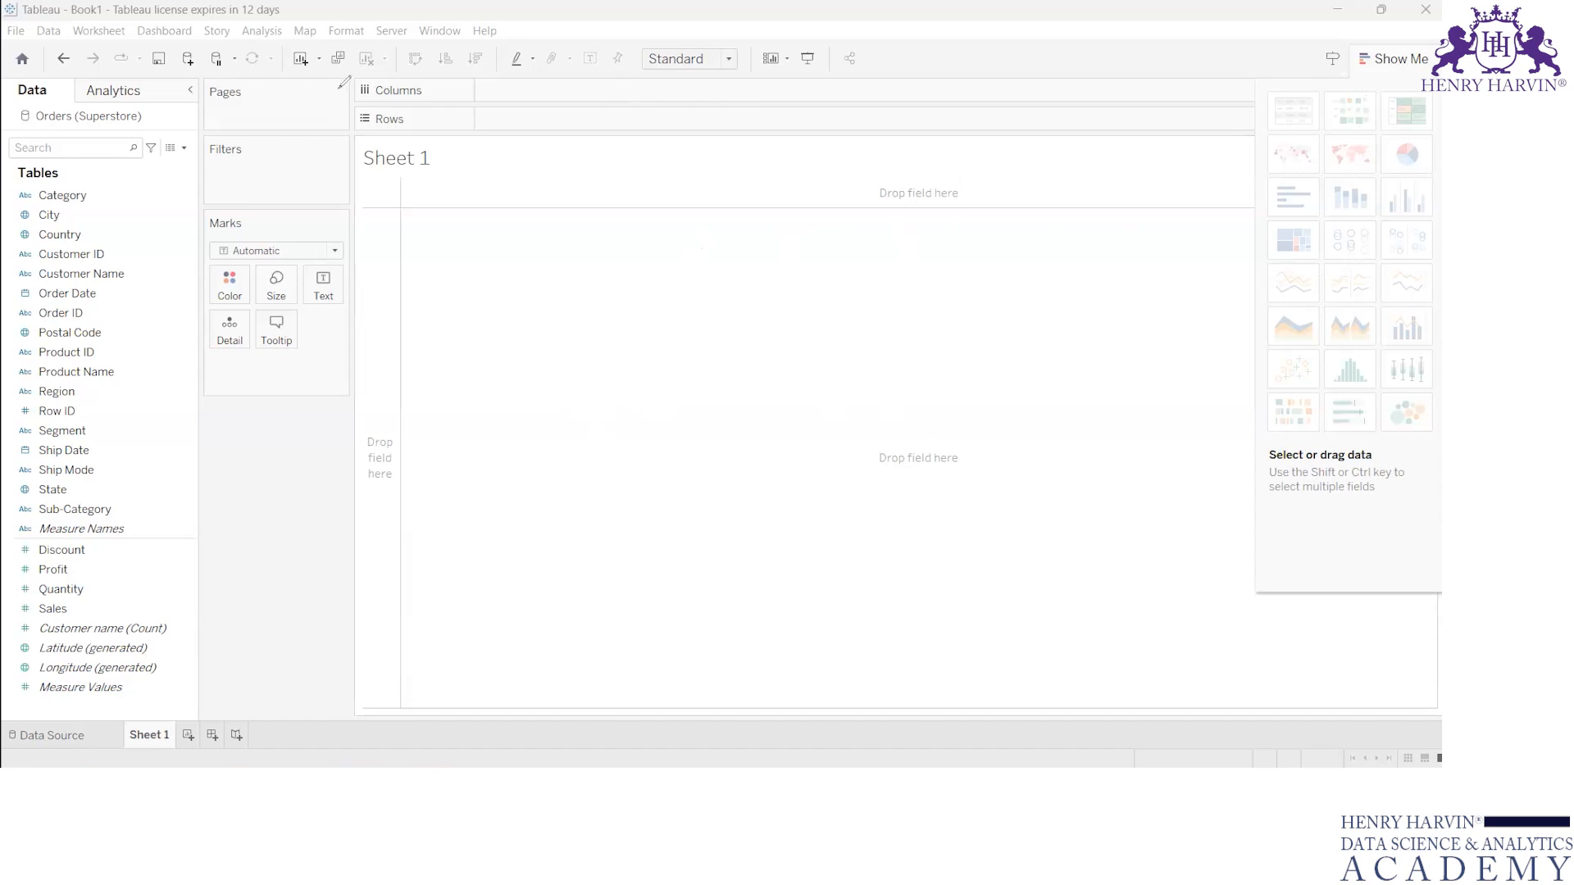
pyautogui.moveTo(326, 92)
pyautogui.mouseDown()
pyautogui.moveTo(358, 90)
pyautogui.moveTo(359, 119)
pyautogui.mouseUp()
pyautogui.press('Escape')
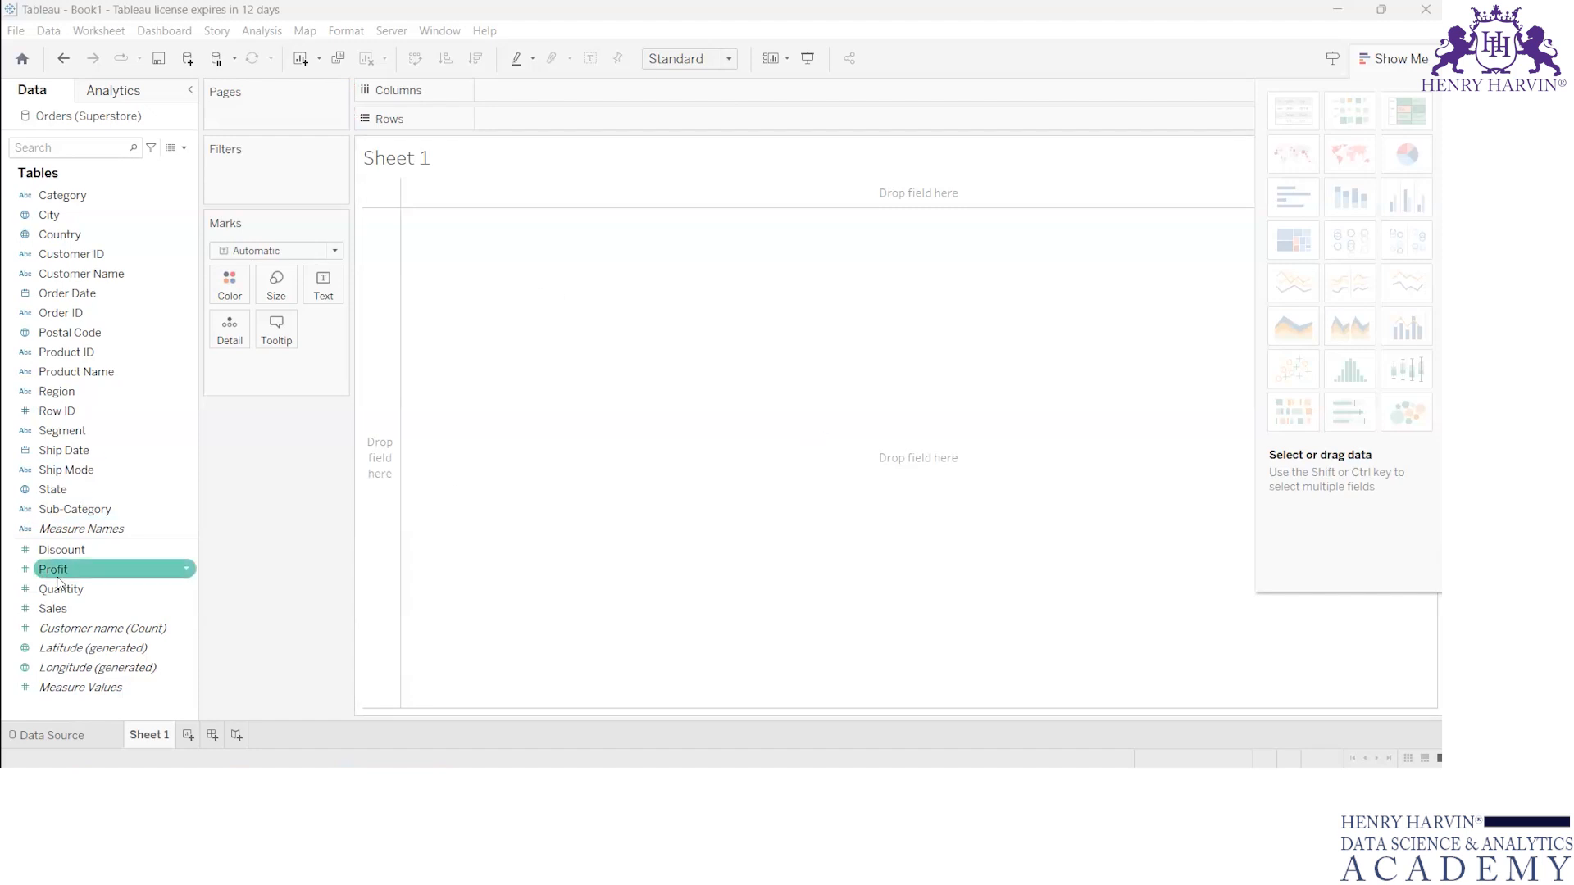
# Step: Build a bar chart on Sheet 1 with Category on Columns and Profit on Rows
pyautogui.moveTo(58, 574); pyautogui.dragTo(515, 136)
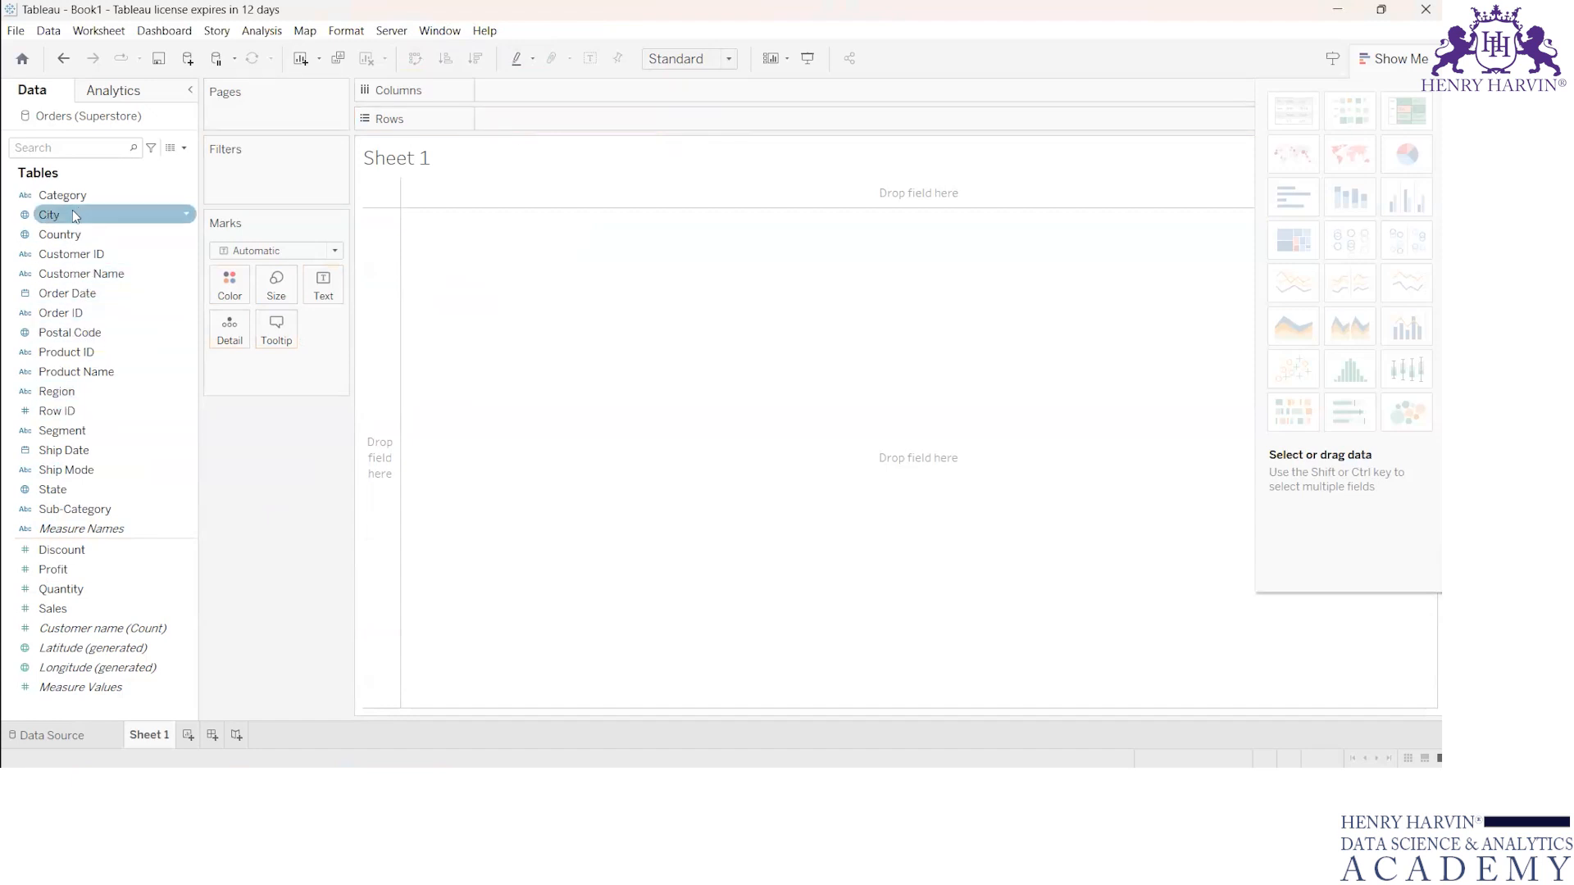
pyautogui.moveTo(62, 195); pyautogui.dragTo(509, 82)
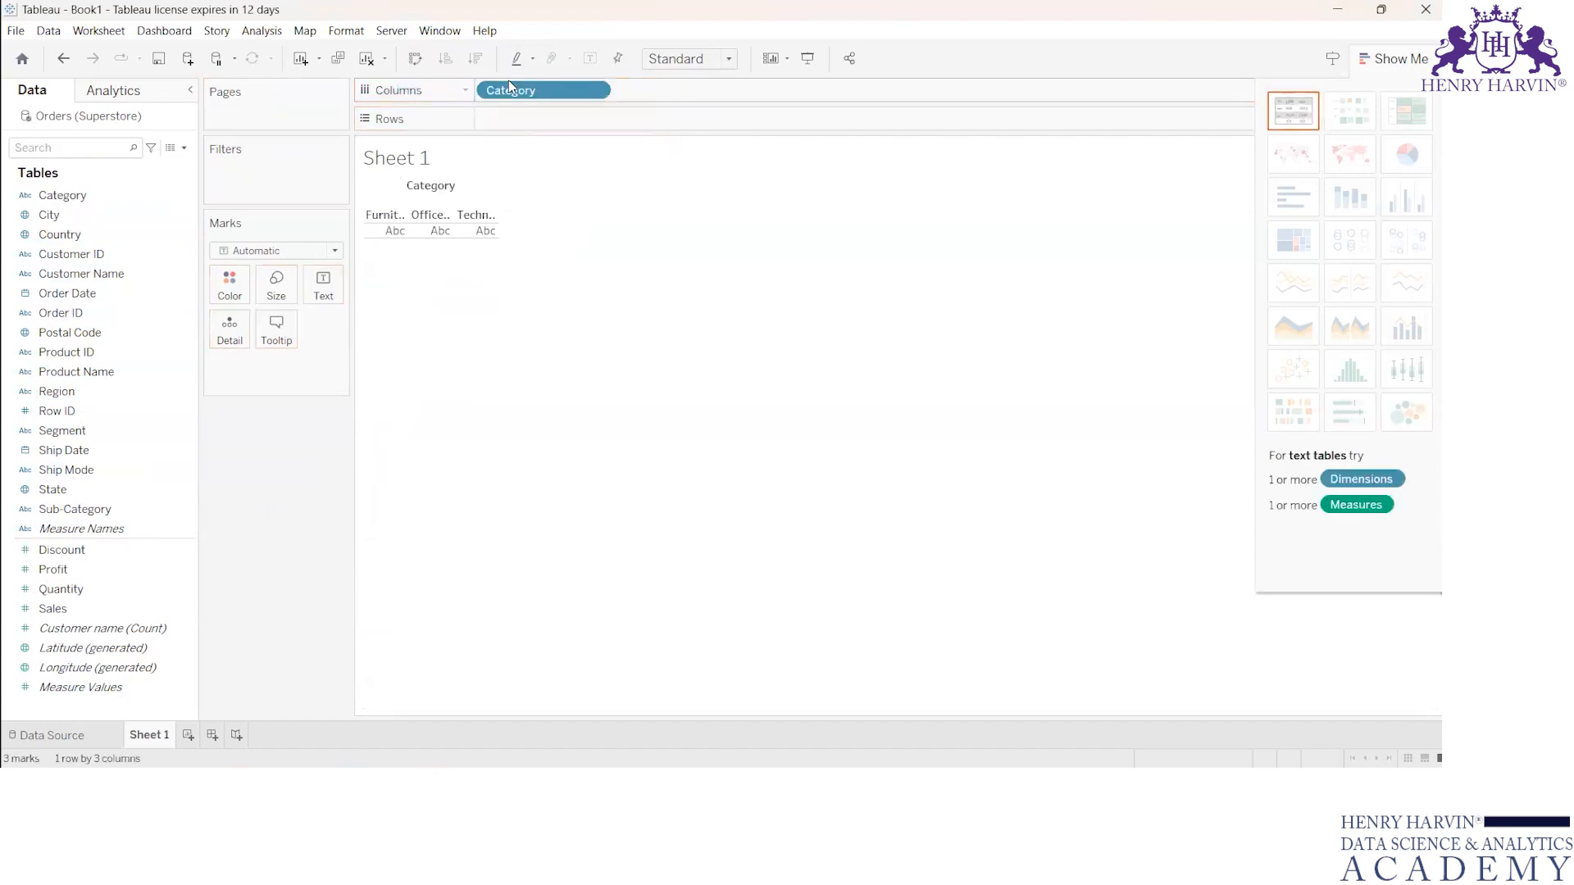
pyautogui.moveTo(49, 573); pyautogui.dragTo(505, 136)
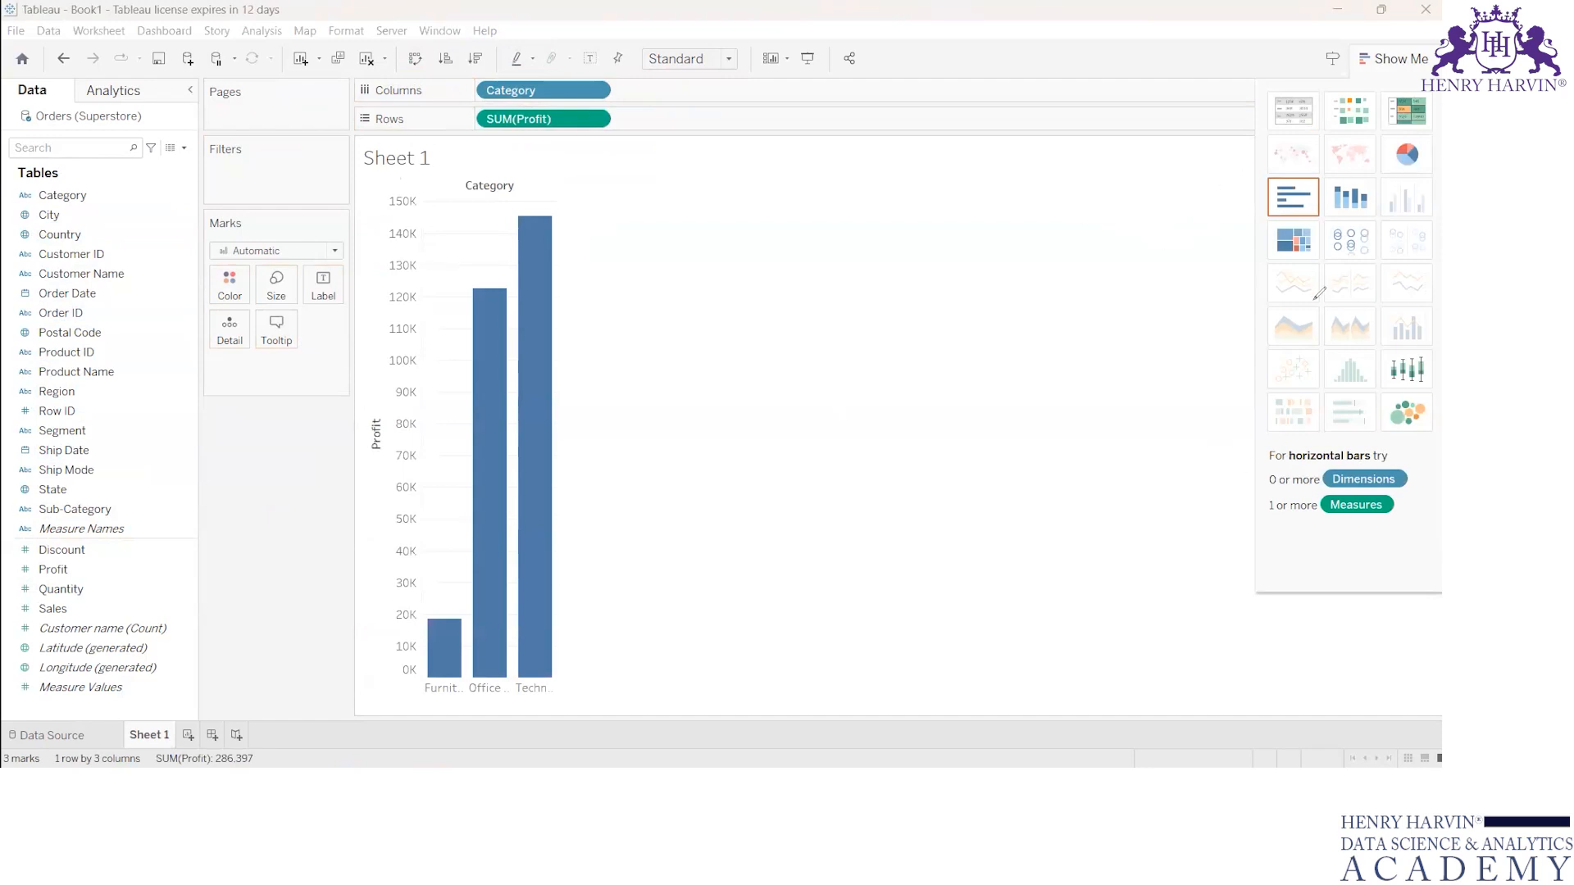
# Step: Handwrite "Blurred" beside the chart types, clear it, and mark the horizontal bars option
pyautogui.moveTo(1051, 239); pyautogui.dragTo(1055, 287)
pyautogui.moveTo(1076, 246)
pyautogui.mouseDown()
pyautogui.moveTo(1142, 246)
pyautogui.moveTo(1195, 218)
pyautogui.moveTo(1203, 245)
pyautogui.mouseUp()
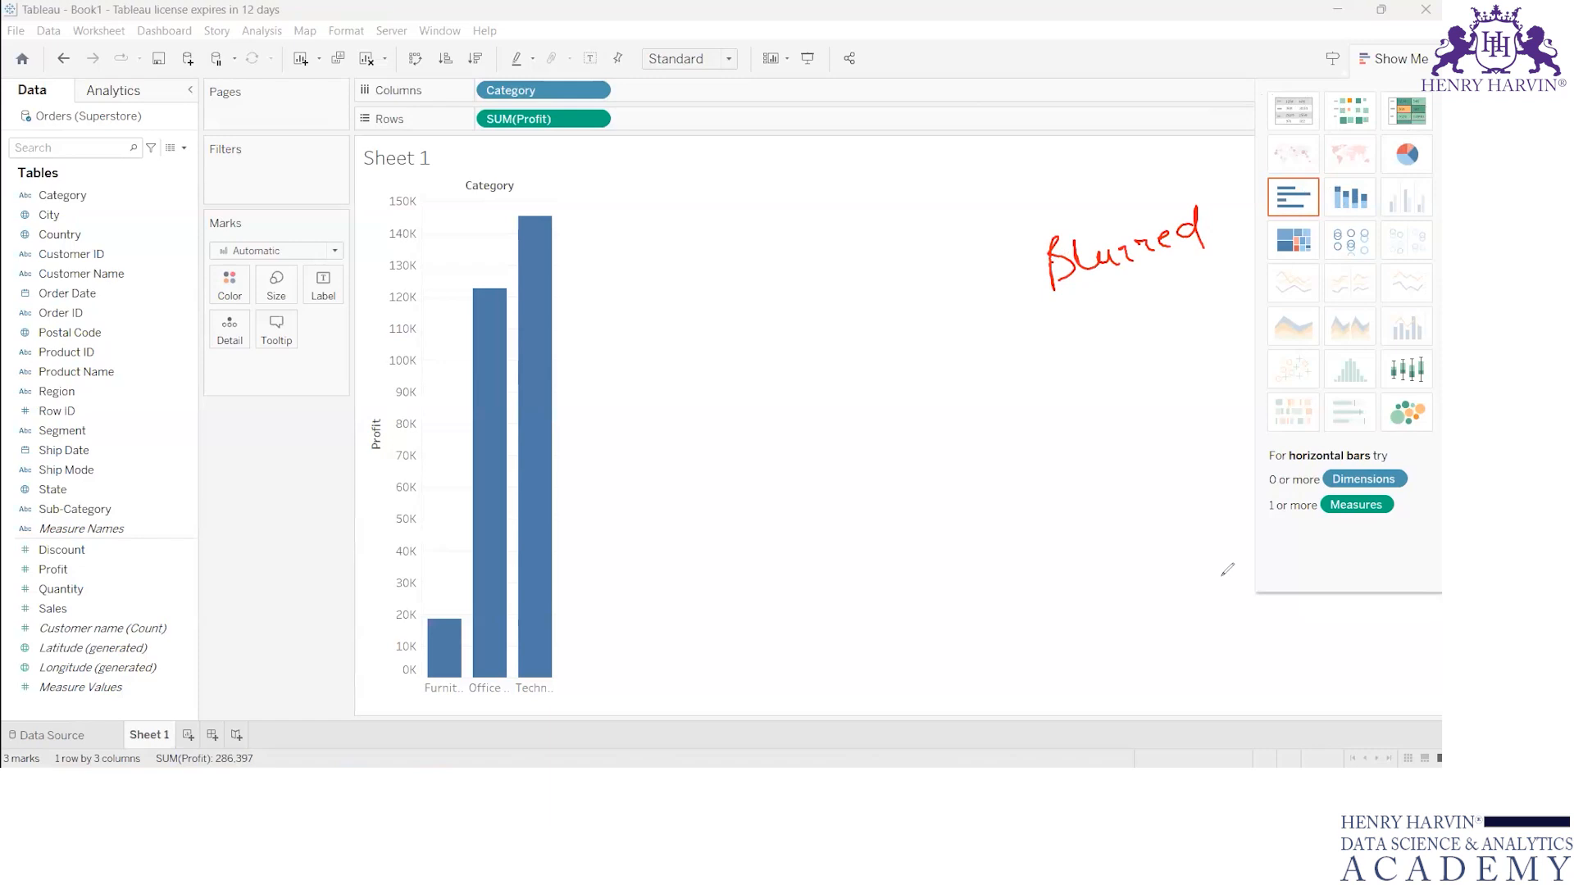
pyautogui.press('Escape')
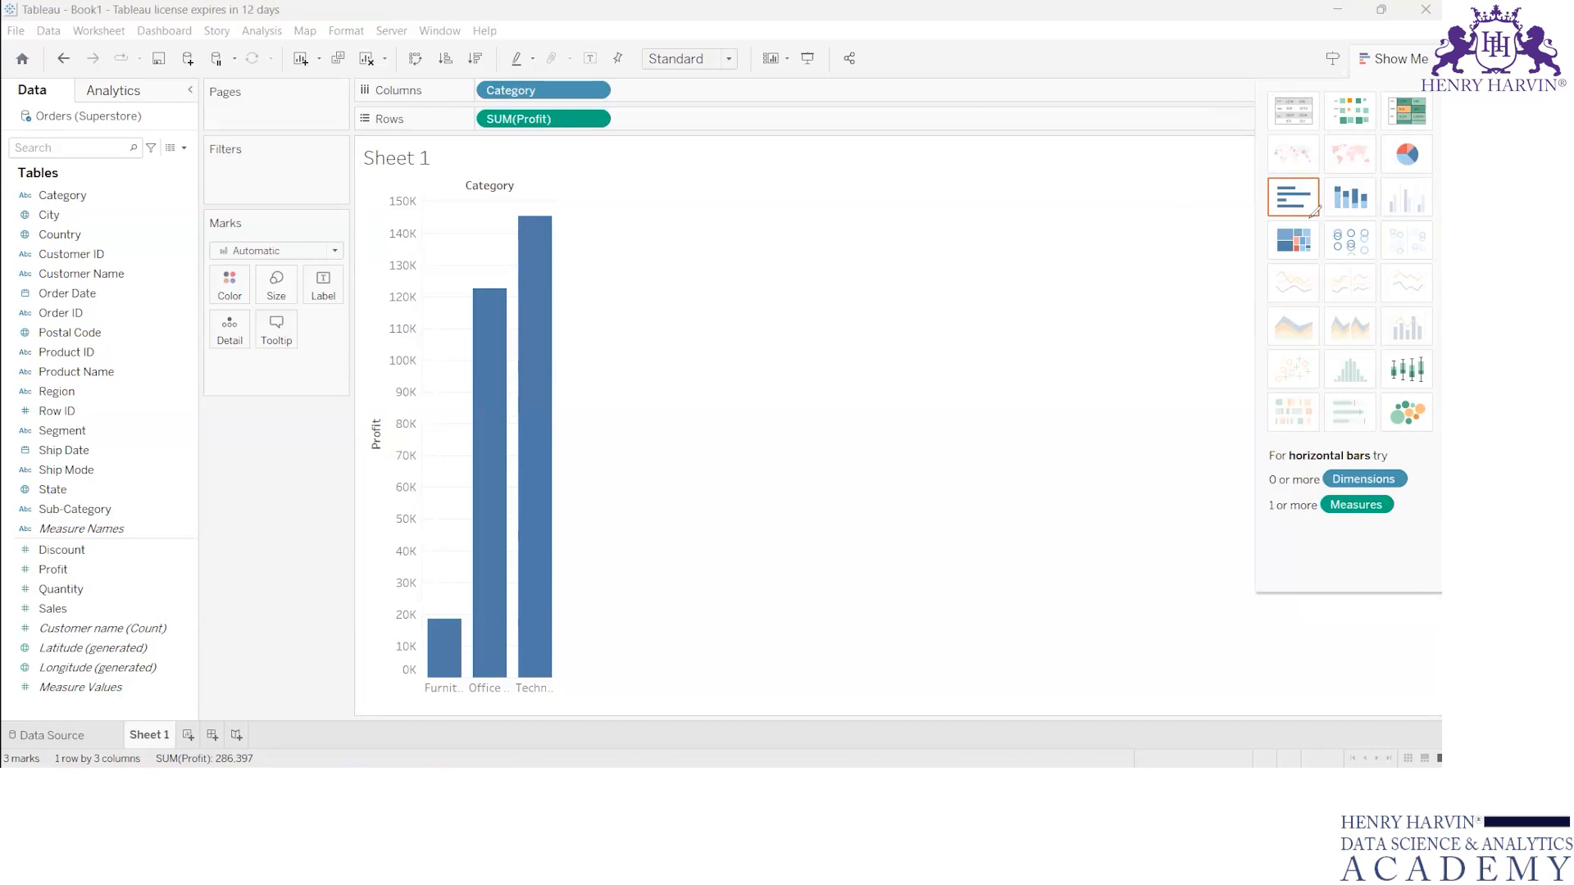
pyautogui.moveTo(1214, 206); pyautogui.dragTo(1263, 202)
# Step: Display profit by category as a text table, a heat map, and a highlight table in turn
pyautogui.click(1295, 112)
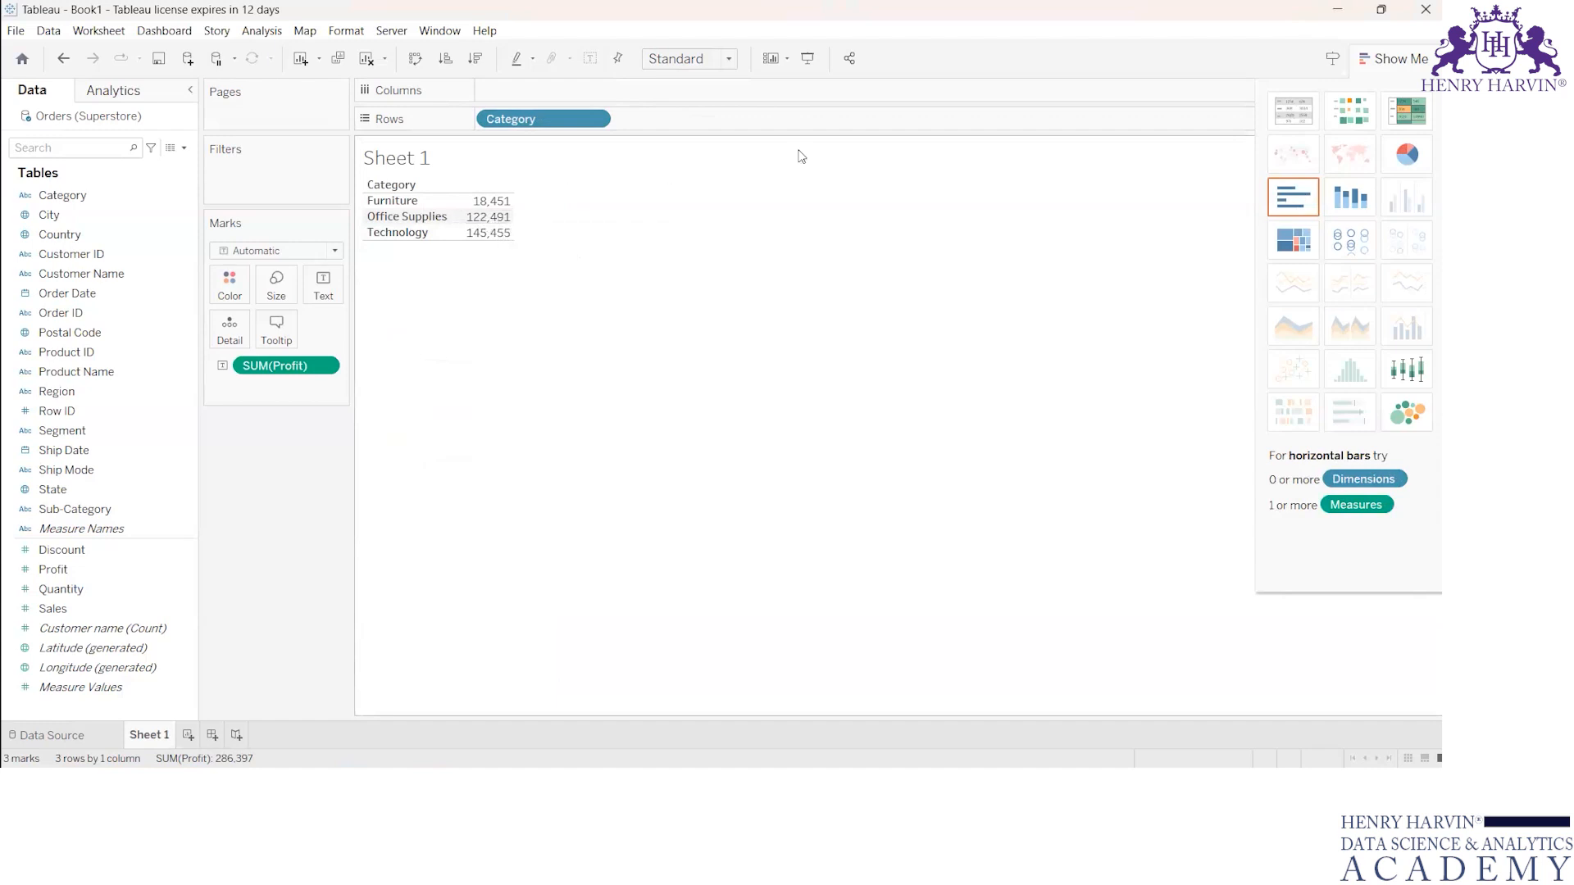
pyautogui.click(1353, 122)
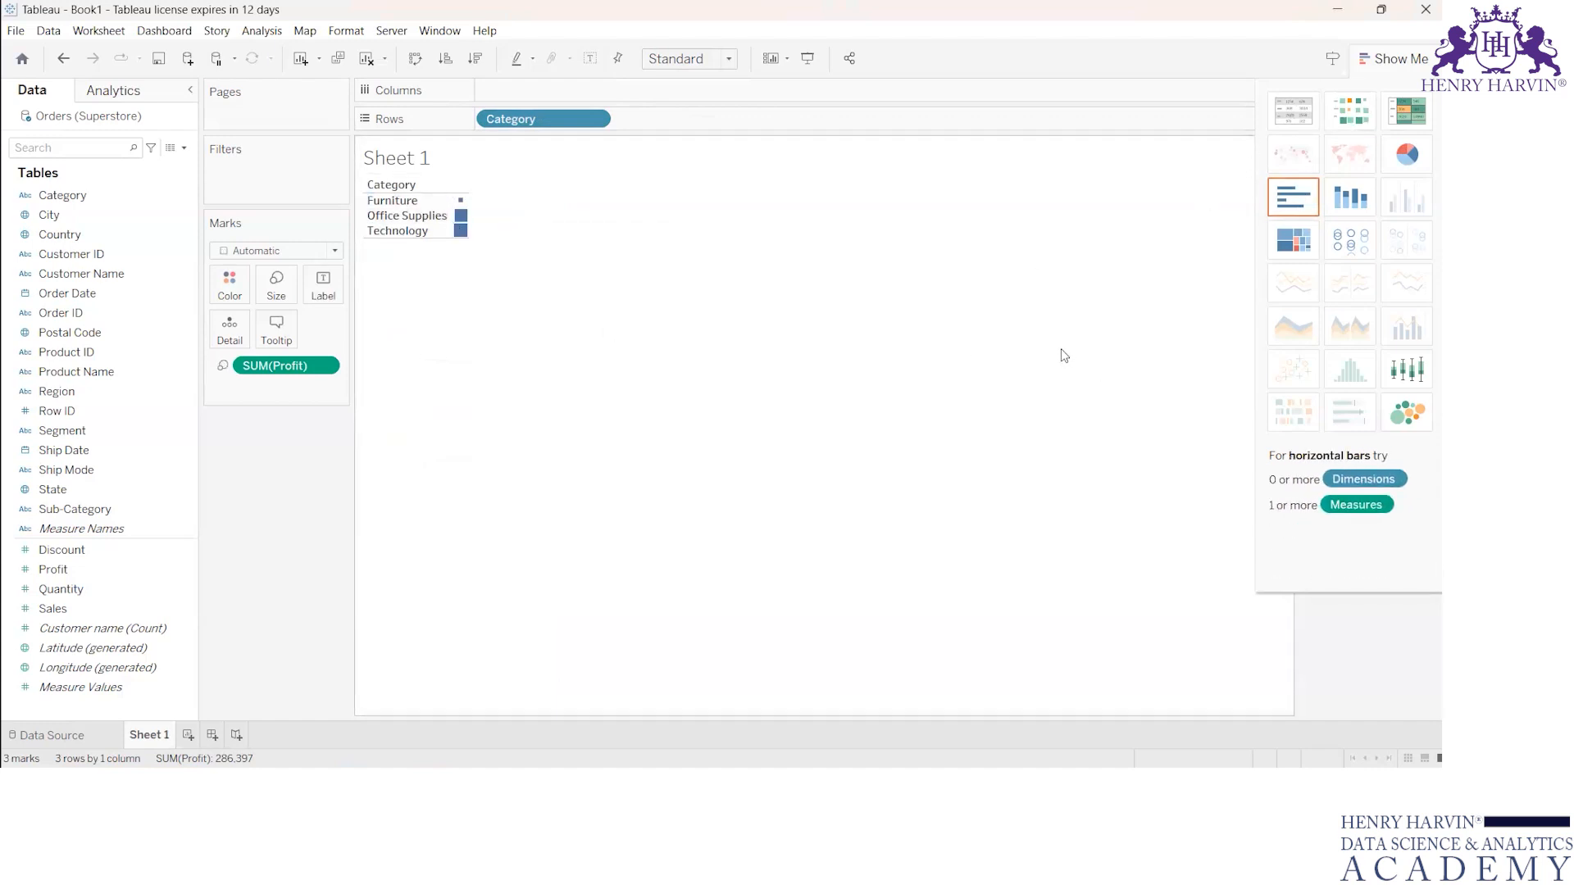
pyautogui.click(1412, 123)
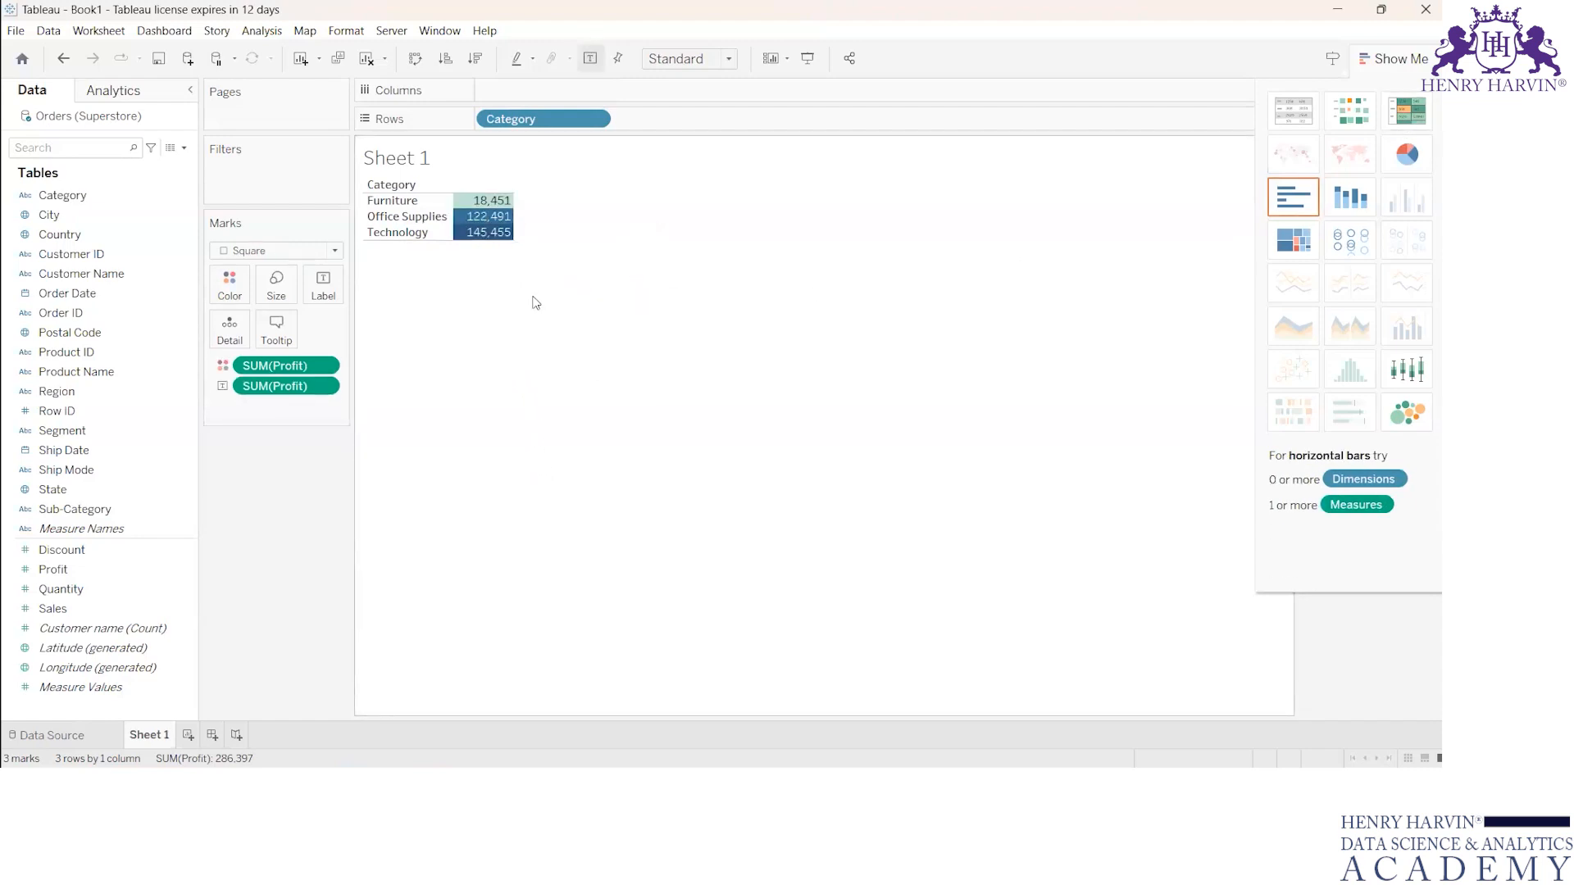
# Step: Display profit by category as a pie chart, stacked bars, and a treemap, and select the treemap's Technology block
pyautogui.click(1415, 163)
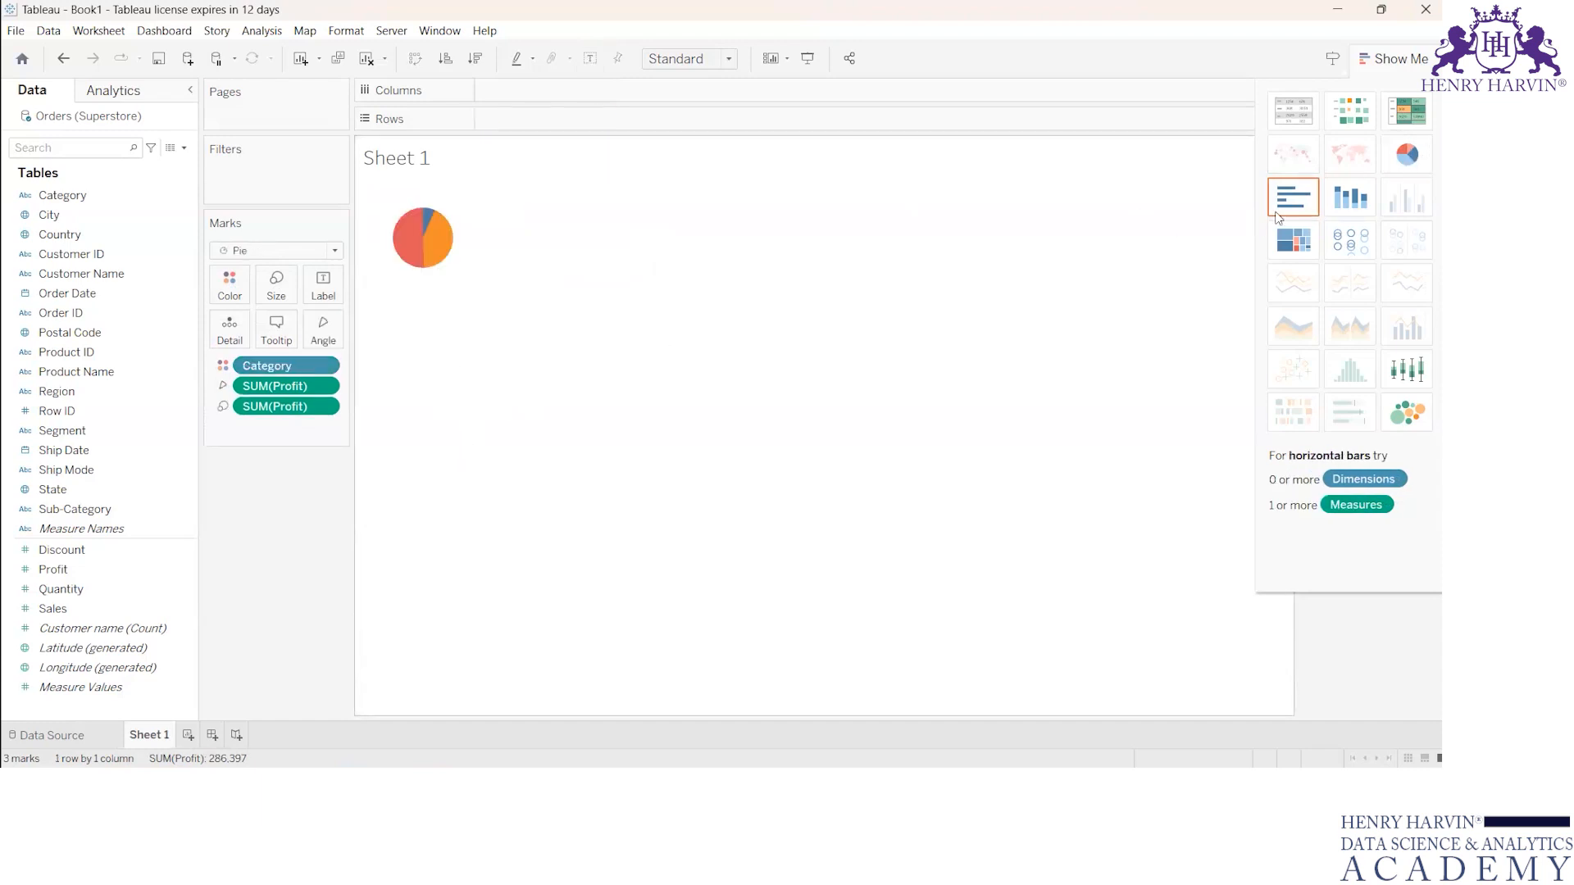
pyautogui.click(1359, 202)
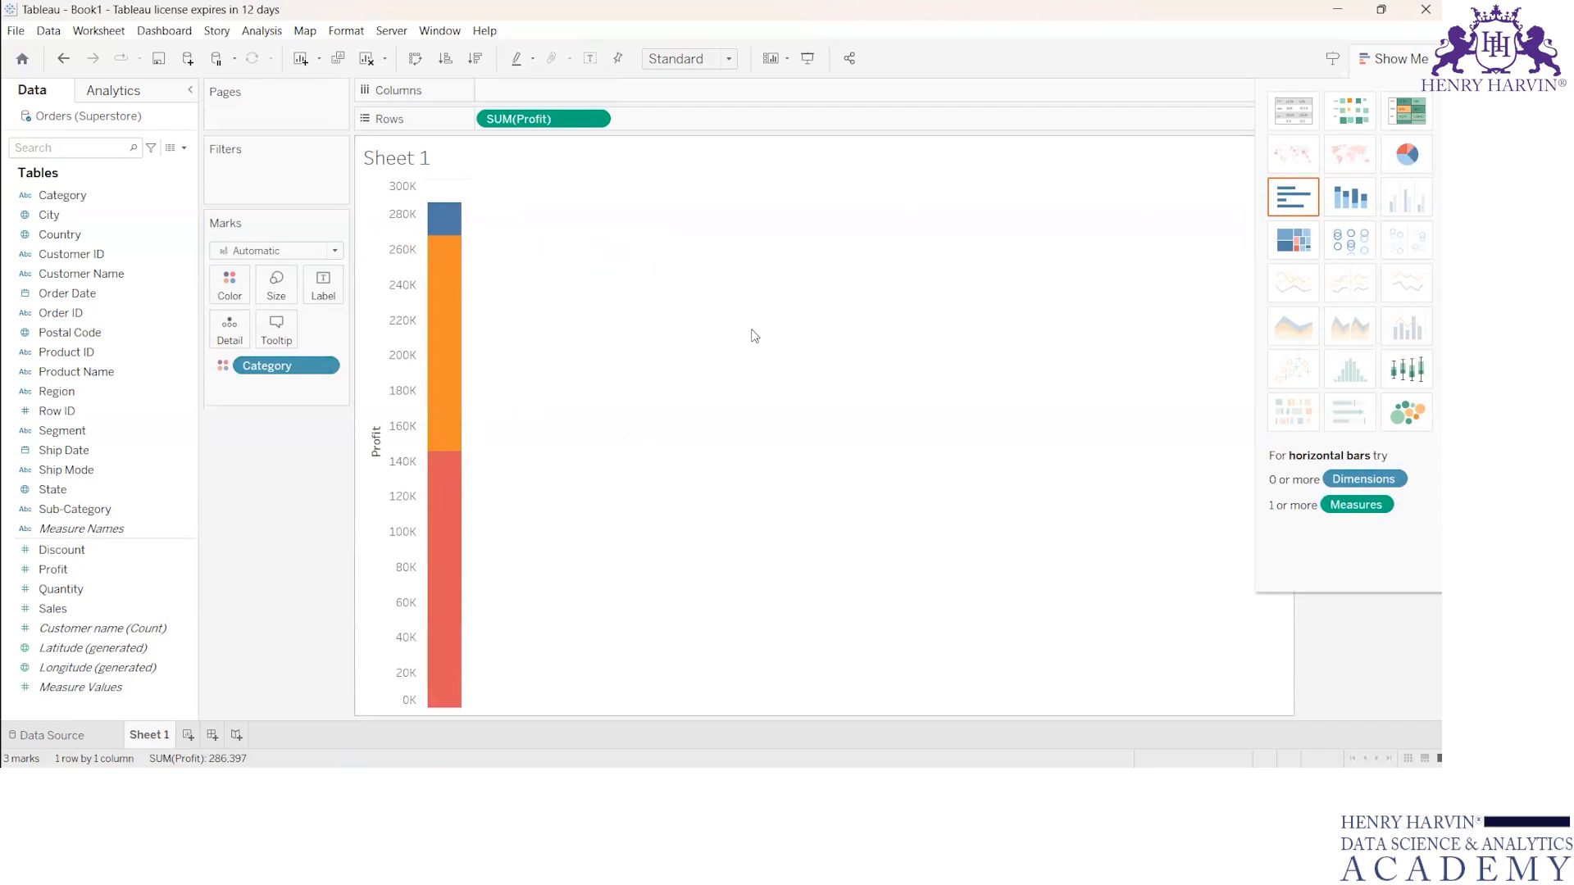
pyautogui.click(1302, 250)
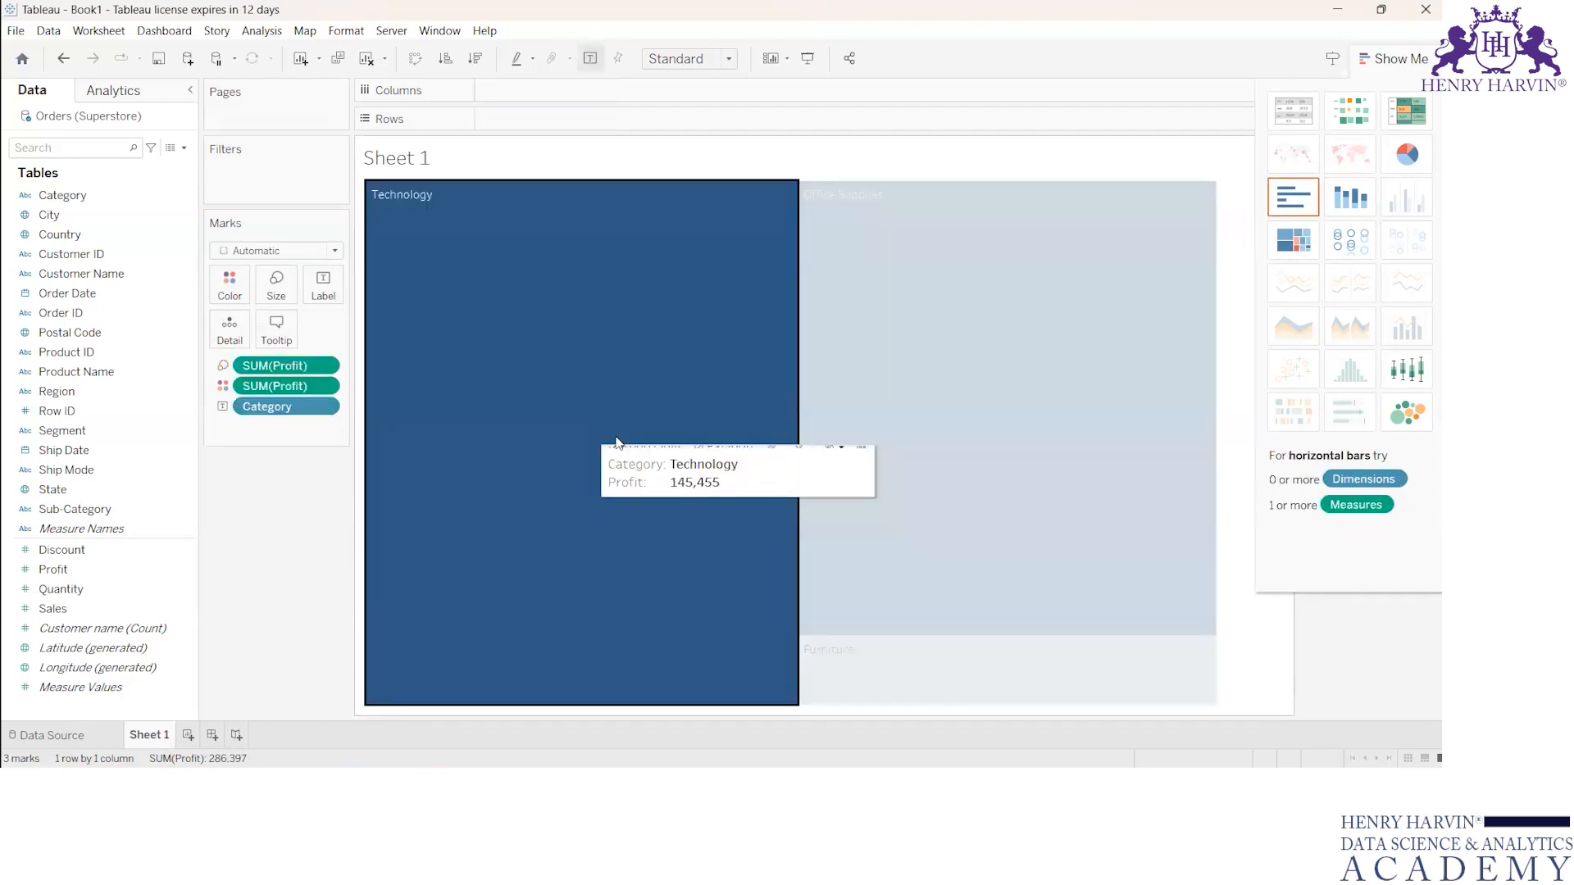
pyautogui.click(615, 443)
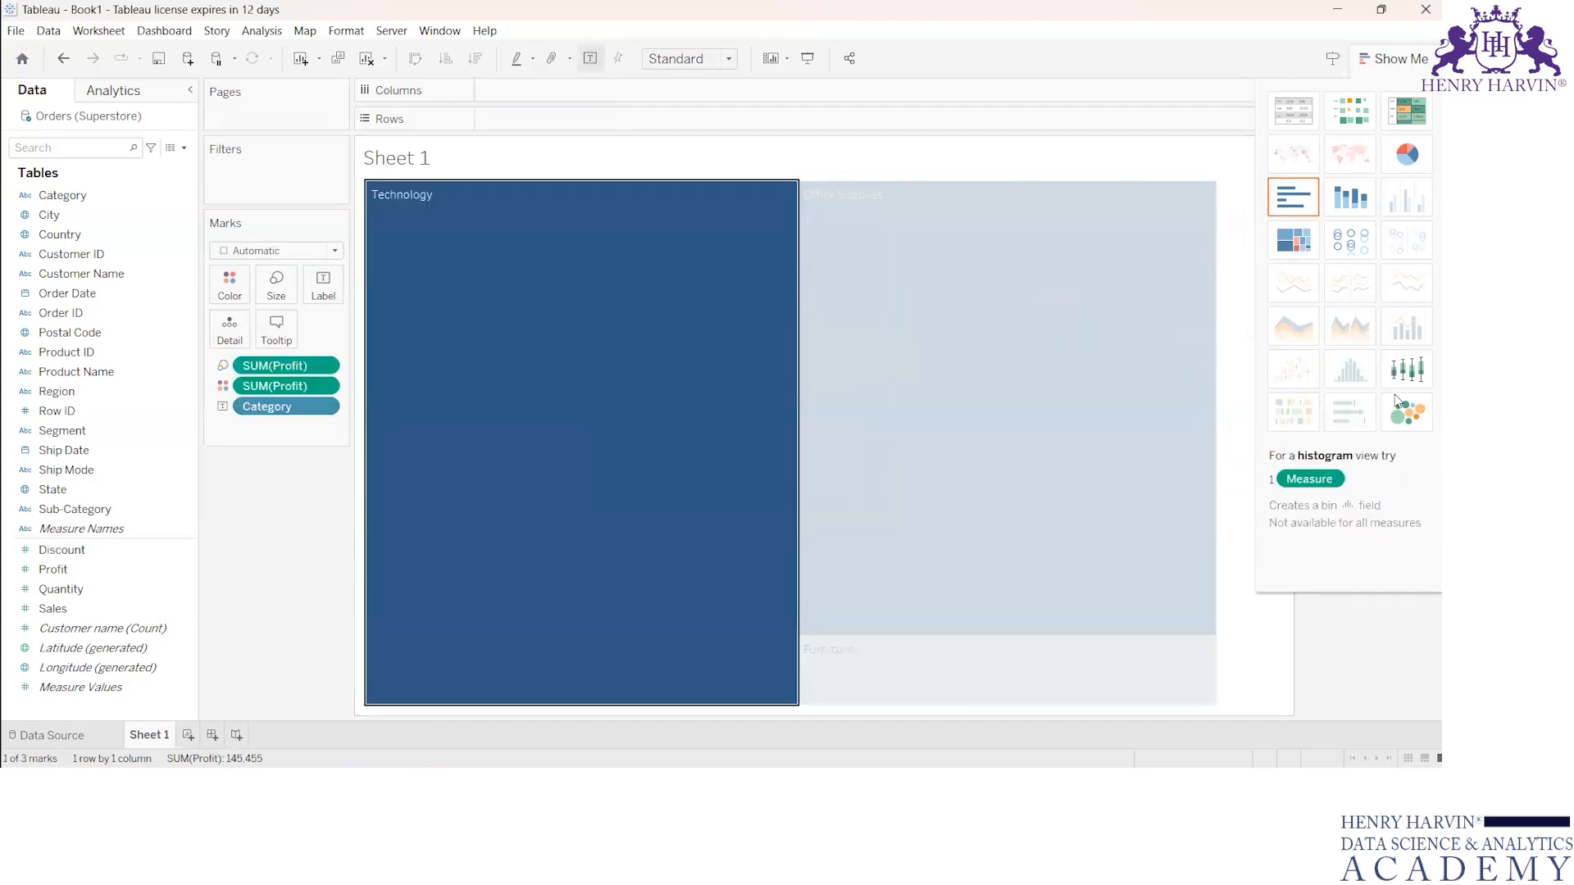
# Step: Display profit by category as packed bubbles, a box-and-whisker plot, and a circle view in turn
pyautogui.click(1410, 419)
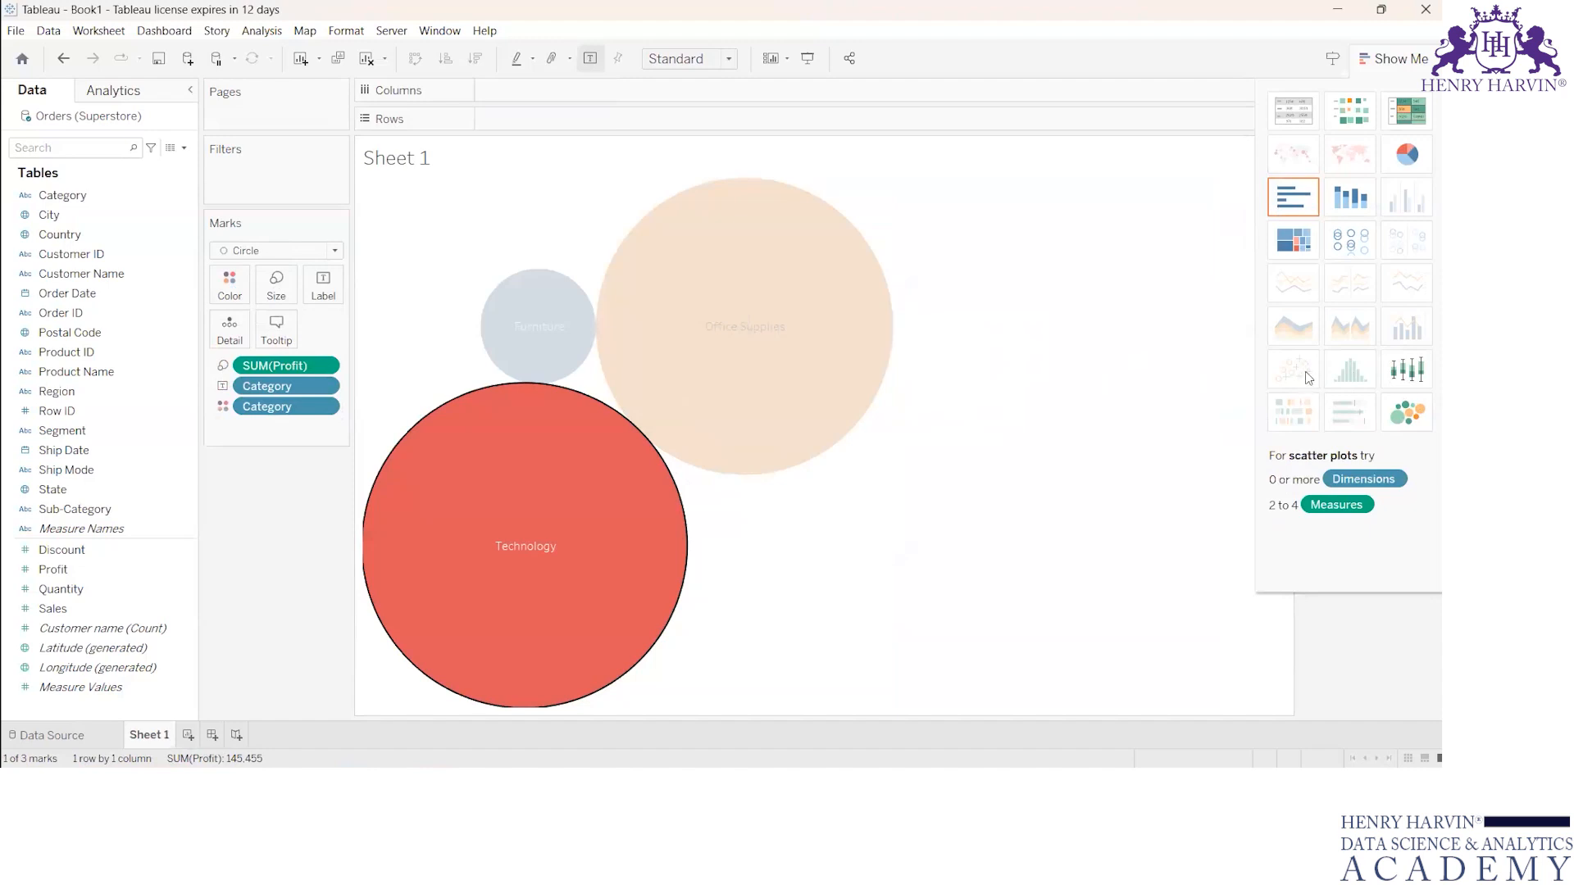
pyautogui.click(1407, 370)
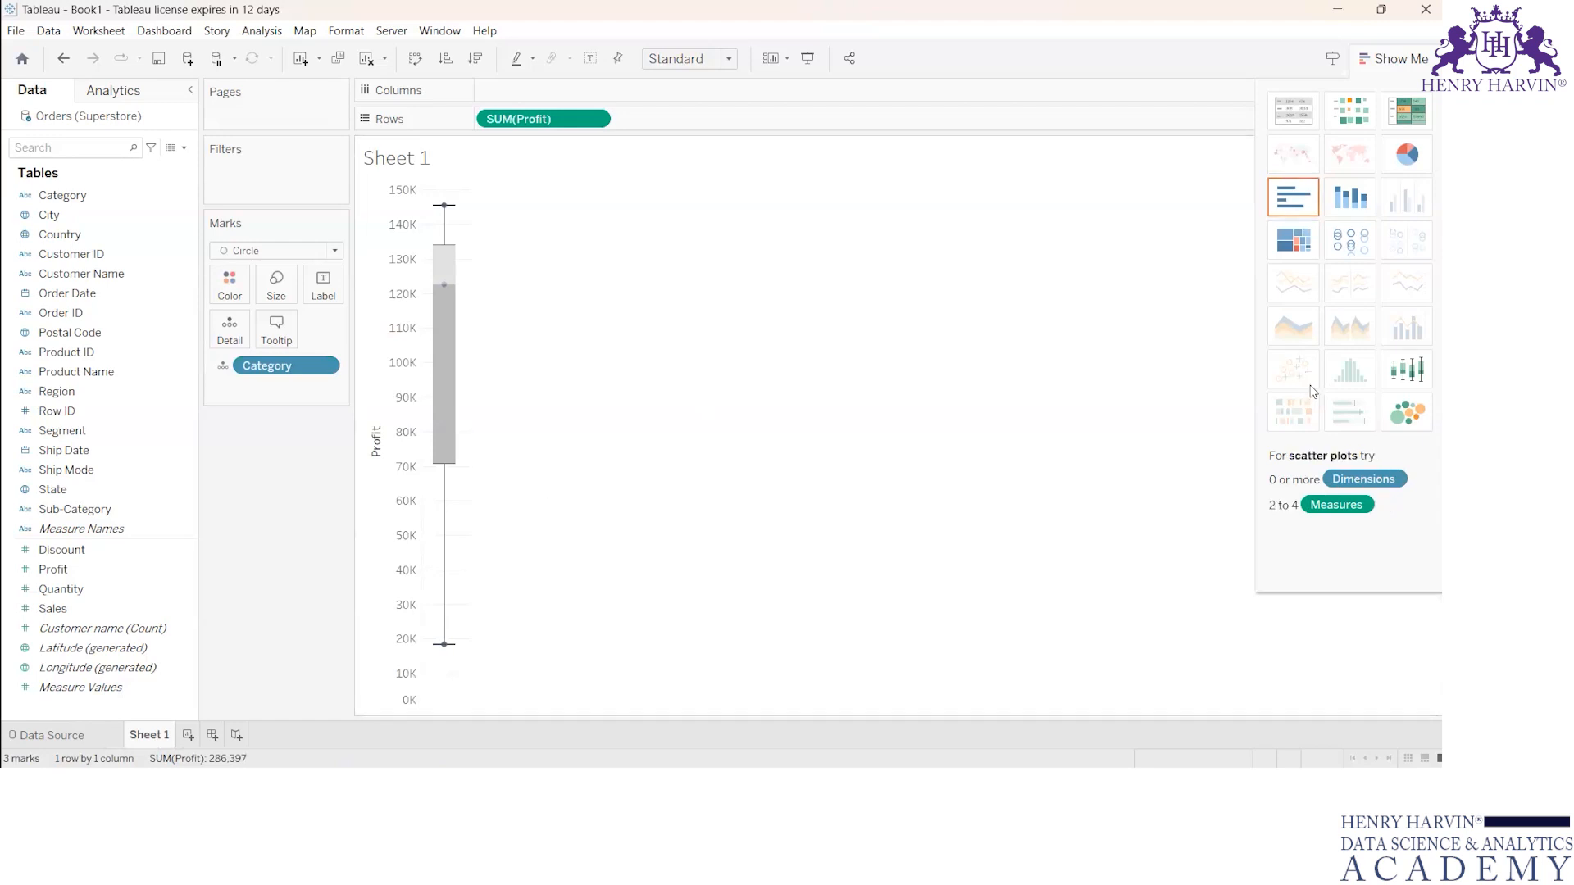
pyautogui.click(1357, 253)
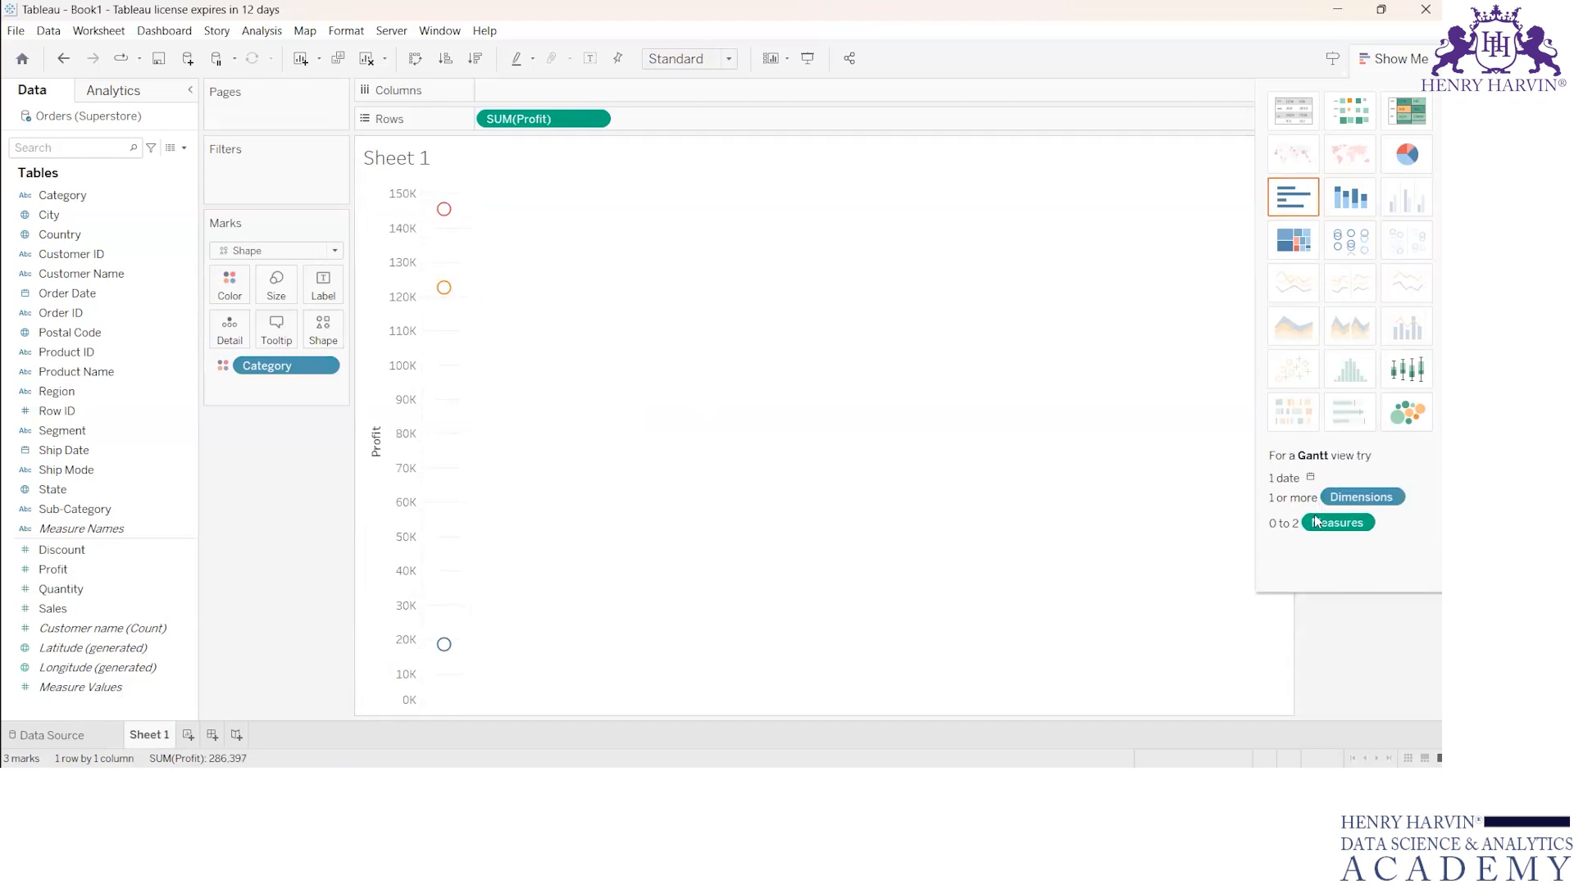
# Step: Convert the view to horizontal bars, try stacked bars, and return to horizontal bars
pyautogui.click(1293, 198)
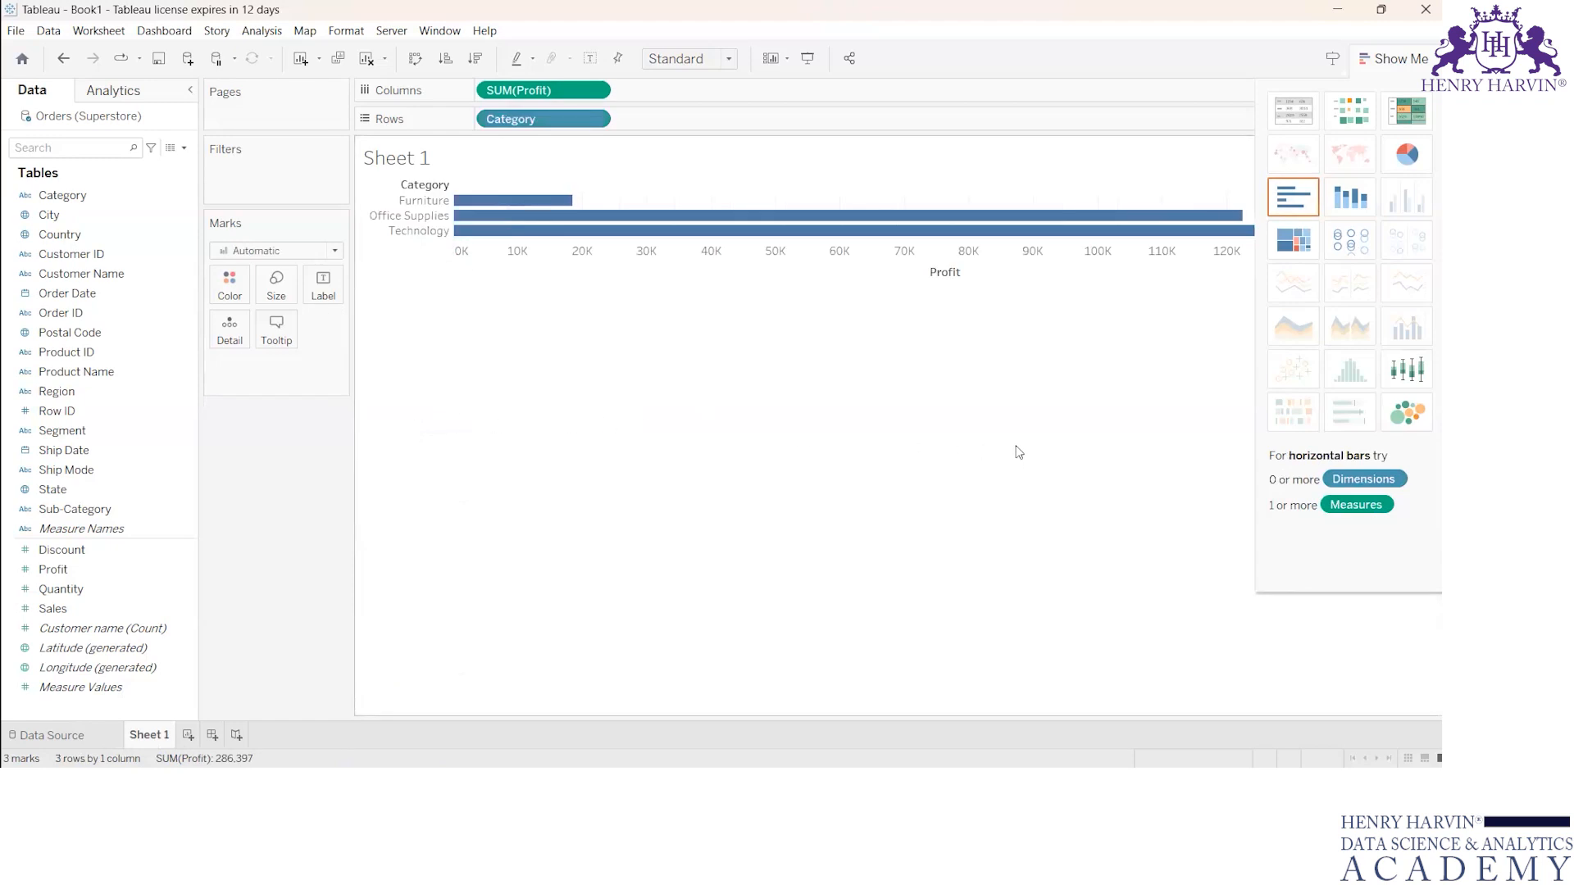
pyautogui.click(1300, 242)
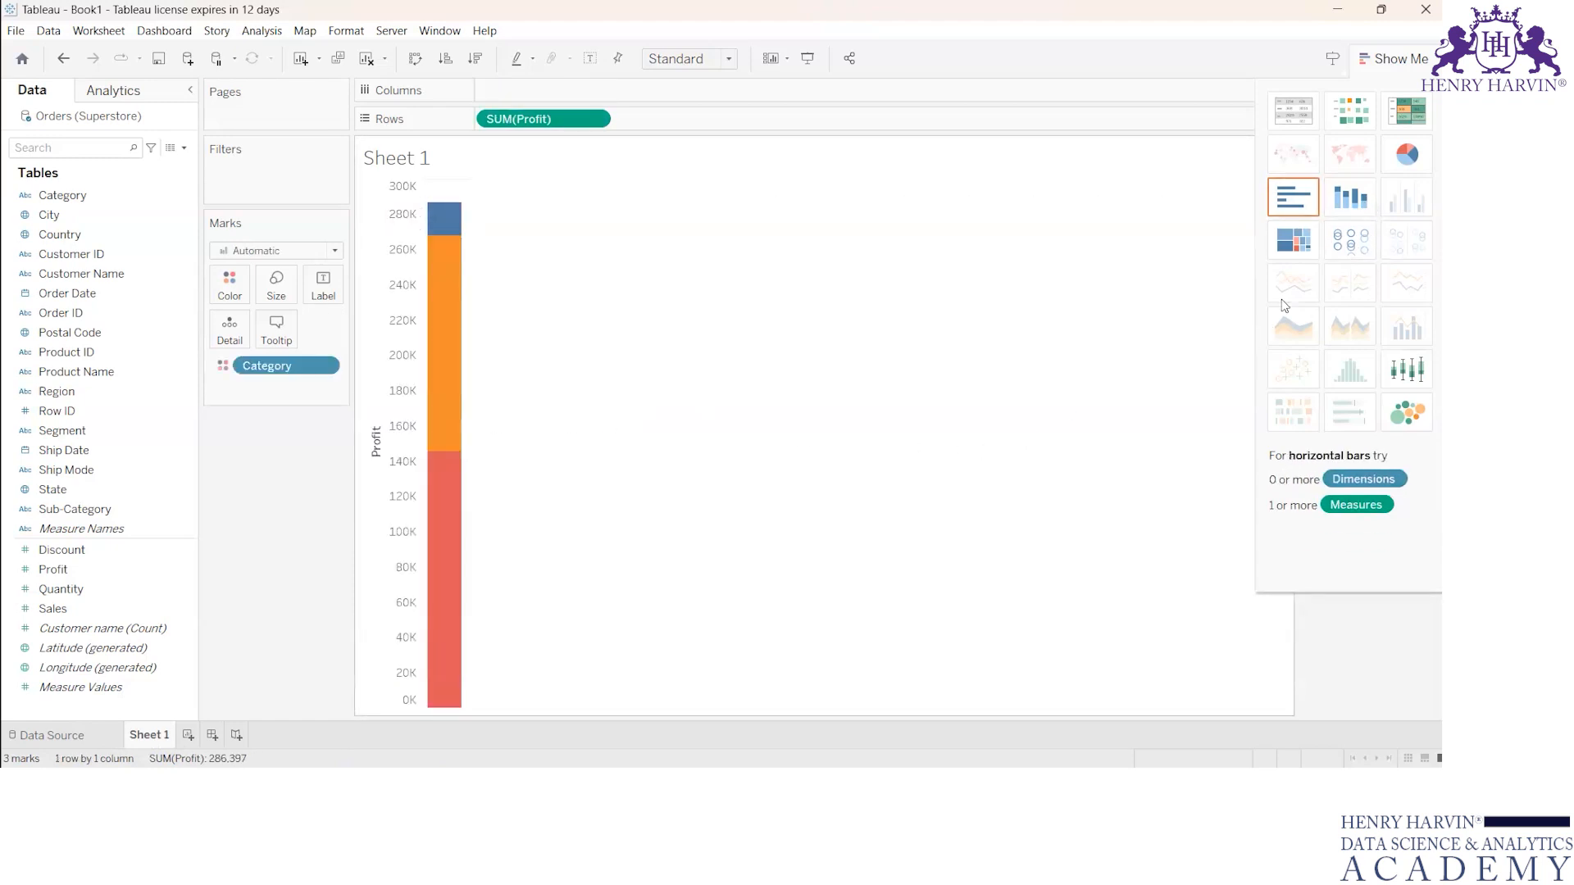
pyautogui.click(1312, 205)
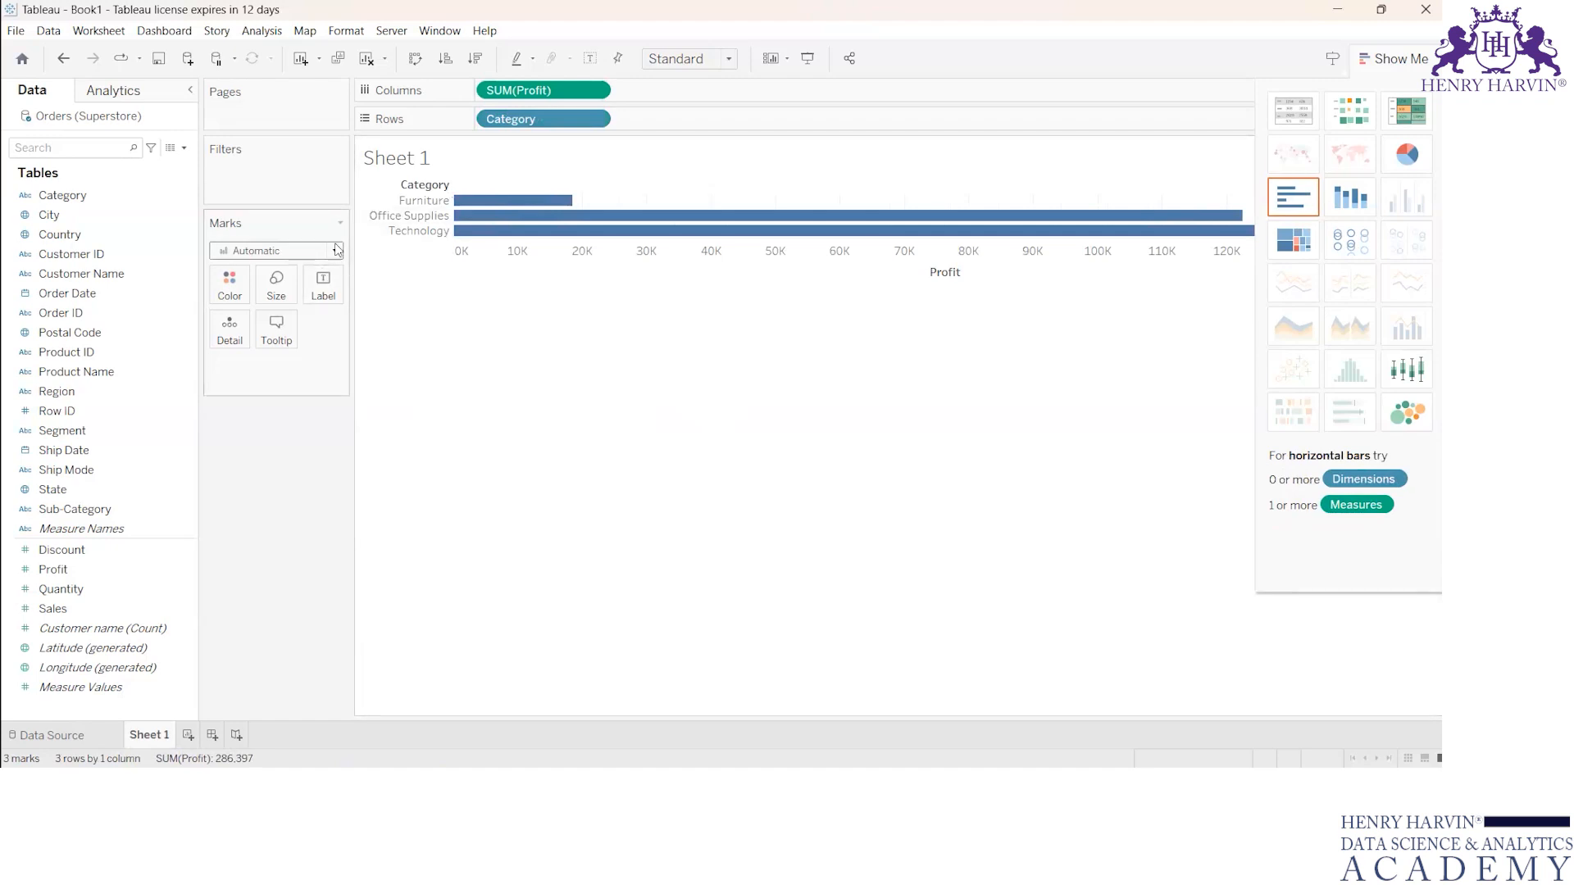
# Step: Set the mark type to Bar, try Square and Density marks in turn, and return to Bar
pyautogui.click(254, 251)
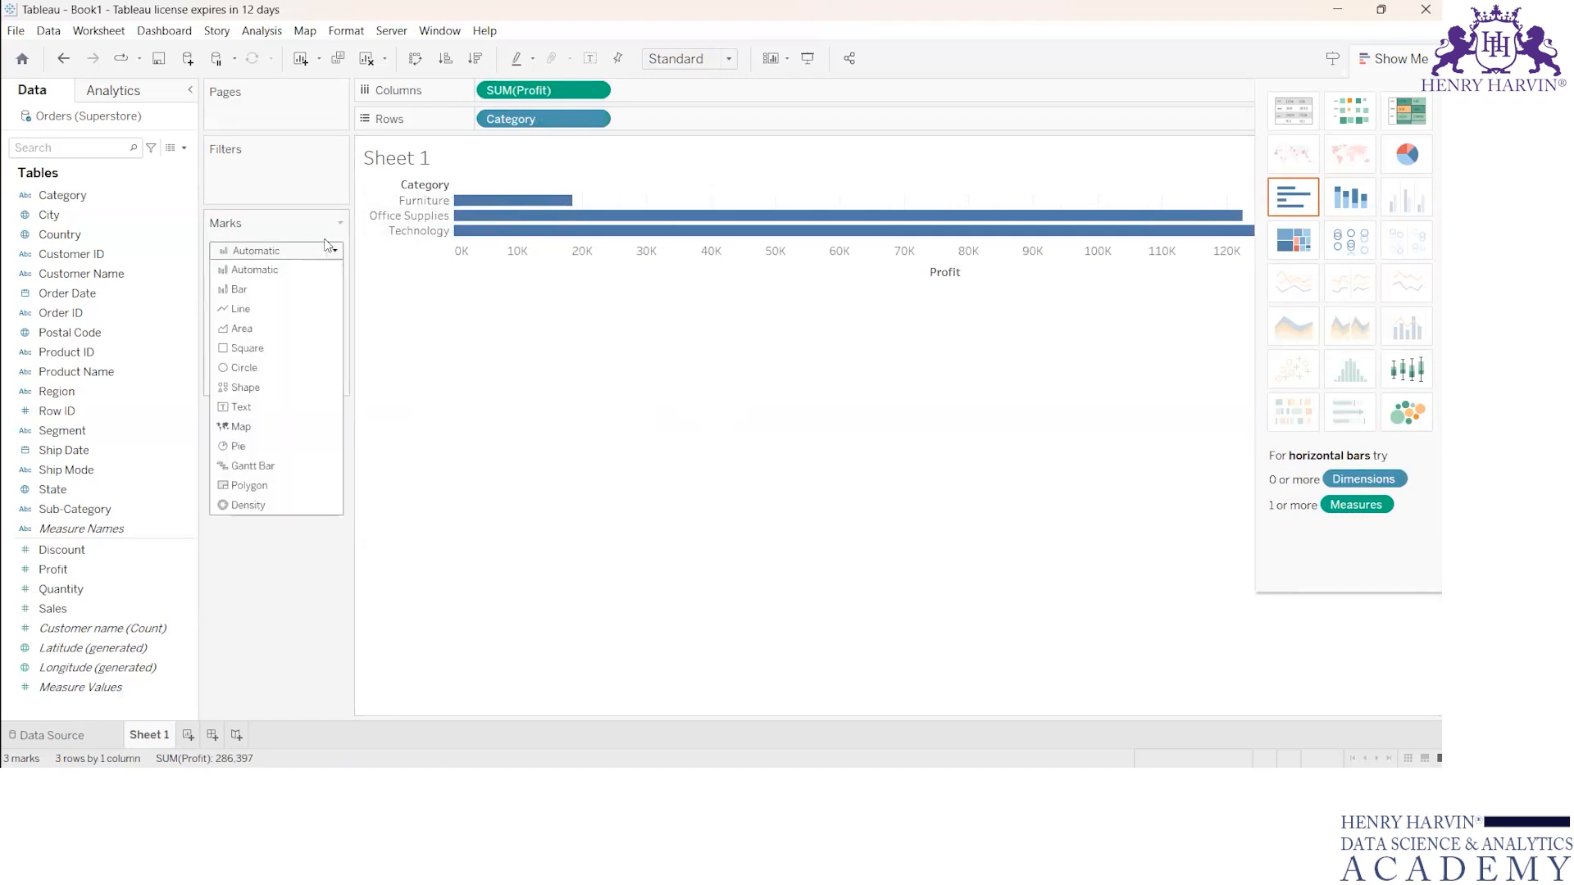
pyautogui.click(238, 290)
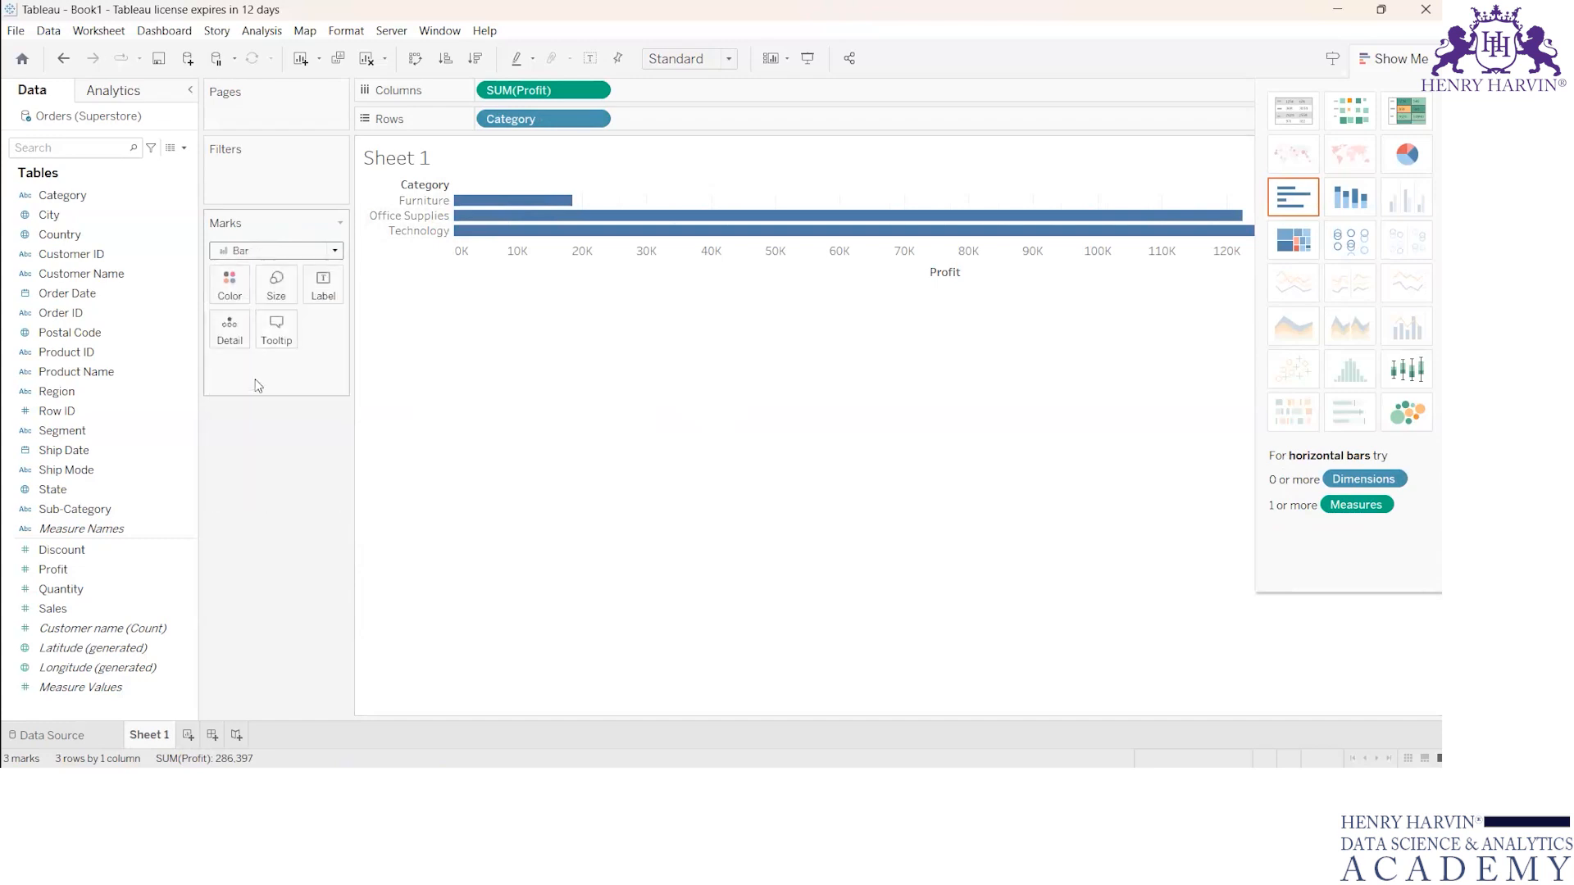
pyautogui.click(333, 252)
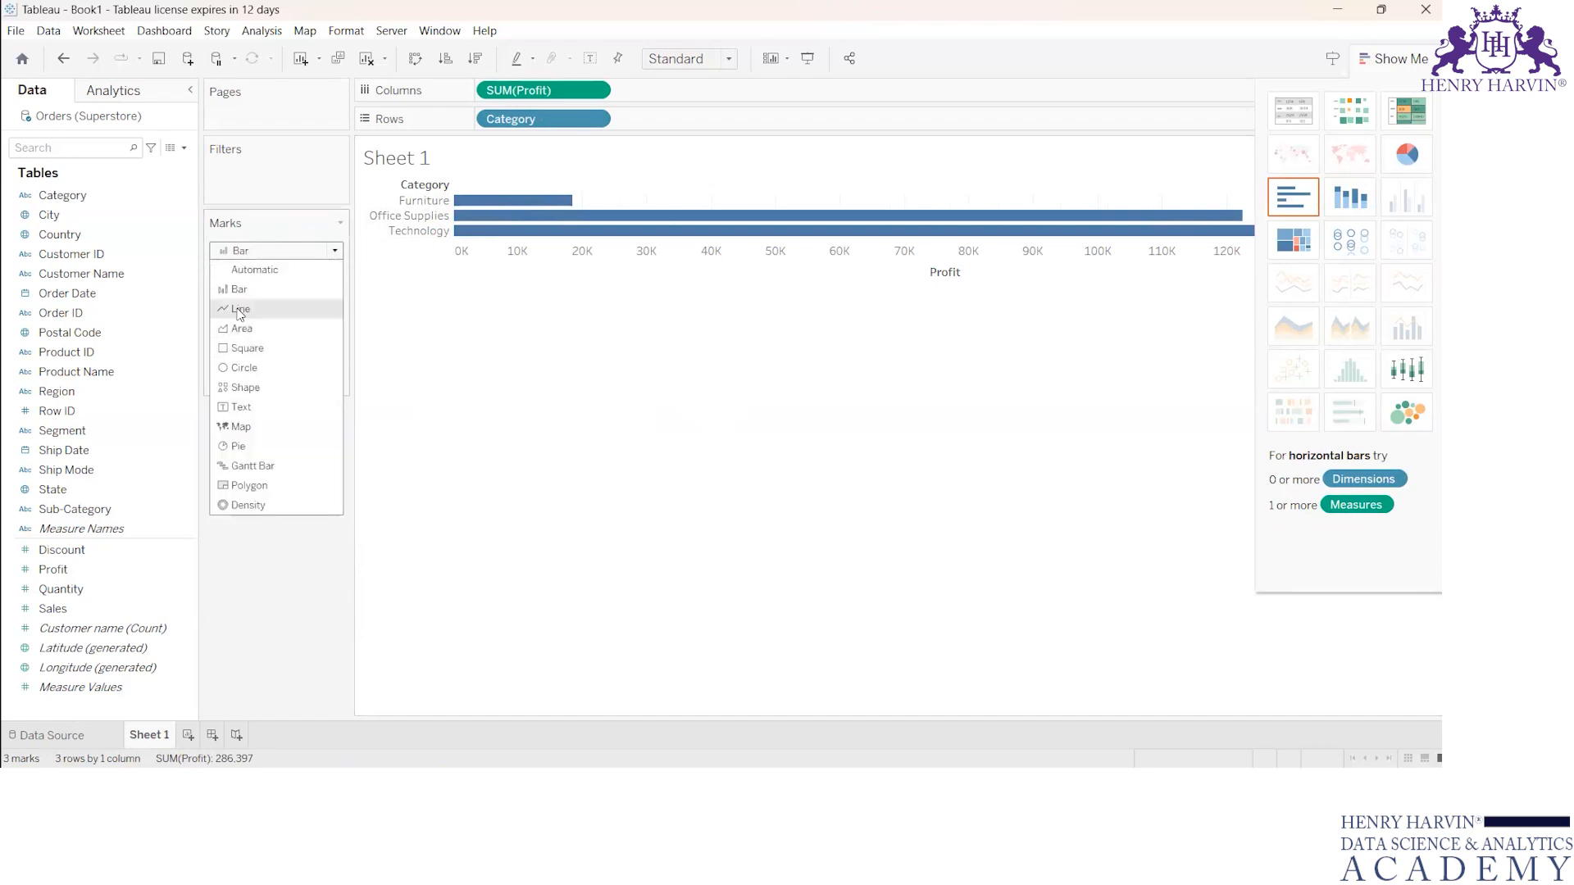
pyautogui.click(248, 349)
pyautogui.click(335, 251)
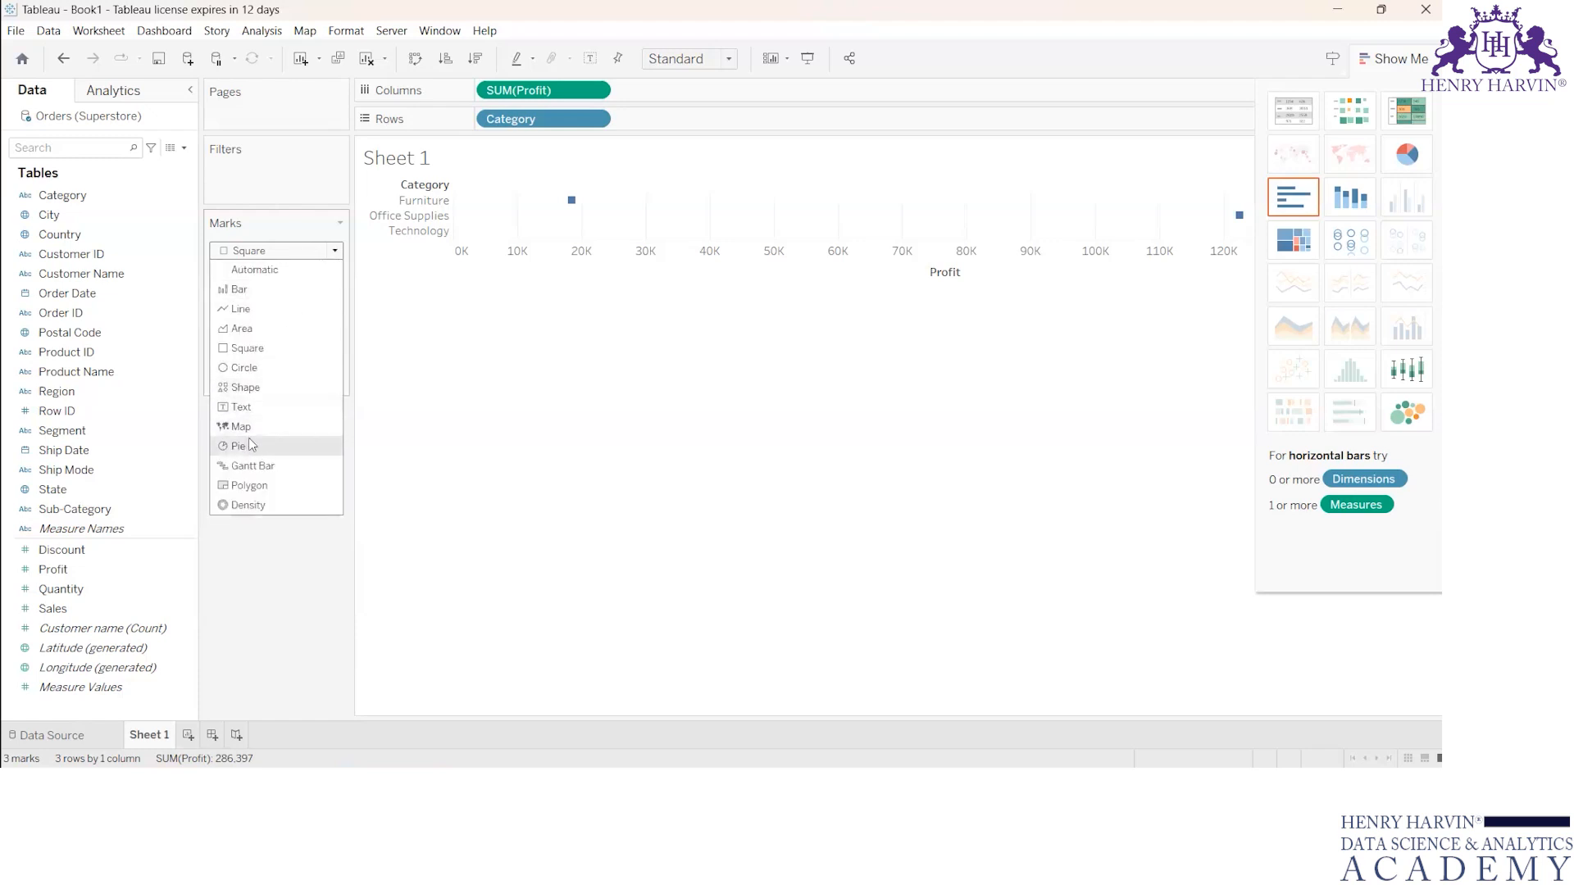
pyautogui.click(254, 504)
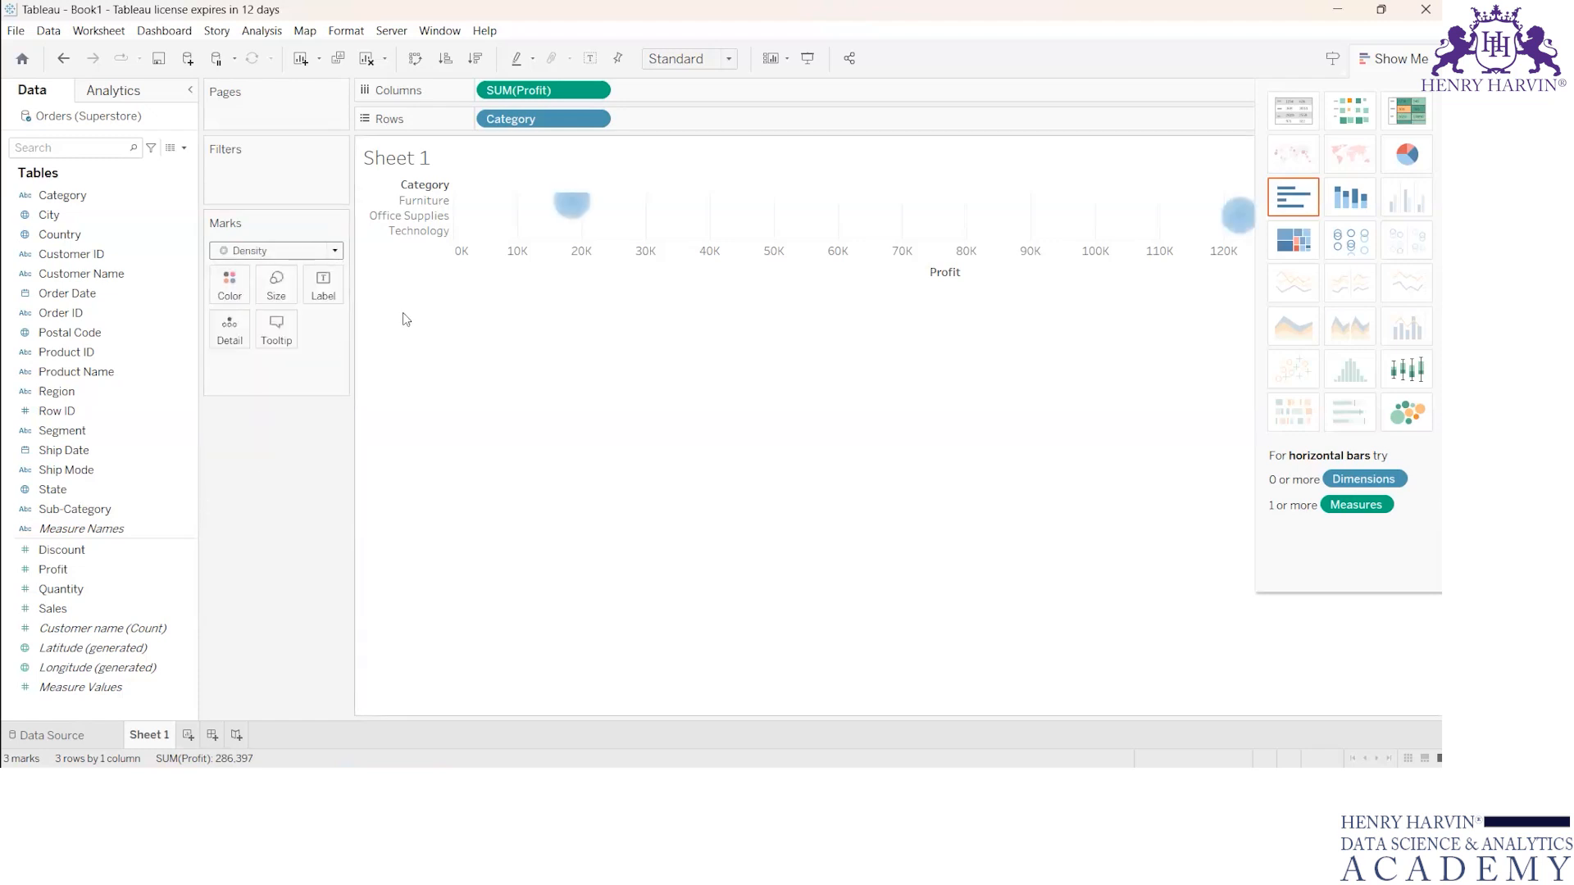
pyautogui.click(335, 251)
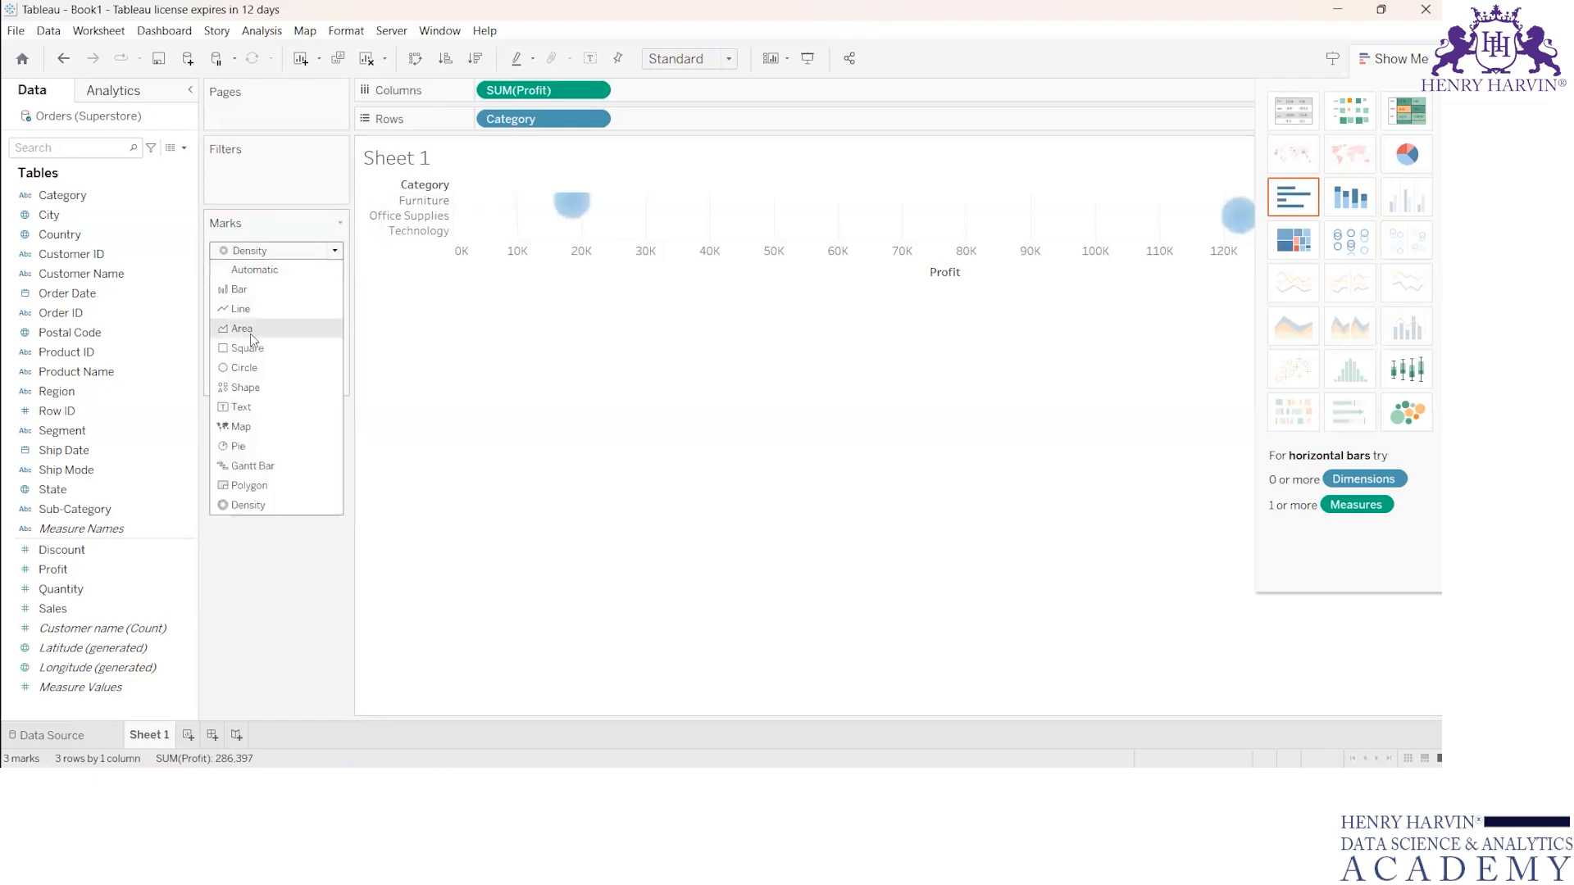
pyautogui.click(242, 290)
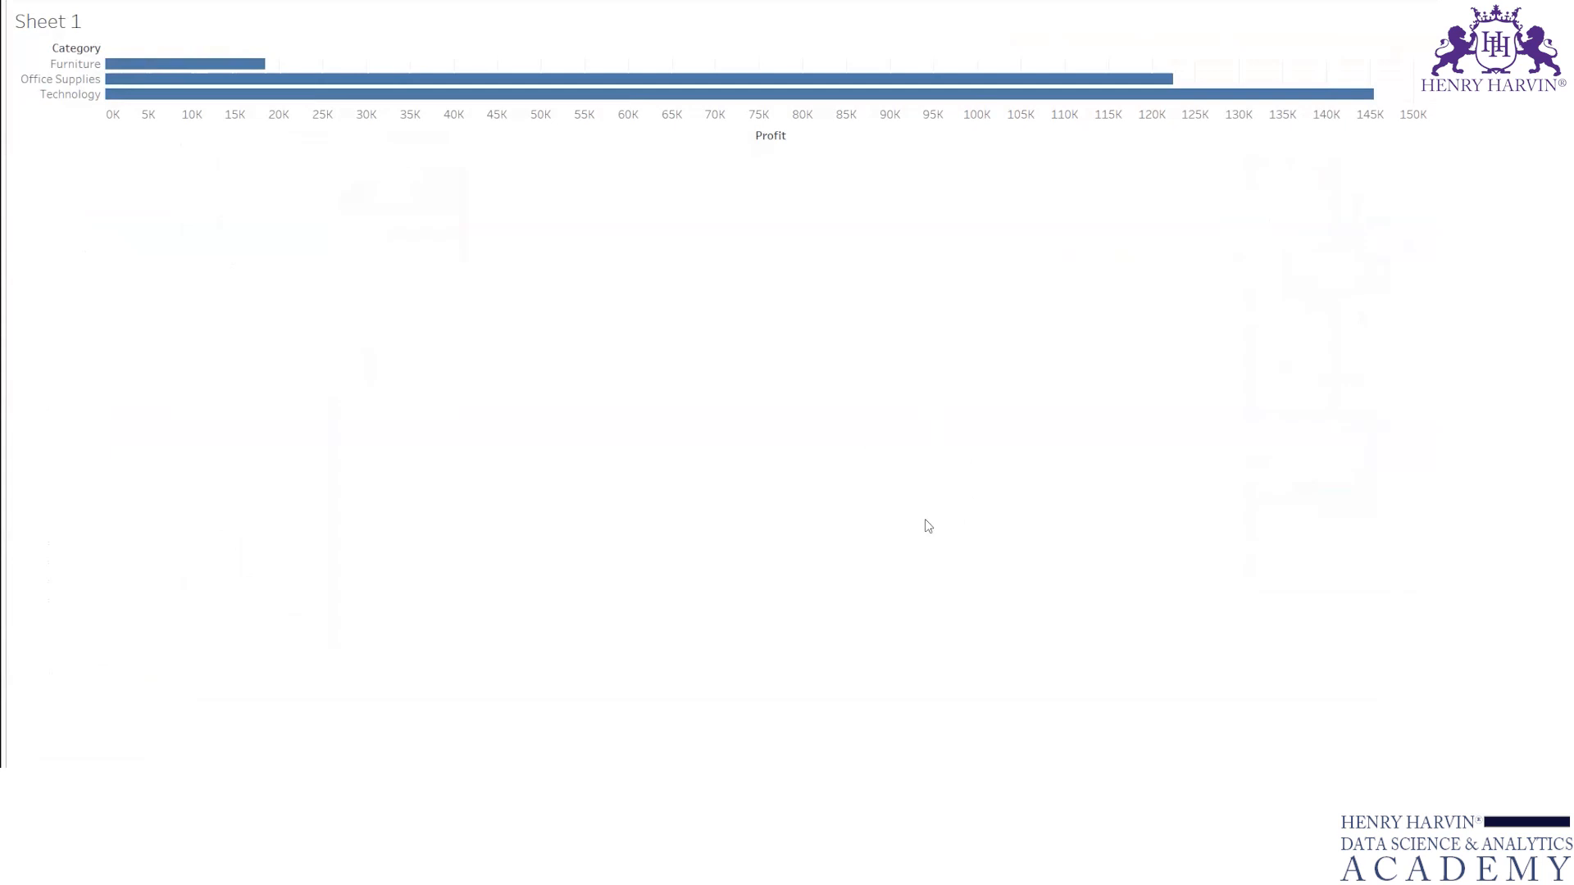
# Step: Handwrite "Category wise profit" below the chart in presentation mode and erase the note
pyautogui.hotkey('ctrl', '2')
pyautogui.moveTo(502, 352)
pyautogui.mouseDown()
pyautogui.moveTo(491, 394)
pyautogui.moveTo(664, 289)
pyautogui.moveTo(687, 324)
pyautogui.mouseUp()
pyautogui.moveTo(738, 258); pyautogui.dragTo(816, 236)
pyautogui.click(687, 364)
pyautogui.moveTo(688, 362)
pyautogui.mouseDown()
pyautogui.moveTo(808, 321)
pyautogui.moveTo(820, 336)
pyautogui.moveTo(857, 323)
pyautogui.mouseUp()
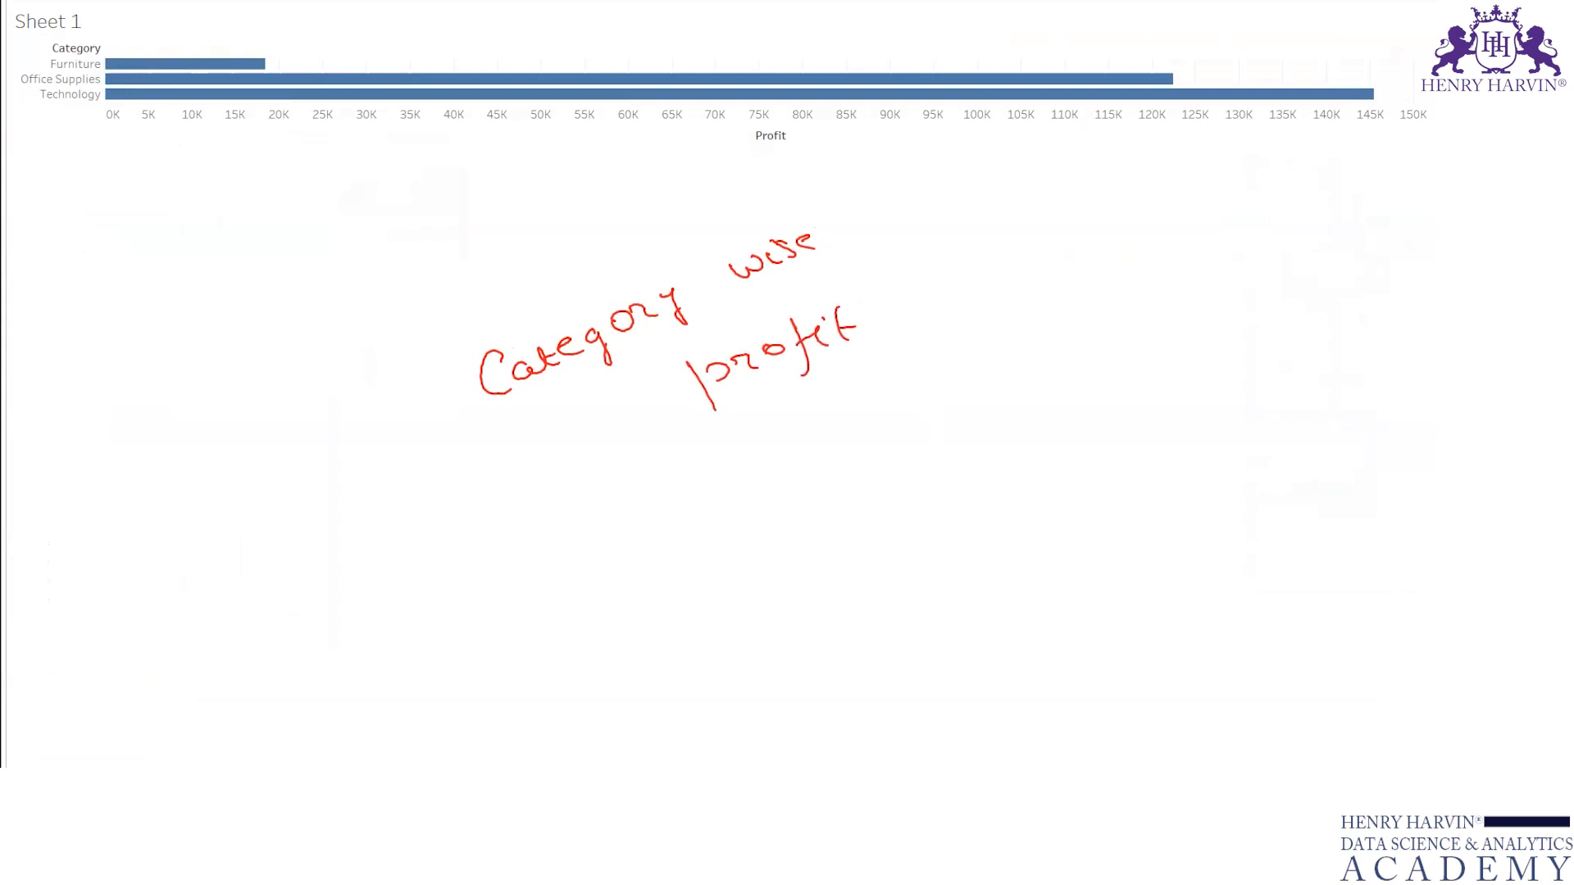
pyautogui.click(172, 17)
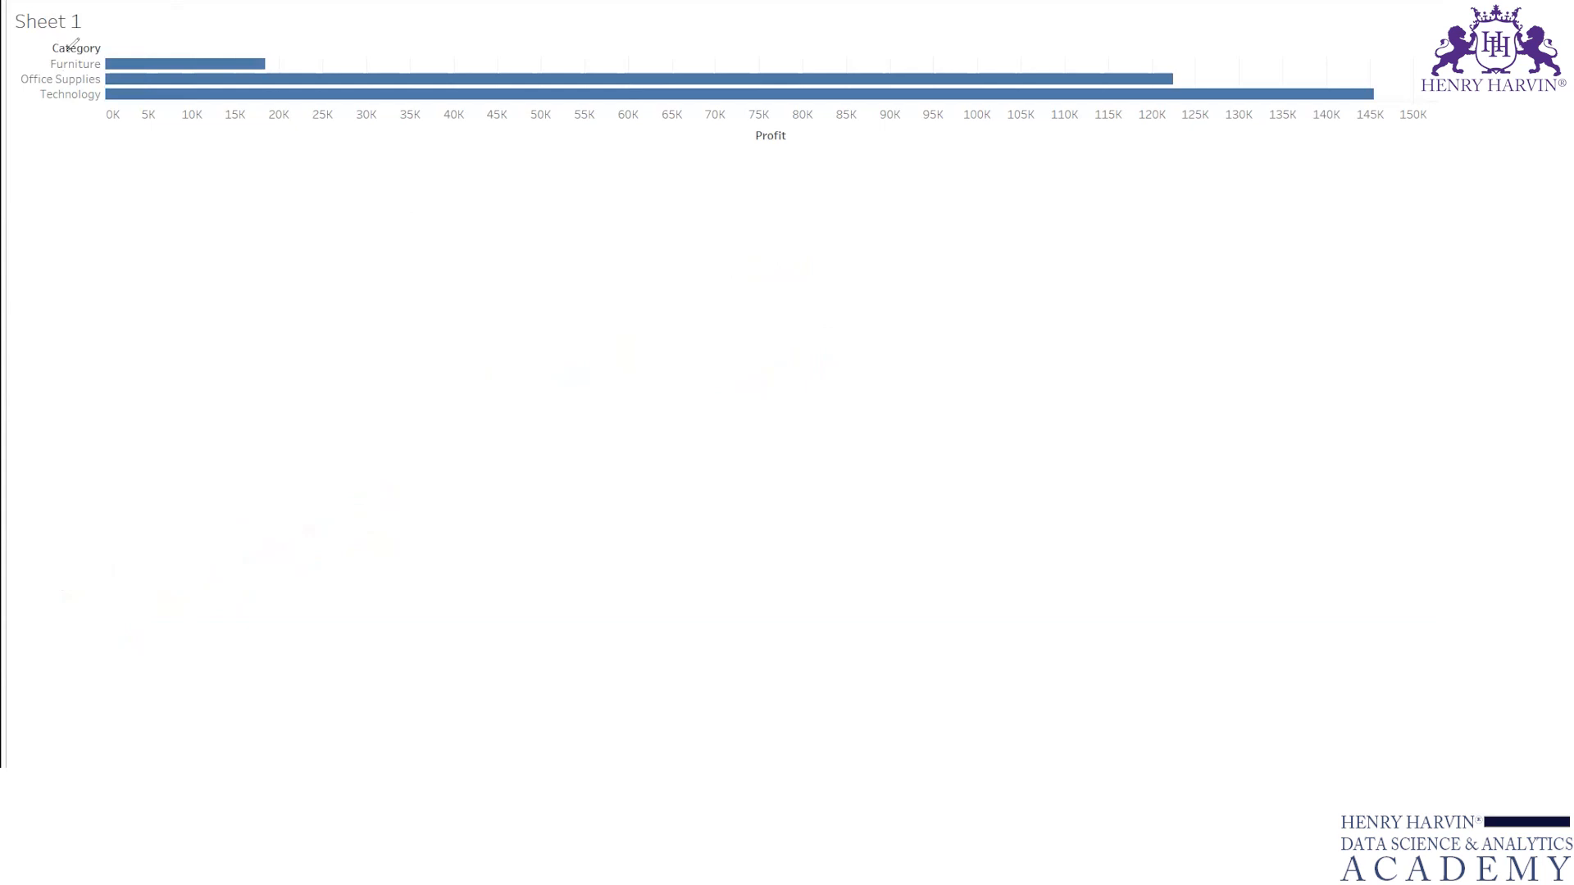
# Step: Annotate the three category names with arrows, handwrite "assumption" and "How much" below the chart, and leave presentation mode with the ink cleared
pyautogui.moveTo(27, 63); pyautogui.dragTo(53, 61)
pyautogui.moveTo(3, 79); pyautogui.dragTo(31, 77)
pyautogui.moveTo(22, 97); pyautogui.dragTo(46, 95)
pyautogui.moveTo(461, 417)
pyautogui.mouseDown()
pyautogui.moveTo(583, 331)
pyautogui.moveTo(654, 309)
pyautogui.mouseUp()
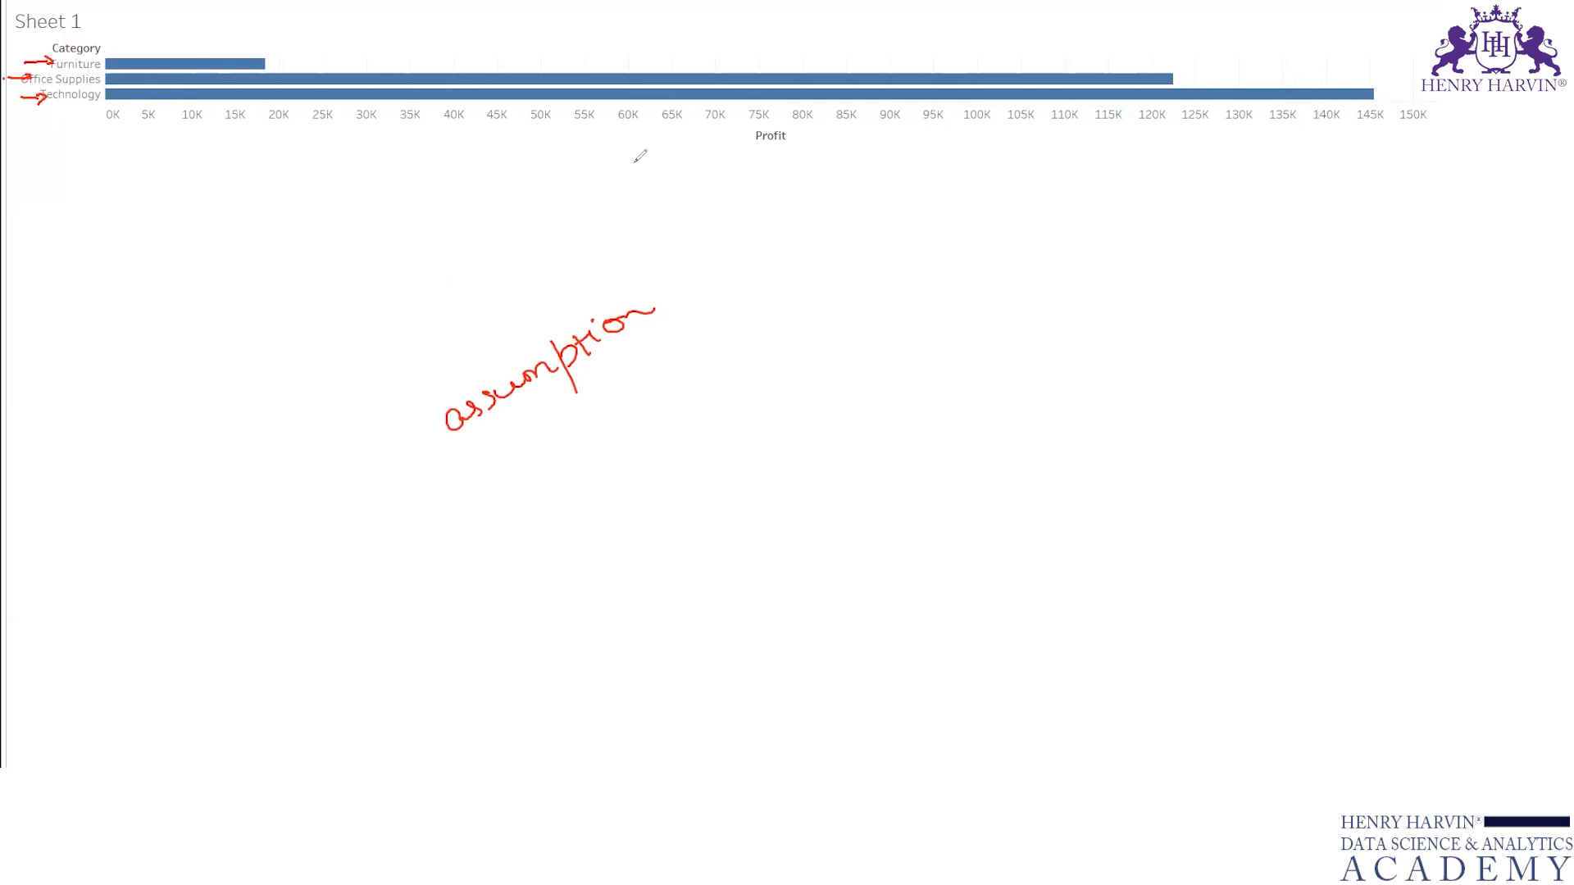
pyautogui.moveTo(795, 191)
pyautogui.mouseDown()
pyautogui.moveTo(799, 229)
pyautogui.moveTo(914, 196)
pyautogui.moveTo(1002, 205)
pyautogui.mouseUp()
pyautogui.moveTo(833, 246); pyautogui.dragTo(989, 234)
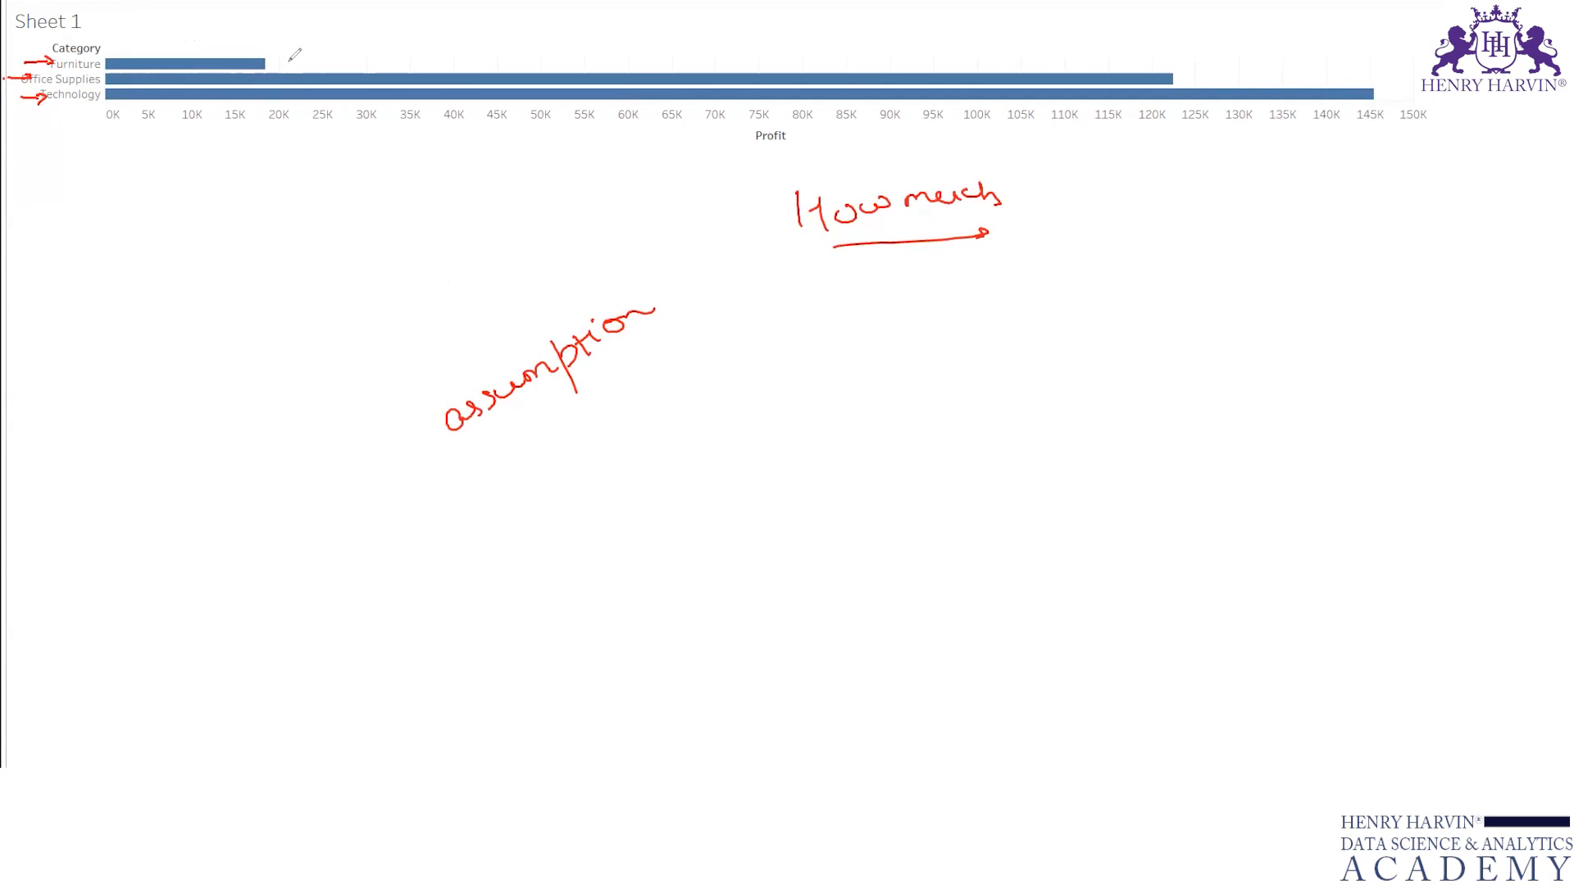
pyautogui.moveTo(155, 246)
pyautogui.mouseDown()
pyautogui.moveTo(267, 180)
pyautogui.moveTo(332, 154)
pyautogui.moveTo(360, 163)
pyautogui.mouseUp()
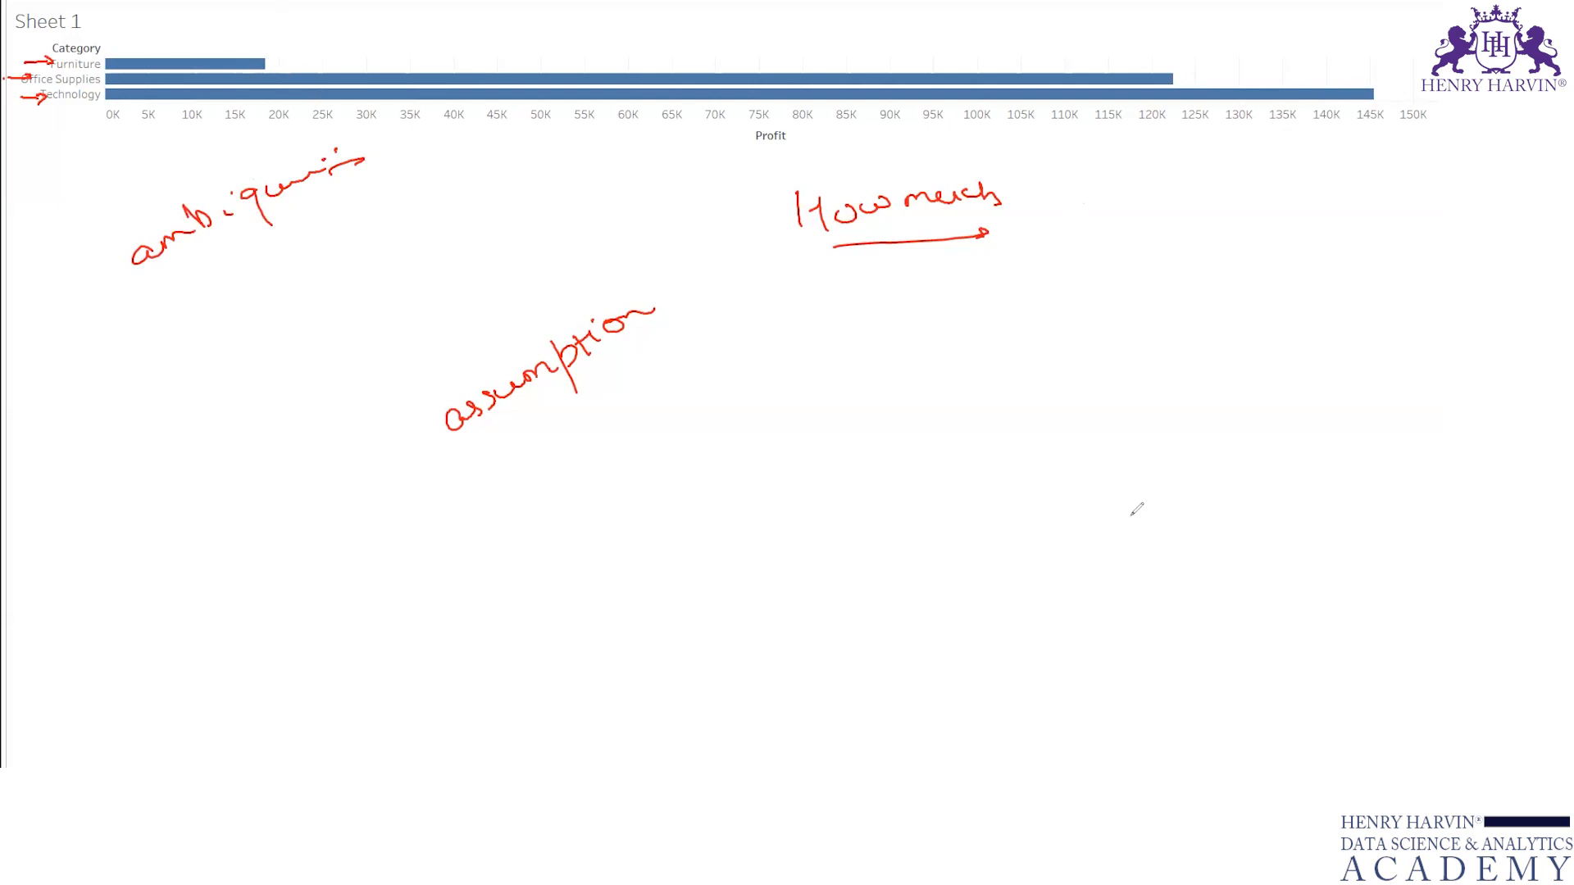
pyautogui.press('Escape')
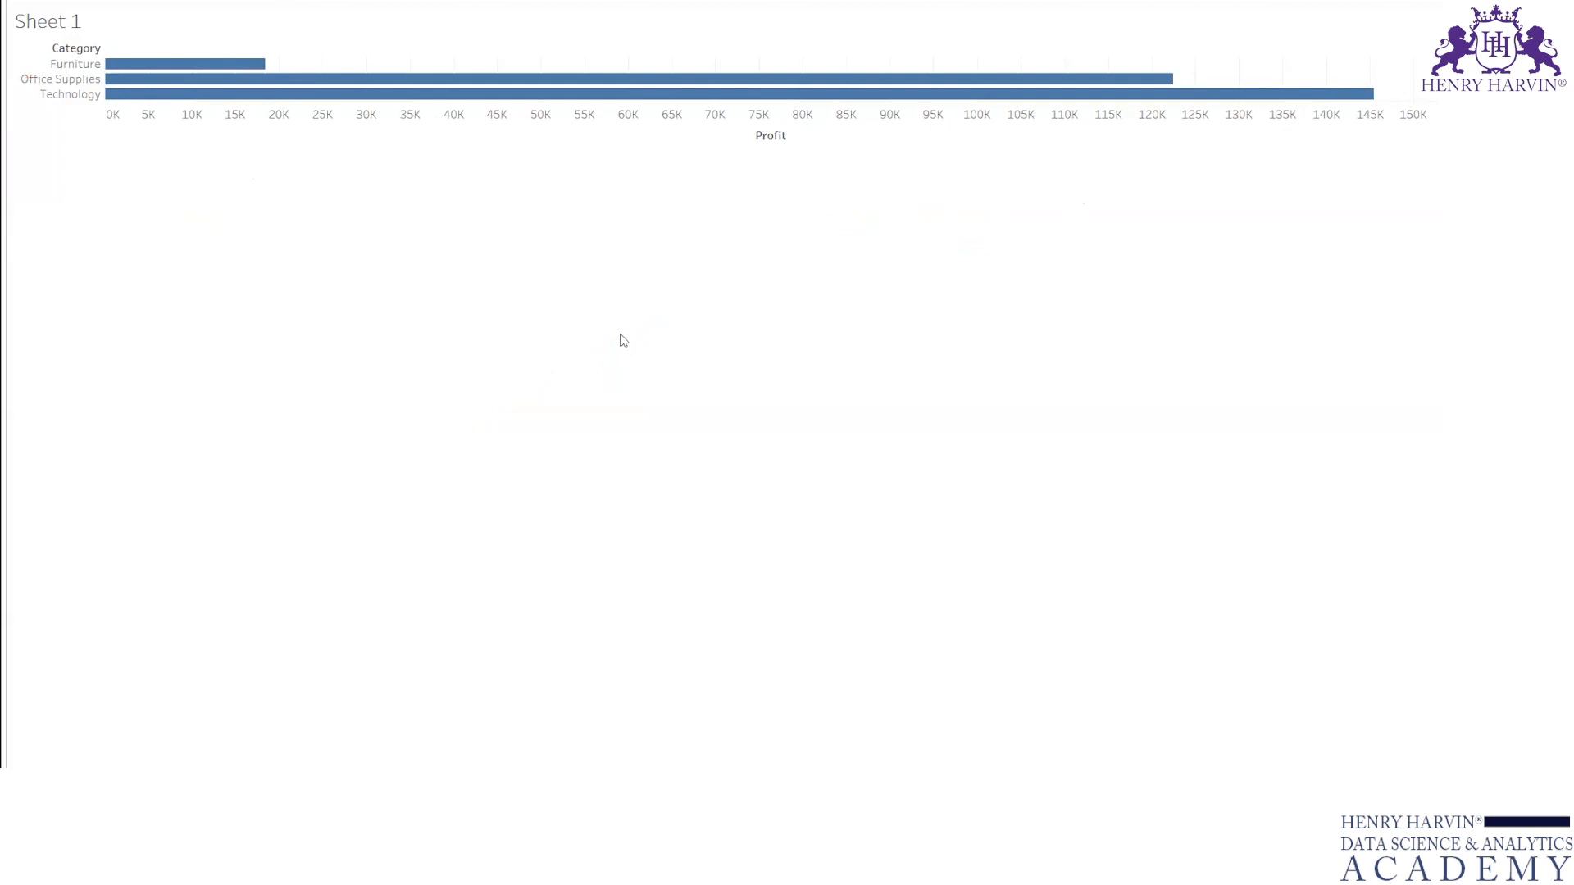
pyautogui.press('Escape')
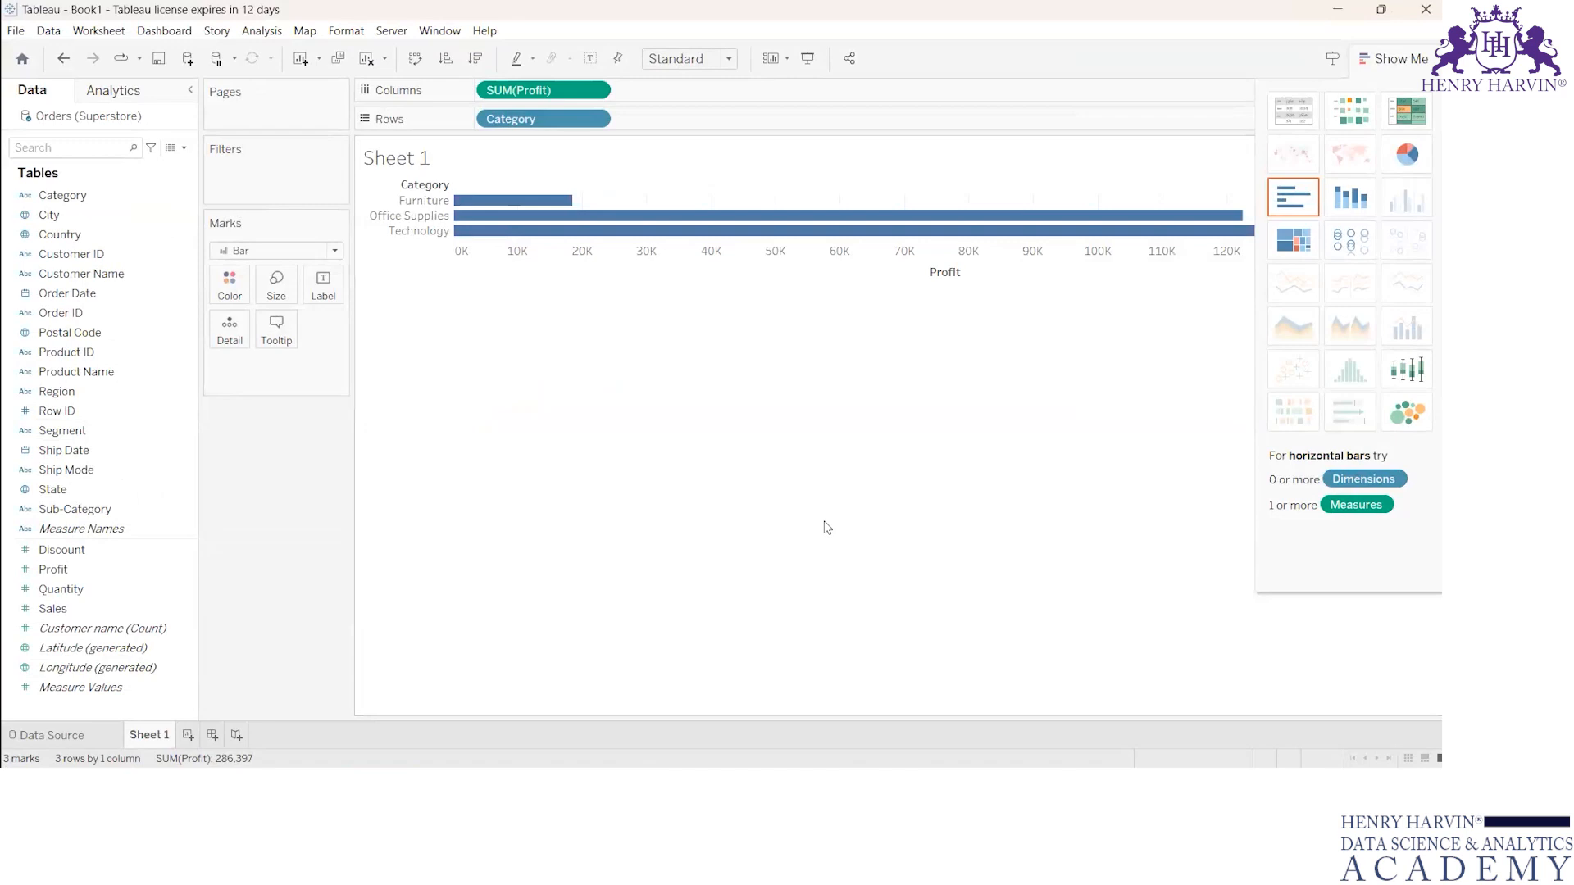
# Step: Show mark labels on the profit bars and check the labelled chart and Furniture tooltip in presentation mode
pyautogui.moveTo(330, 259)
pyautogui.mouseDown()
pyautogui.moveTo(309, 318)
pyautogui.moveTo(328, 260)
pyautogui.mouseUp()
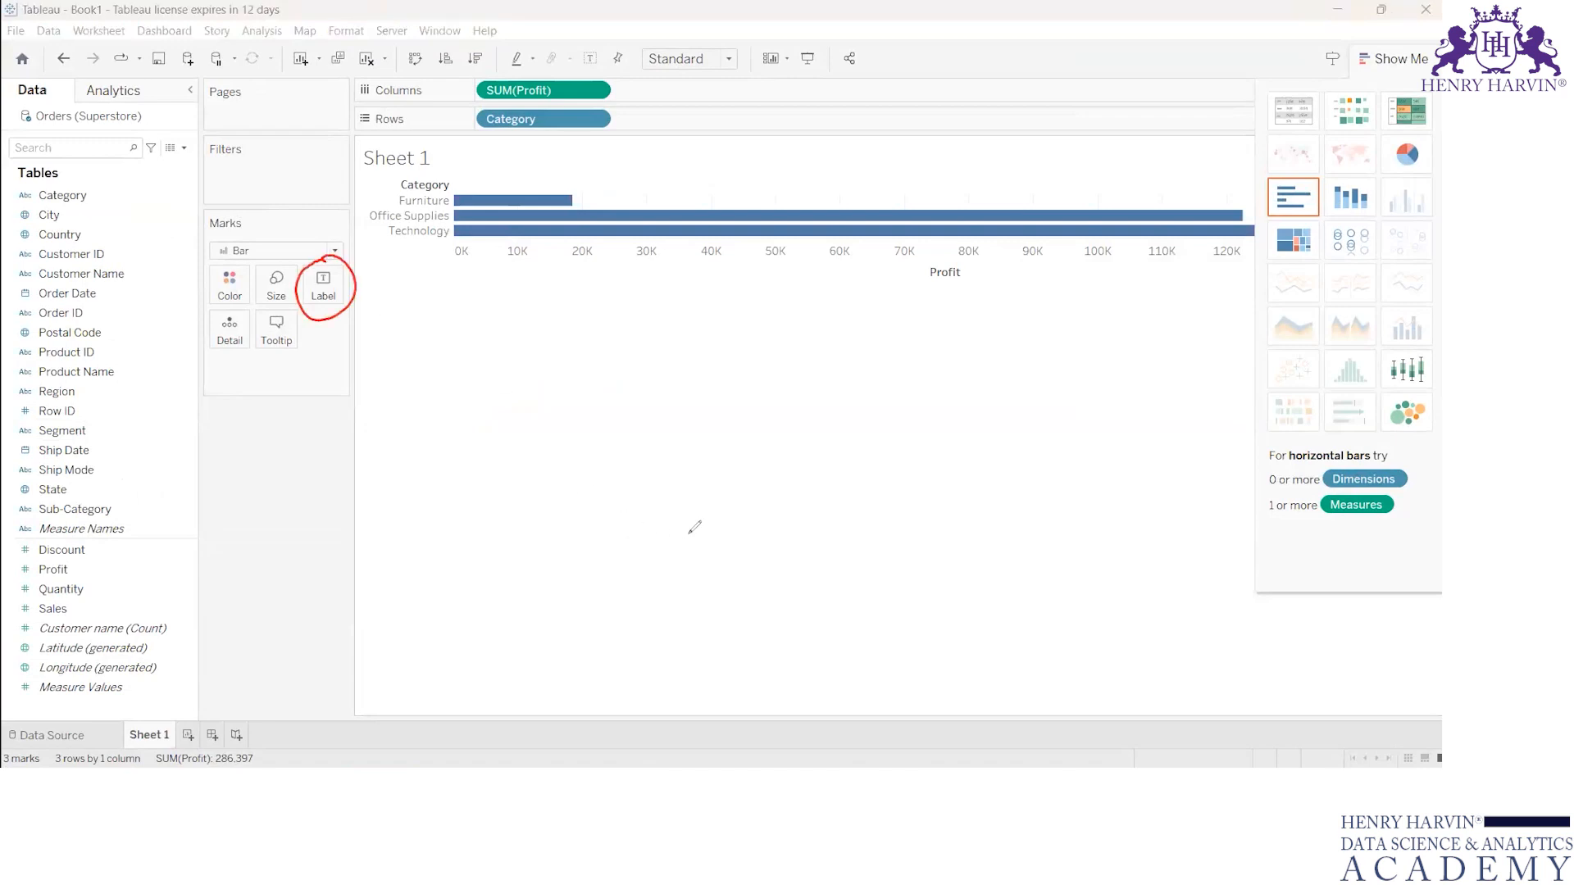
pyautogui.click(323, 287)
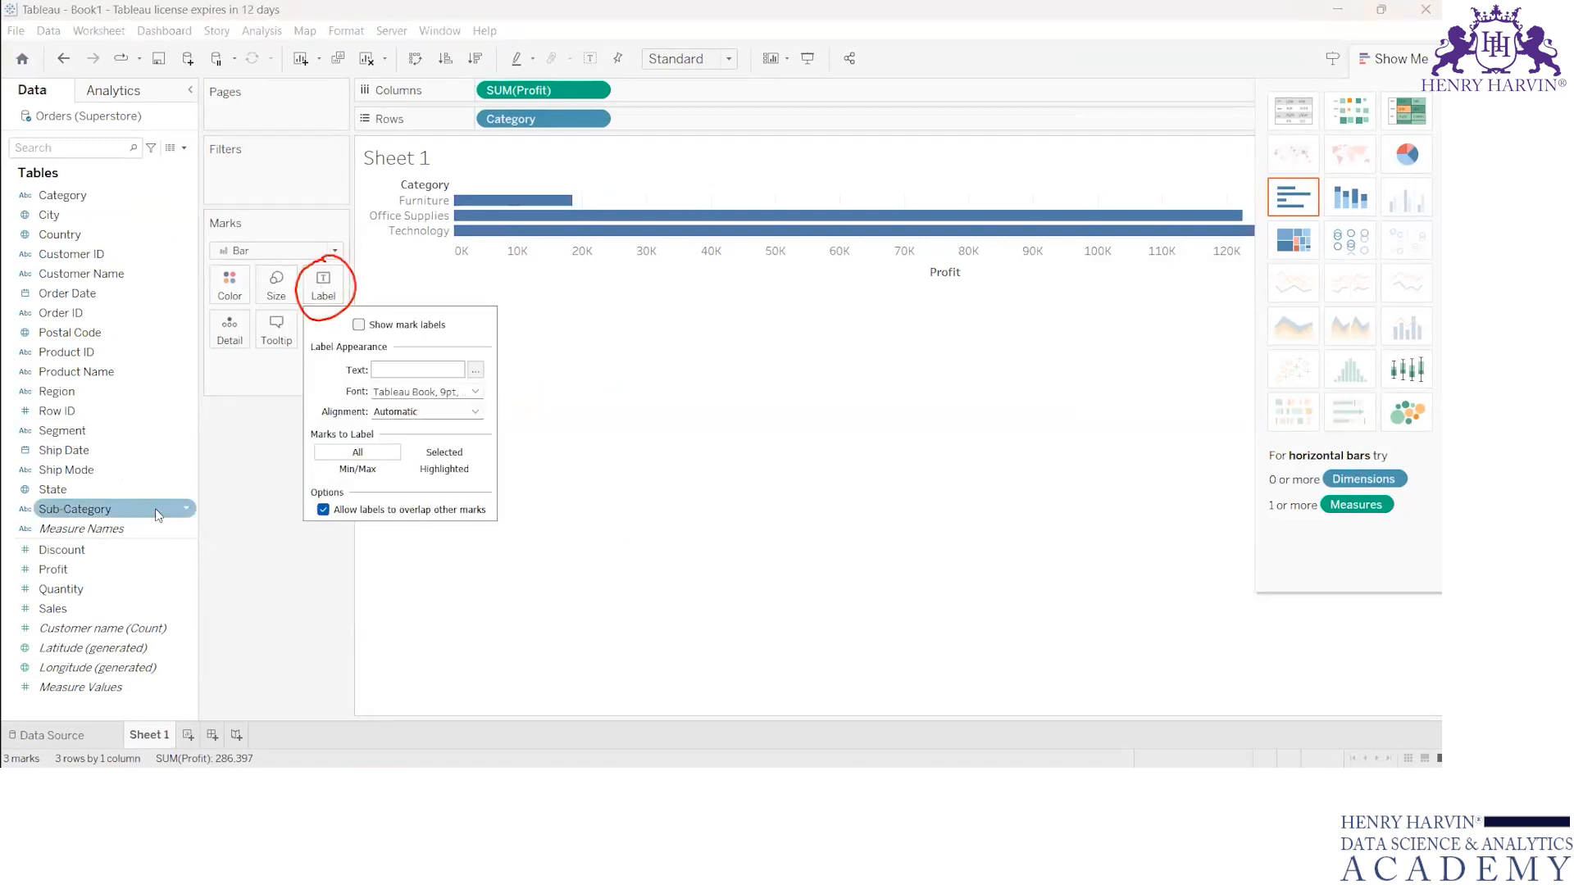
pyautogui.click(360, 326)
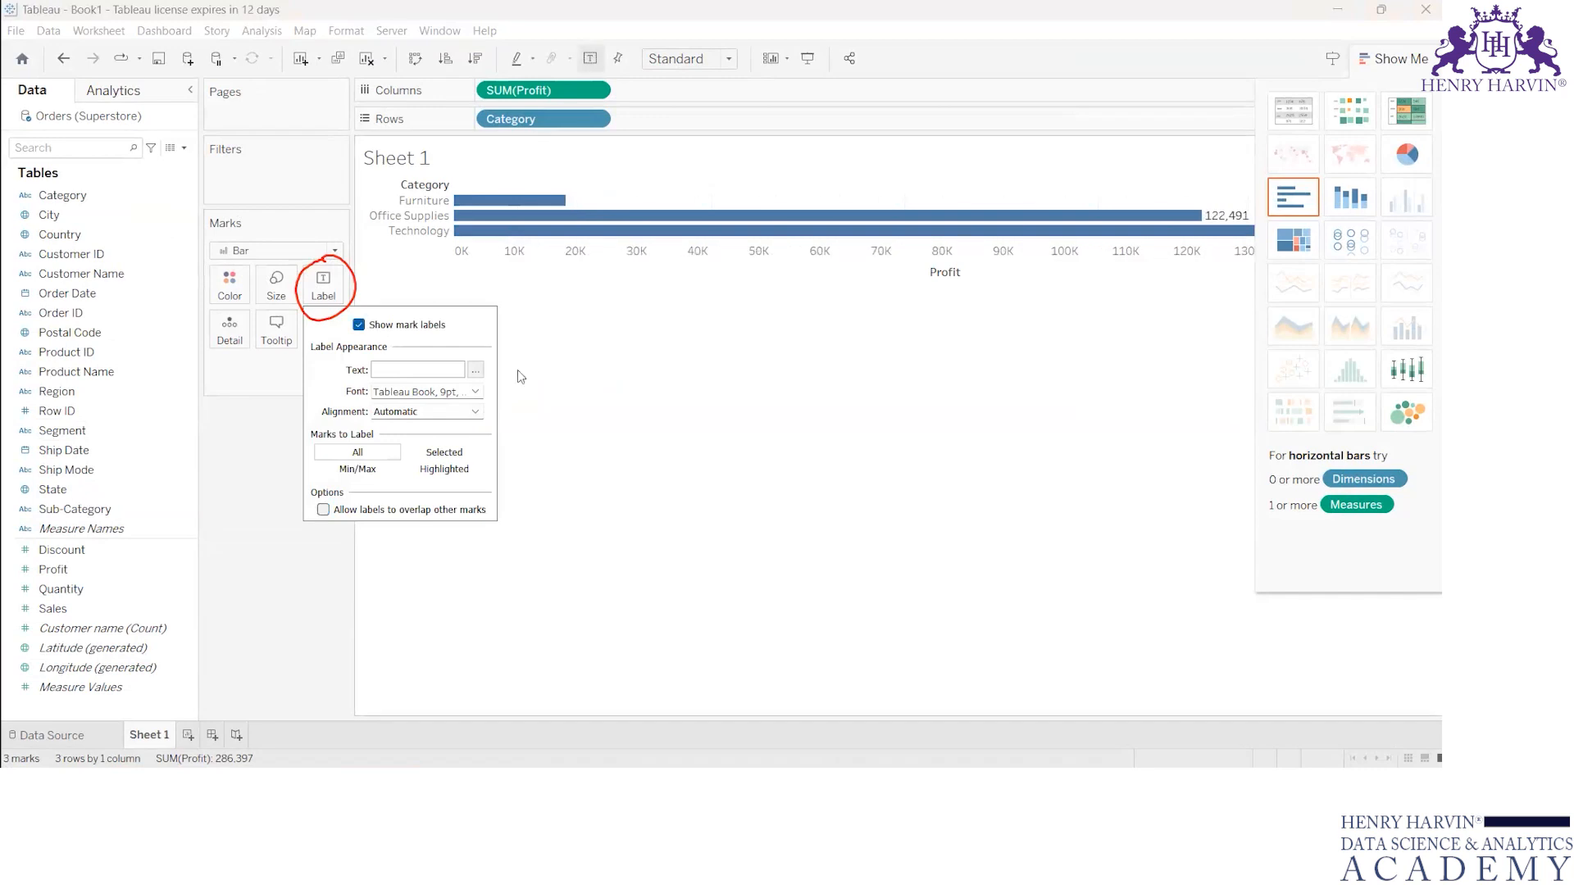
pyautogui.click(441, 31)
pyautogui.click(461, 48)
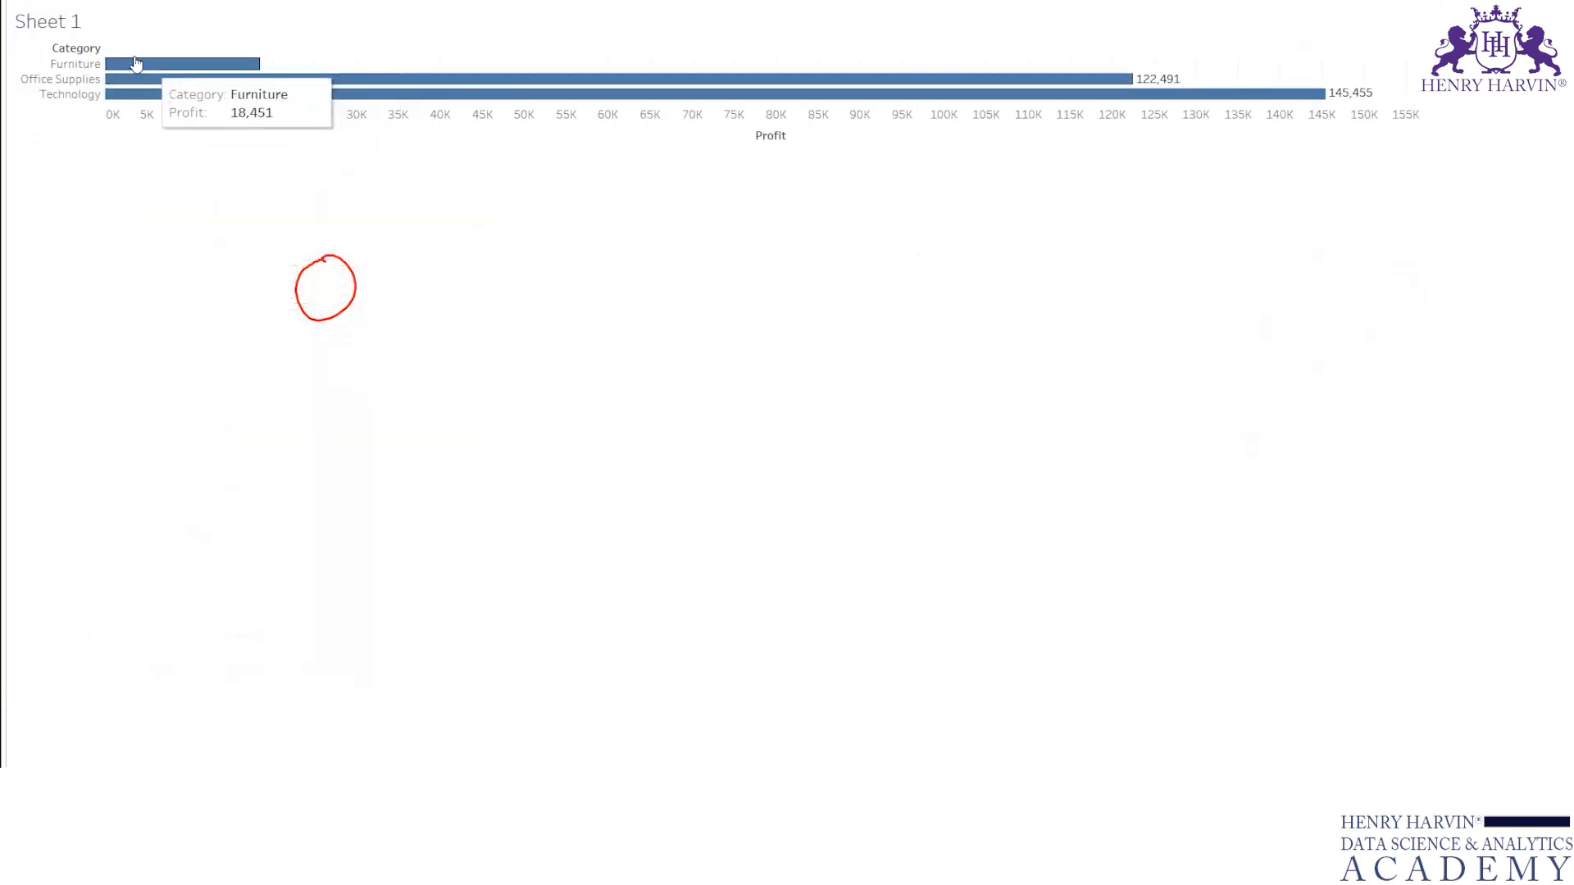
pyautogui.moveTo(269, 95)
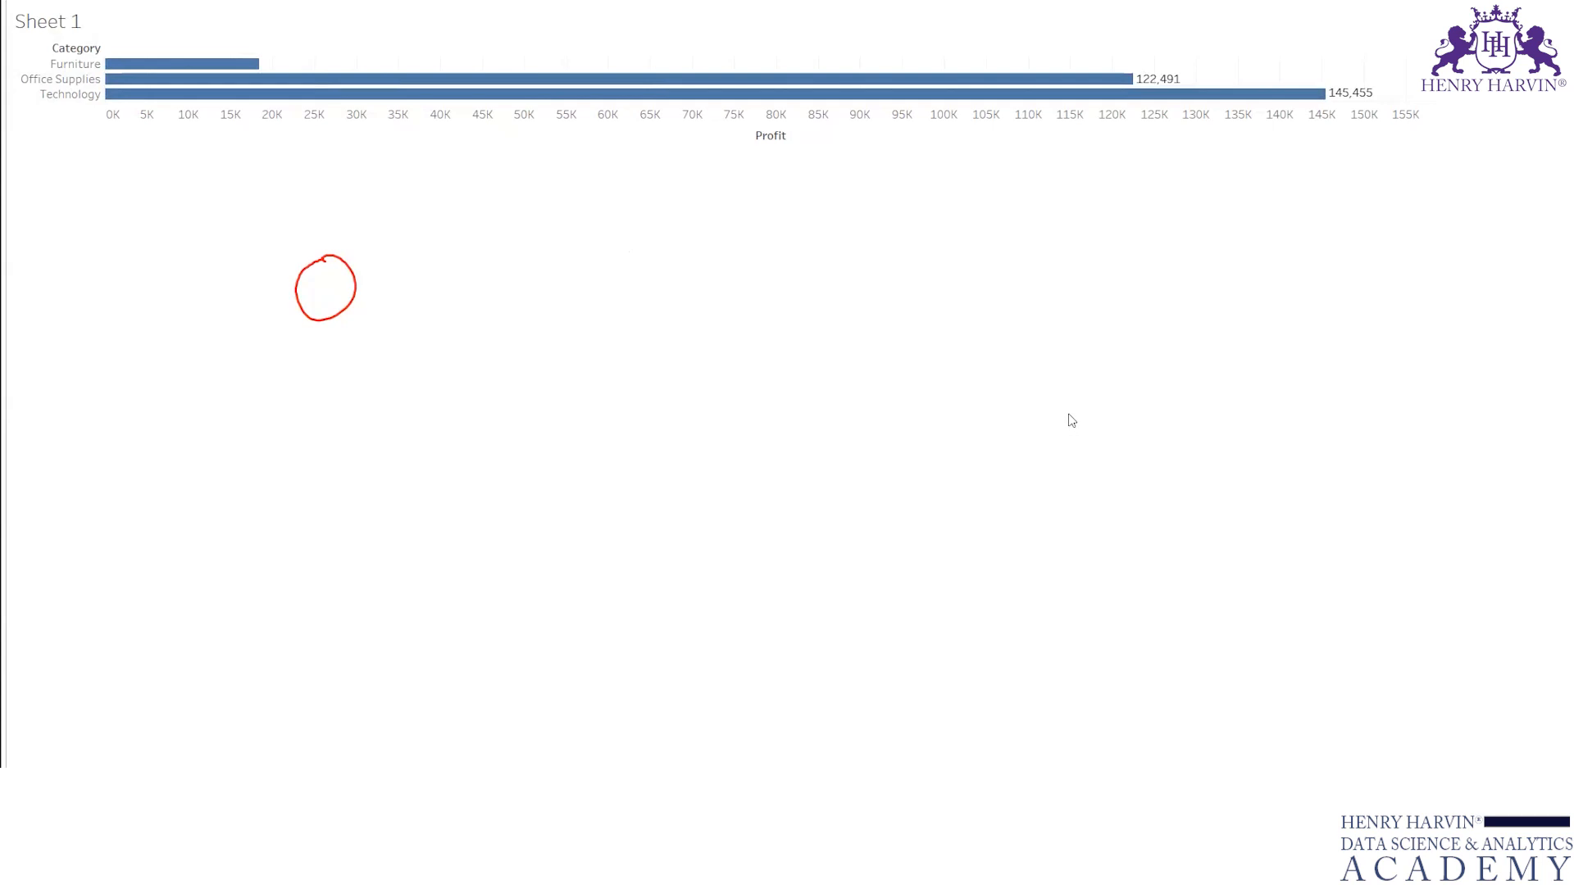
pyautogui.press('Escape')
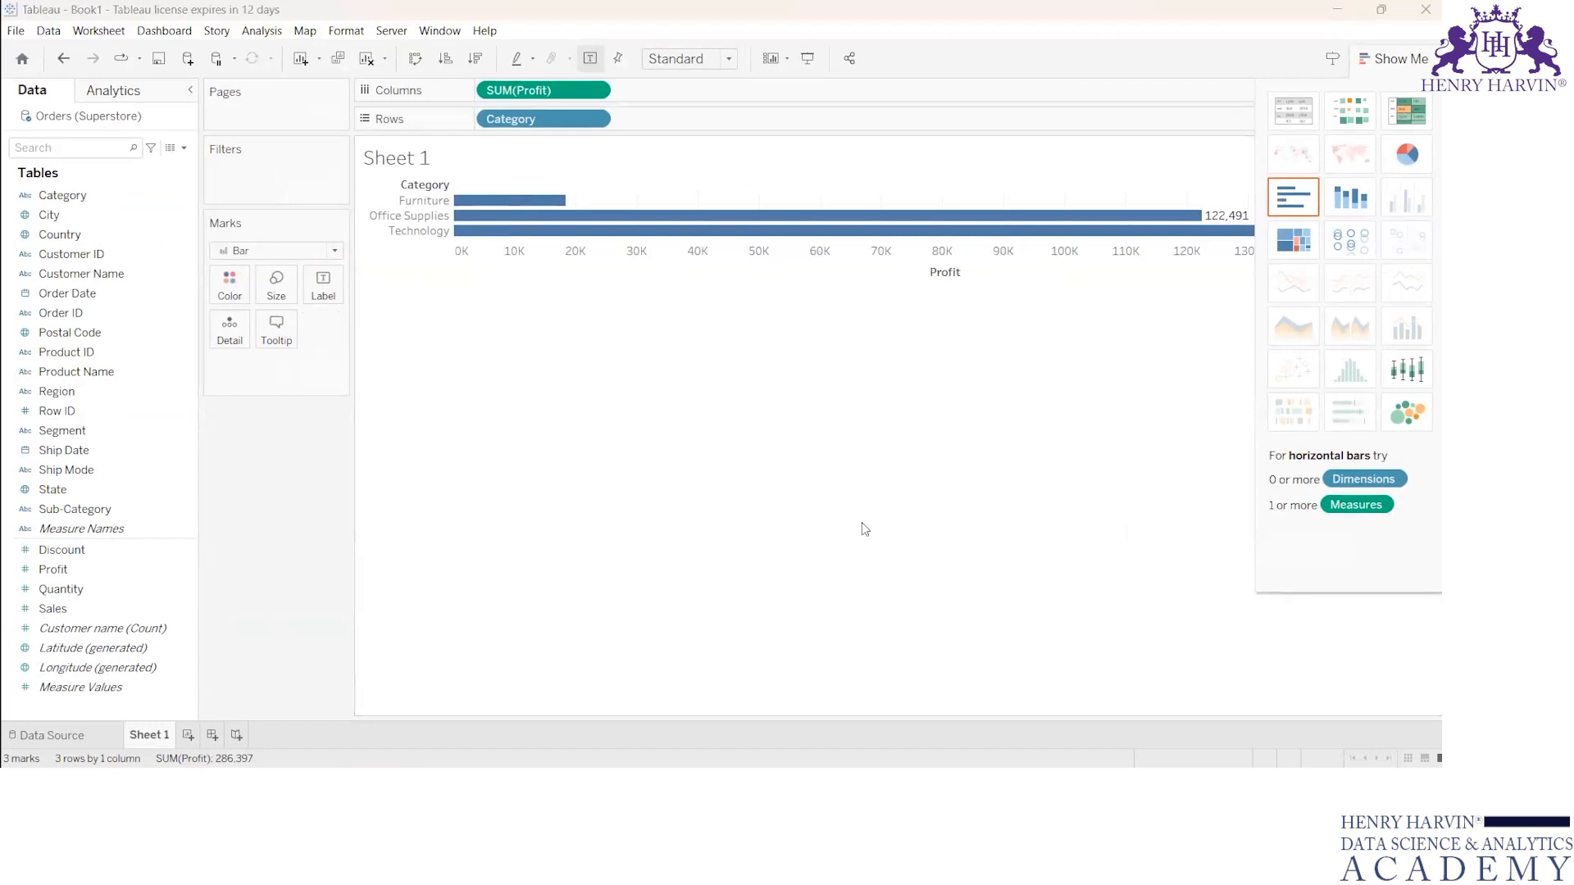
# Step: Handwrite "Technical No" below the chart, underline both words, and erase the annotation
pyautogui.moveTo(491, 422); pyautogui.dragTo(535, 409)
pyautogui.moveTo(514, 422)
pyautogui.mouseDown()
pyautogui.moveTo(533, 467)
pyautogui.moveTo(616, 427)
pyautogui.mouseUp()
pyautogui.moveTo(621, 413)
pyautogui.mouseDown()
pyautogui.moveTo(699, 392)
pyautogui.moveTo(715, 361)
pyautogui.mouseUp()
pyautogui.moveTo(593, 463)
pyautogui.mouseDown()
pyautogui.moveTo(792, 393)
pyautogui.moveTo(803, 366)
pyautogui.mouseUp()
pyautogui.moveTo(826, 367)
pyautogui.mouseDown()
pyautogui.moveTo(818, 380)
pyautogui.moveTo(828, 368)
pyautogui.mouseUp()
pyautogui.moveTo(733, 433); pyautogui.dragTo(853, 399)
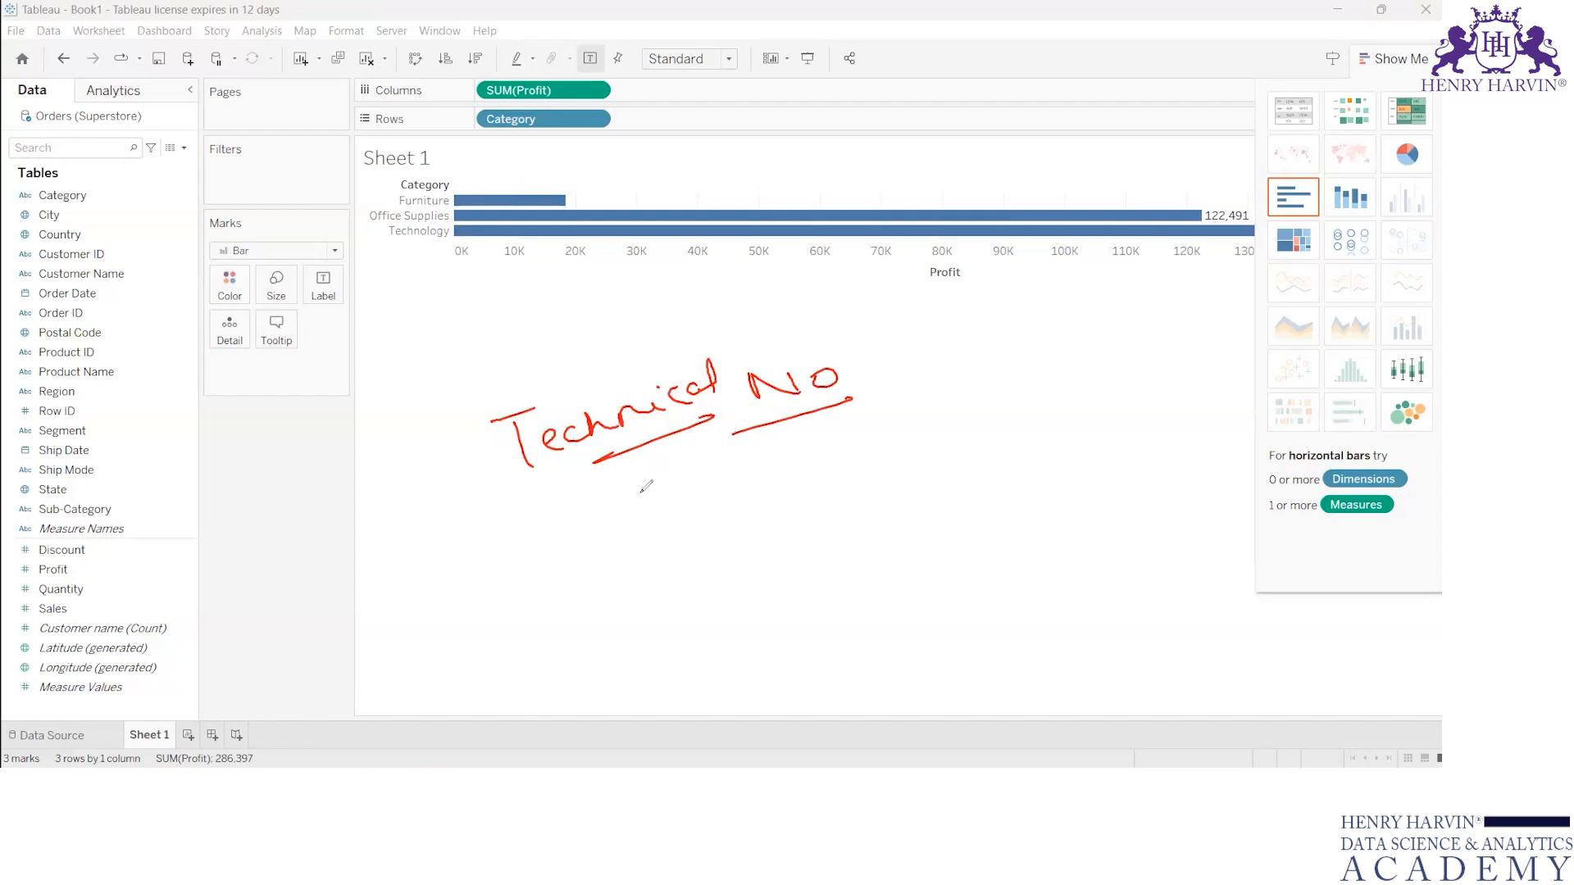
pyautogui.press('e')
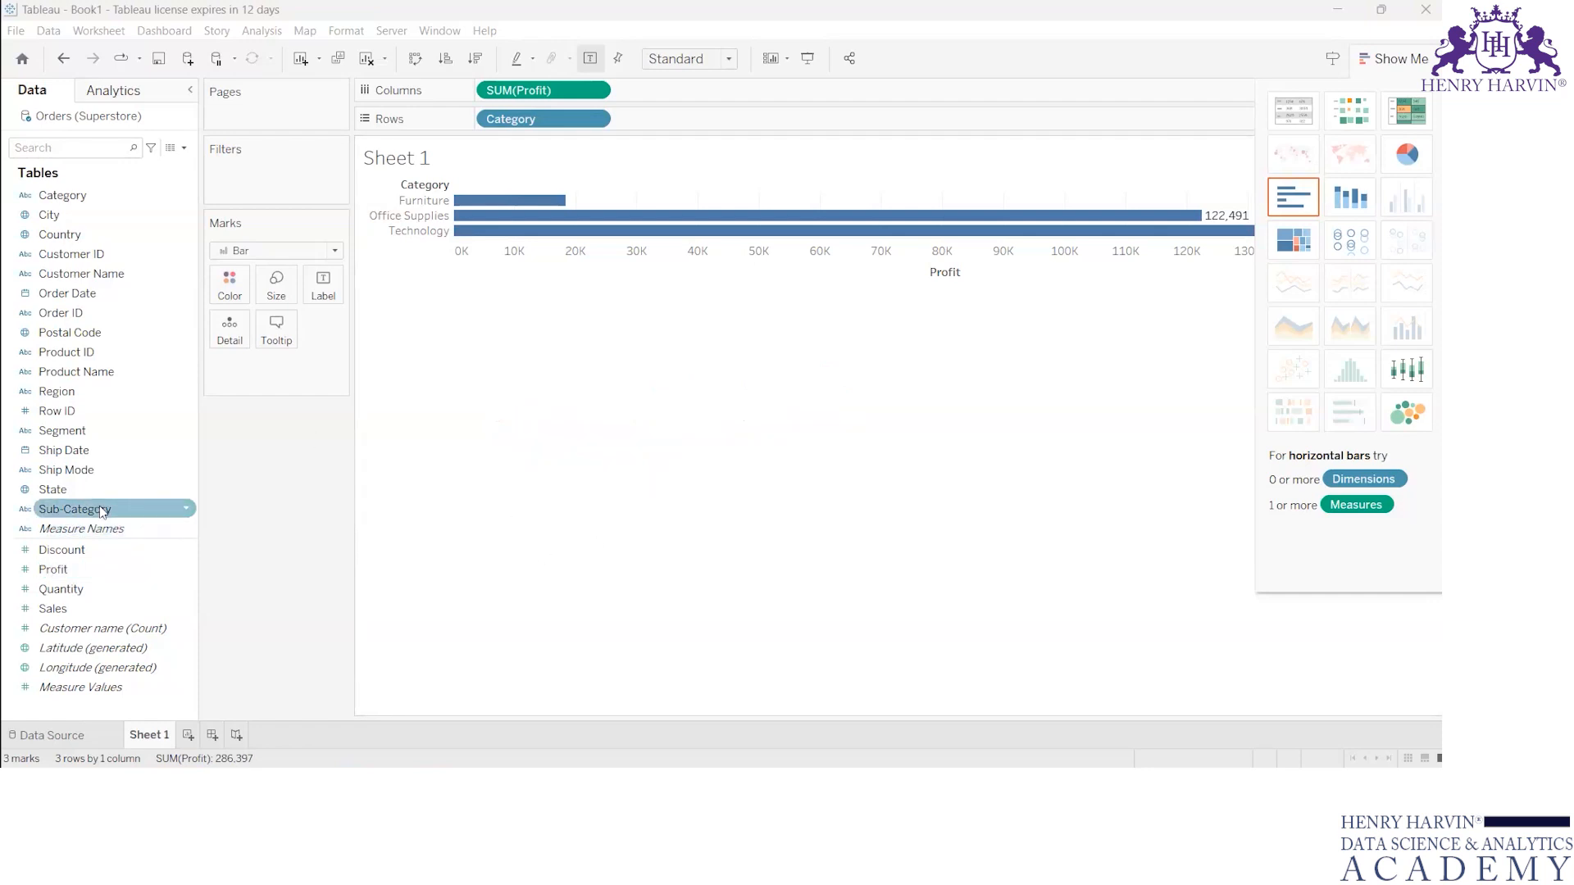
# Step: Chart profit by sub-category with Sub-Category on columns and SUM(Profit) replacing Category on rows, and inspect the Tables bar
pyautogui.moveTo(102, 511); pyautogui.dragTo(679, 86)
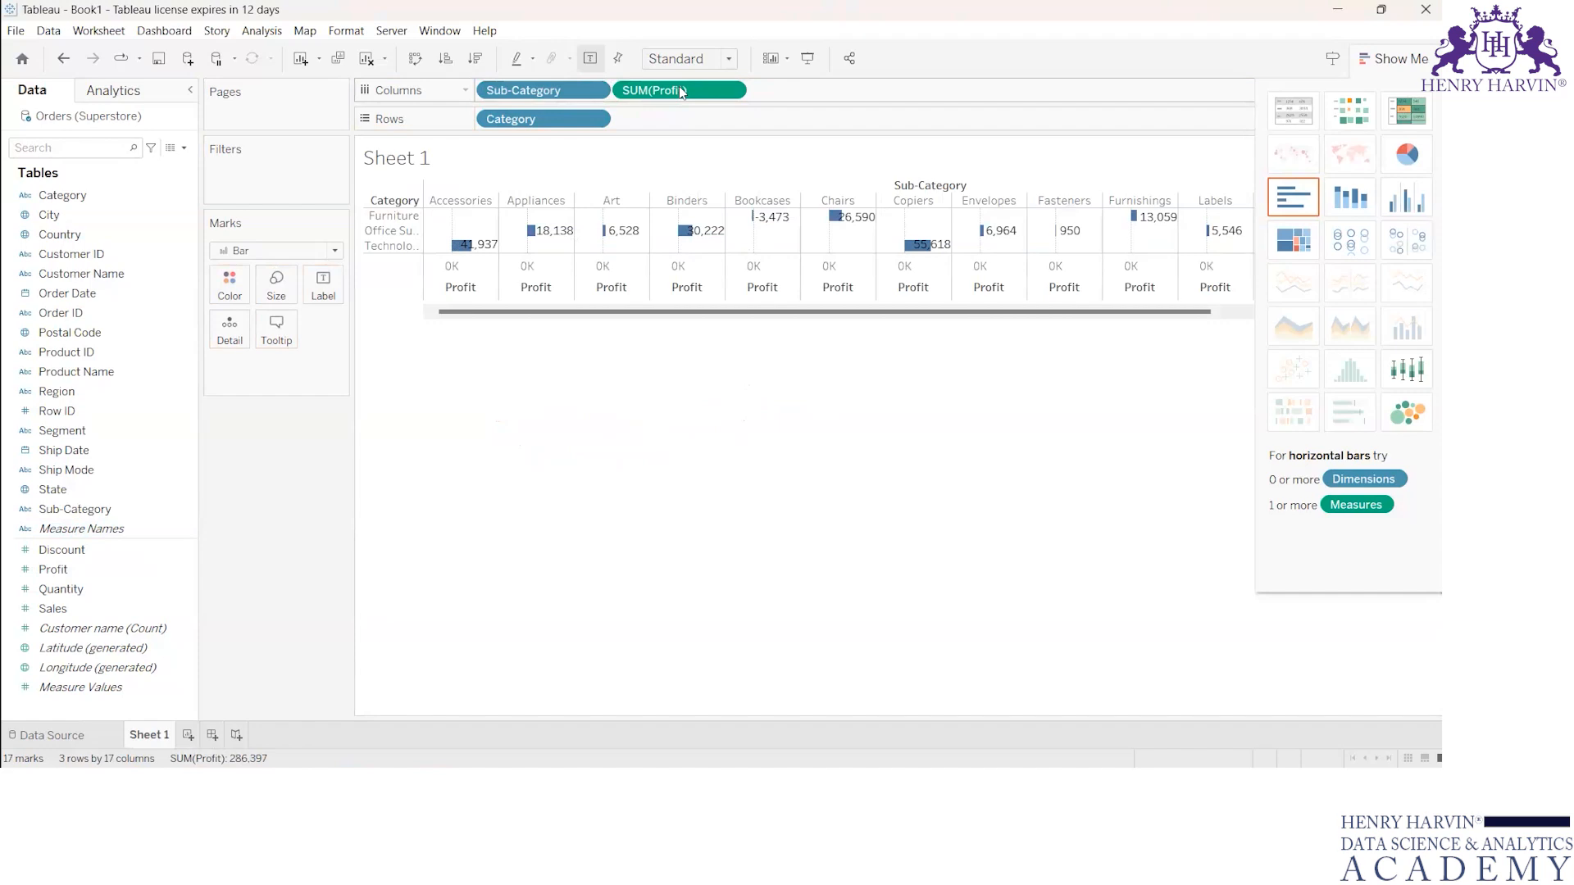
pyautogui.moveTo(659, 93); pyautogui.dragTo(706, 101)
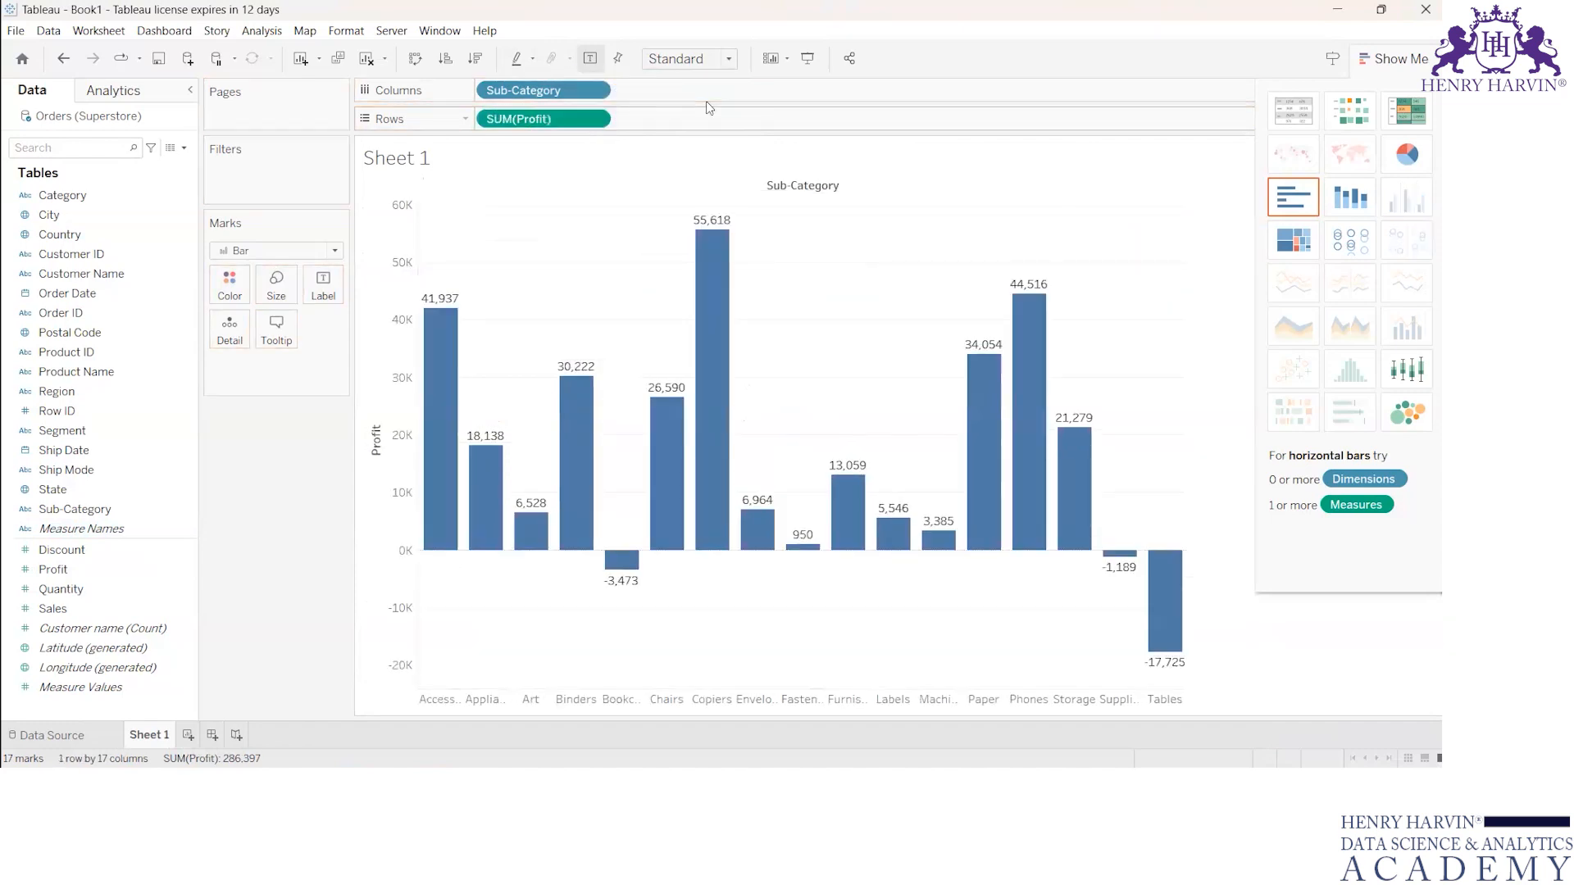
pyautogui.moveTo(1176, 669)
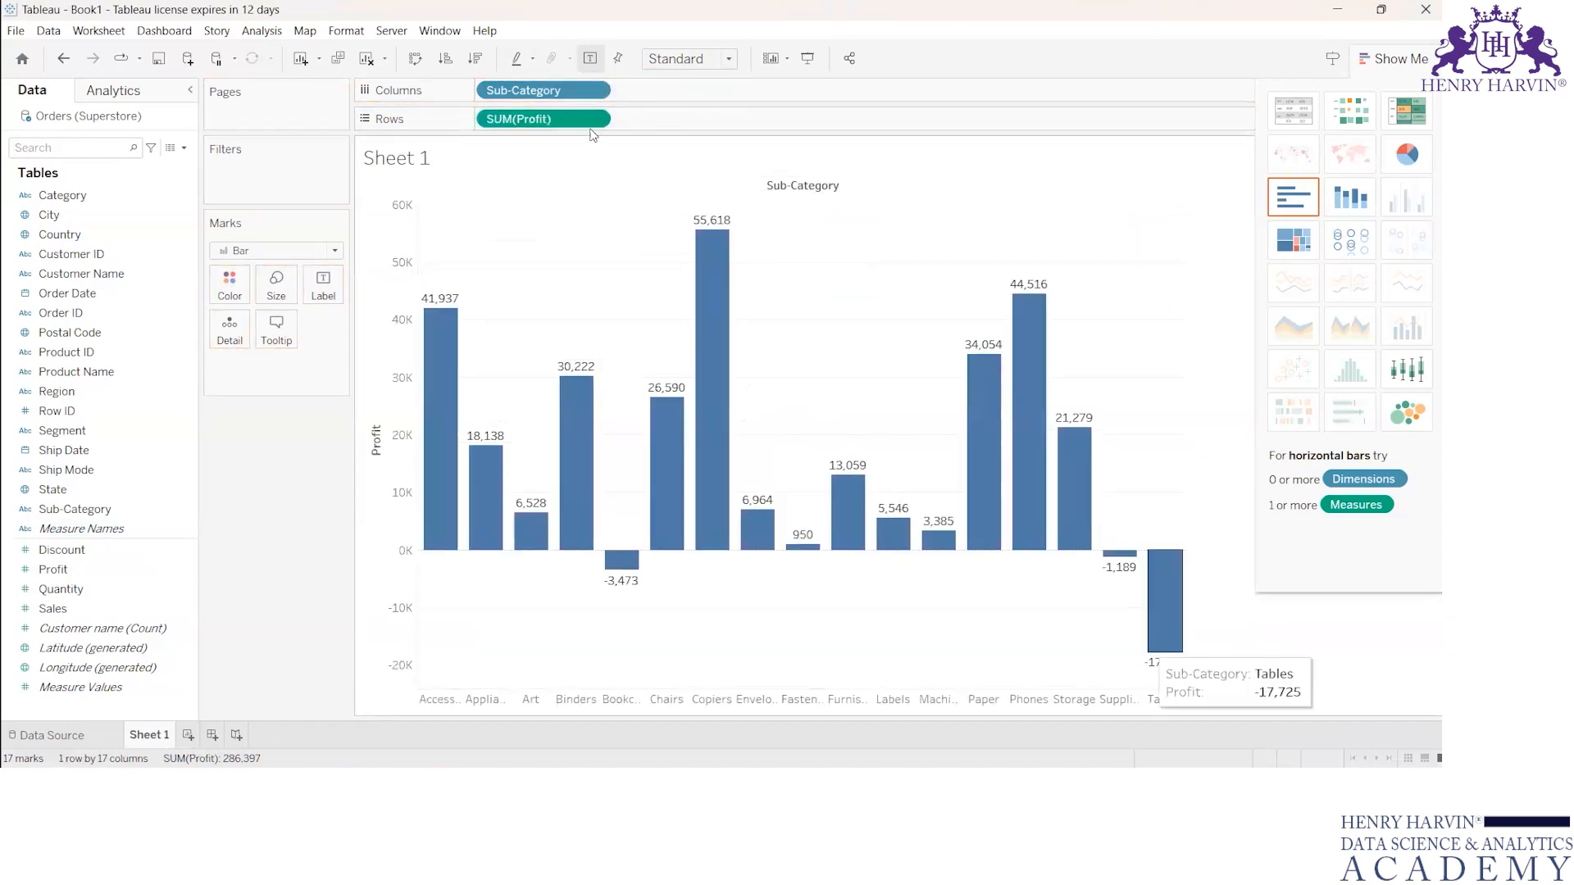
pyautogui.click(435, 30)
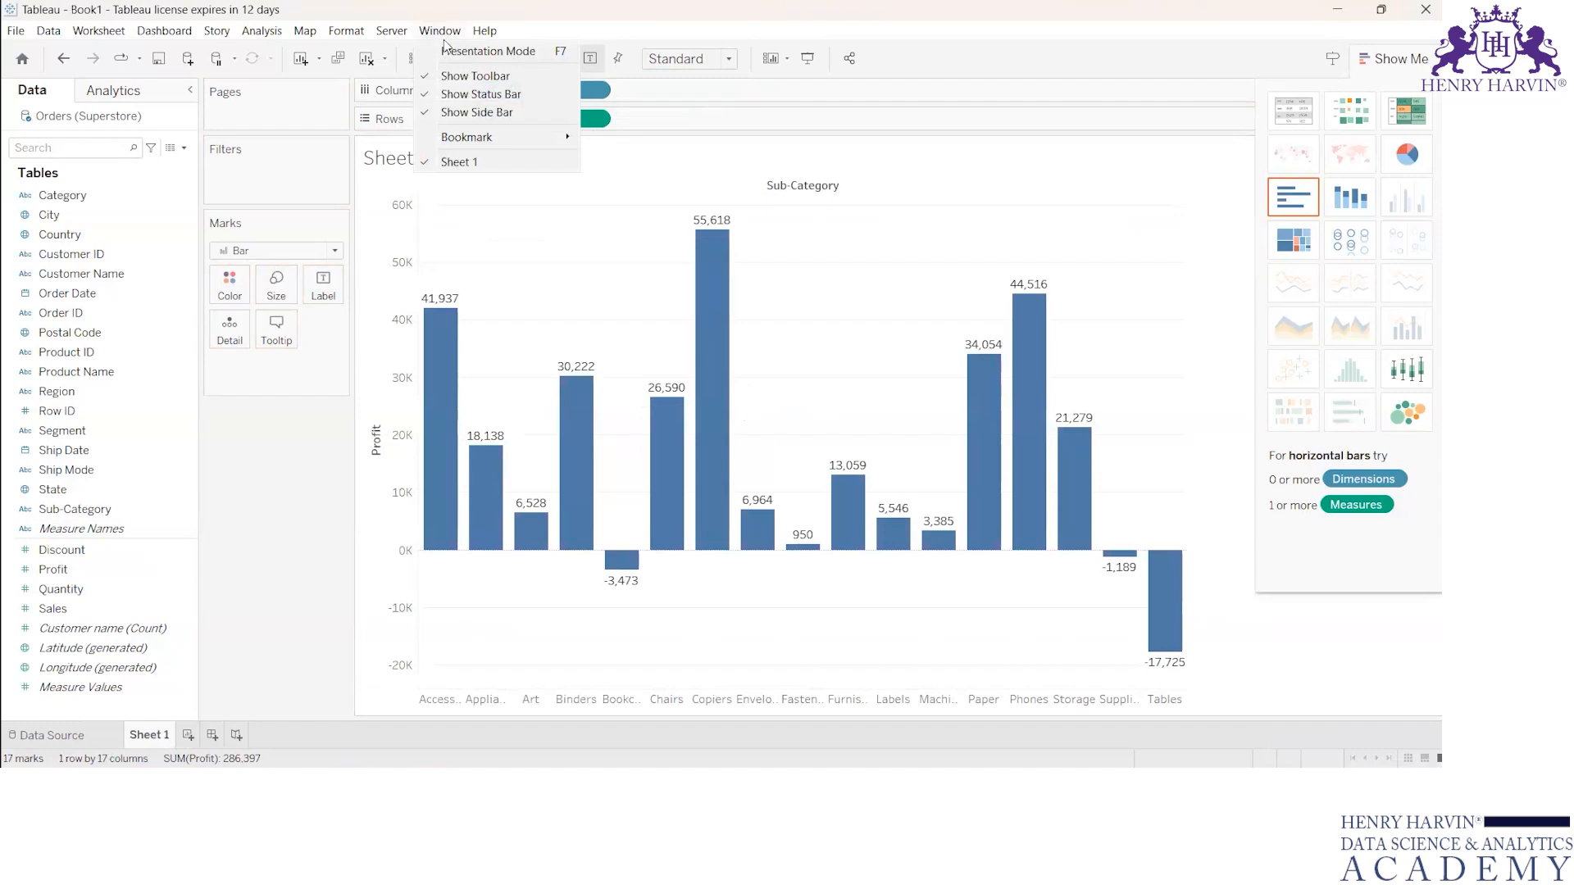
pyautogui.click(442, 39)
pyautogui.click(440, 36)
pyautogui.click(912, 386)
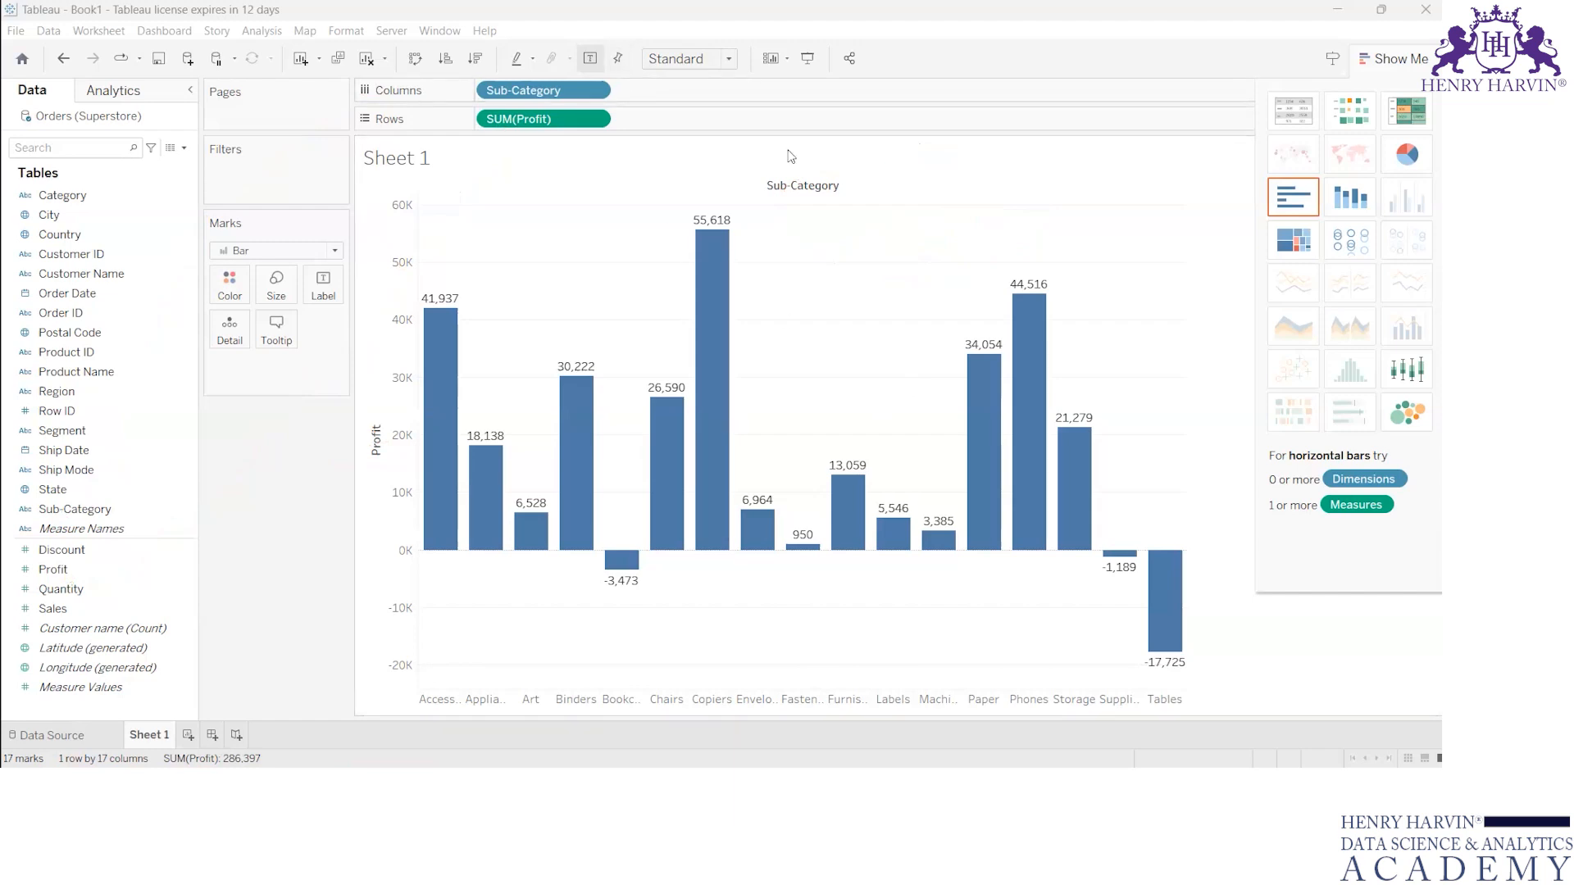
# Step: Fit the sub-category chart to Entire View and hide the chart type suggestions covering it
pyautogui.click(729, 61)
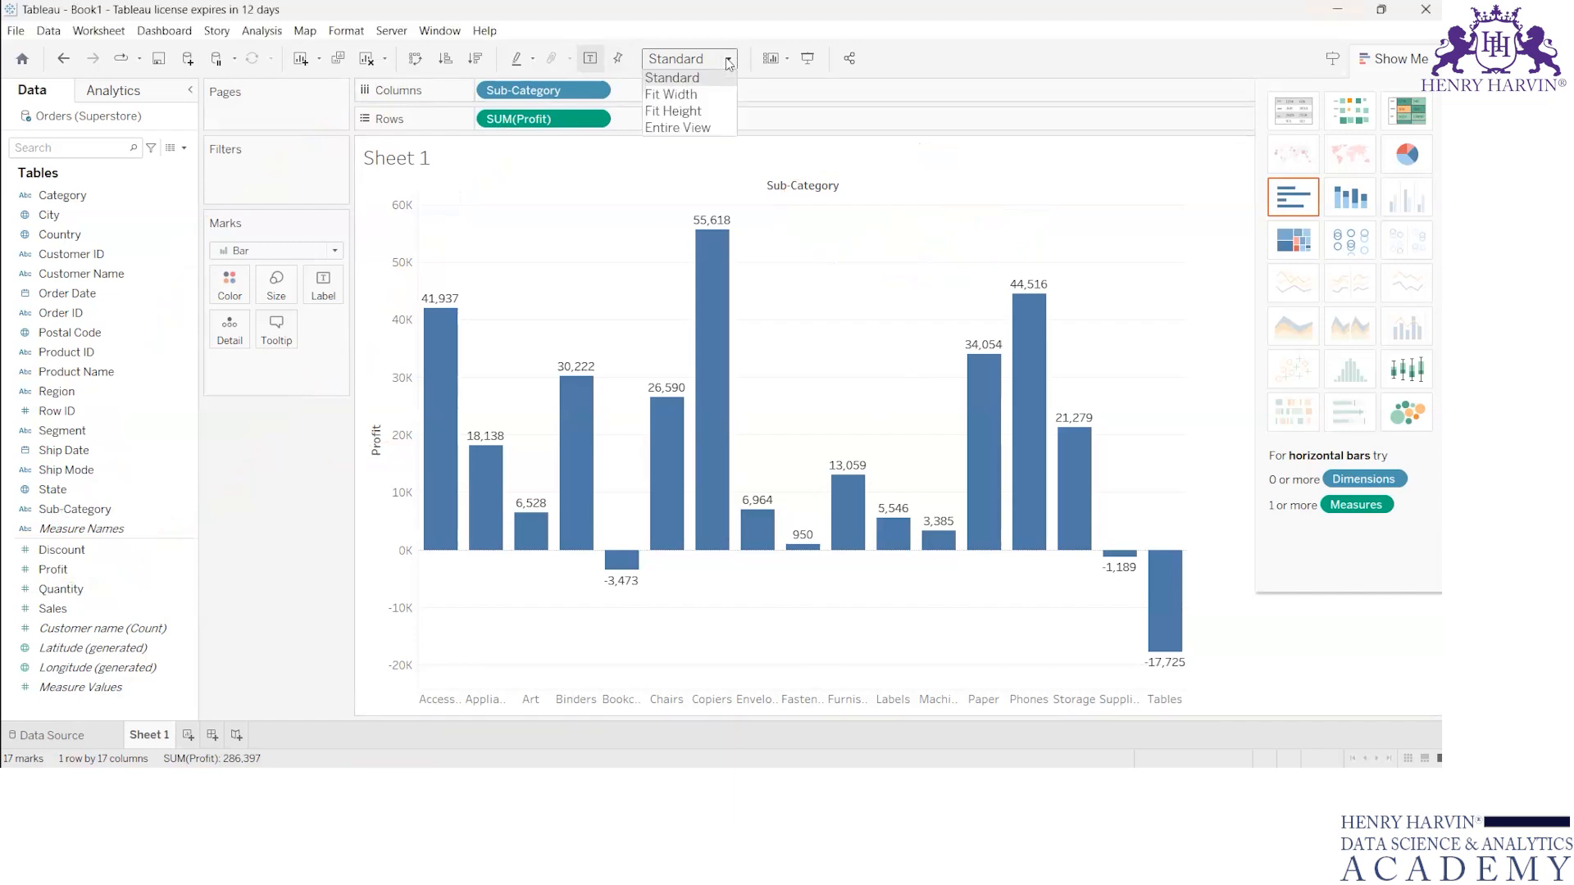
pyautogui.click(703, 129)
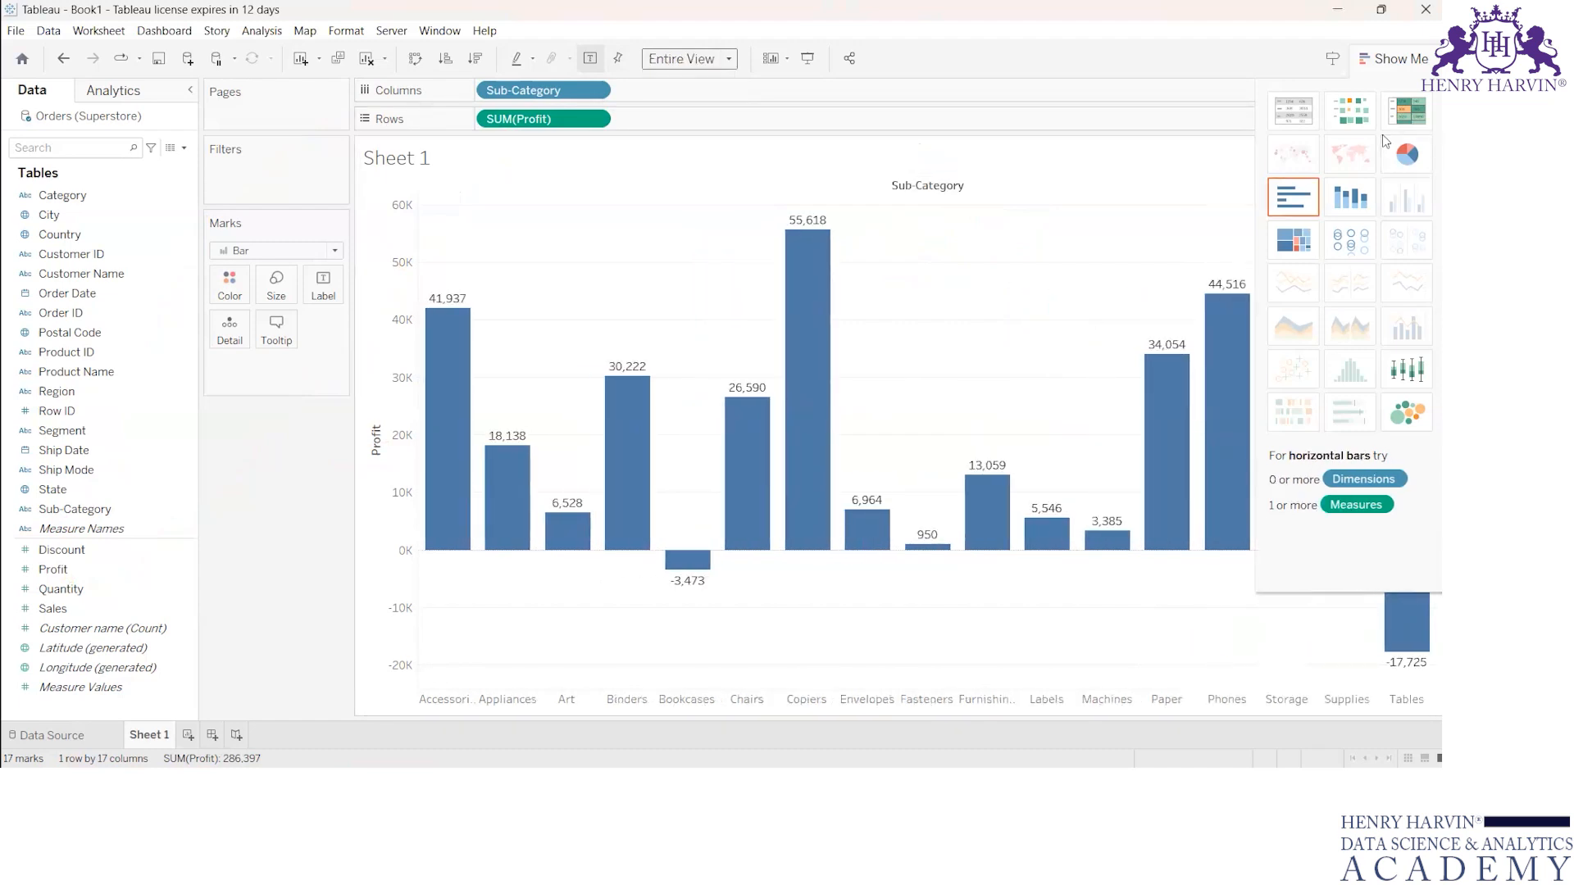
pyautogui.click(1367, 59)
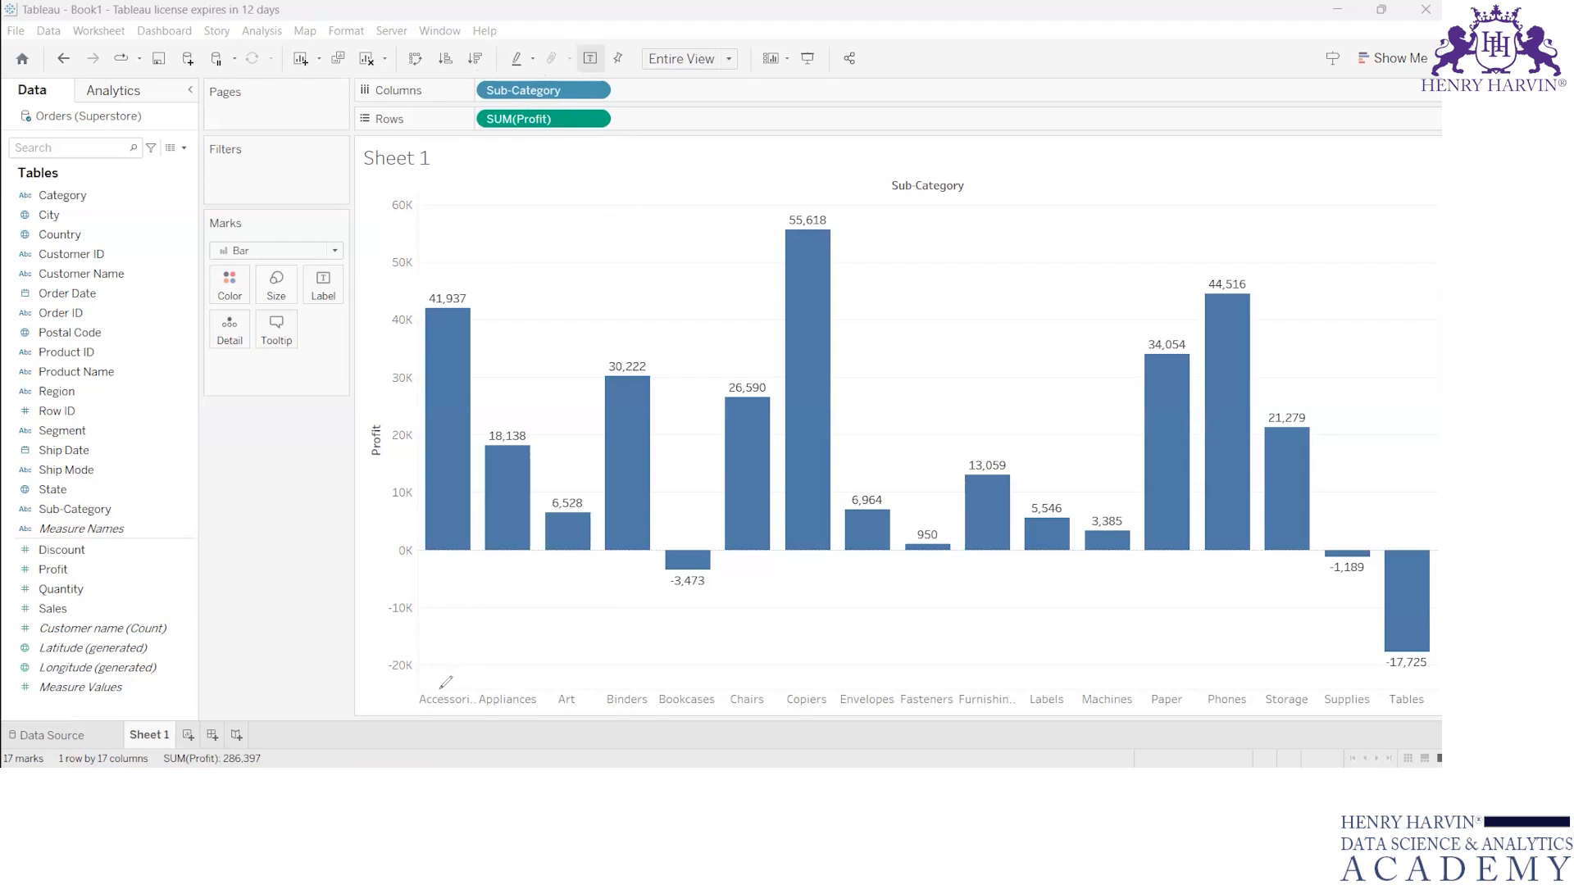
# Step: Circle the sub-category labels from Accessories to Bookcases and switch to the Sample - Superstore workbook in Excel
pyautogui.moveTo(432, 684)
pyautogui.mouseDown()
pyautogui.moveTo(459, 718)
pyautogui.moveTo(434, 687)
pyautogui.moveTo(537, 722)
pyautogui.moveTo(528, 690)
pyautogui.moveTo(574, 691)
pyautogui.moveTo(610, 718)
pyautogui.moveTo(641, 690)
pyautogui.moveTo(725, 705)
pyautogui.moveTo(678, 688)
pyautogui.mouseUp()
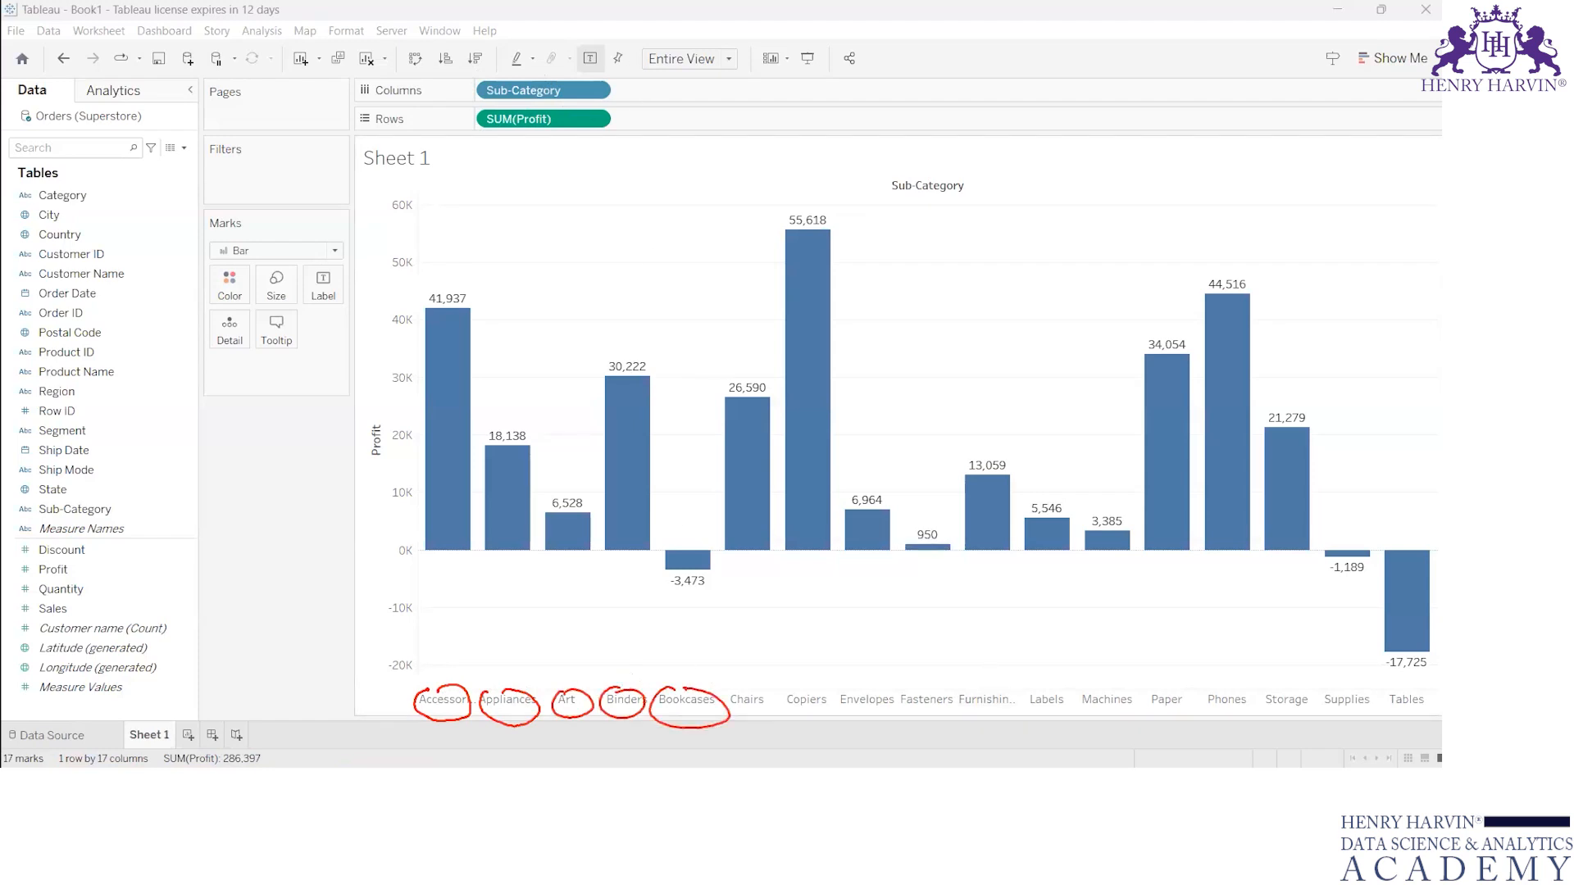
pyautogui.moveTo(986, 784)
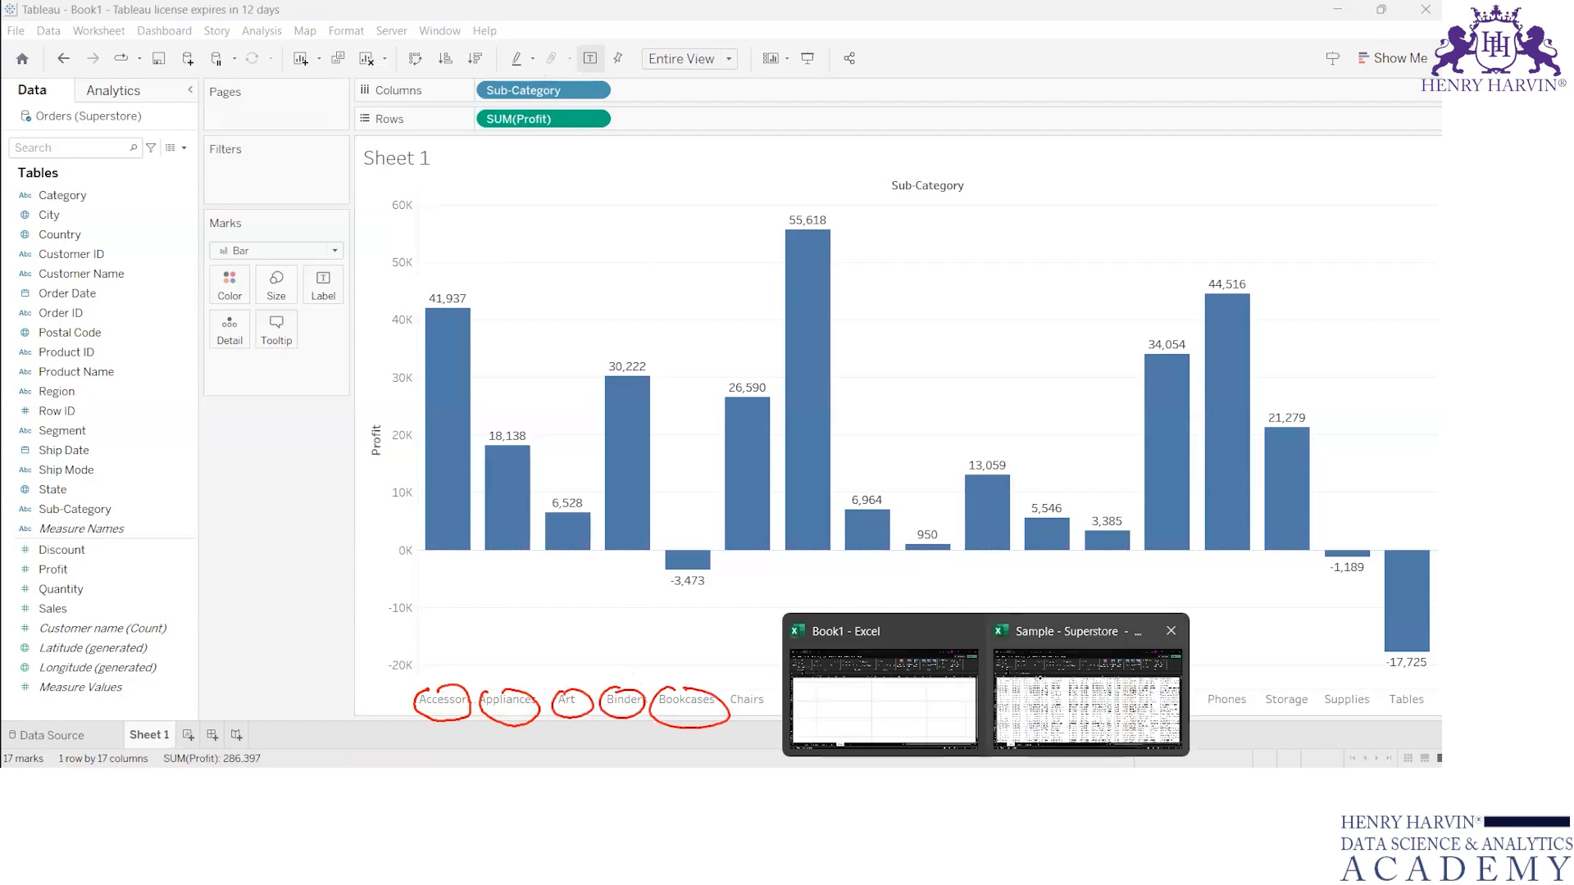
pyautogui.click(1087, 697)
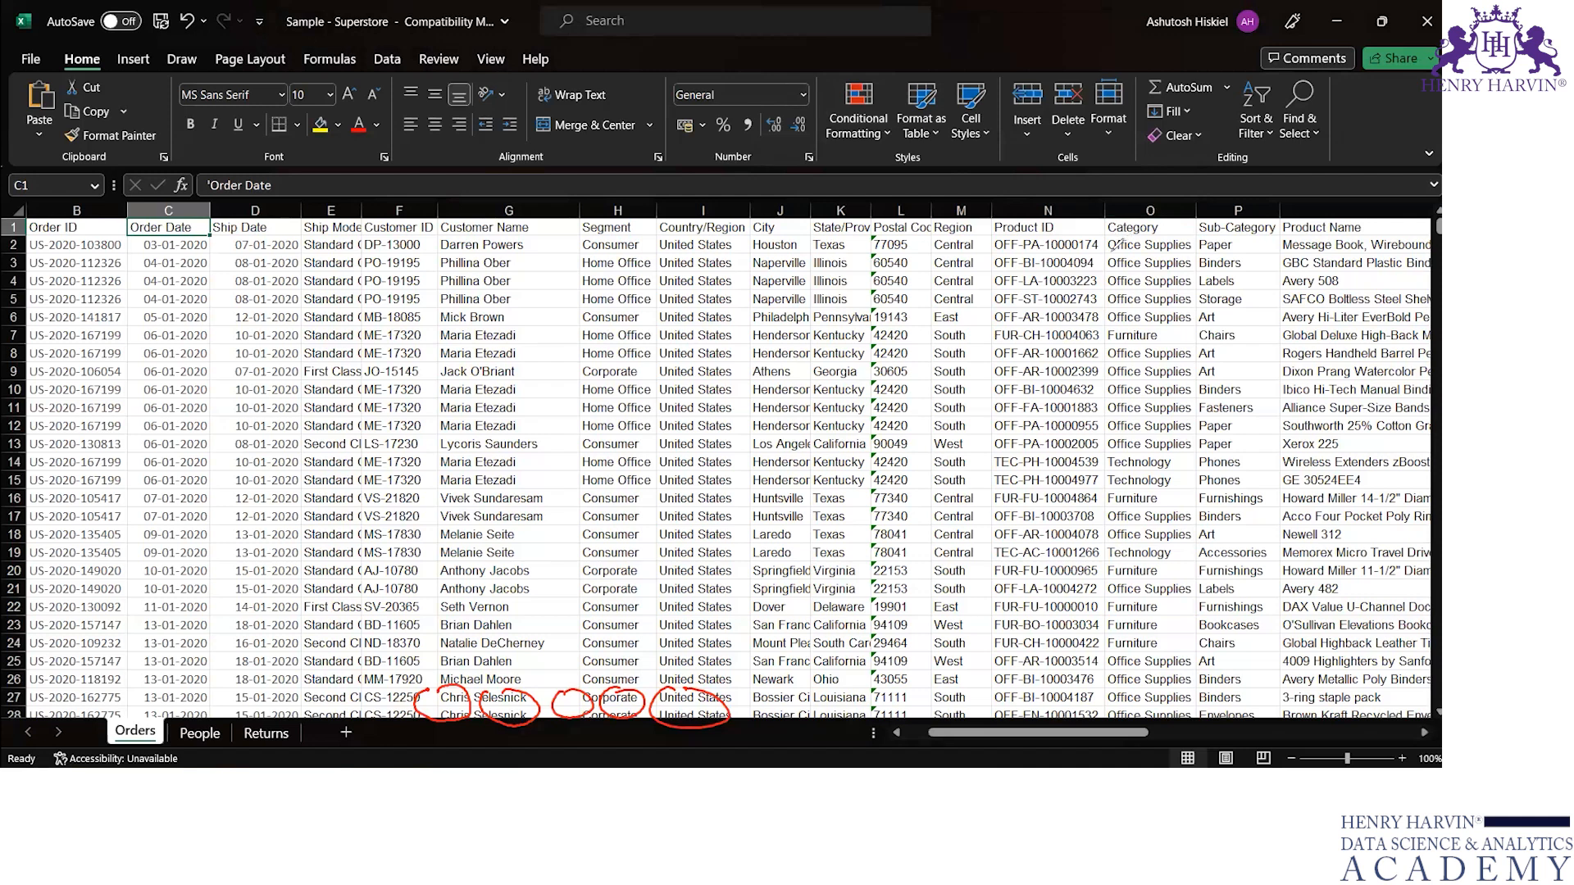
# Step: Underline Office Supplies, Furniture and Technology in the Category column, link the Category and Sub-Category headers, and clear the ink
pyautogui.click(1111, 252)
pyautogui.moveTo(1112, 254); pyautogui.dragTo(1148, 250)
pyautogui.moveTo(1121, 341); pyautogui.dragTo(1151, 338)
pyautogui.moveTo(1120, 470); pyautogui.dragTo(1150, 469)
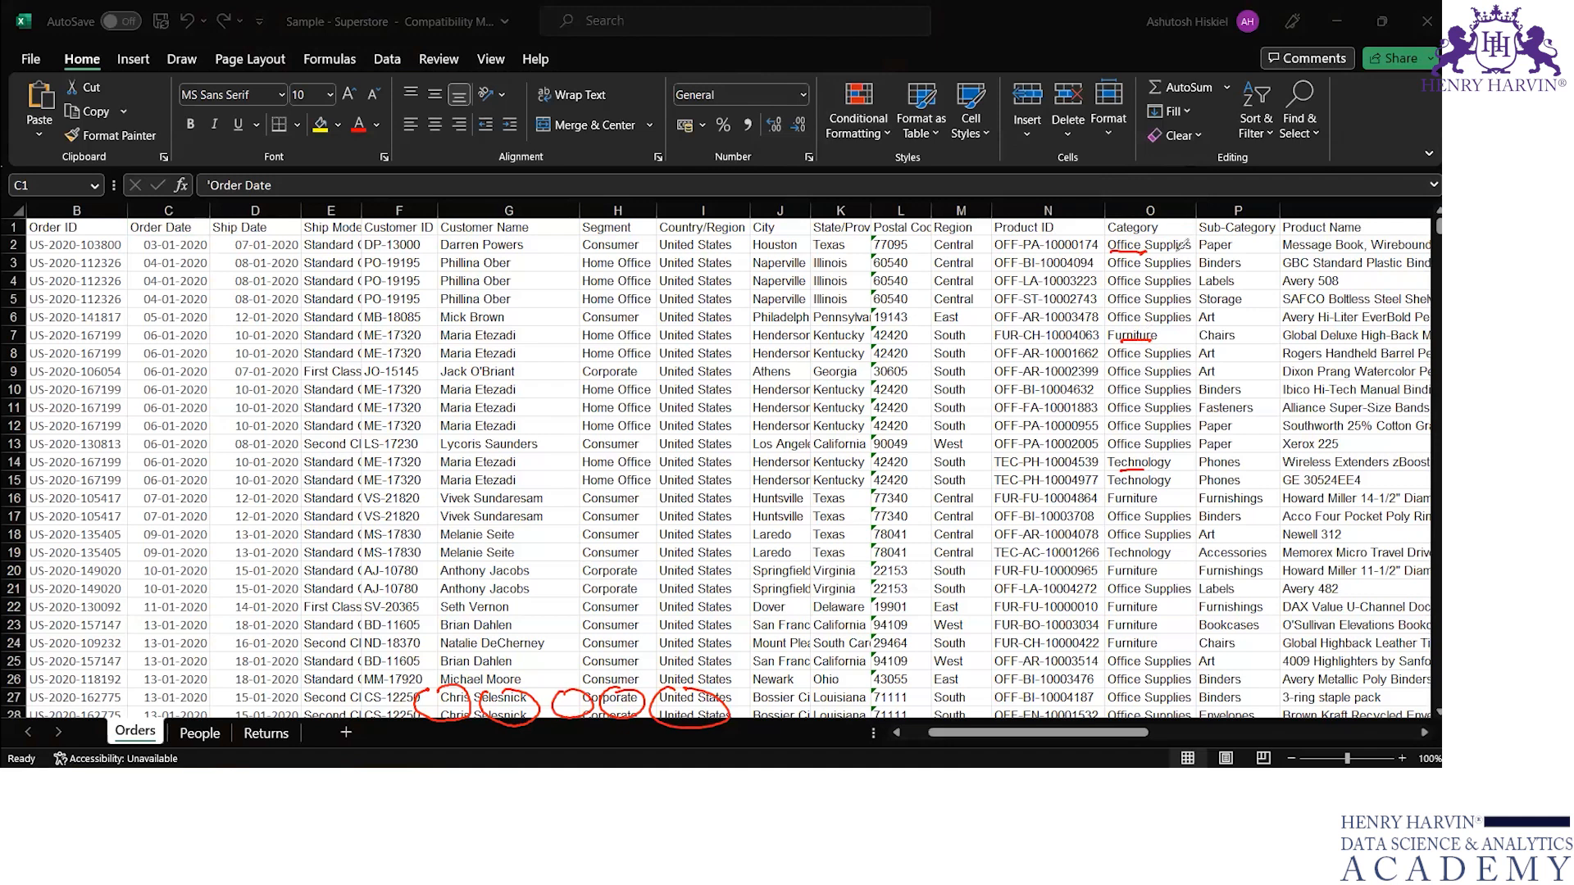
pyautogui.moveTo(1152, 209); pyautogui.dragTo(1235, 220)
pyautogui.click(970, 82)
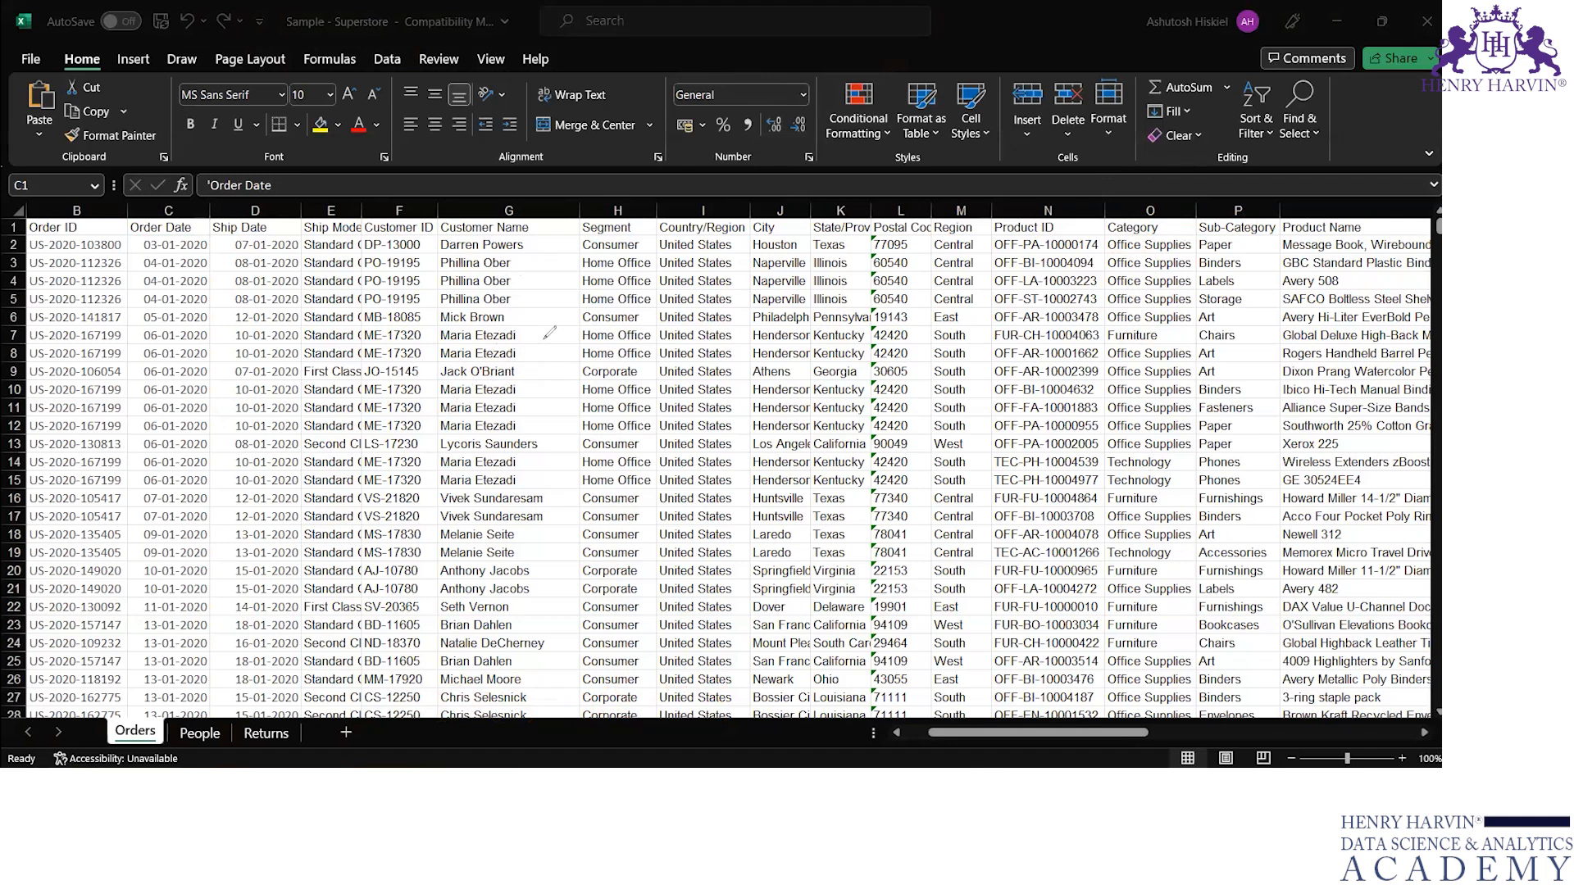
# Step: Sketch Cloth branching into formal, semi-formal and casual, link the circled Category header to Sub-Category, and clear the ink
pyautogui.moveTo(527, 325)
pyautogui.mouseDown()
pyautogui.moveTo(520, 354)
pyautogui.moveTo(564, 333)
pyautogui.moveTo(583, 344)
pyautogui.moveTo(611, 300)
pyautogui.mouseUp()
pyautogui.moveTo(615, 301)
pyautogui.mouseDown()
pyautogui.moveTo(703, 171)
pyautogui.moveTo(677, 320)
pyautogui.moveTo(755, 364)
pyautogui.mouseUp()
pyautogui.moveTo(721, 145)
pyautogui.mouseDown()
pyautogui.moveTo(733, 135)
pyautogui.moveTo(722, 168)
pyautogui.moveTo(771, 128)
pyautogui.mouseUp()
pyautogui.moveTo(776, 137); pyautogui.dragTo(829, 106)
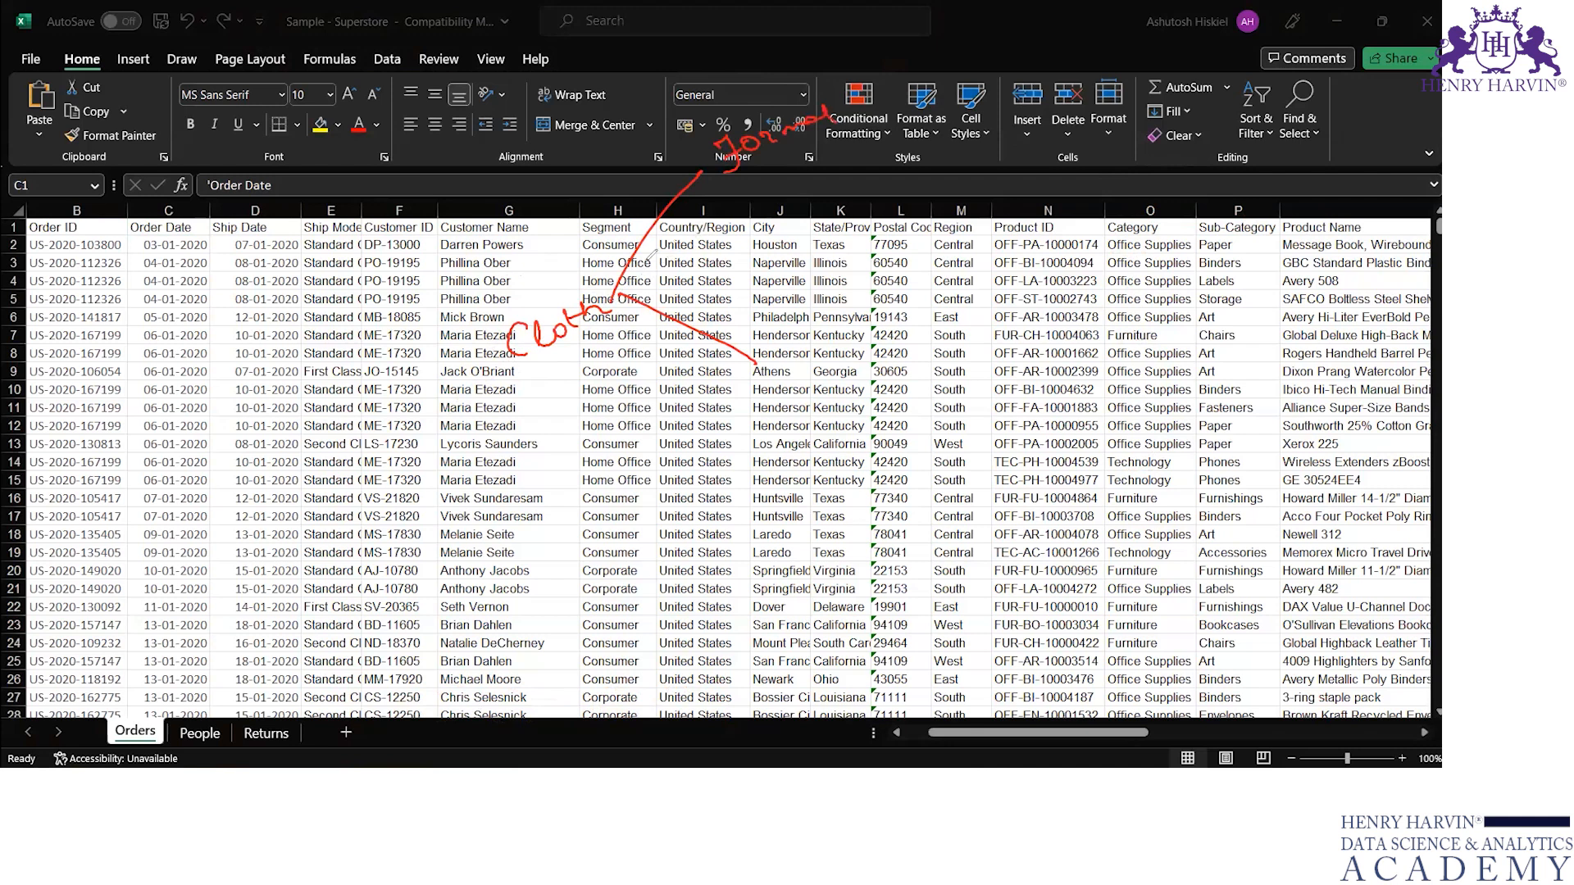
pyautogui.moveTo(785, 338); pyautogui.dragTo(927, 324)
pyautogui.moveTo(626, 296)
pyautogui.mouseDown()
pyautogui.moveTo(722, 254)
pyautogui.moveTo(773, 252)
pyautogui.moveTo(861, 190)
pyautogui.moveTo(908, 195)
pyautogui.mouseUp()
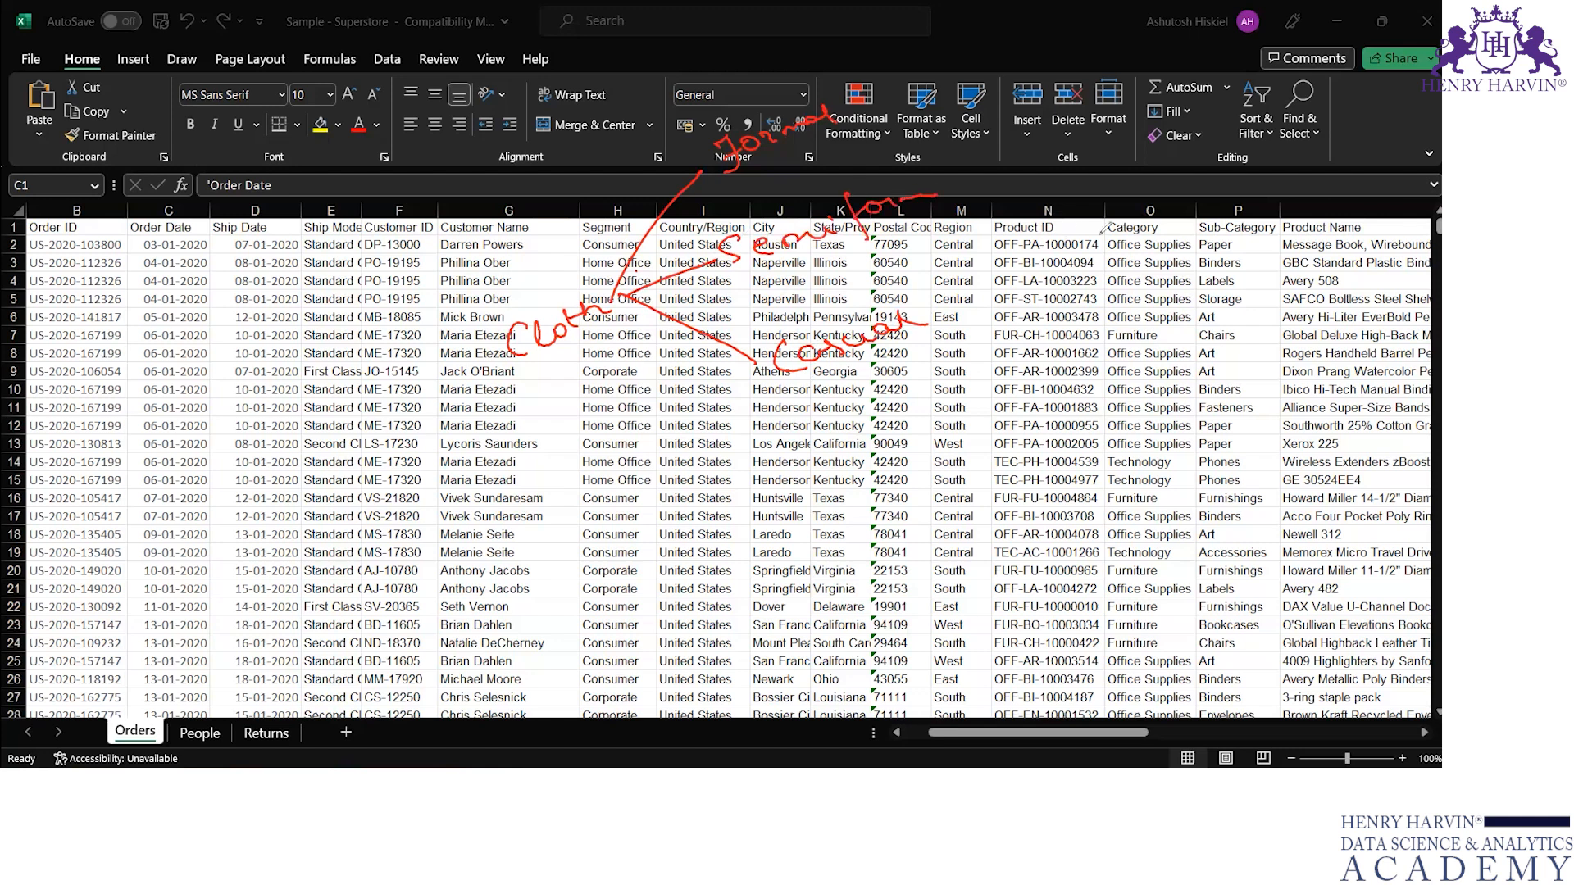
pyautogui.moveTo(1144, 214)
pyautogui.mouseDown()
pyautogui.moveTo(1101, 250)
pyautogui.moveTo(1206, 191)
pyautogui.moveTo(1230, 205)
pyautogui.mouseUp()
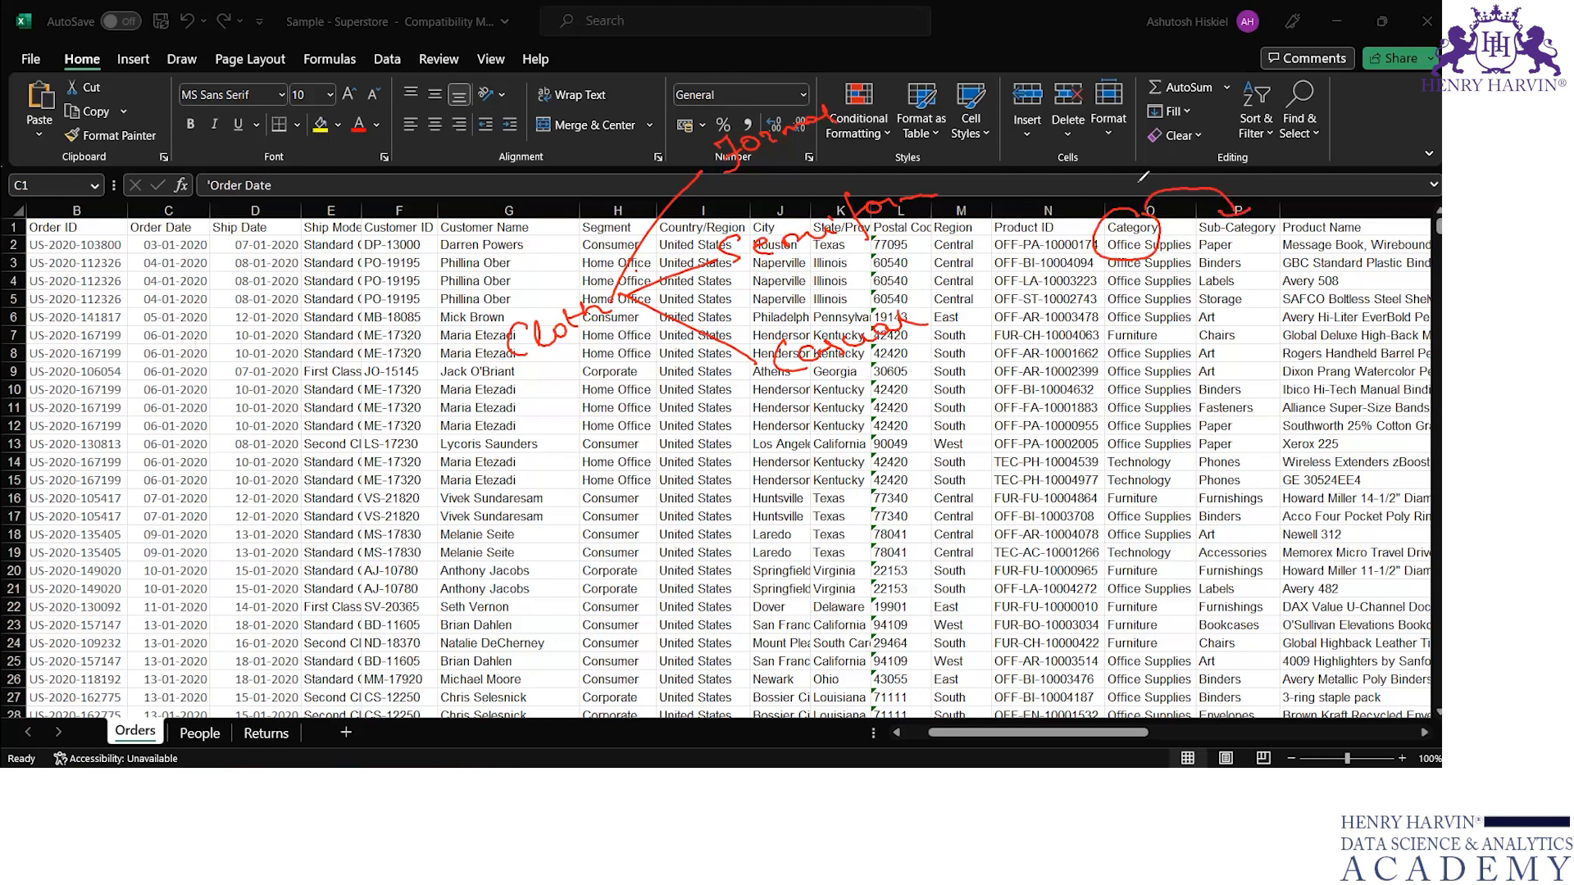
pyautogui.press('e')
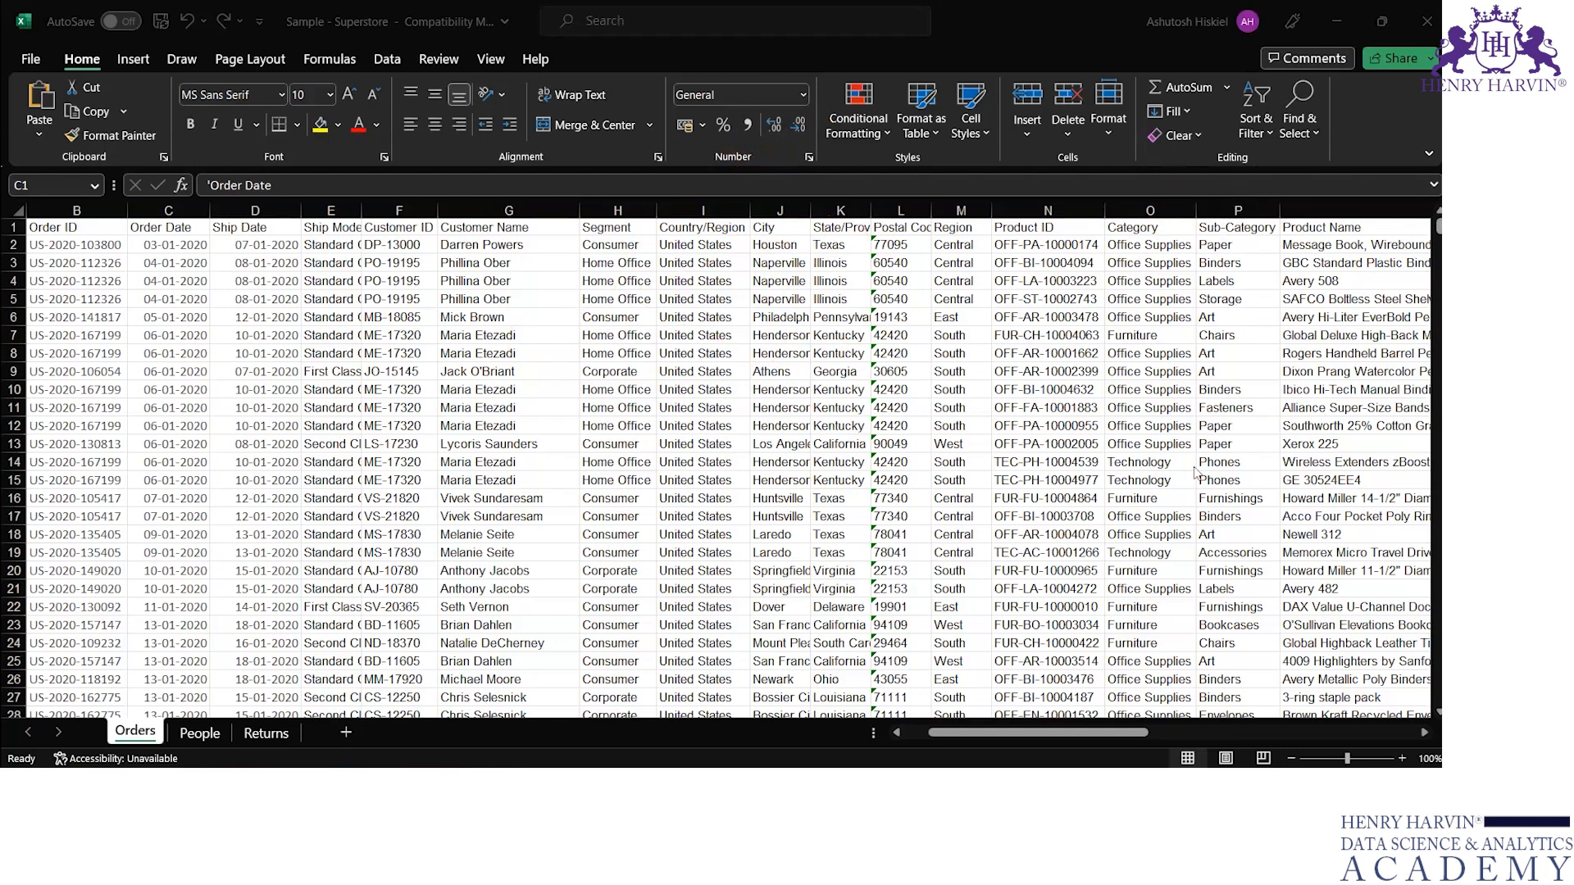
# Step: Switch to Tableau, circle the profit values of Copiers, Tables and Supplies, and clear the ink
pyautogui.moveTo(1070, 786)
pyautogui.click(1070, 687)
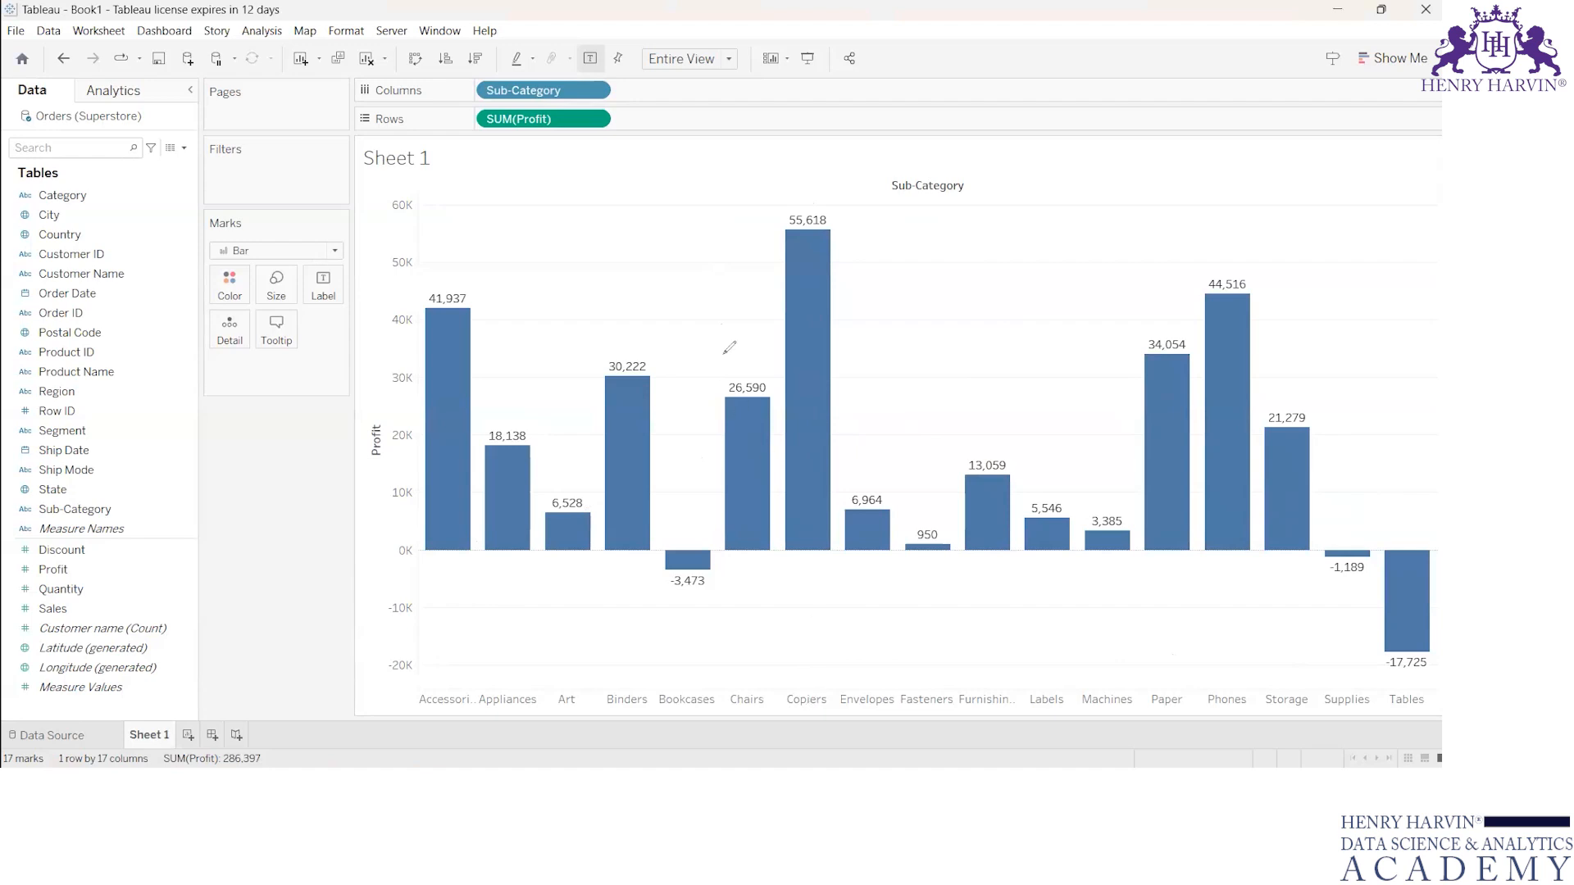
pyautogui.moveTo(779, 201)
pyautogui.mouseDown()
pyautogui.moveTo(804, 199)
pyautogui.moveTo(797, 248)
pyautogui.moveTo(804, 198)
pyautogui.mouseUp()
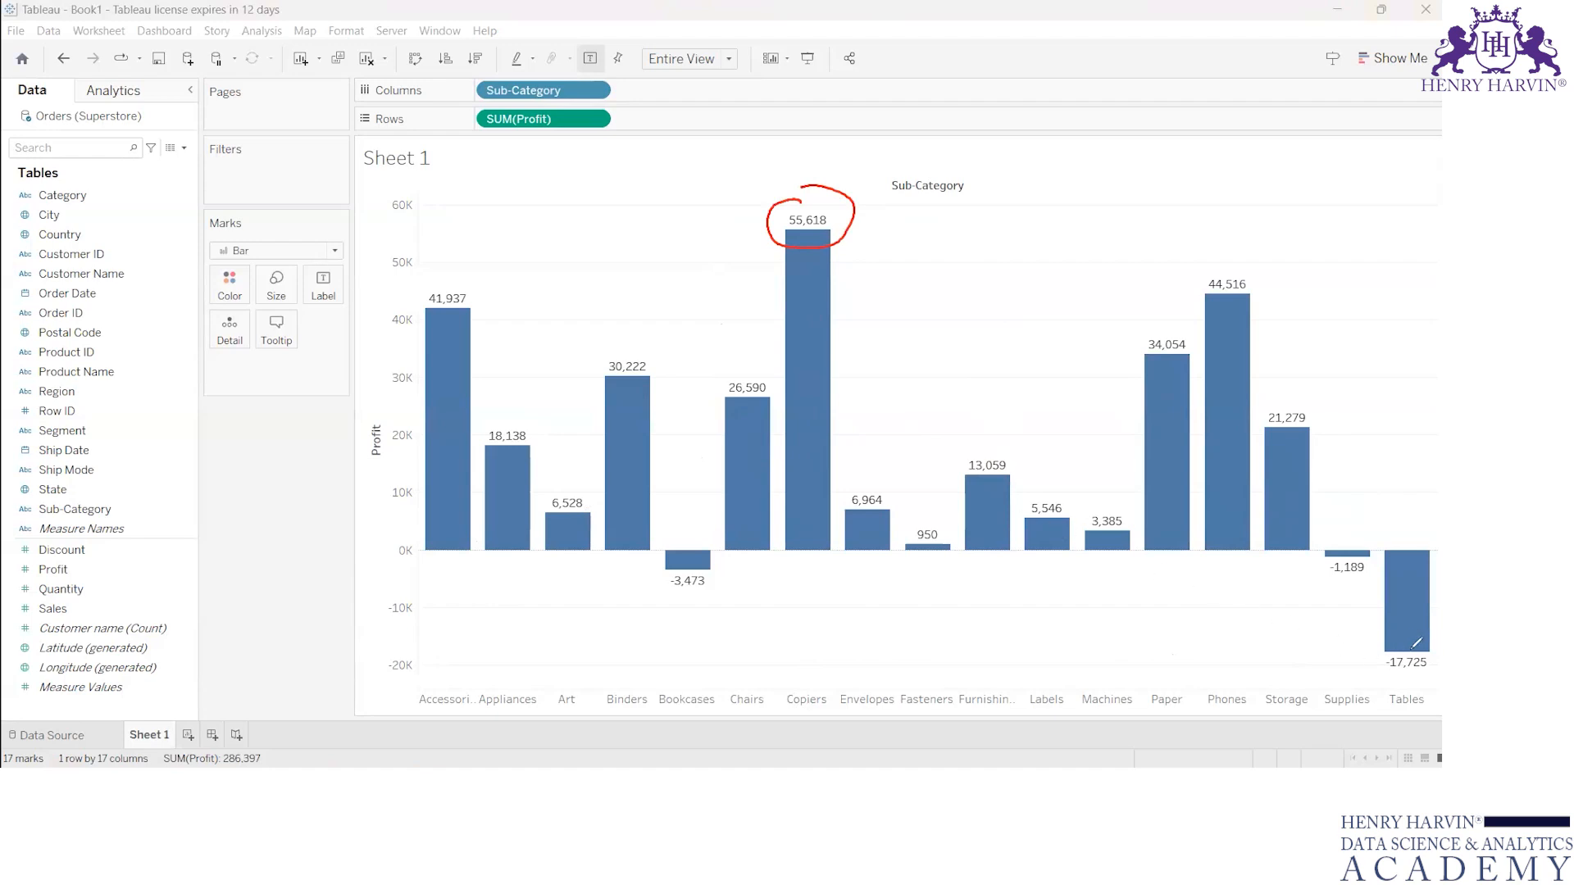
pyautogui.moveTo(1416, 640)
pyautogui.mouseDown()
pyautogui.moveTo(1440, 669)
pyautogui.moveTo(1401, 633)
pyautogui.mouseUp()
pyautogui.moveTo(1345, 539)
pyautogui.mouseDown()
pyautogui.moveTo(1316, 557)
pyautogui.moveTo(1363, 564)
pyautogui.moveTo(1353, 542)
pyautogui.mouseUp()
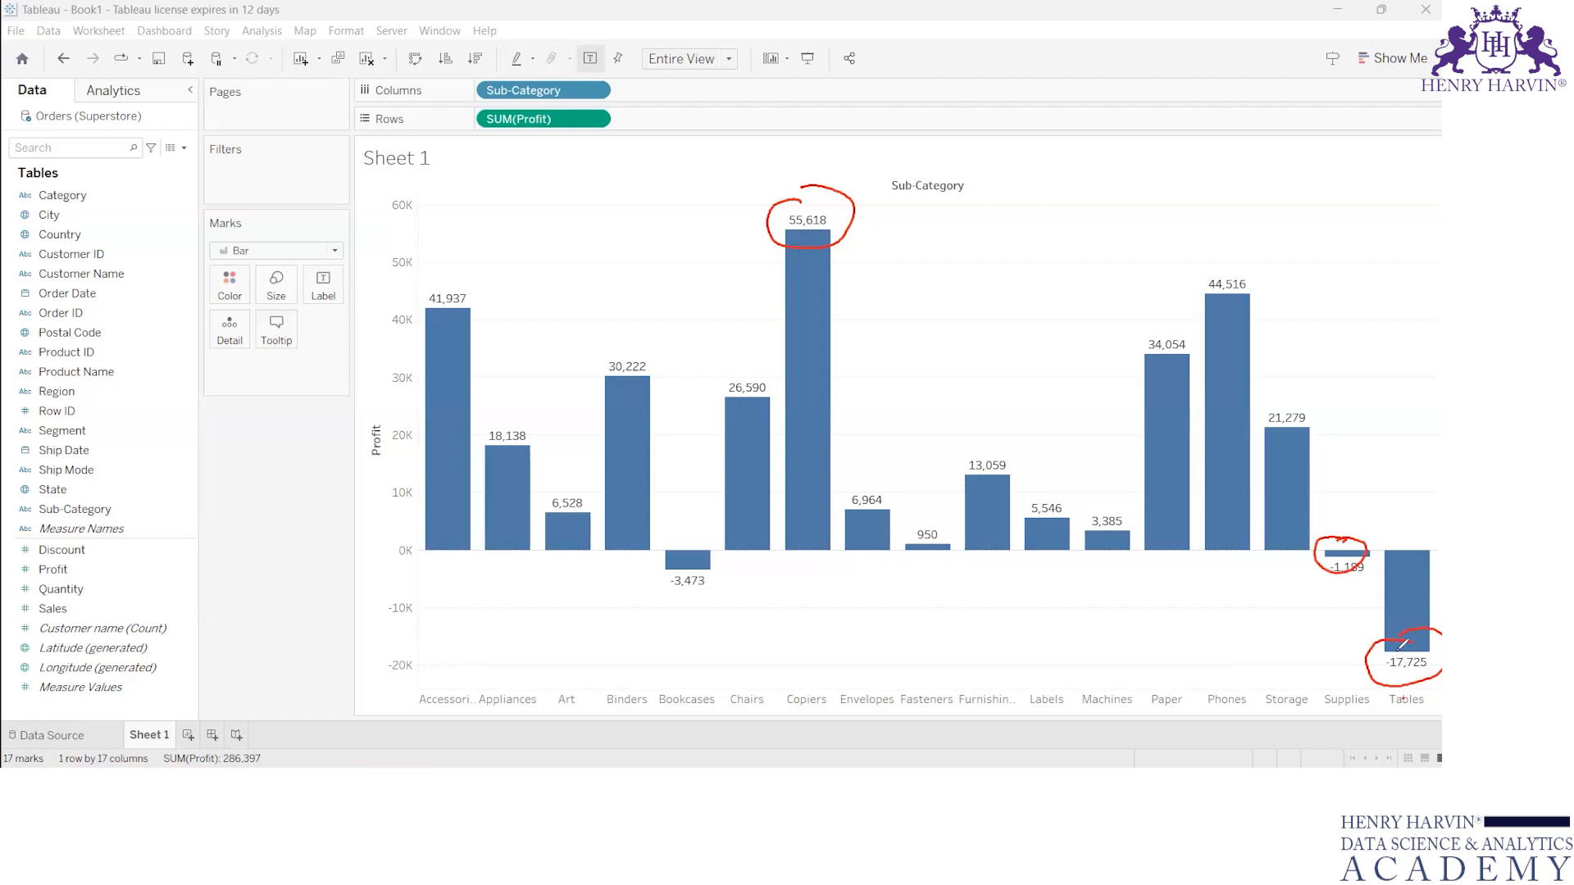
pyautogui.click(993, 81)
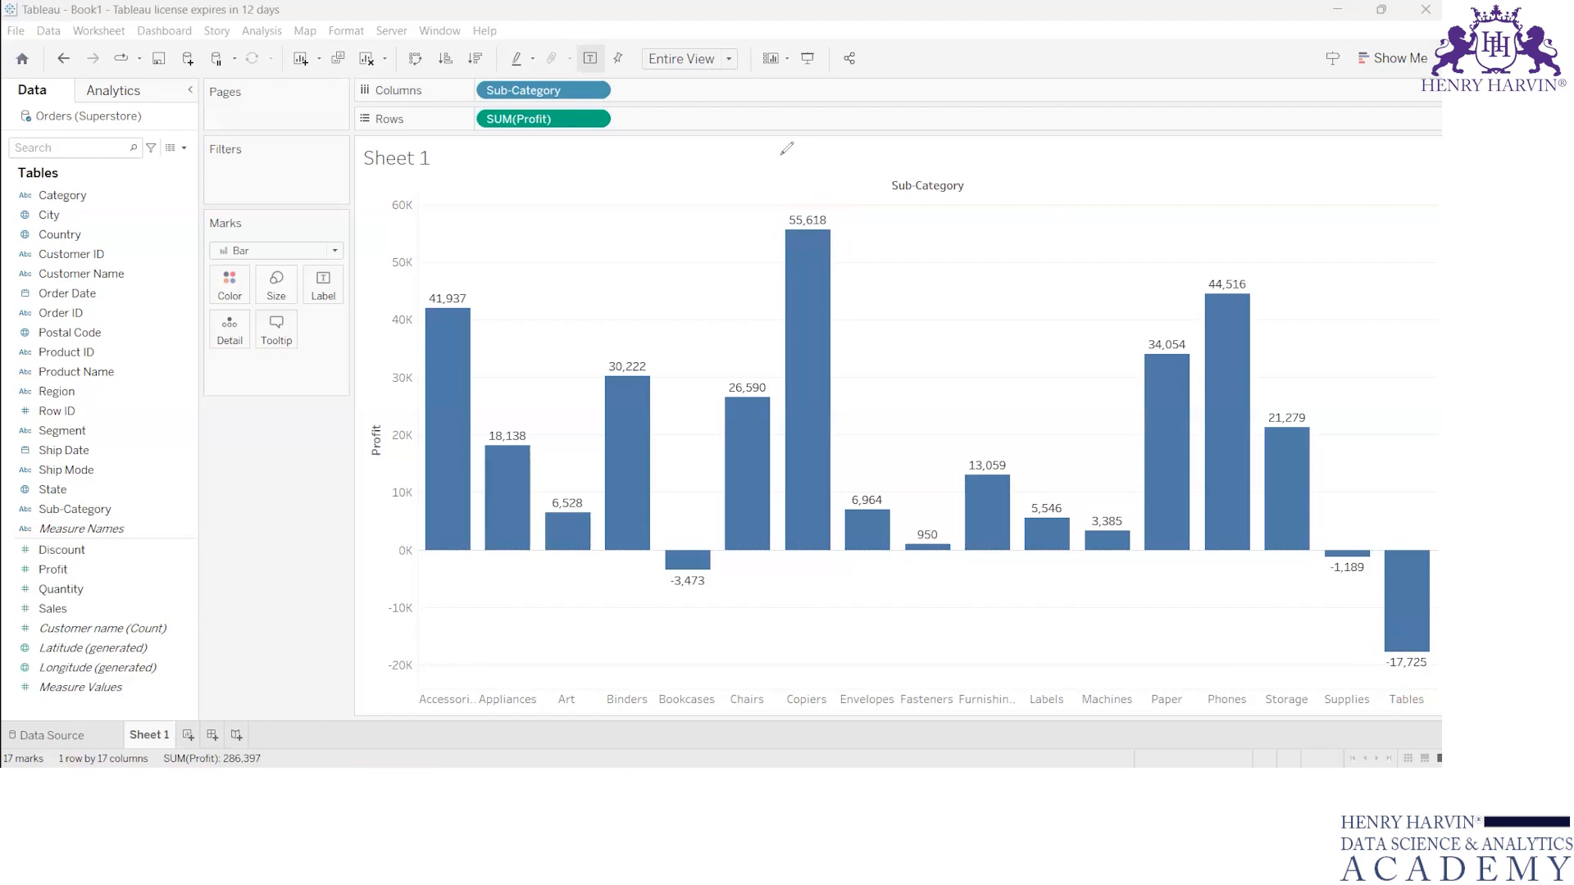
# Step: Switch to the Sample - Superstore workbook in Excel, circle the Category header, and clear the ink
pyautogui.moveTo(884, 55); pyautogui.dragTo(945, 12)
pyautogui.click(1049, 728)
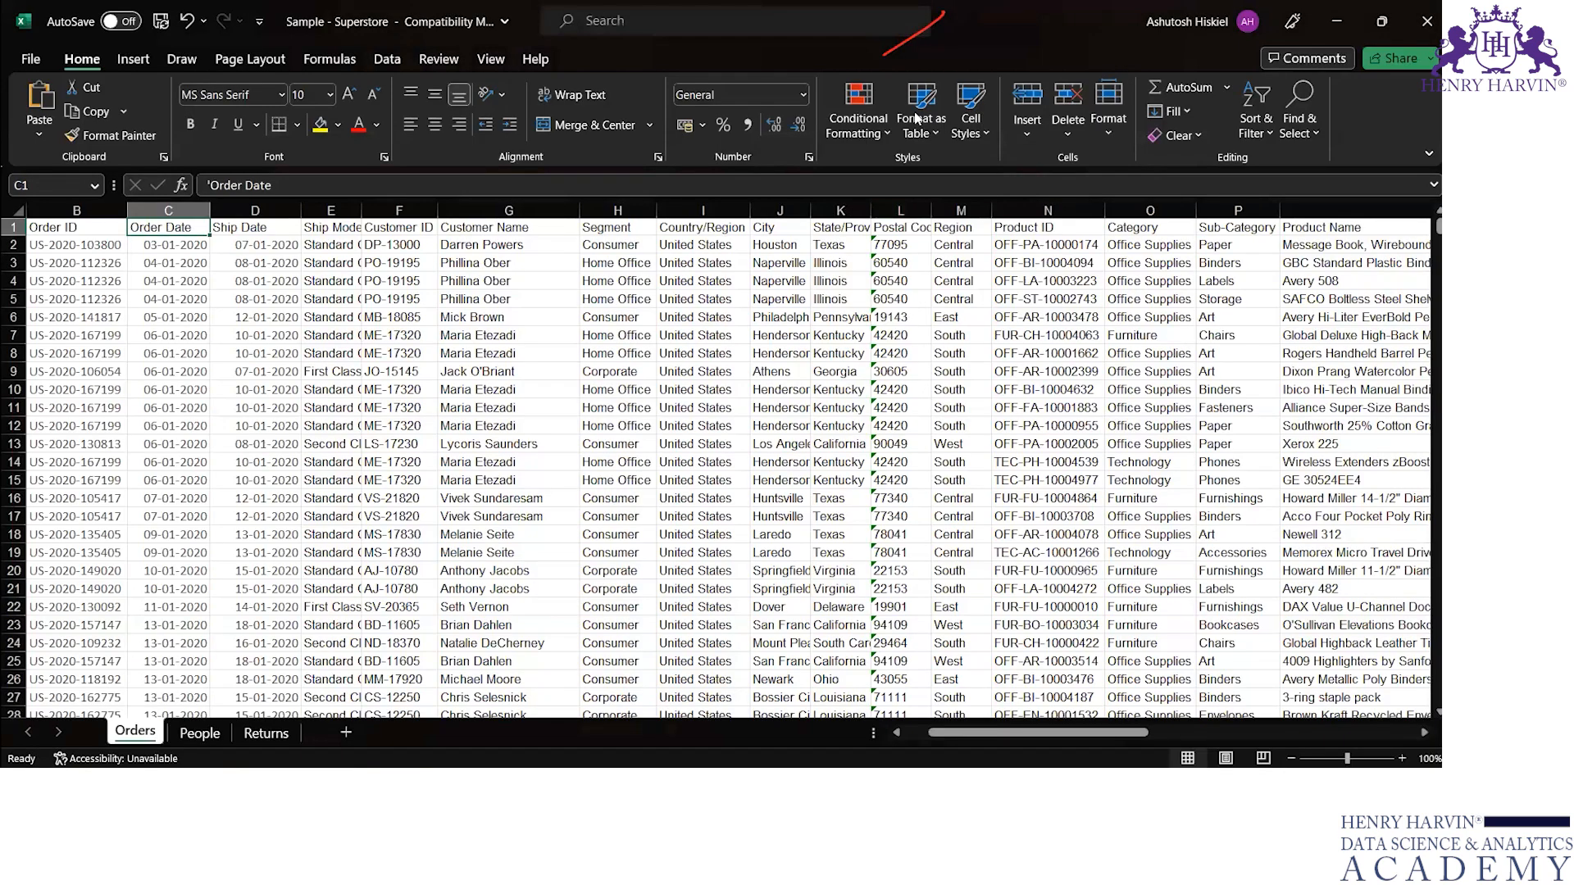
pyautogui.moveTo(1137, 212); pyautogui.dragTo(1148, 215)
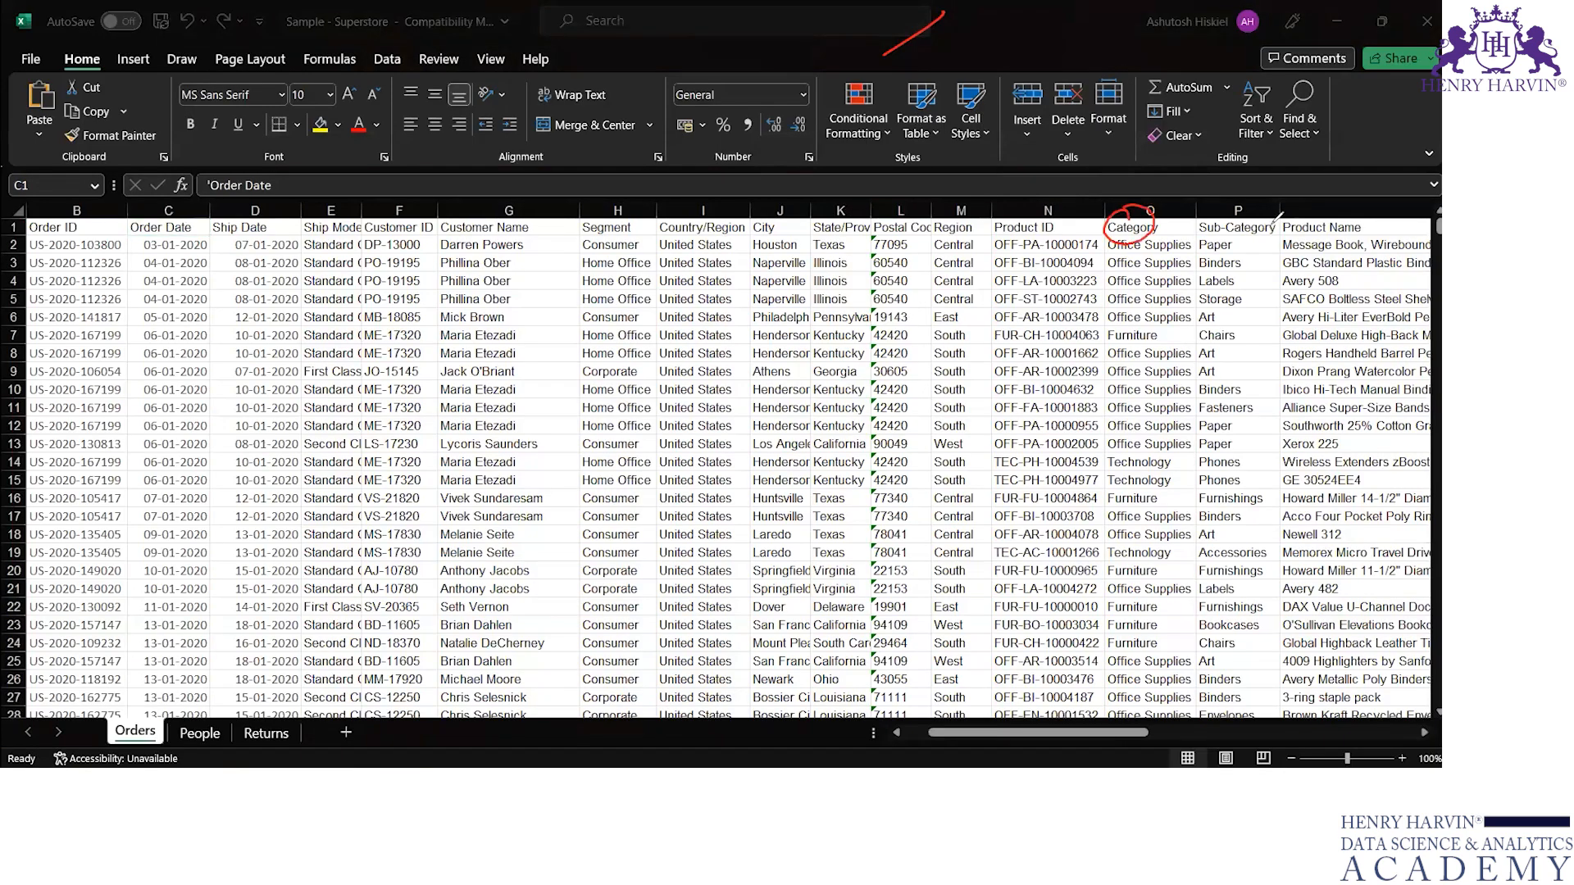
pyautogui.press('e')
# Step: Write and underline "data visualization" across the order rows, leave drawing mode, and switch back to Tableau
pyautogui.moveTo(520, 413)
pyautogui.mouseDown()
pyautogui.moveTo(514, 429)
pyautogui.moveTo(529, 416)
pyautogui.mouseUp()
pyautogui.moveTo(542, 397)
pyautogui.mouseDown()
pyautogui.moveTo(558, 402)
pyautogui.moveTo(586, 361)
pyautogui.moveTo(594, 371)
pyautogui.moveTo(692, 299)
pyautogui.moveTo(763, 287)
pyautogui.moveTo(787, 256)
pyautogui.moveTo(802, 278)
pyautogui.moveTo(875, 226)
pyautogui.moveTo(918, 230)
pyautogui.mouseUp()
pyautogui.moveTo(711, 373); pyautogui.dragTo(911, 283)
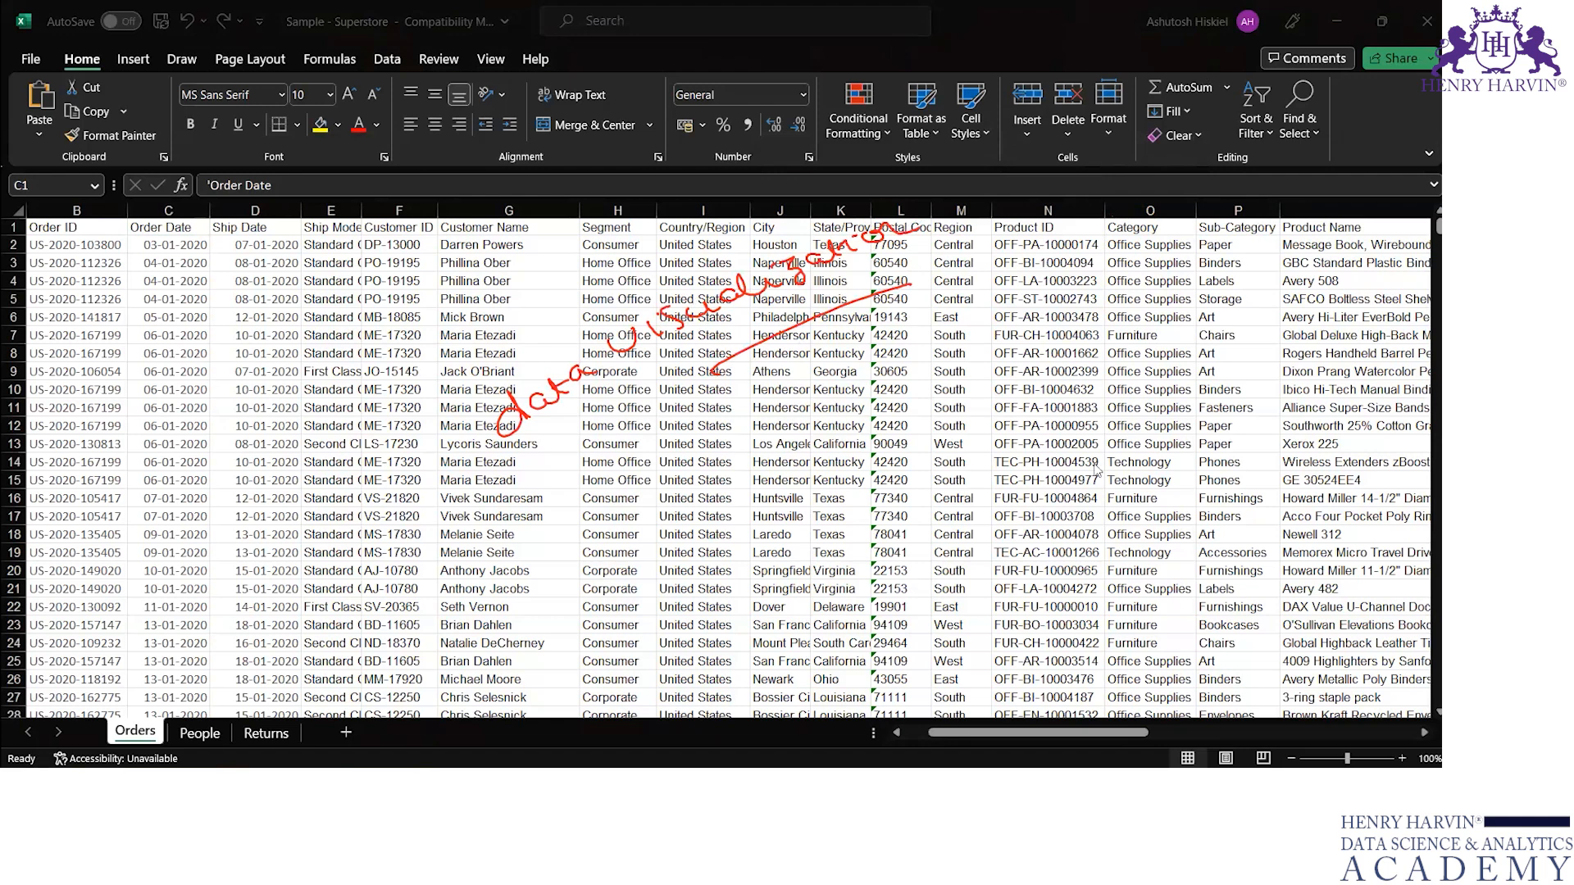
pyautogui.press('Escape')
pyautogui.click(1070, 789)
# Step: Recolor the profit bars light red with a black border and make them narrower
pyautogui.moveTo(612, 418)
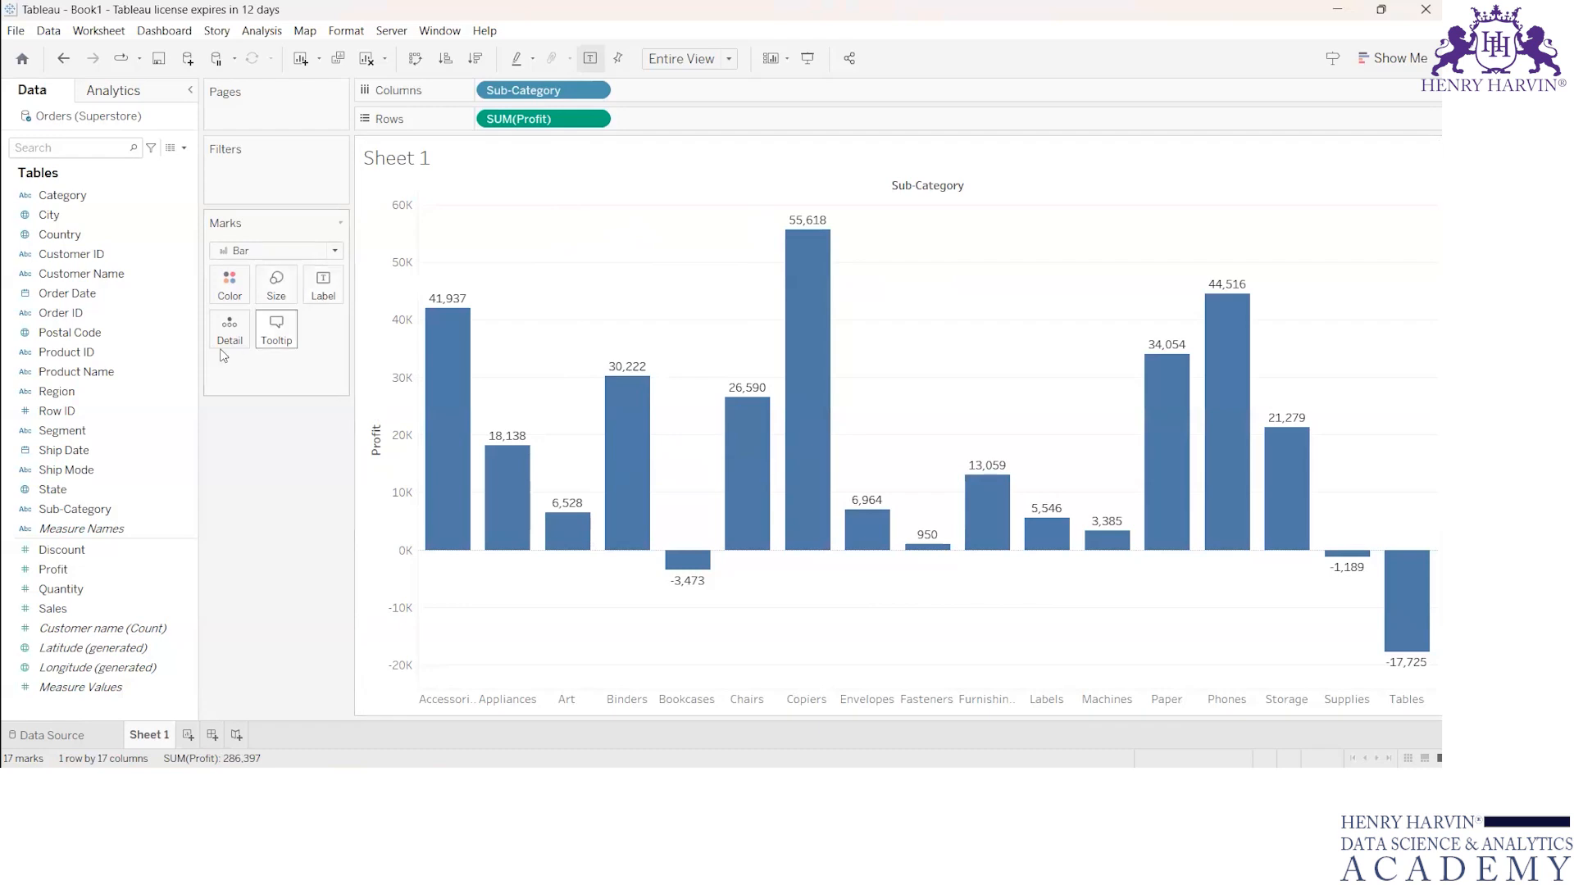
pyautogui.click(231, 287)
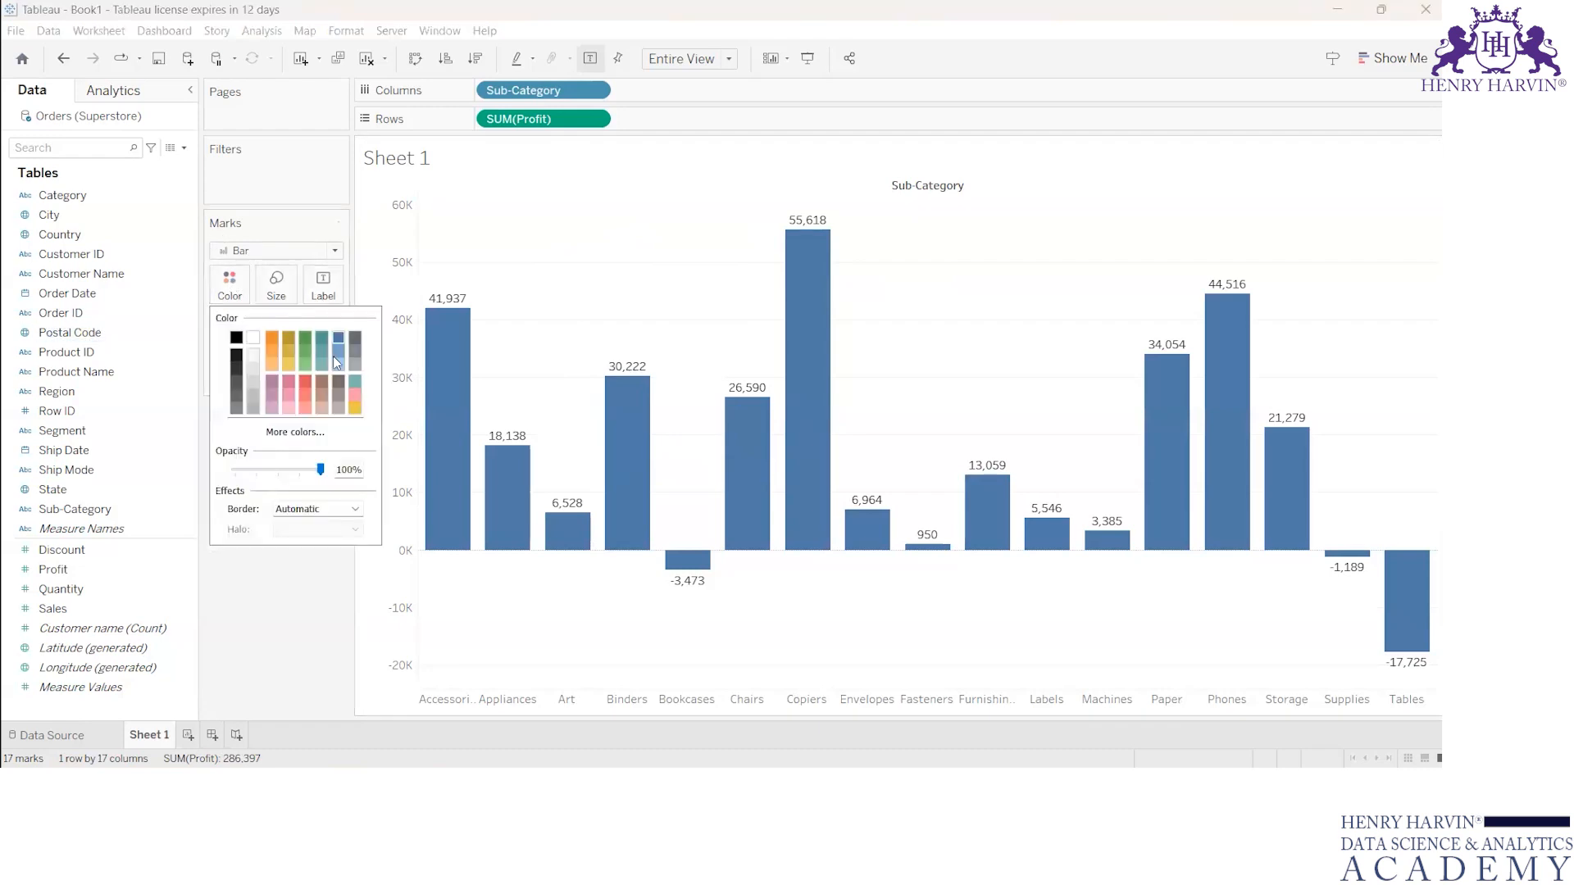
pyautogui.click(305, 395)
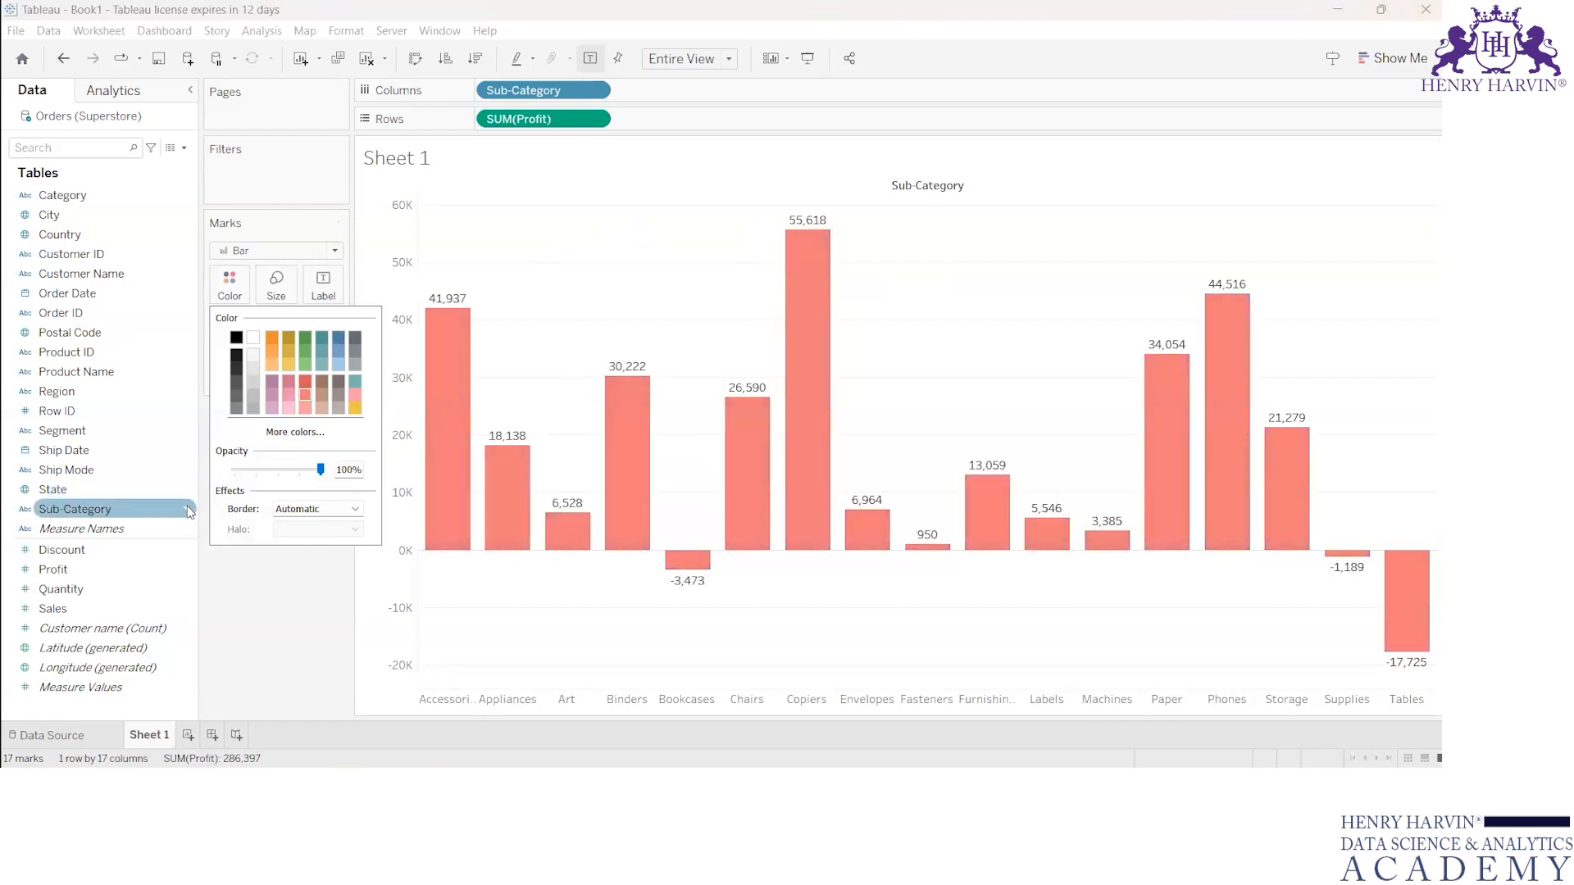
pyautogui.click(356, 509)
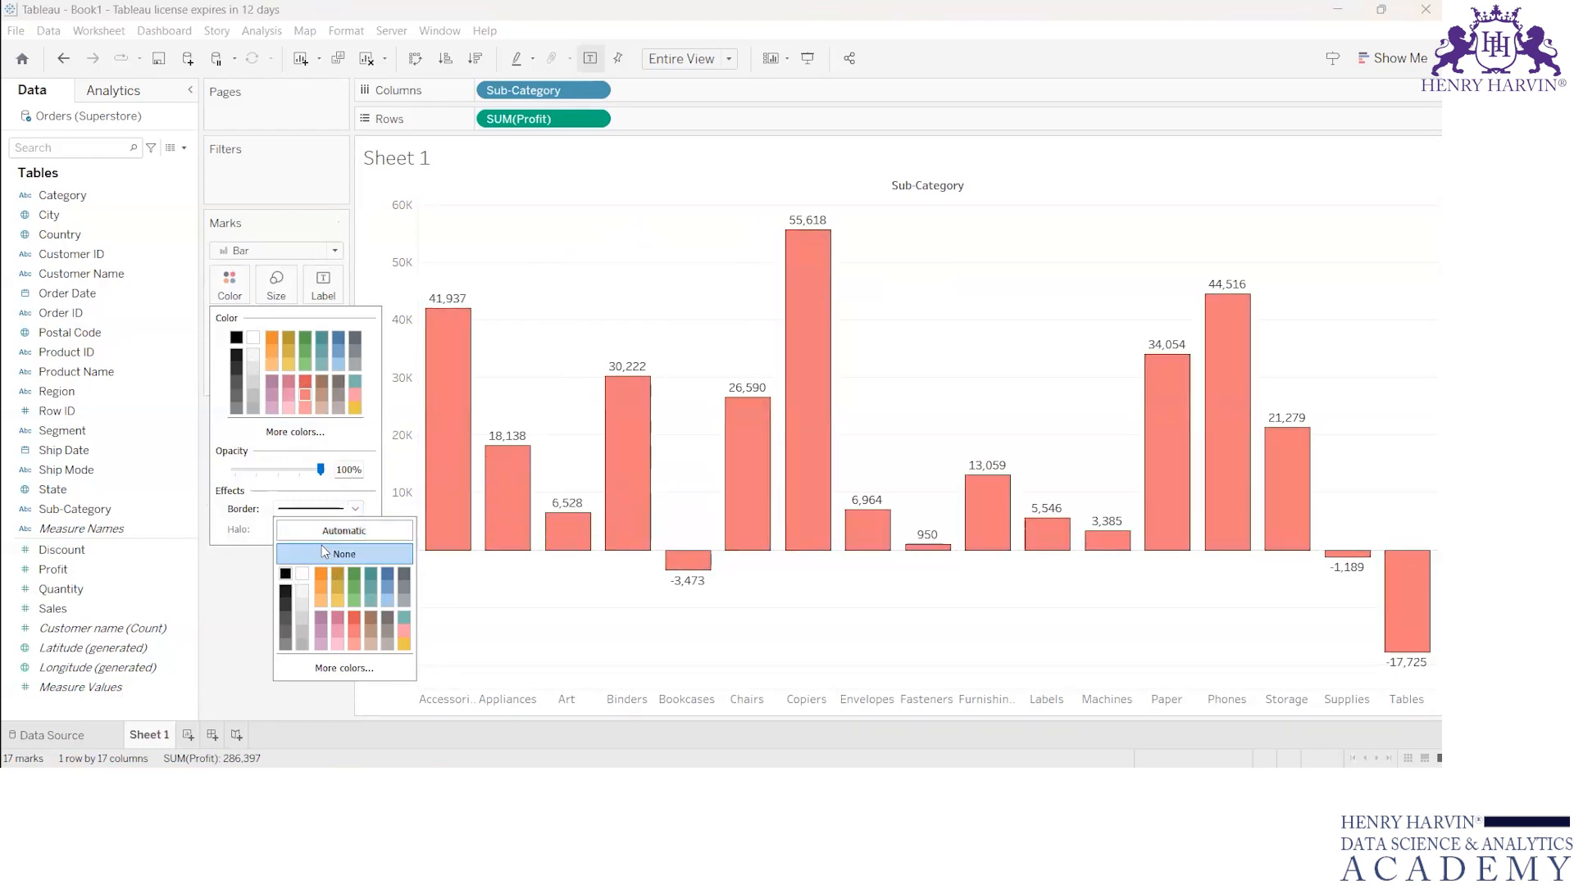
pyautogui.click(287, 296)
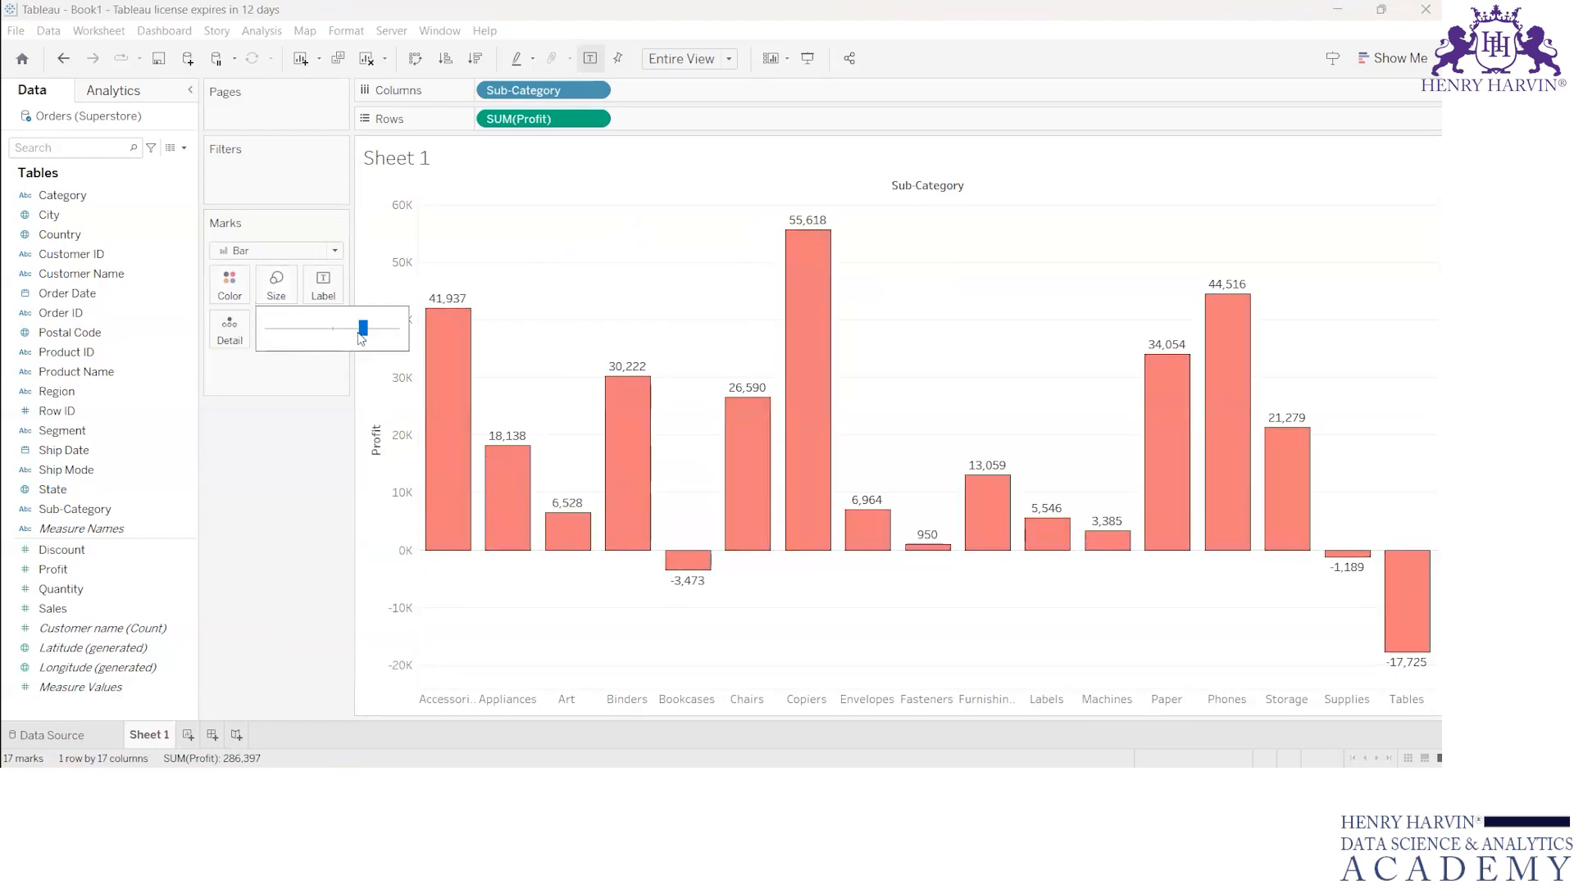
pyautogui.moveTo(362, 339); pyautogui.dragTo(328, 330)
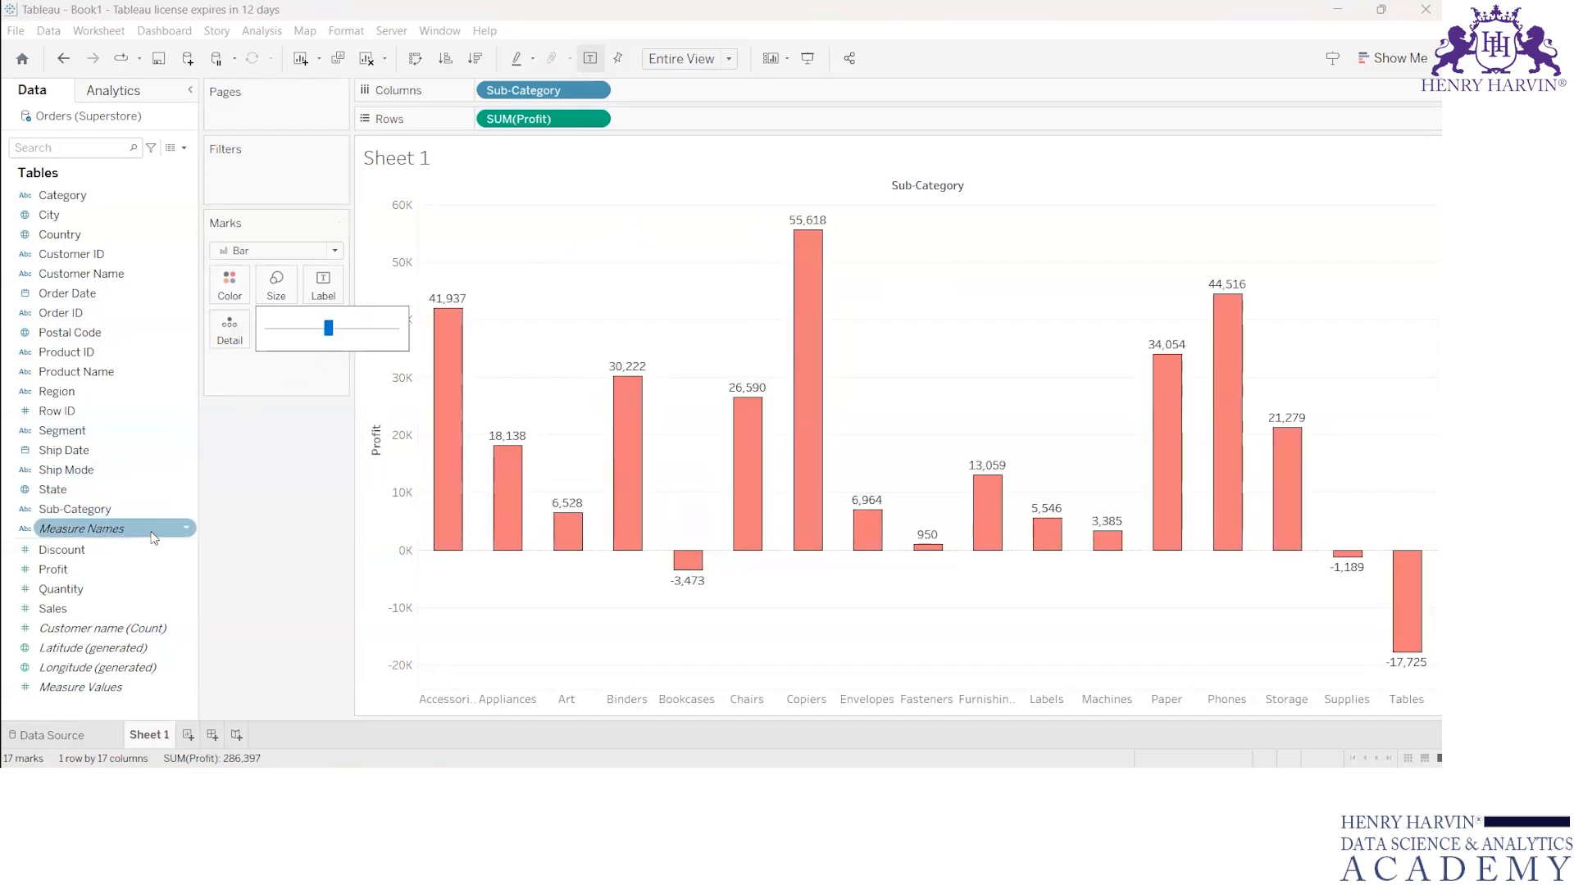
pyautogui.click(277, 443)
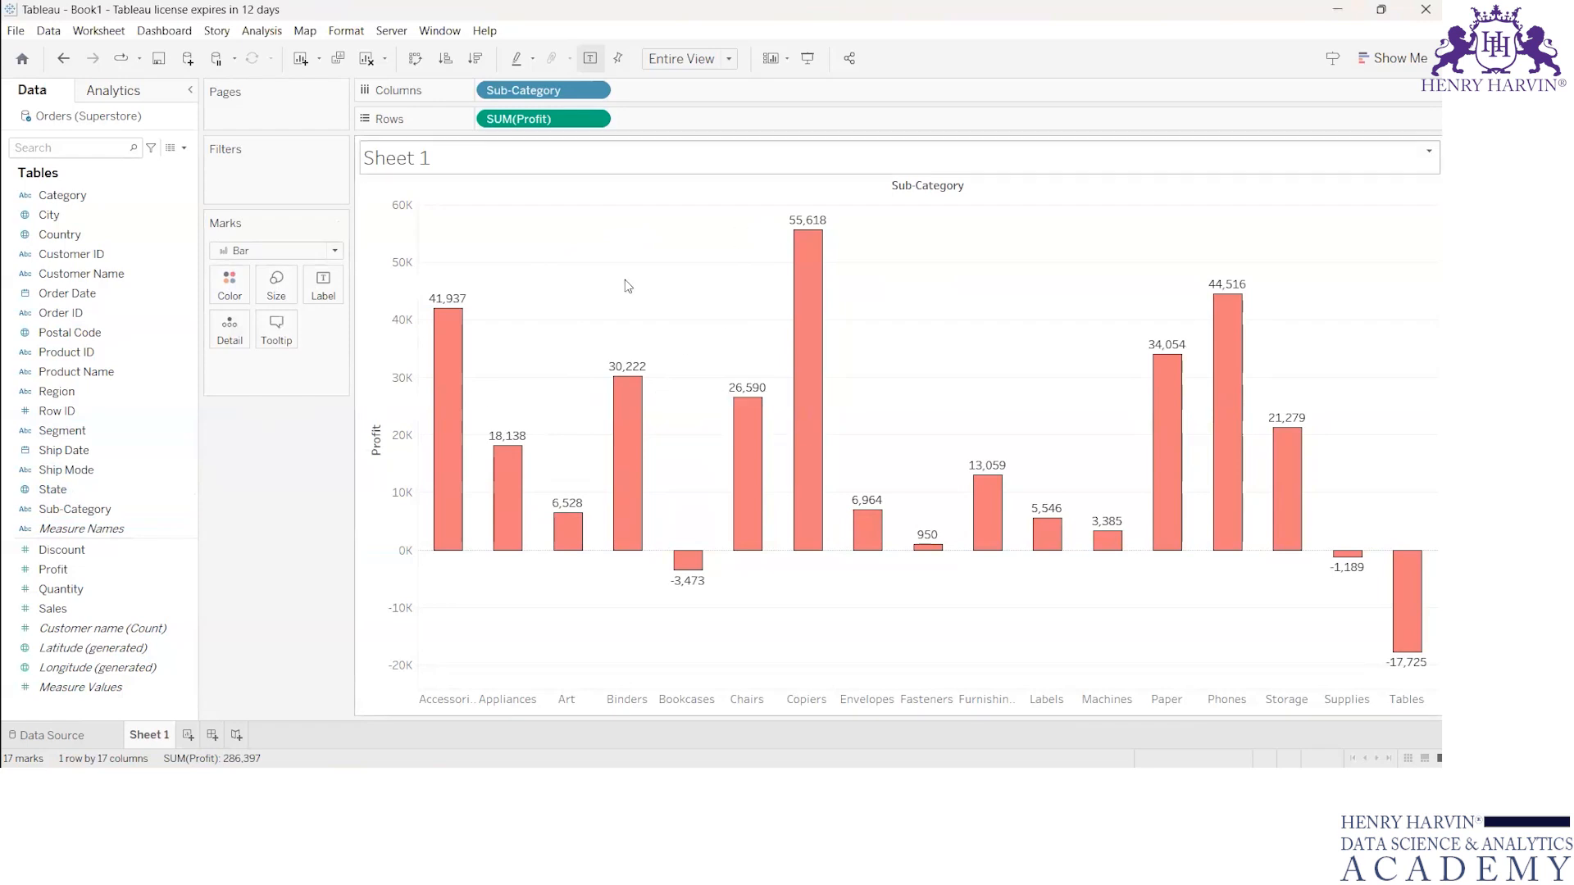
# Step: Review the tooltip settings without changing them, add Region as detail to the bars, and inspect the Appliances segment
pyautogui.click(276, 328)
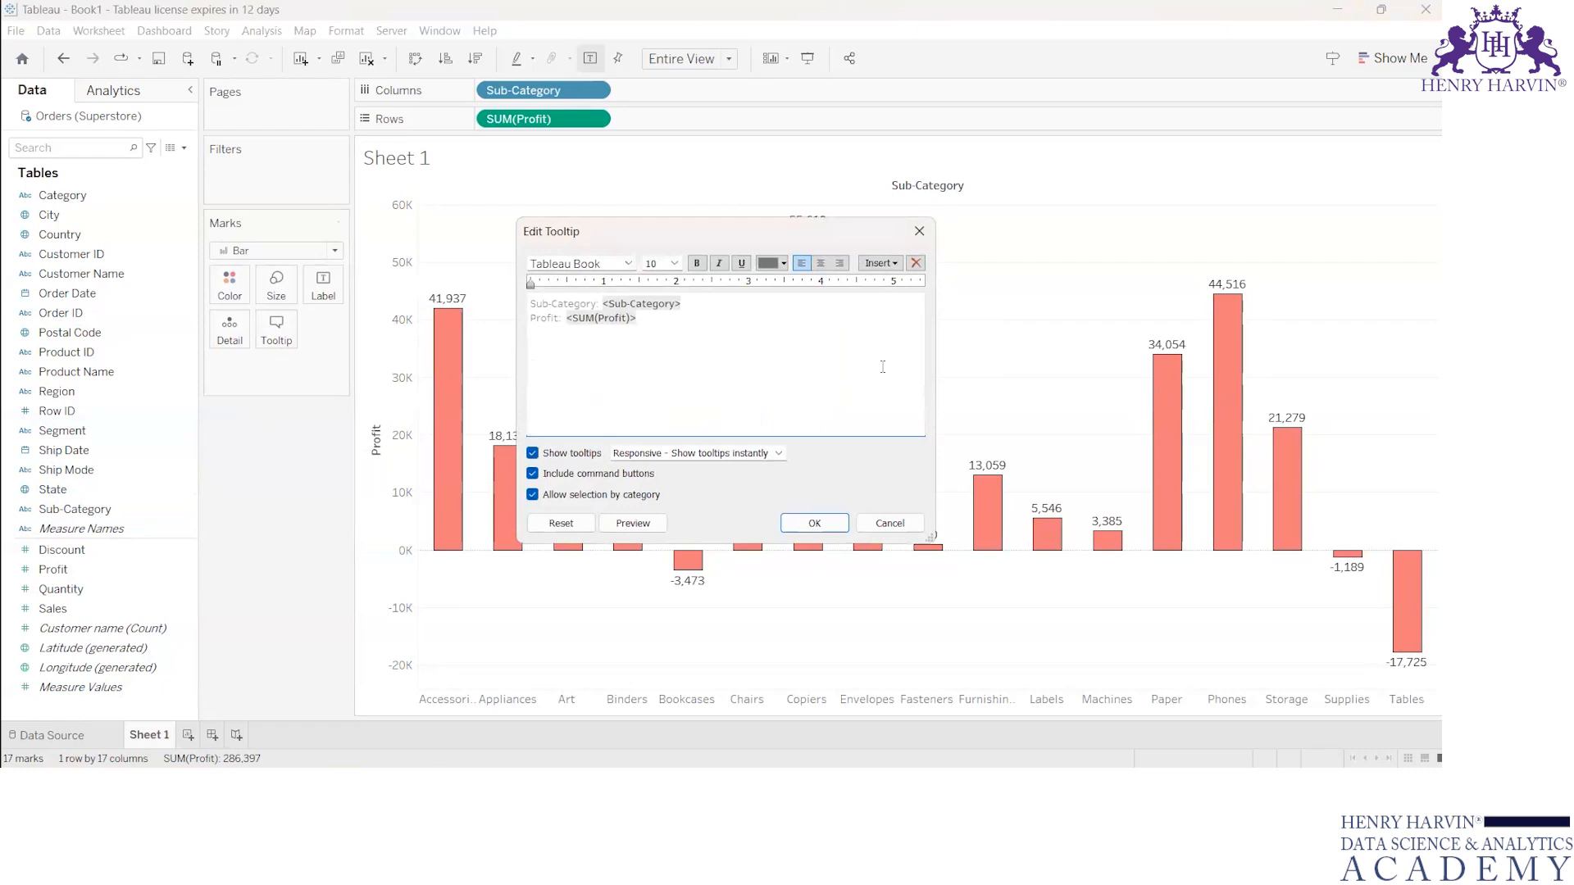
pyautogui.click(890, 523)
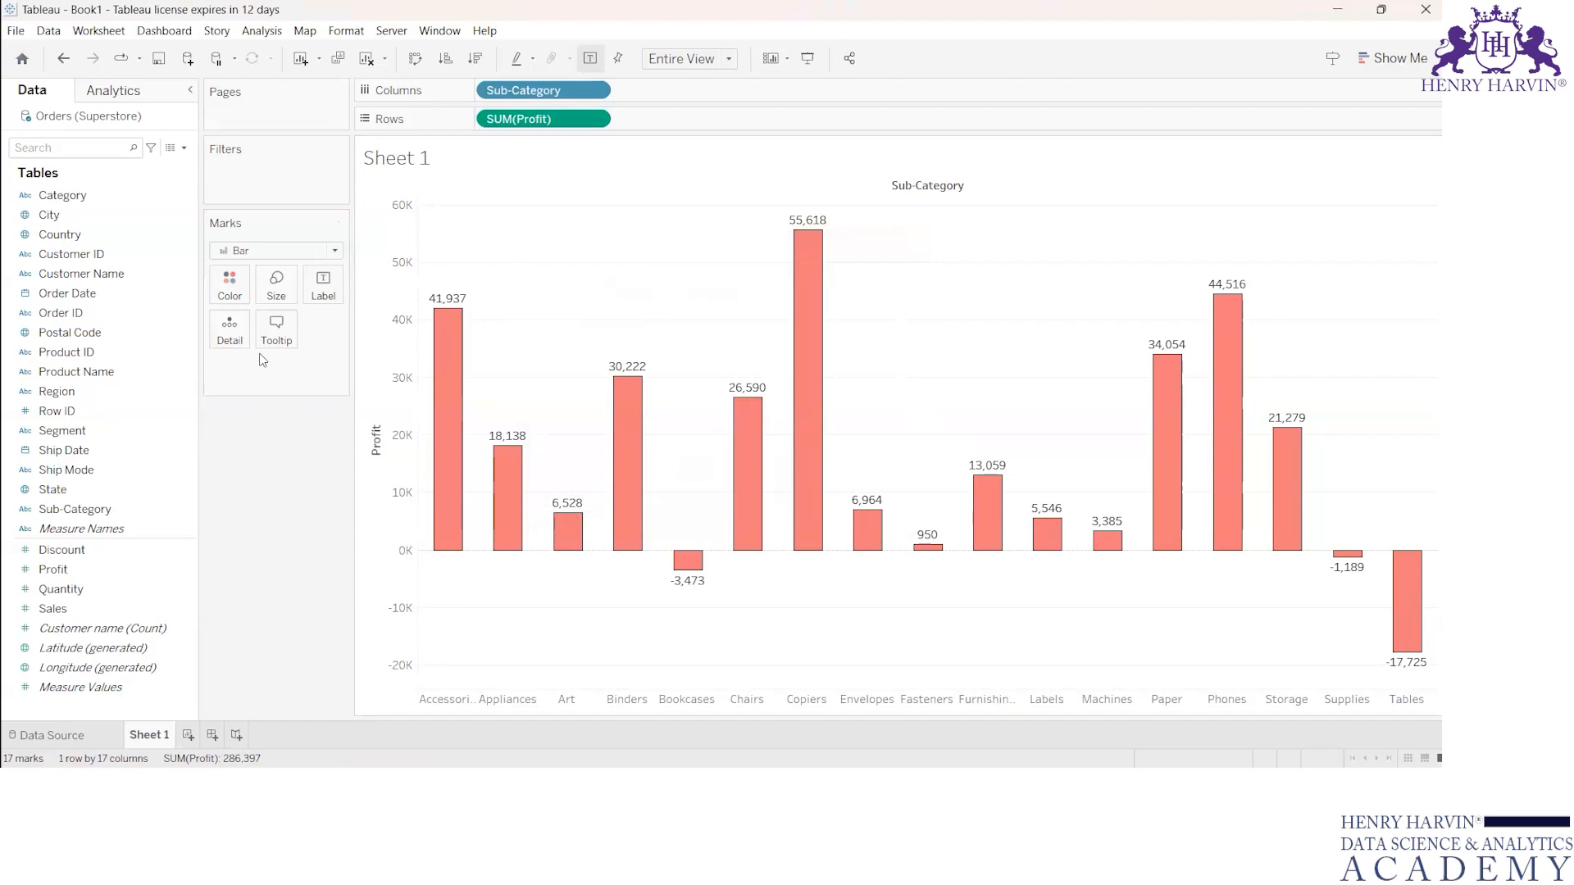
pyautogui.click(77, 476)
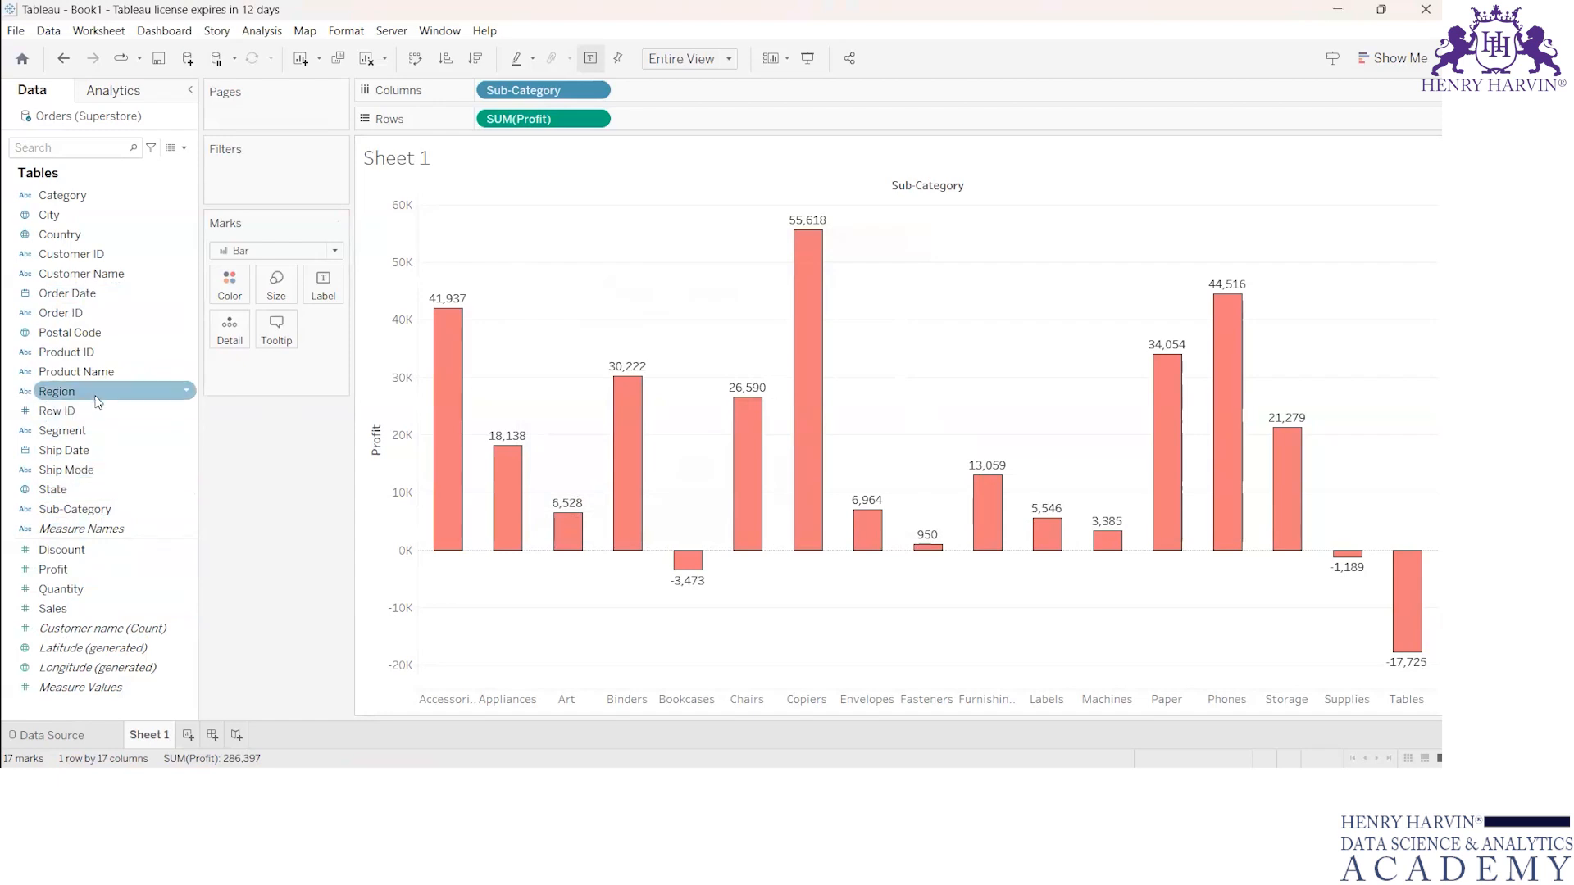
pyautogui.moveTo(97, 400); pyautogui.dragTo(232, 331)
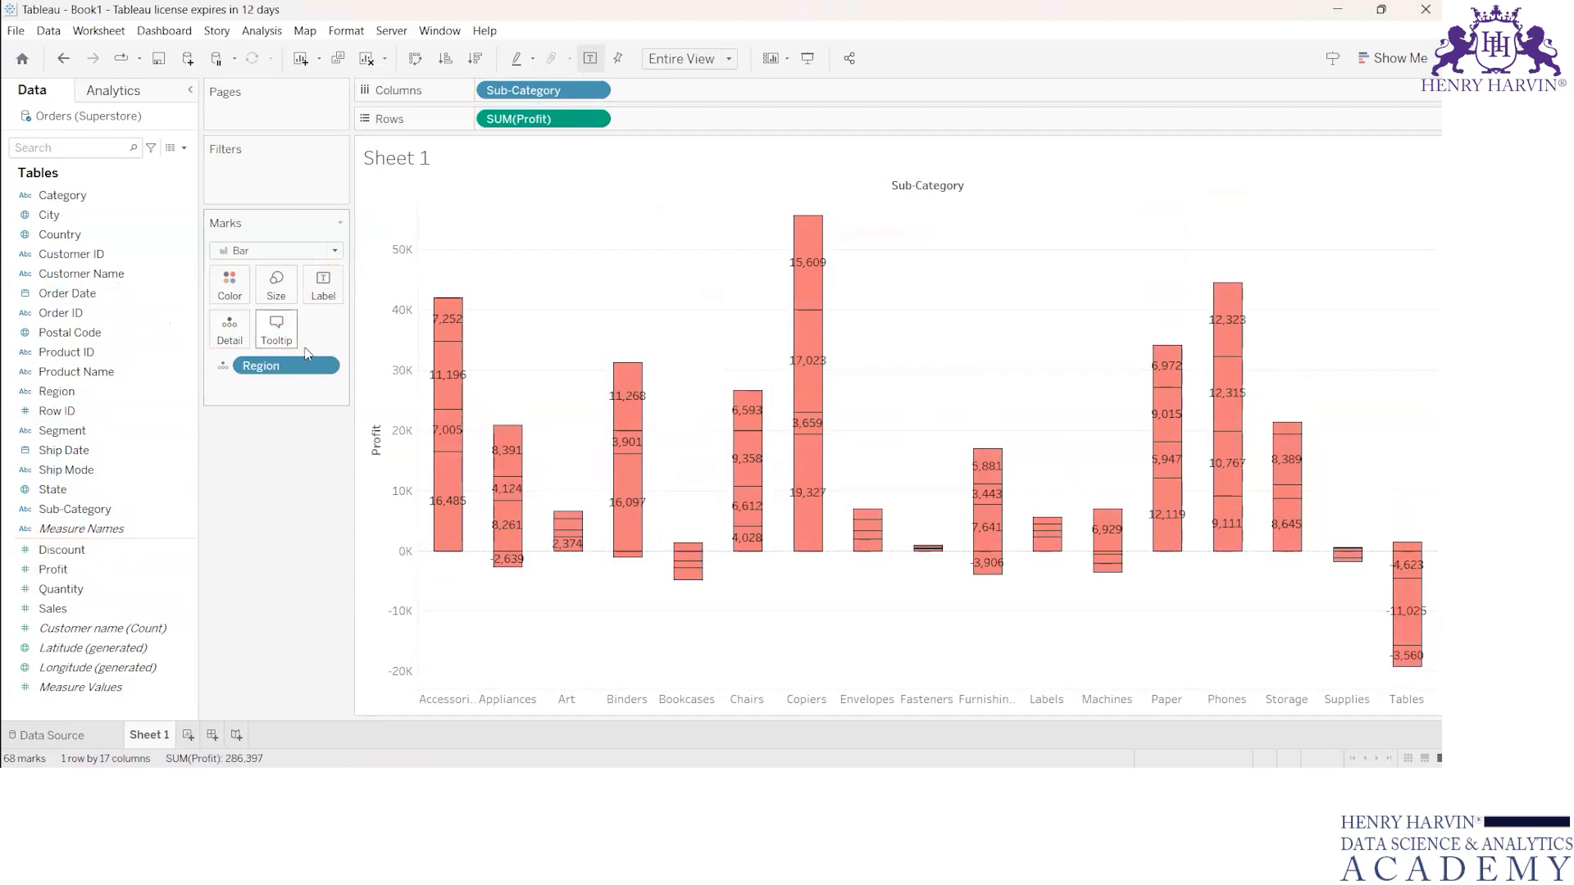
pyautogui.moveTo(494, 535)
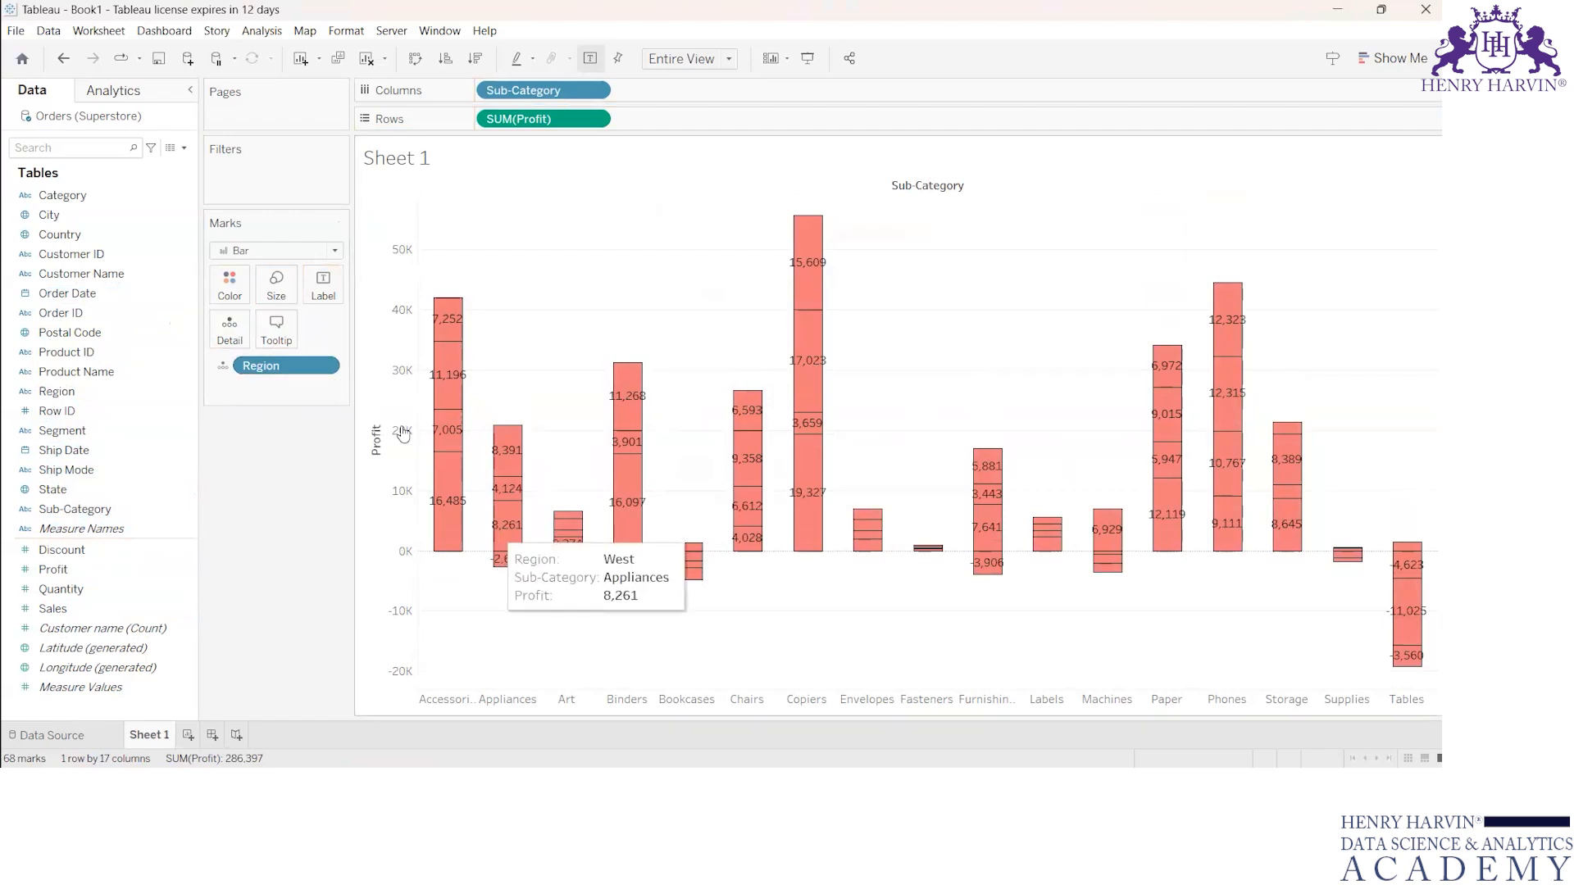
# Step: Color the bar segments by Region and turn off the mark labels
pyautogui.moveTo(261, 366); pyautogui.dragTo(229, 300)
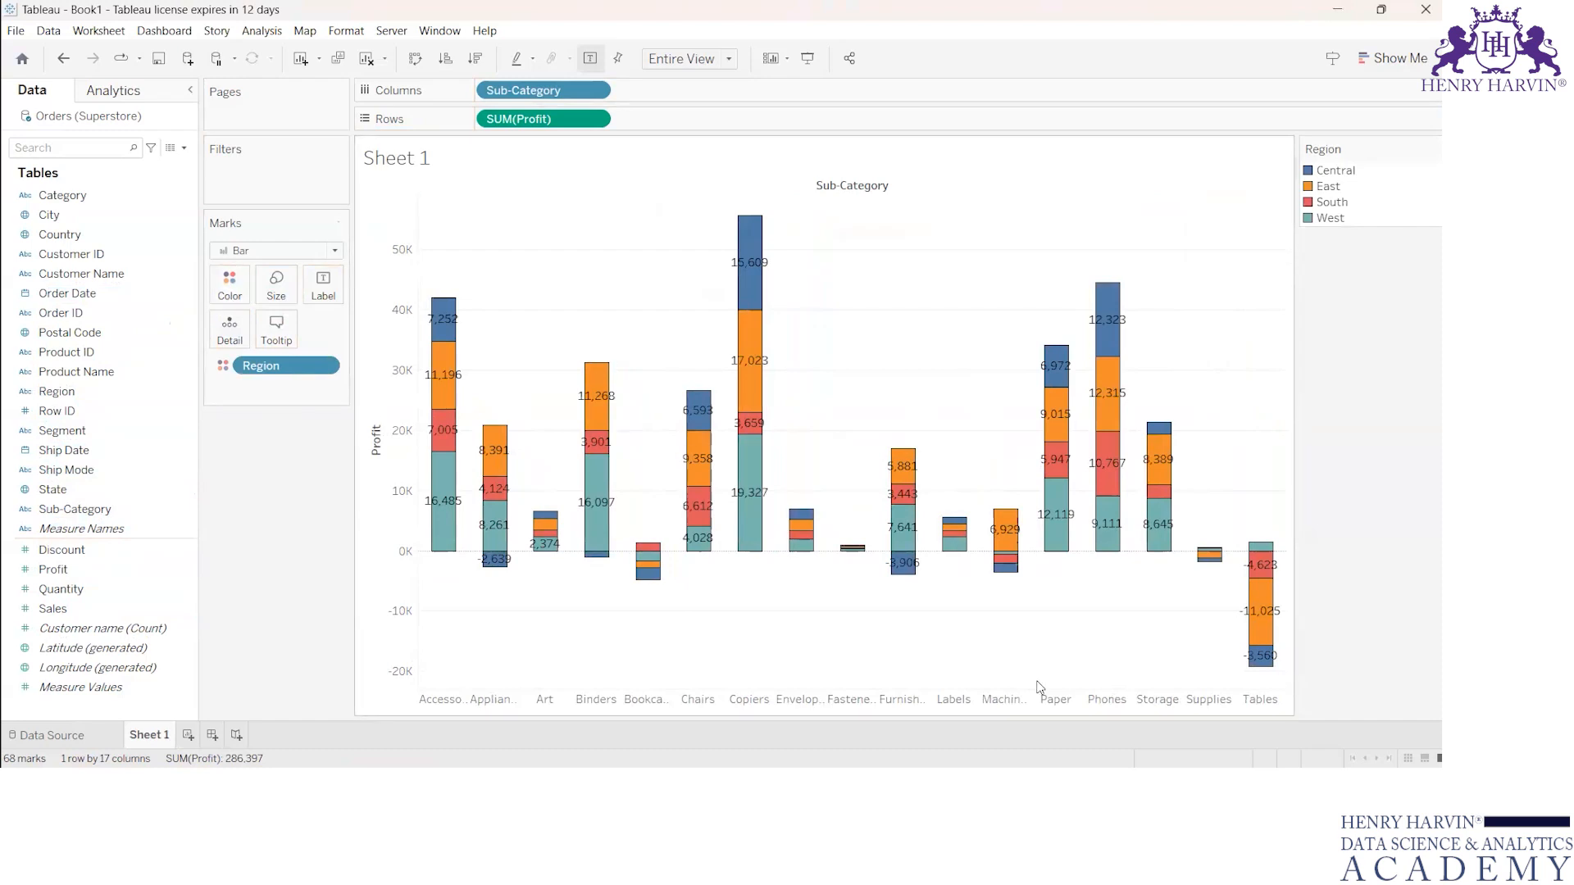
pyautogui.click(325, 288)
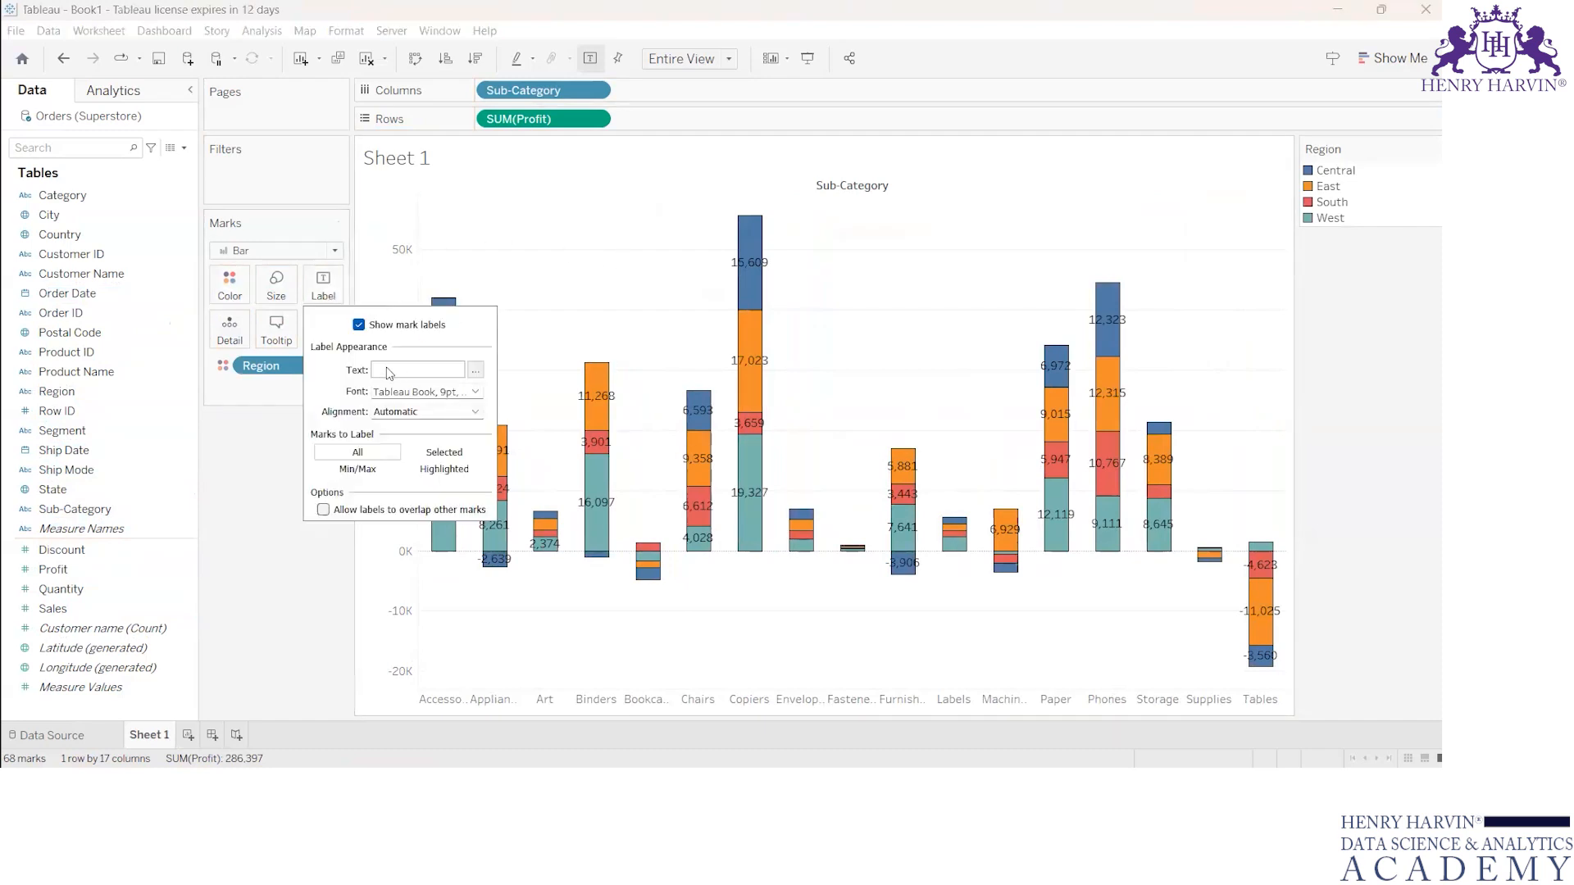
pyautogui.click(358, 325)
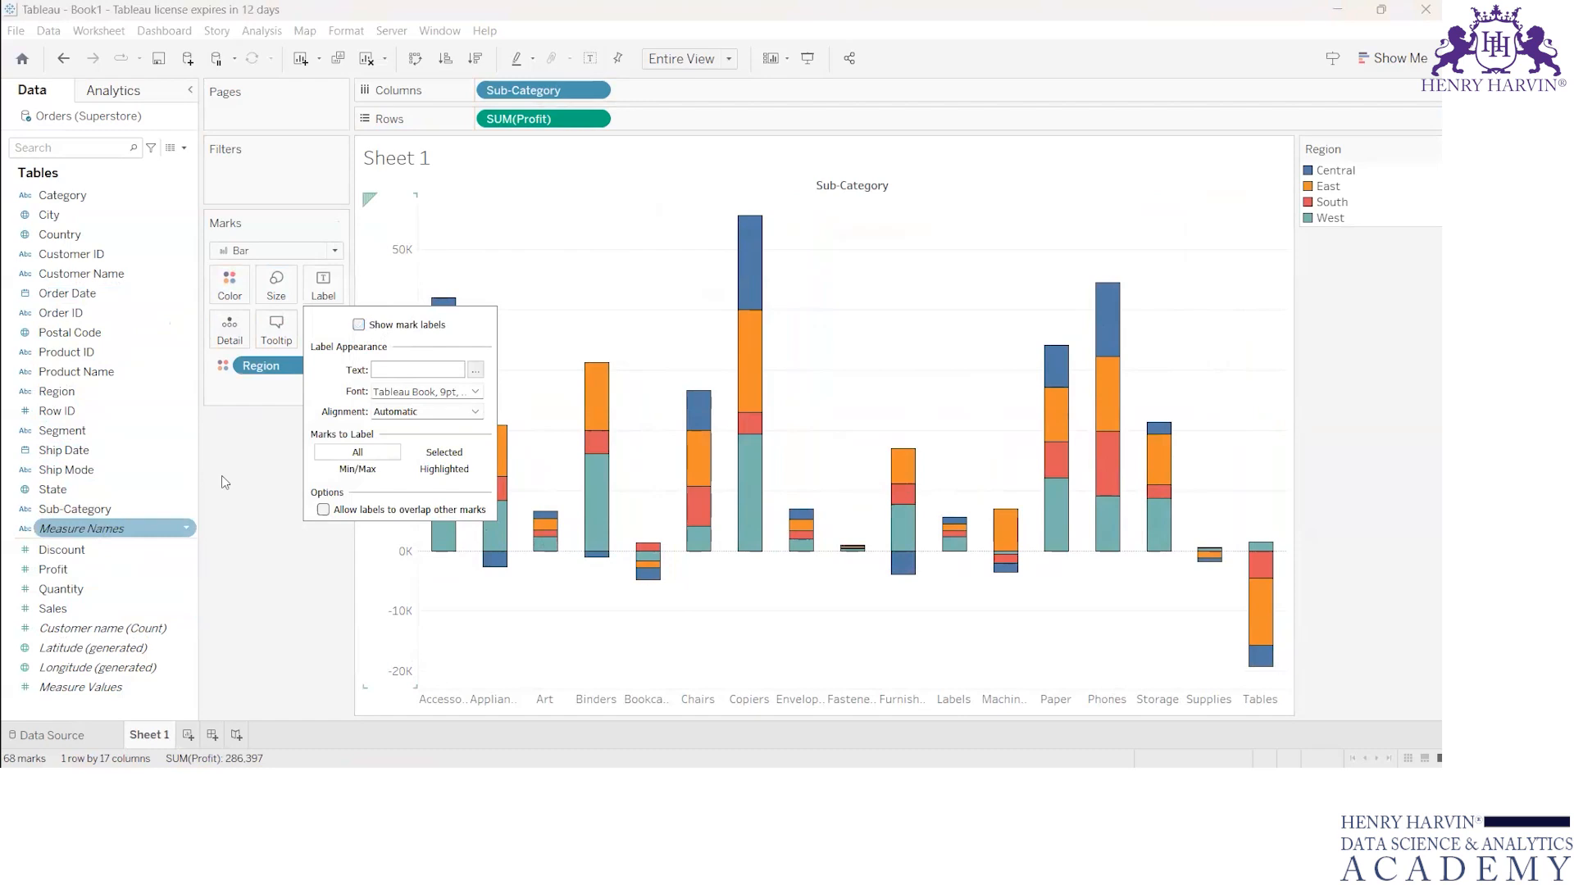
pyautogui.click(291, 550)
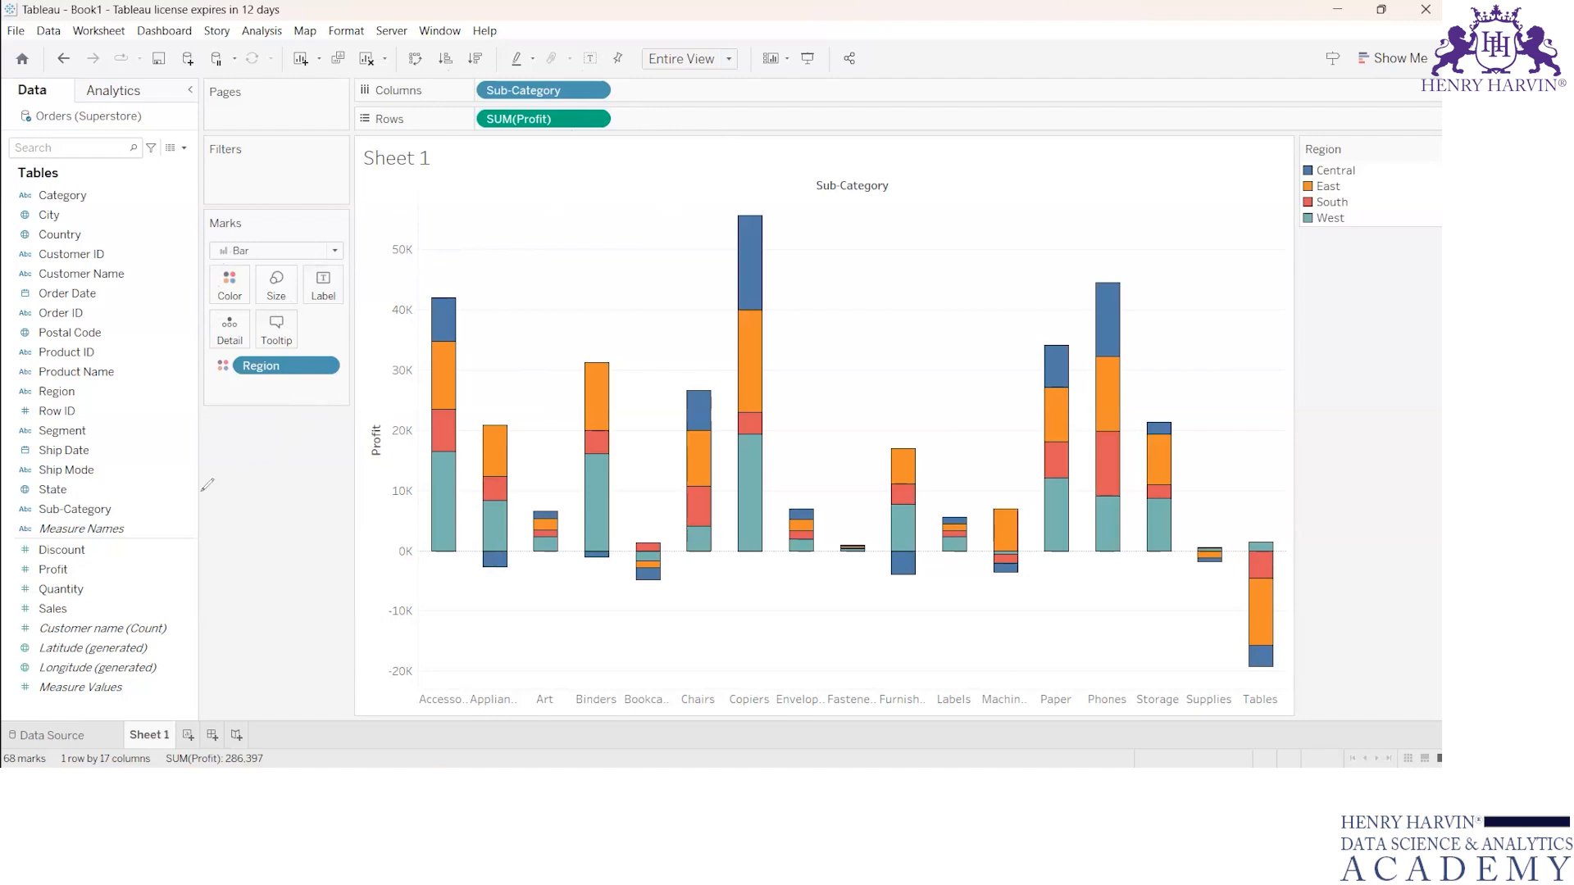
# Step: Mark the Sub-Category and SUM(Profit) pills, link them with an arrow, and undo the last stroke by the Tables bar
pyautogui.click(508, 89)
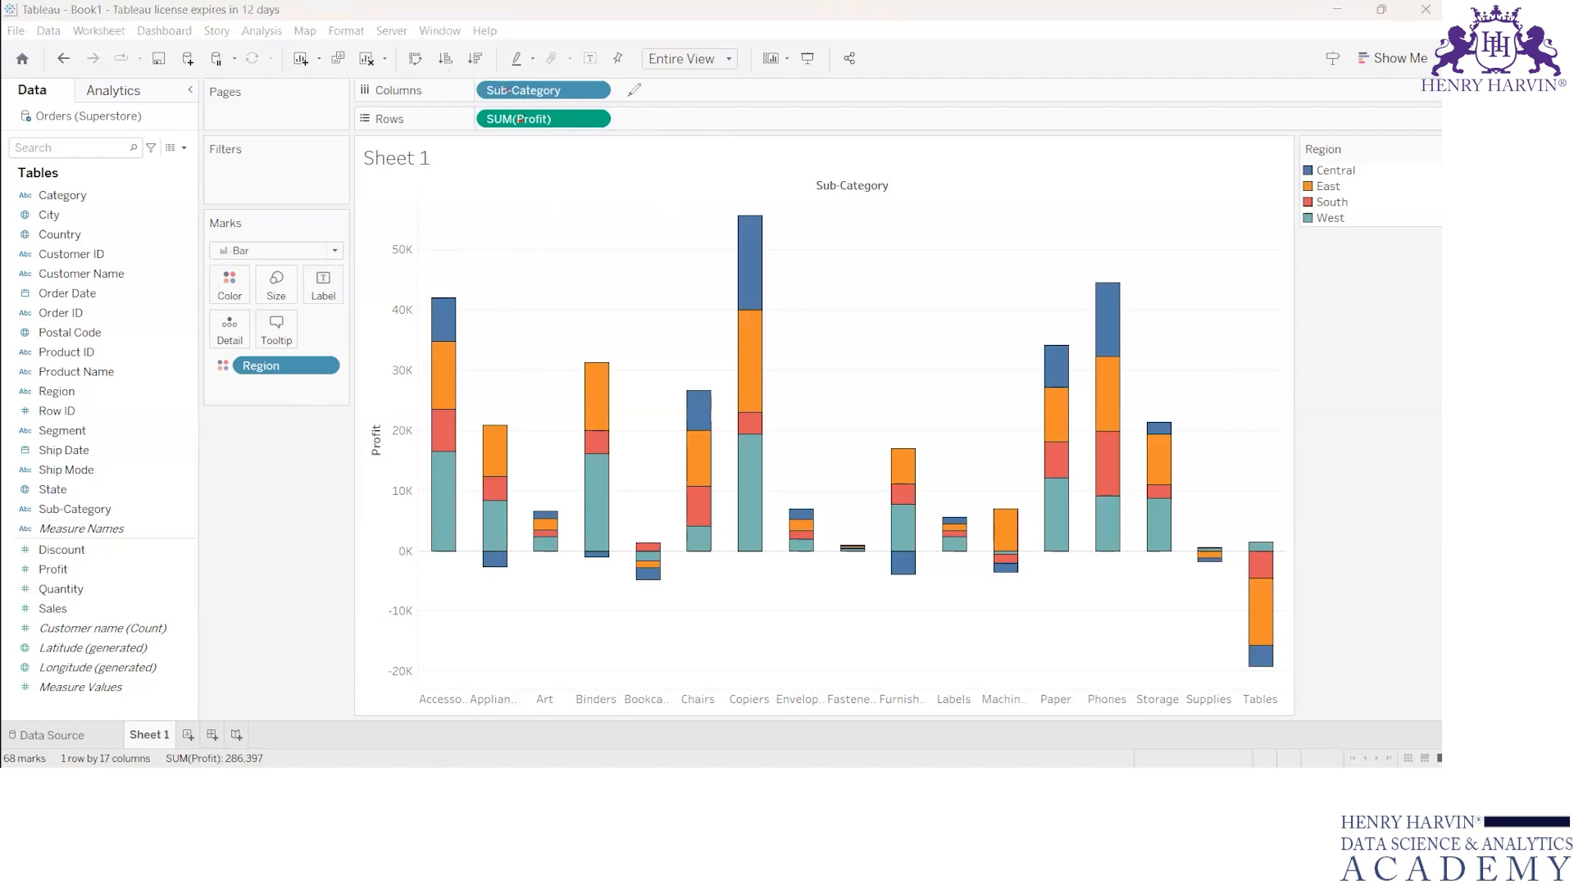
pyautogui.moveTo(613, 90); pyautogui.dragTo(623, 116)
pyautogui.moveTo(1285, 585); pyautogui.dragTo(1321, 578)
pyautogui.hotkey('ctrl', 'z')
# Step: Write "Requirement" over the chart, clear the ink, and write and underline "Analytical thinking" in its place
pyautogui.moveTo(816, 244)
pyautogui.mouseDown()
pyautogui.moveTo(820, 289)
pyautogui.moveTo(852, 256)
pyautogui.moveTo(902, 246)
pyautogui.moveTo(934, 197)
pyautogui.moveTo(980, 205)
pyautogui.moveTo(1089, 145)
pyautogui.mouseUp()
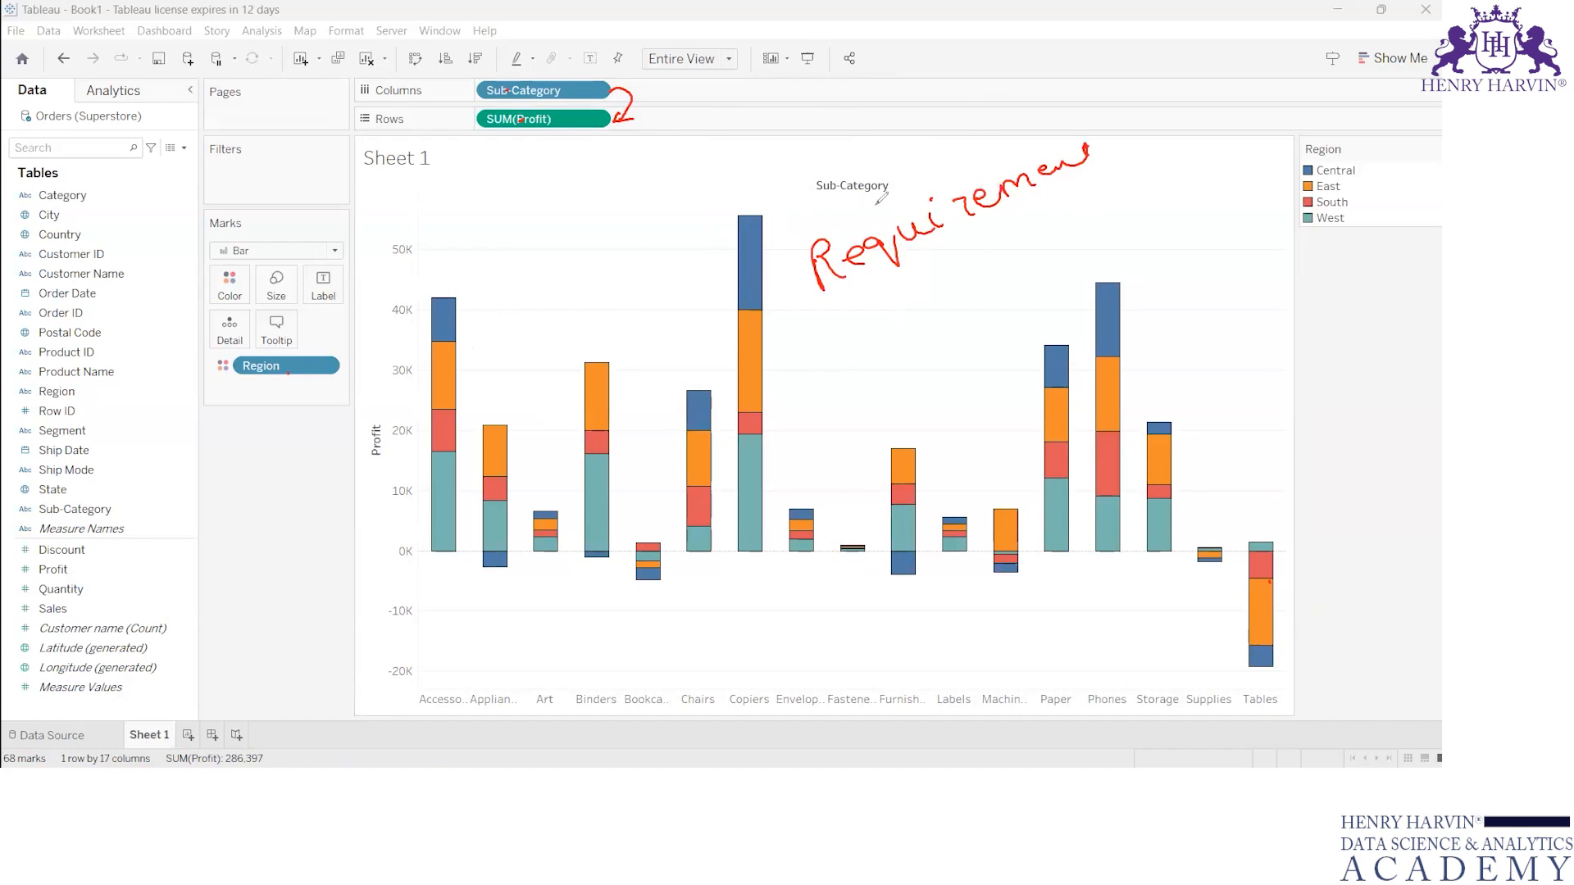
pyautogui.press('e')
pyautogui.moveTo(813, 246)
pyautogui.mouseDown()
pyautogui.moveTo(874, 239)
pyautogui.moveTo(943, 197)
pyautogui.moveTo(1081, 153)
pyautogui.moveTo(1107, 161)
pyautogui.moveTo(1221, 127)
pyautogui.moveTo(1246, 154)
pyautogui.mouseUp()
pyautogui.moveTo(963, 260); pyautogui.dragTo(1127, 210)
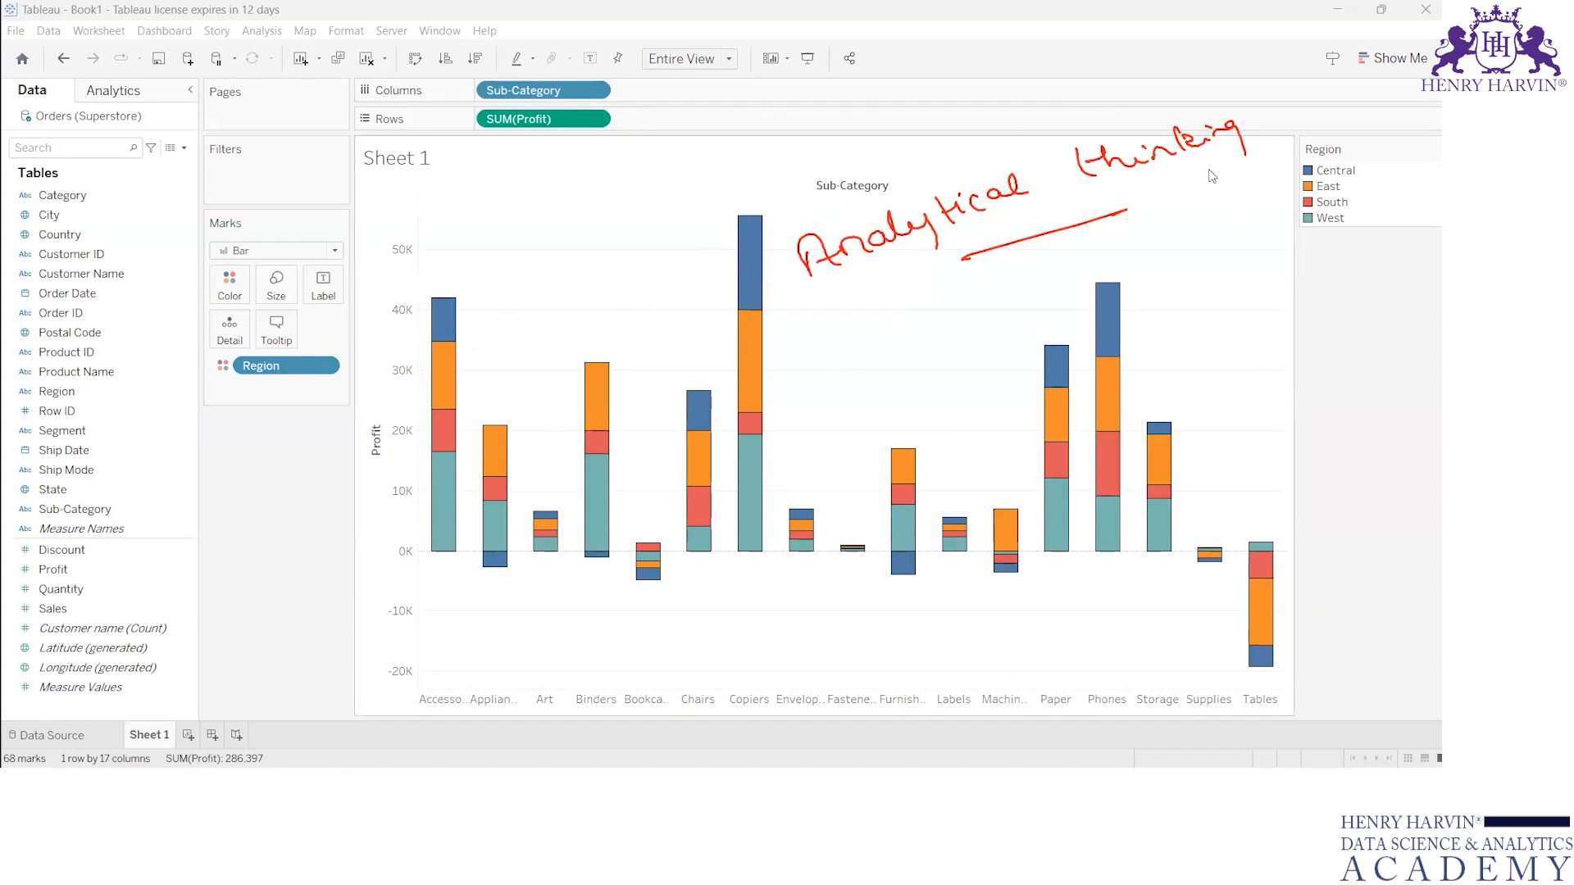
# Step: Try the suggested pie and packed bubble charts, and rebuild the view as horizontal bars by Region and Sub-Category
pyautogui.click(1383, 62)
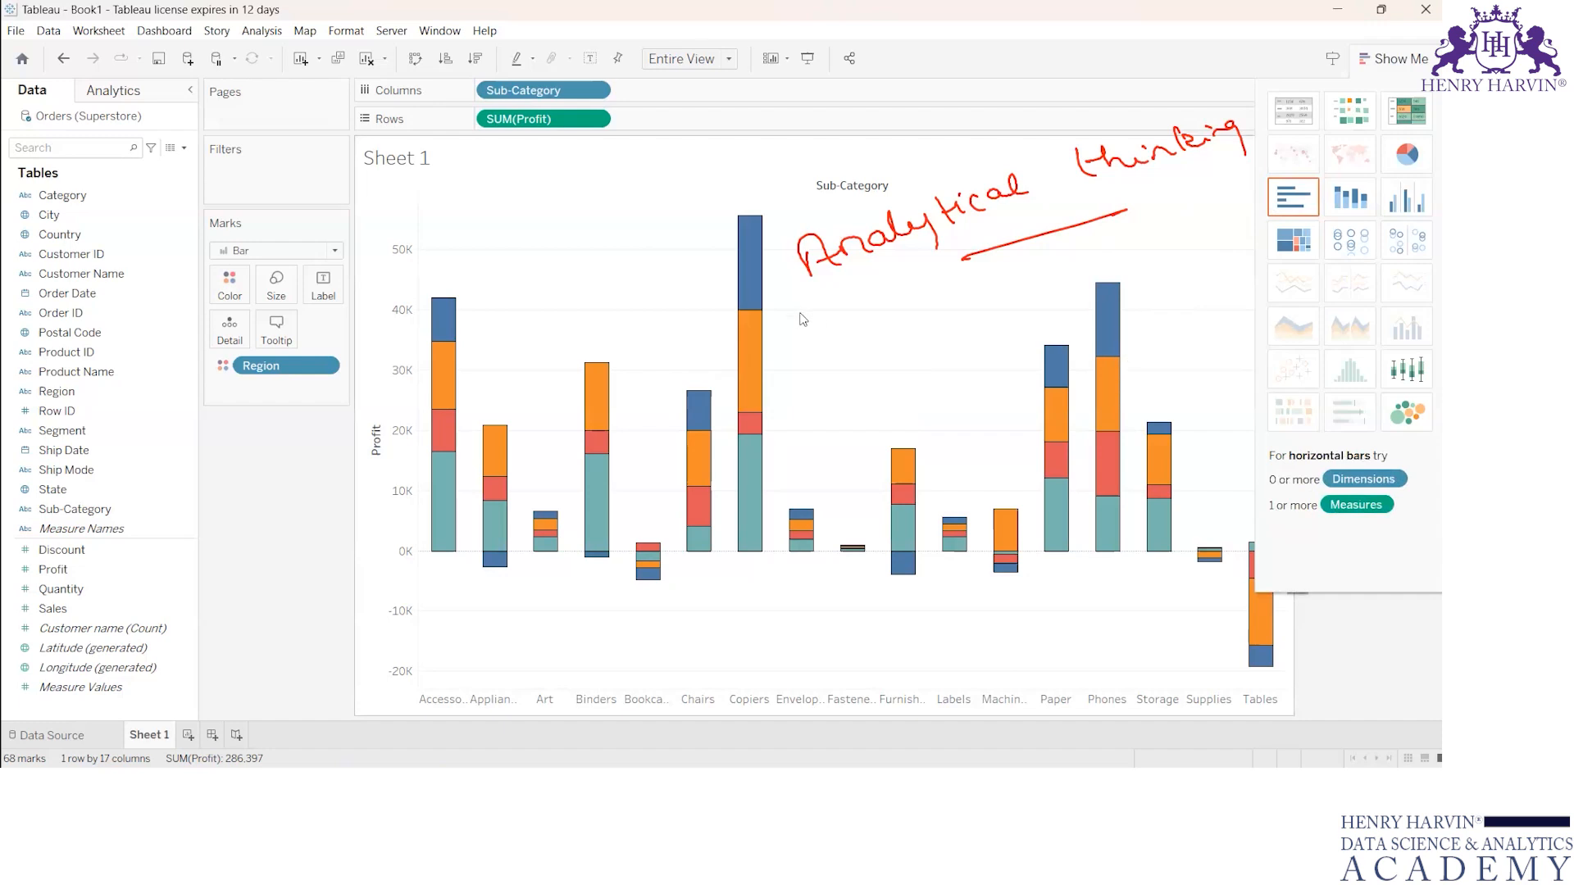
pyautogui.click(1407, 154)
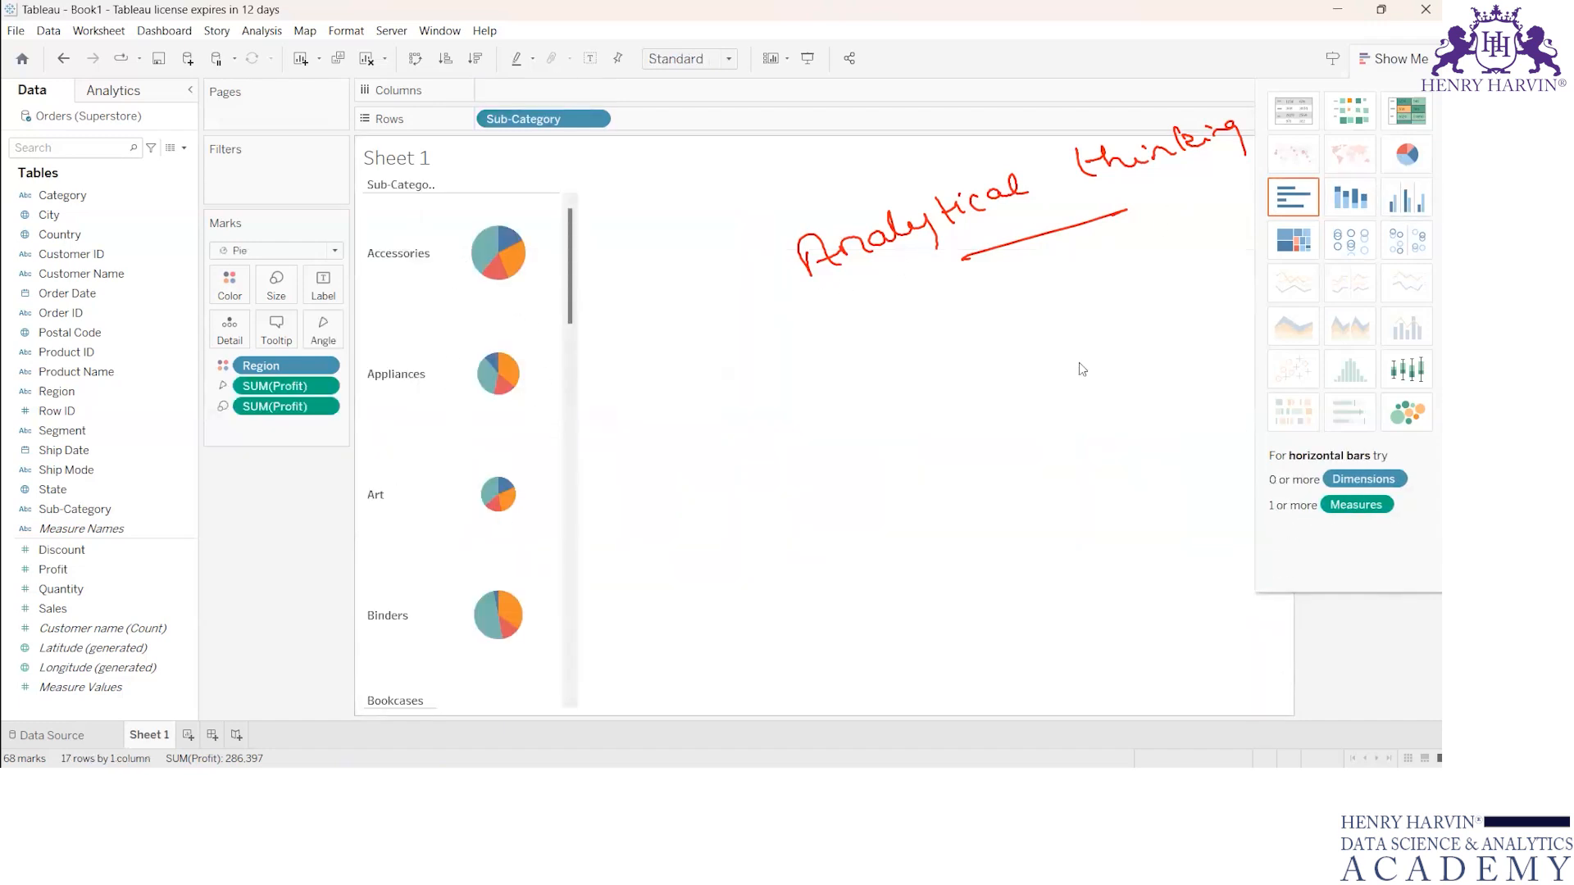
pyautogui.click(1405, 414)
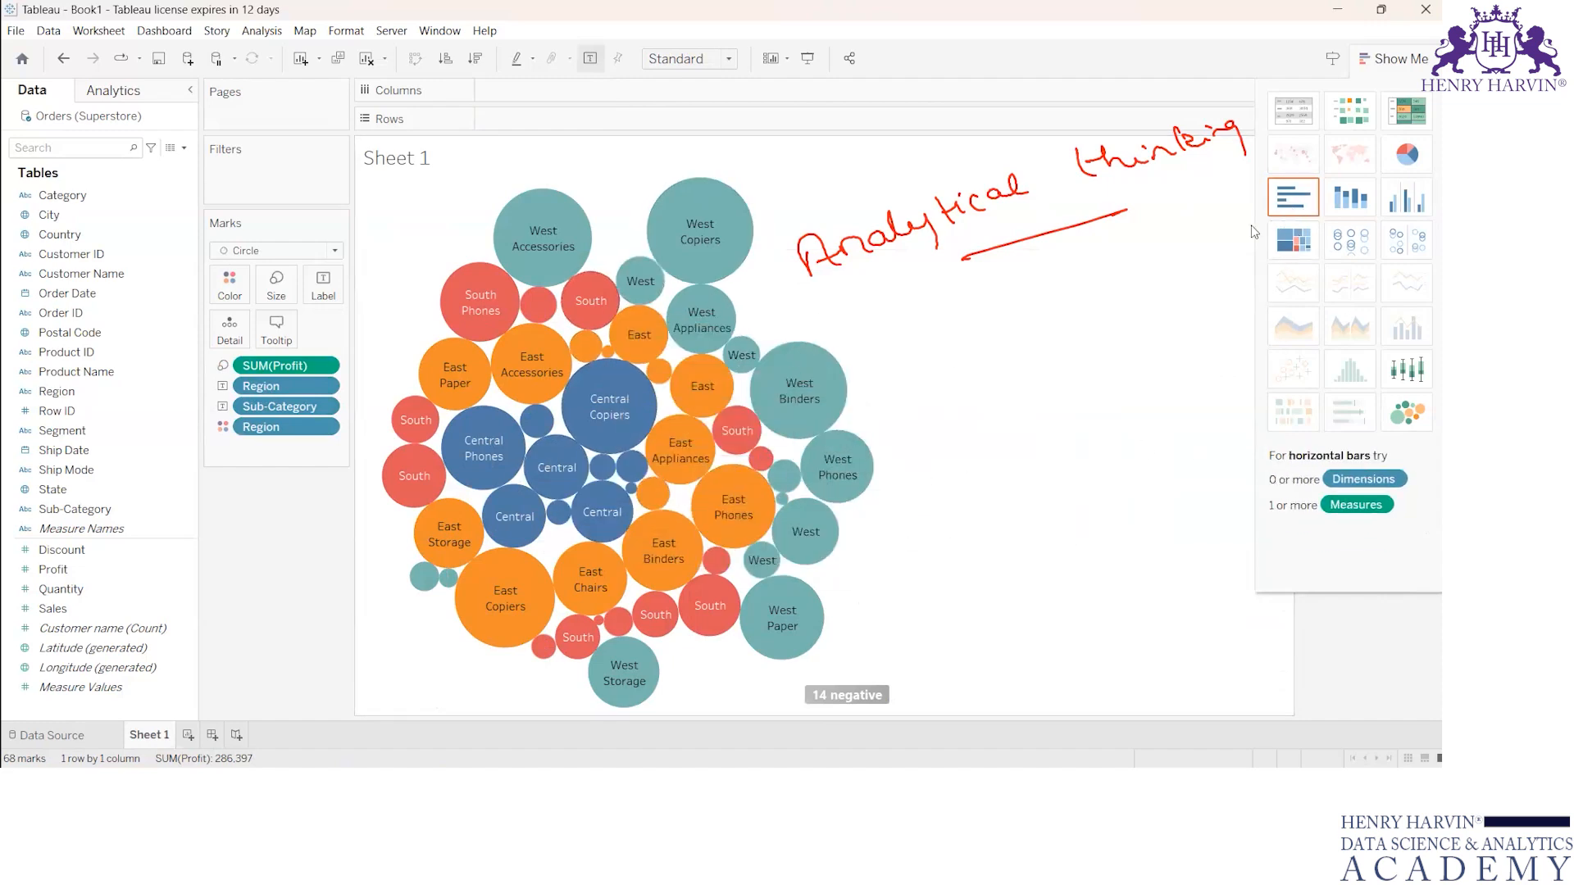
pyautogui.click(1294, 197)
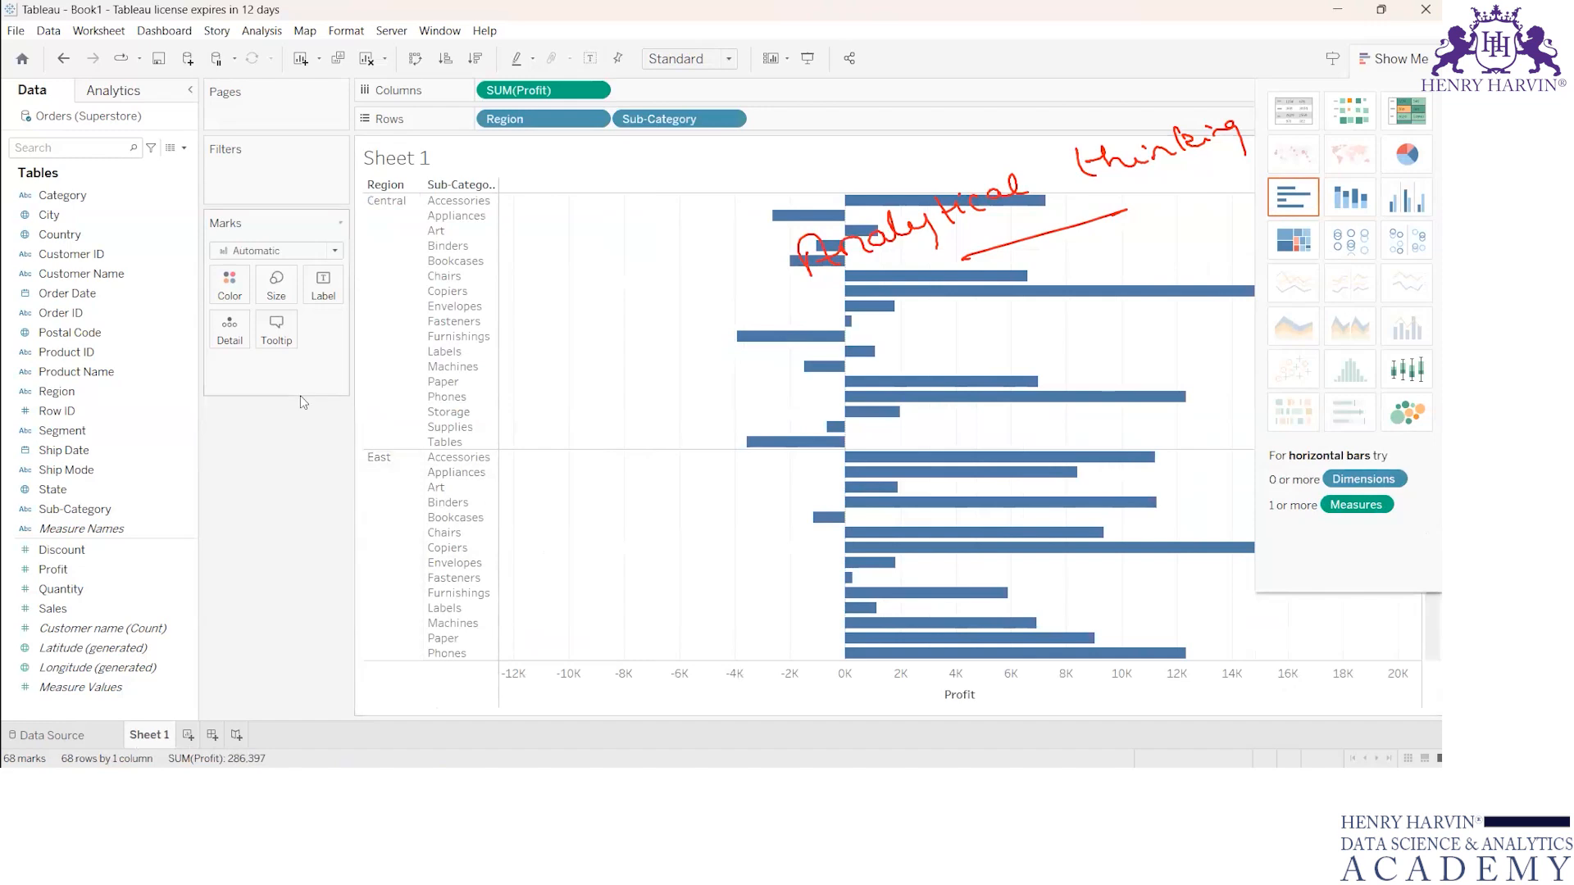
# Step: Try the Bar, Shape and Square mark types on the profit view by Region and Sub-Category
pyautogui.click(333, 252)
pyautogui.click(237, 295)
pyautogui.click(331, 252)
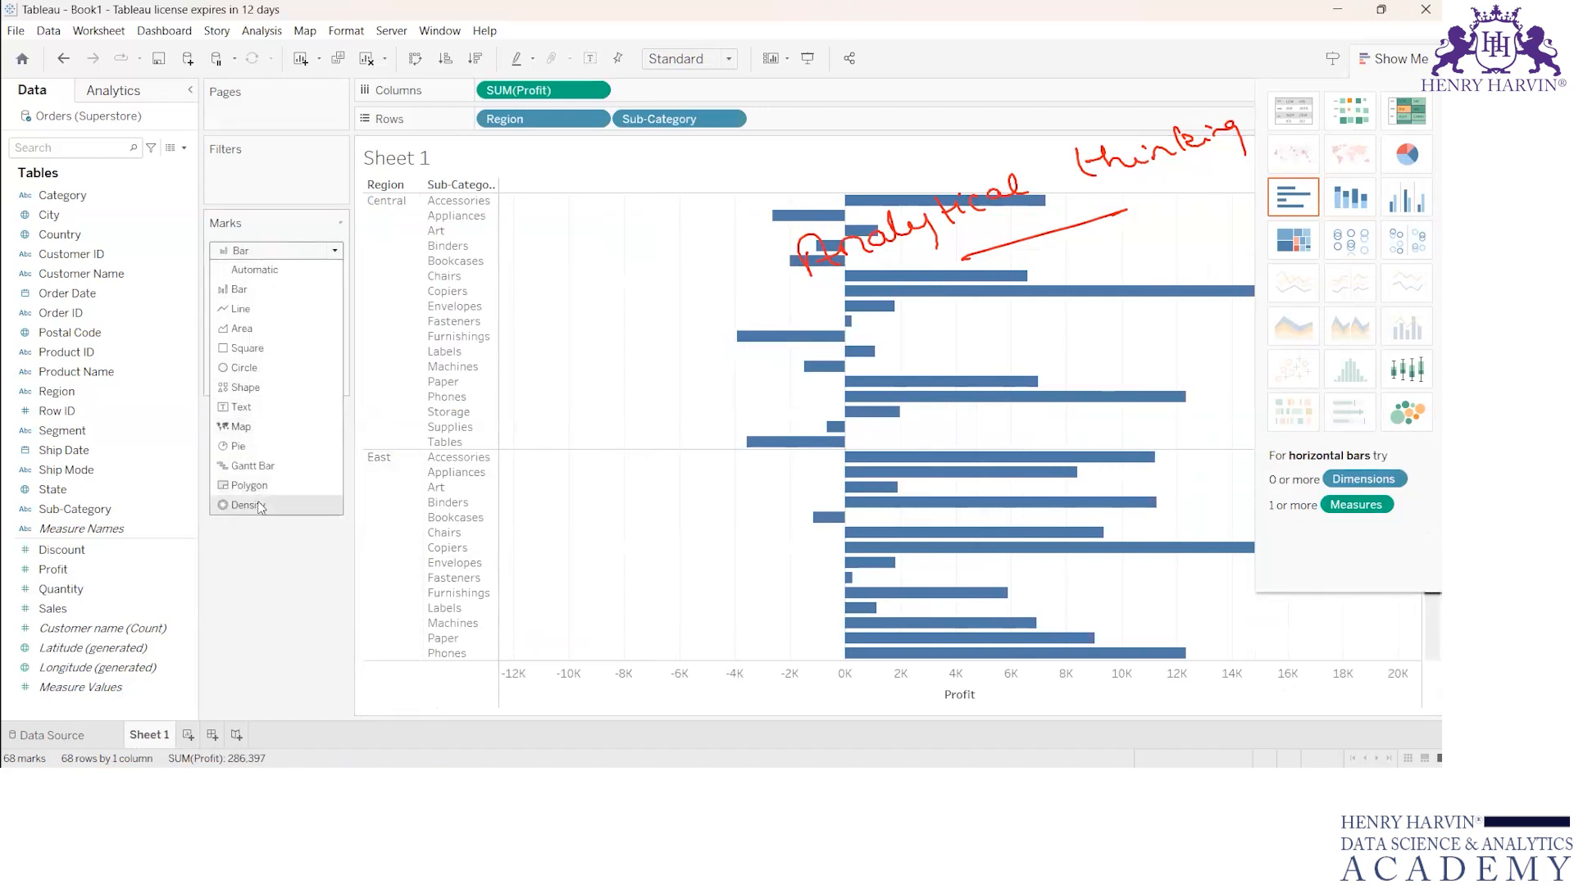
pyautogui.click(249, 387)
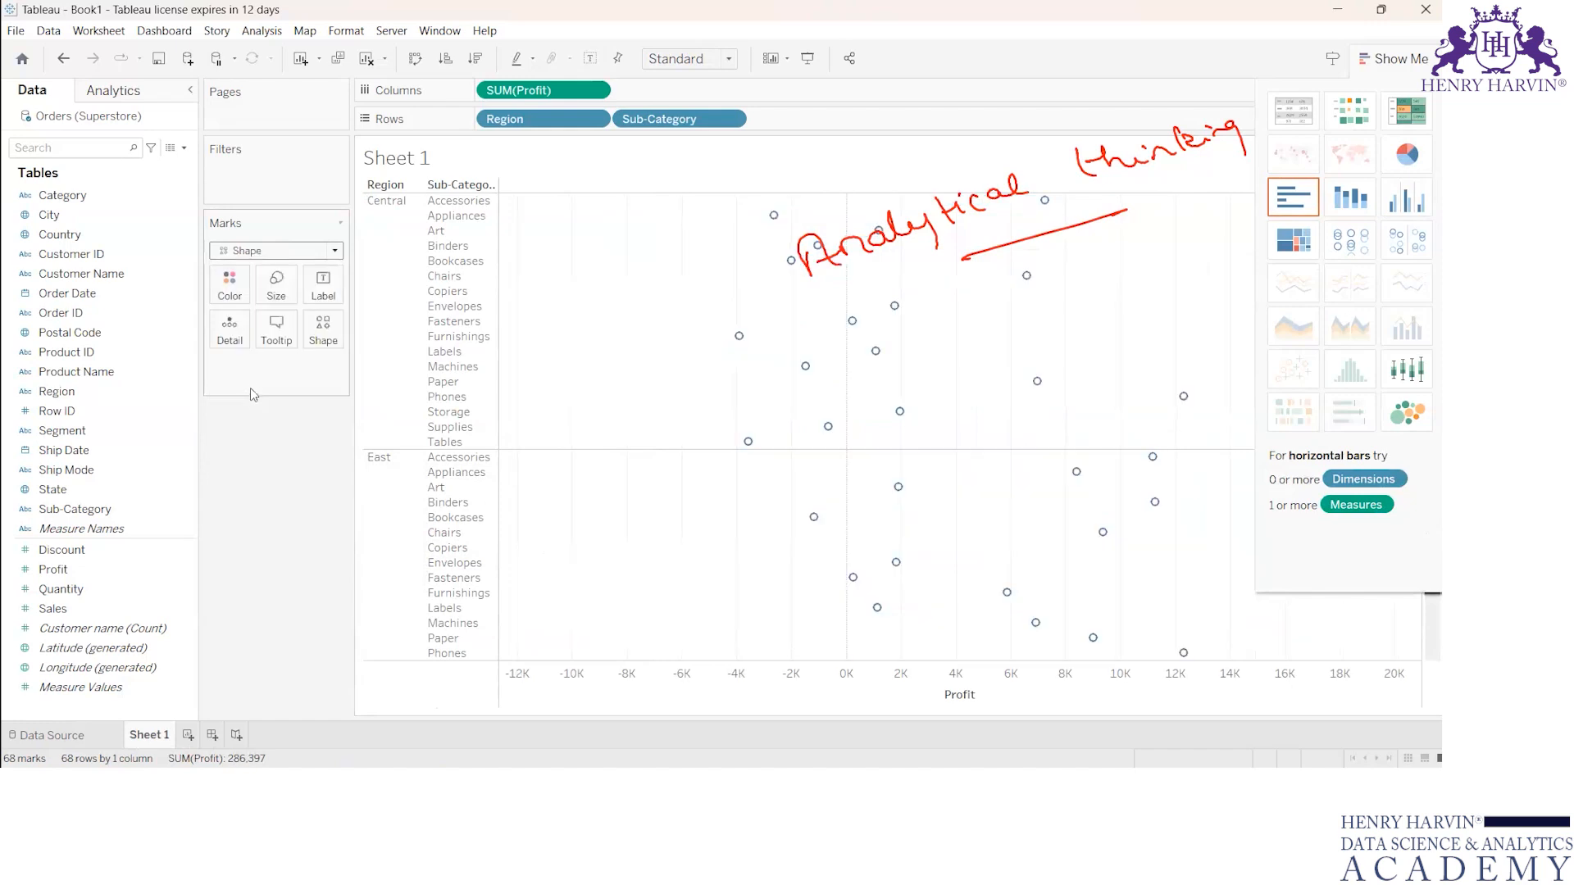
pyautogui.click(334, 251)
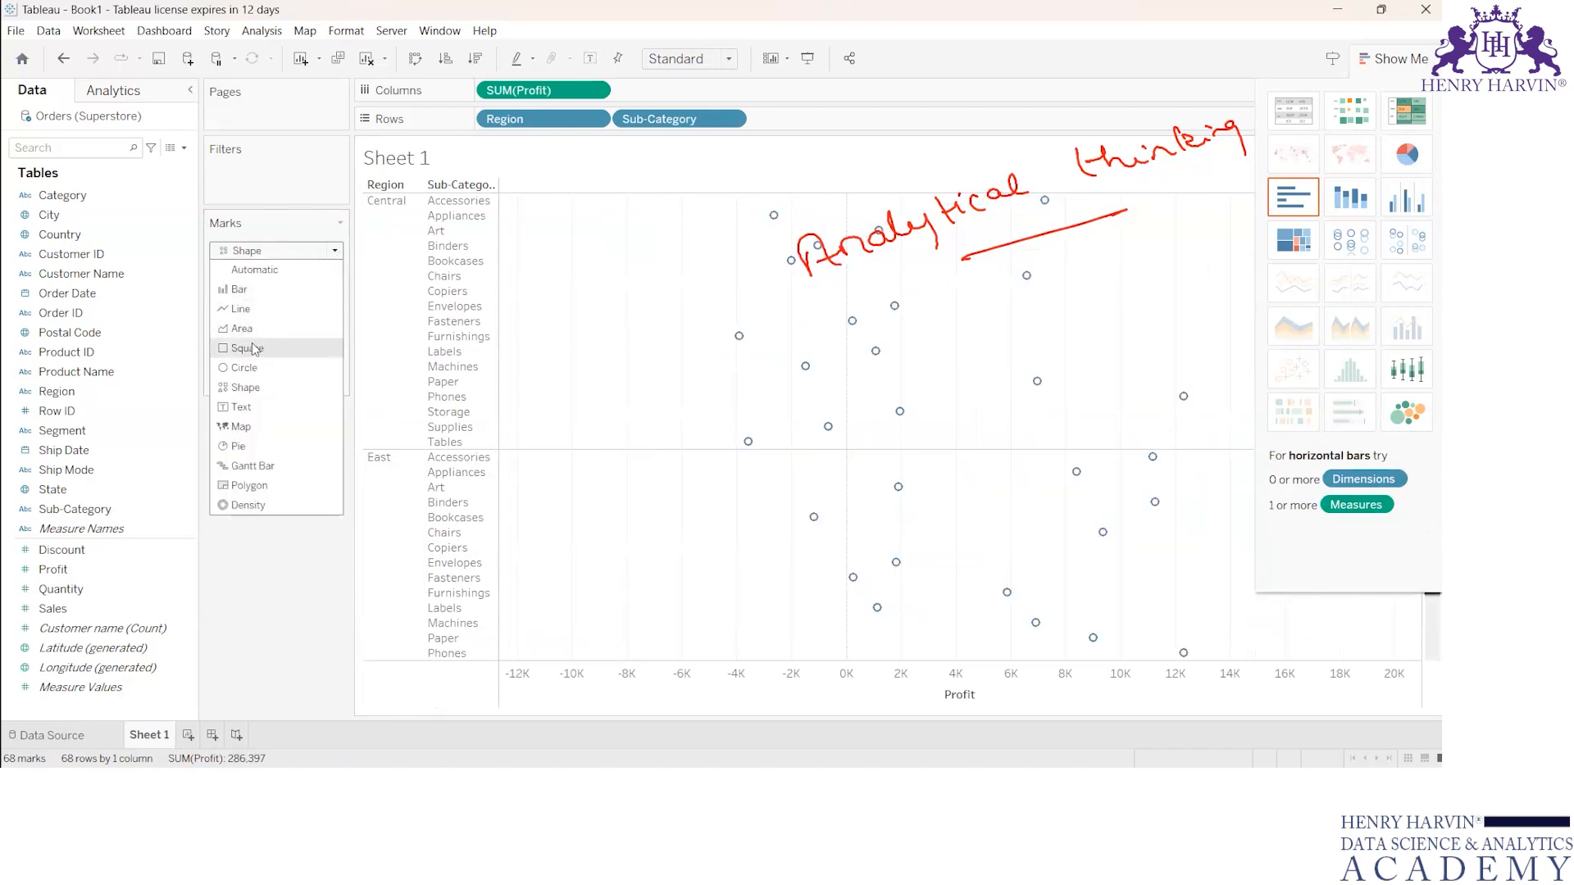
pyautogui.click(253, 350)
# Step: Try the Area mark type, inspect the East region's Bookcases and Binders values, and set the marks back to Automatic
pyautogui.click(335, 251)
pyautogui.click(259, 330)
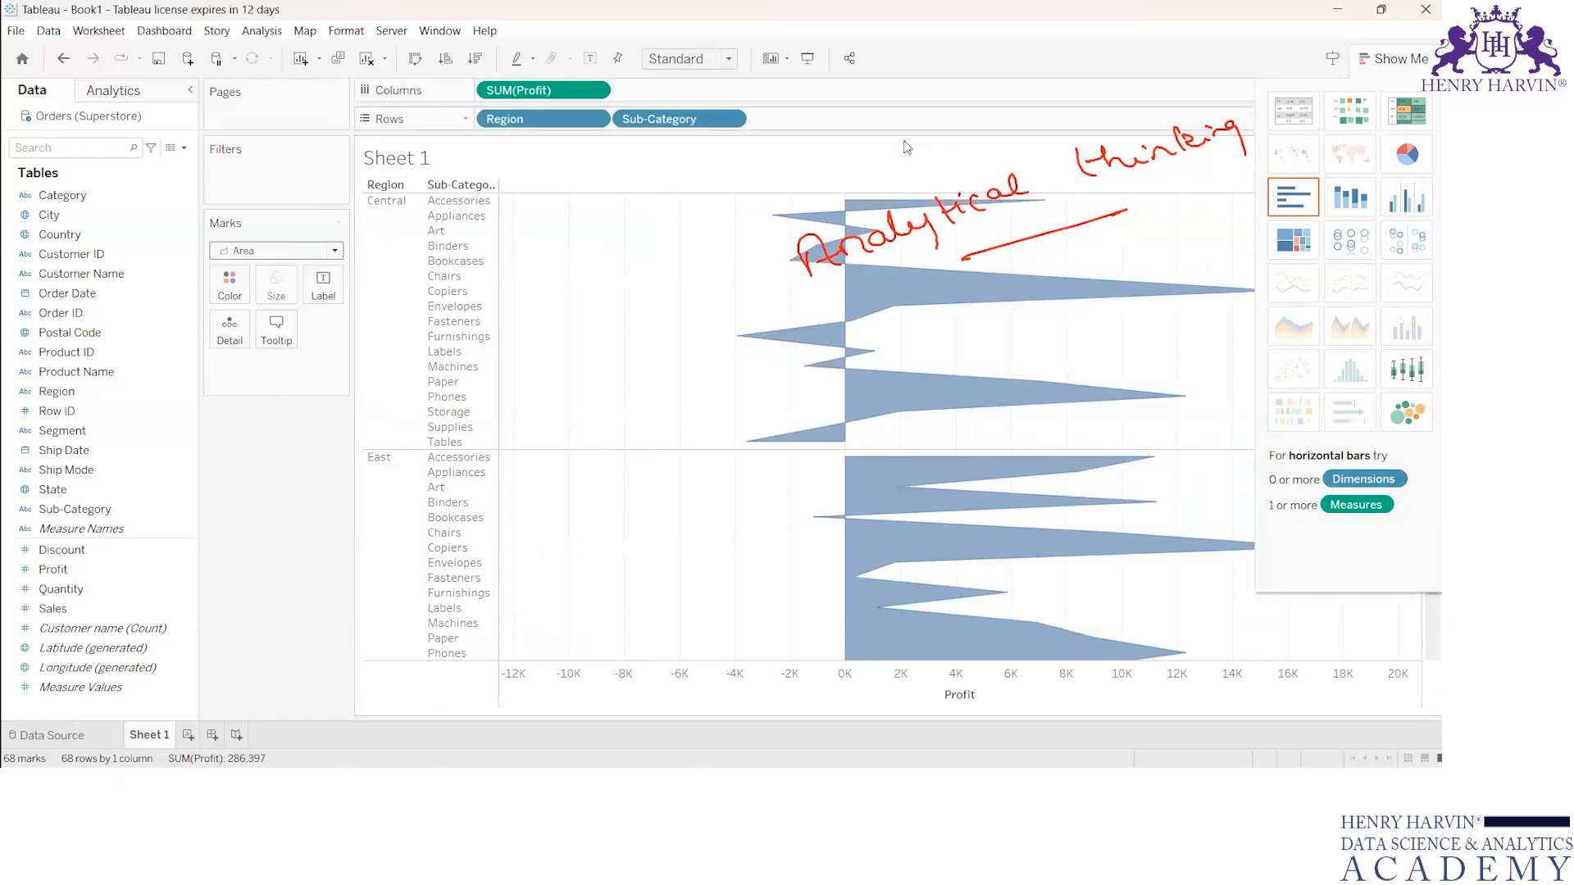
pyautogui.moveTo(942, 515)
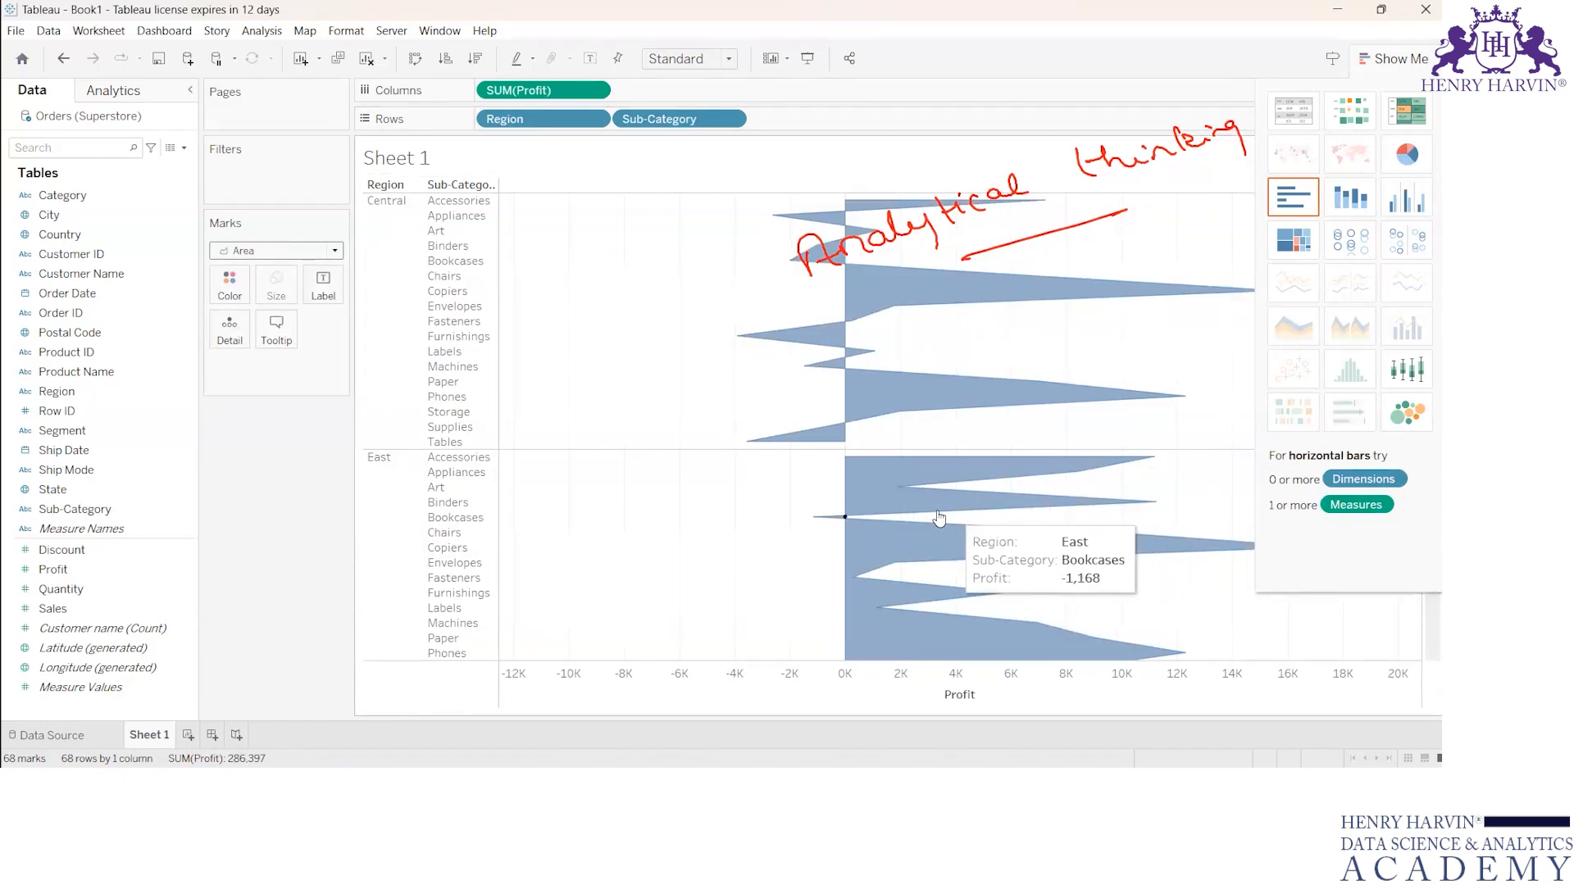
pyautogui.moveTo(877, 514)
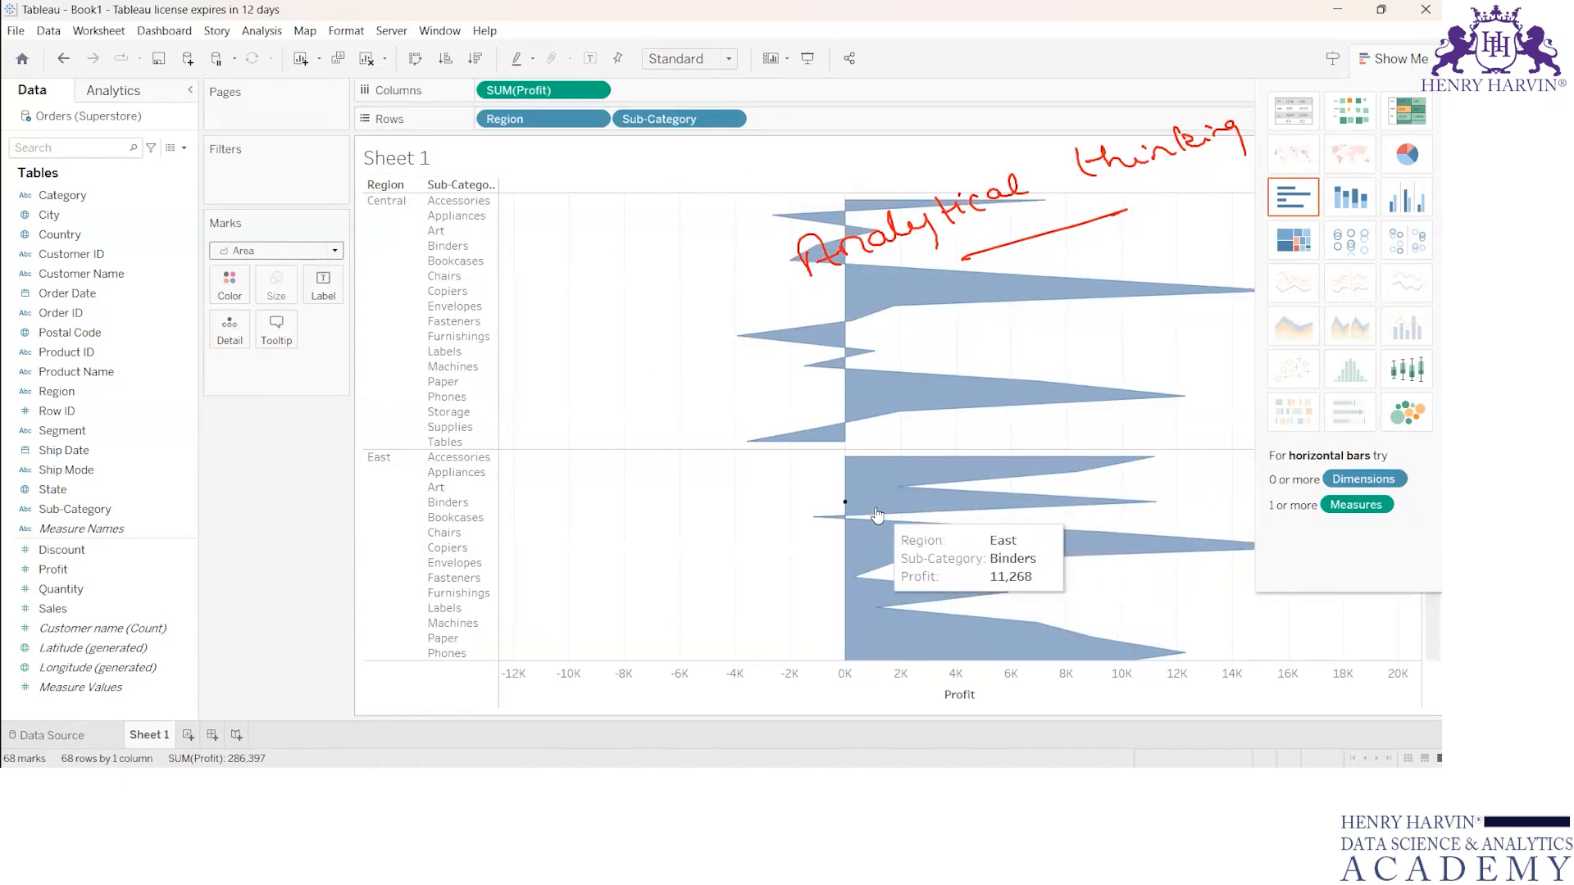
pyautogui.moveTo(828, 514)
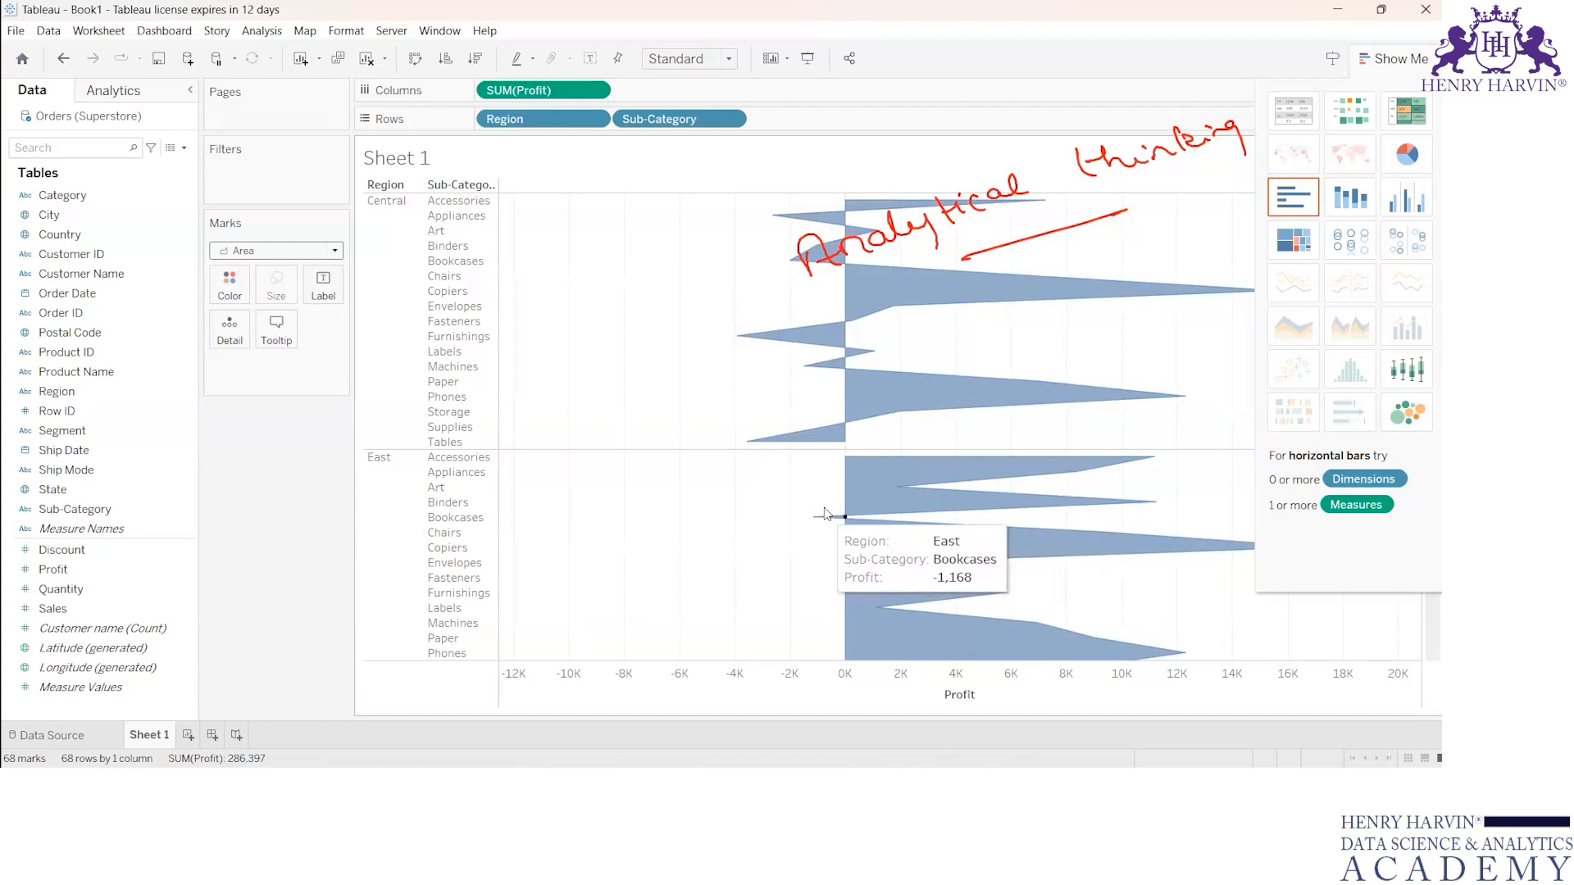
pyautogui.click(332, 251)
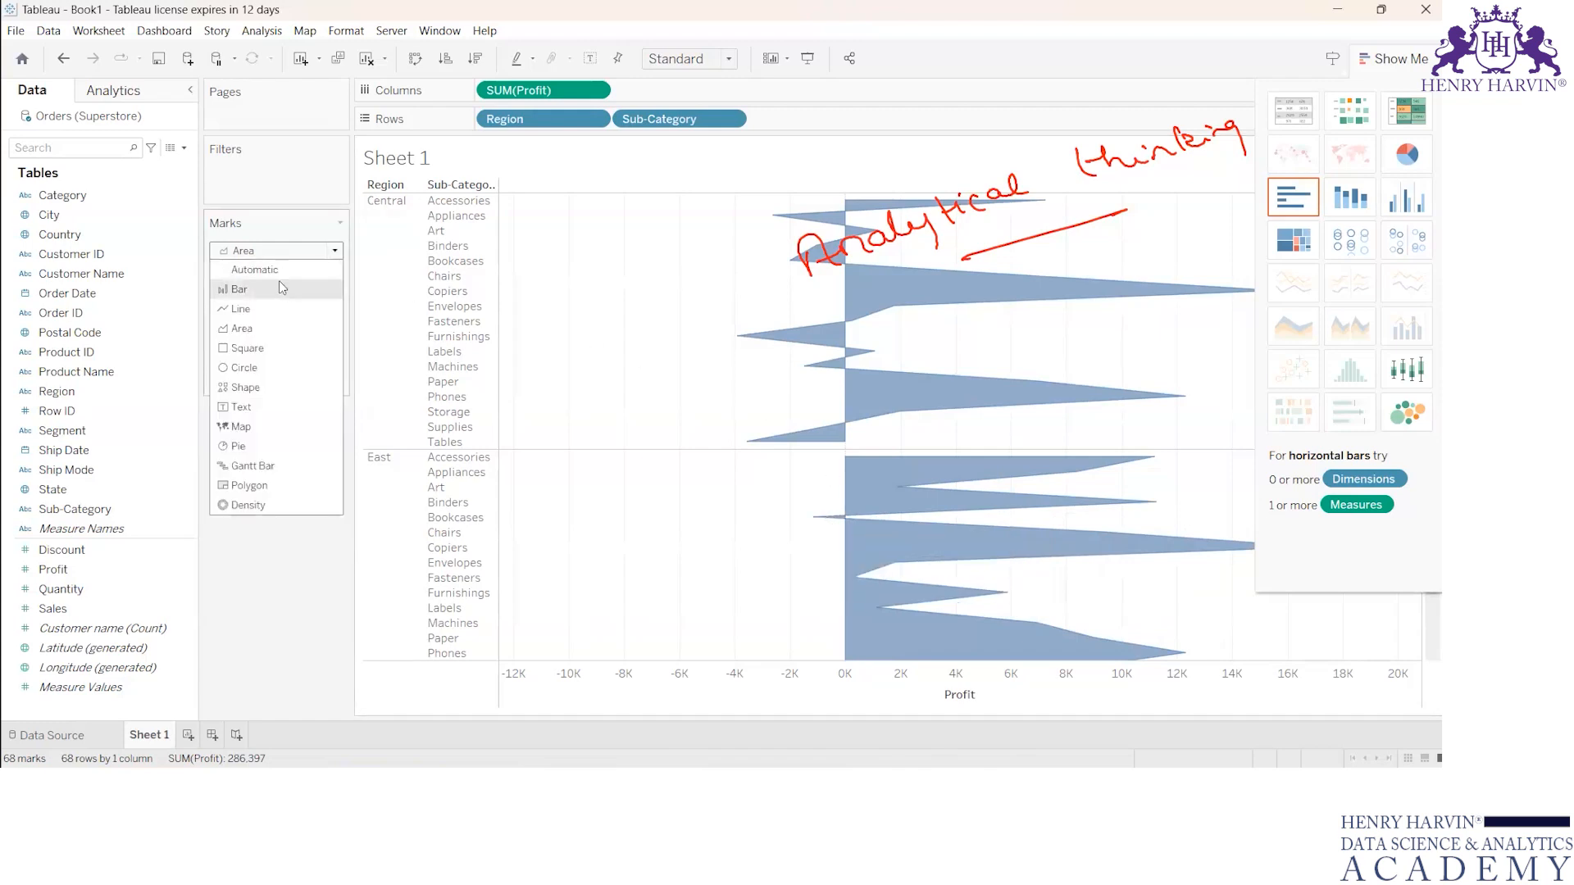
pyautogui.click(279, 270)
# Step: Clear the ink over the chart and write and underline "Practical" in the empty area beside the negative bars
pyautogui.moveTo(791, 270)
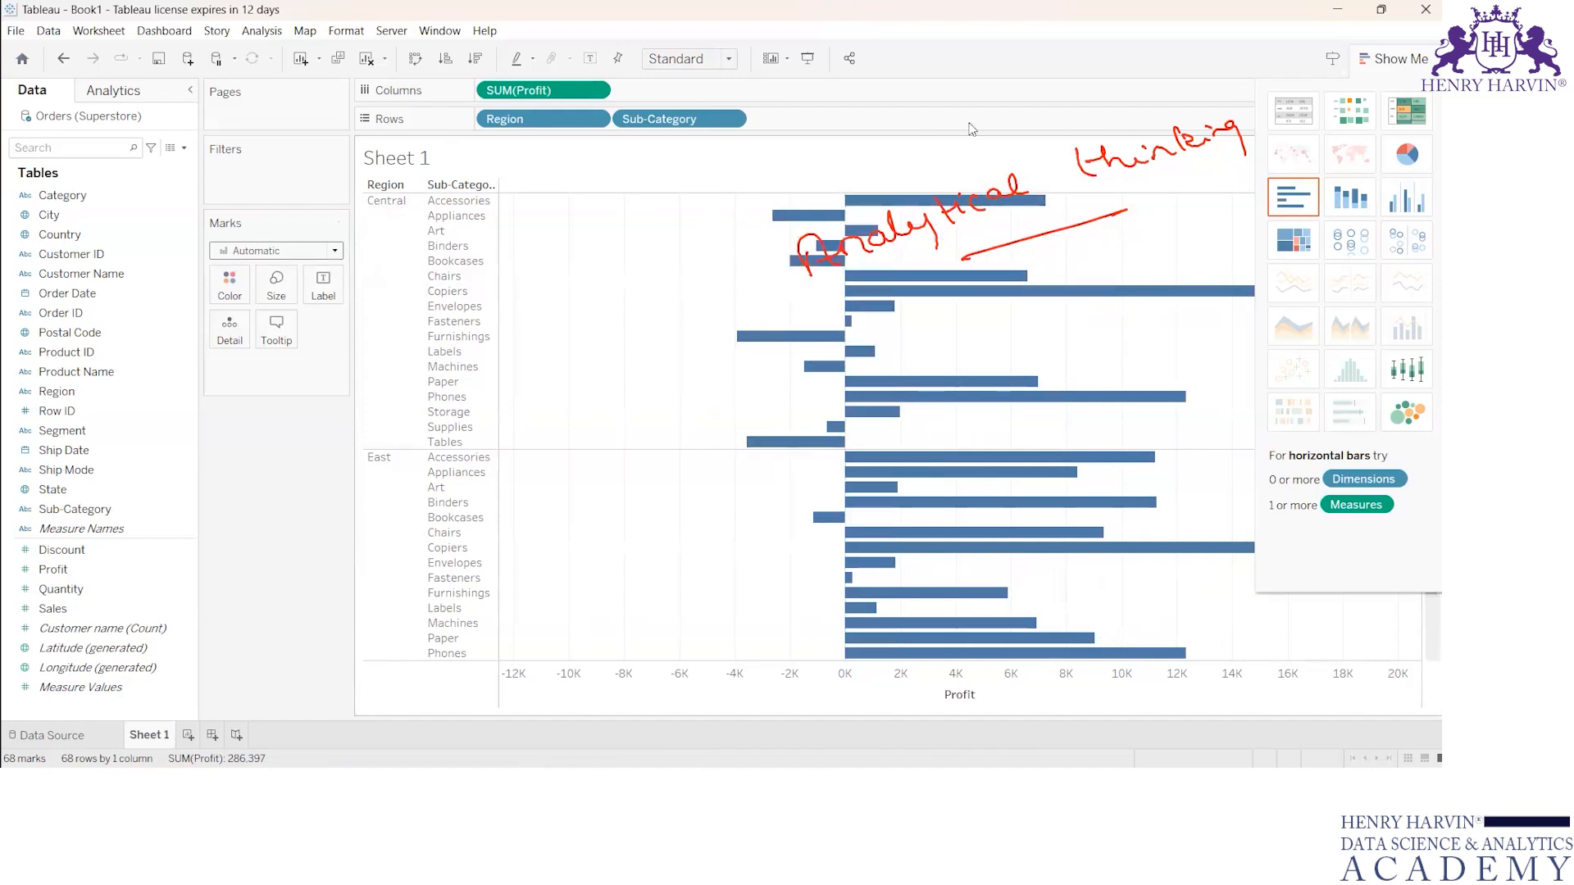
pyautogui.click(807, 108)
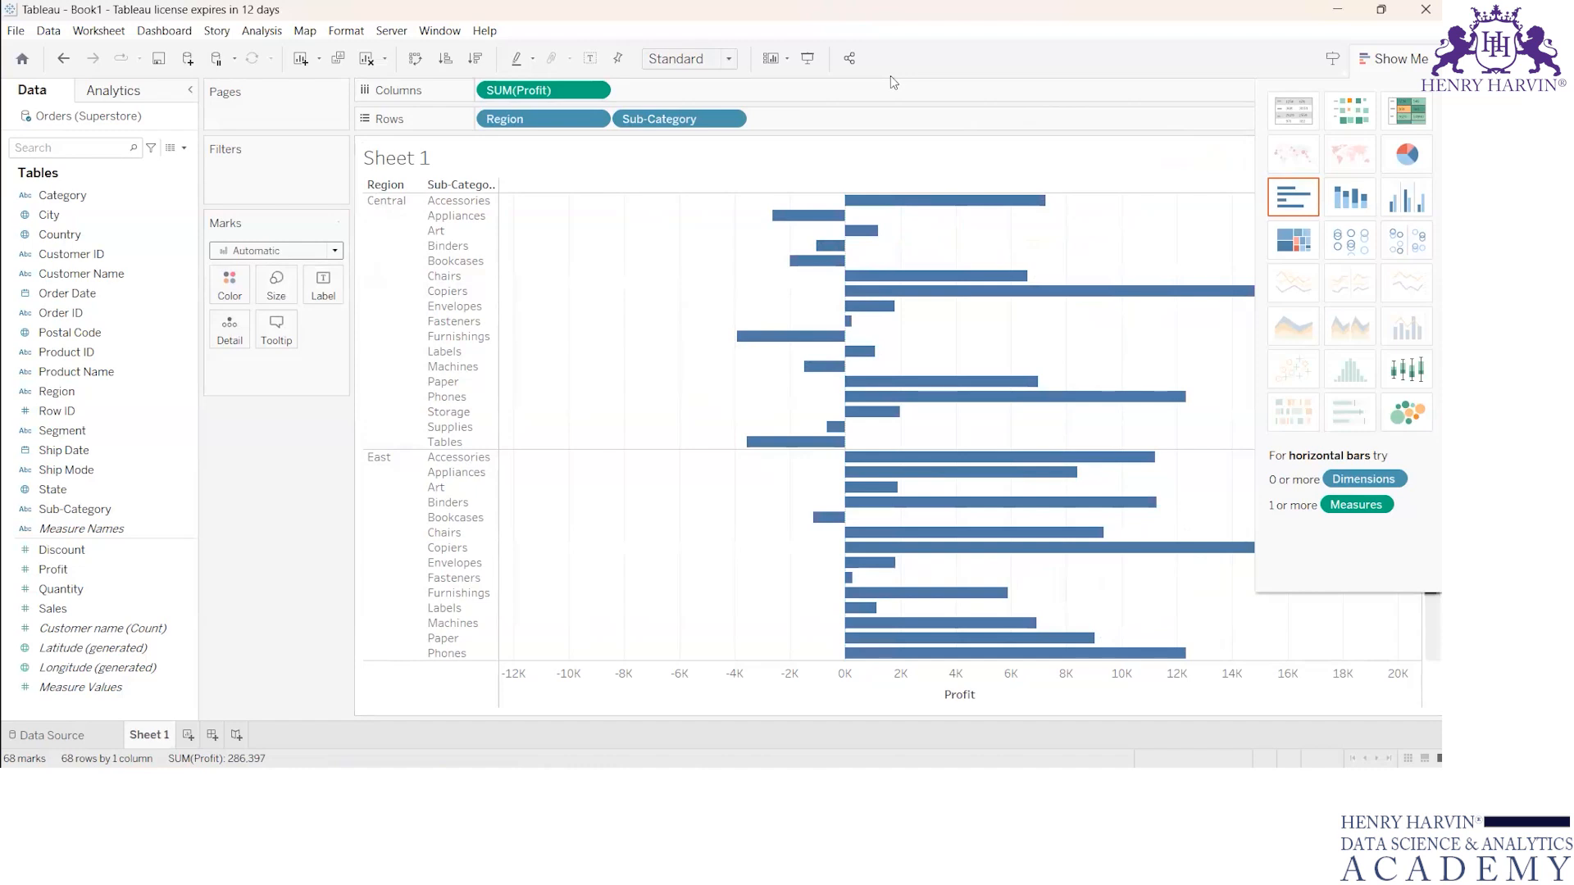
pyautogui.moveTo(526, 287); pyautogui.dragTo(535, 317)
pyautogui.moveTo(507, 279)
pyautogui.mouseDown()
pyautogui.moveTo(522, 263)
pyautogui.moveTo(525, 295)
pyautogui.mouseUp()
pyautogui.moveTo(541, 285)
pyautogui.mouseDown()
pyautogui.moveTo(562, 292)
pyautogui.moveTo(650, 224)
pyautogui.moveTo(691, 220)
pyautogui.mouseUp()
pyautogui.moveTo(582, 304); pyautogui.dragTo(685, 253)
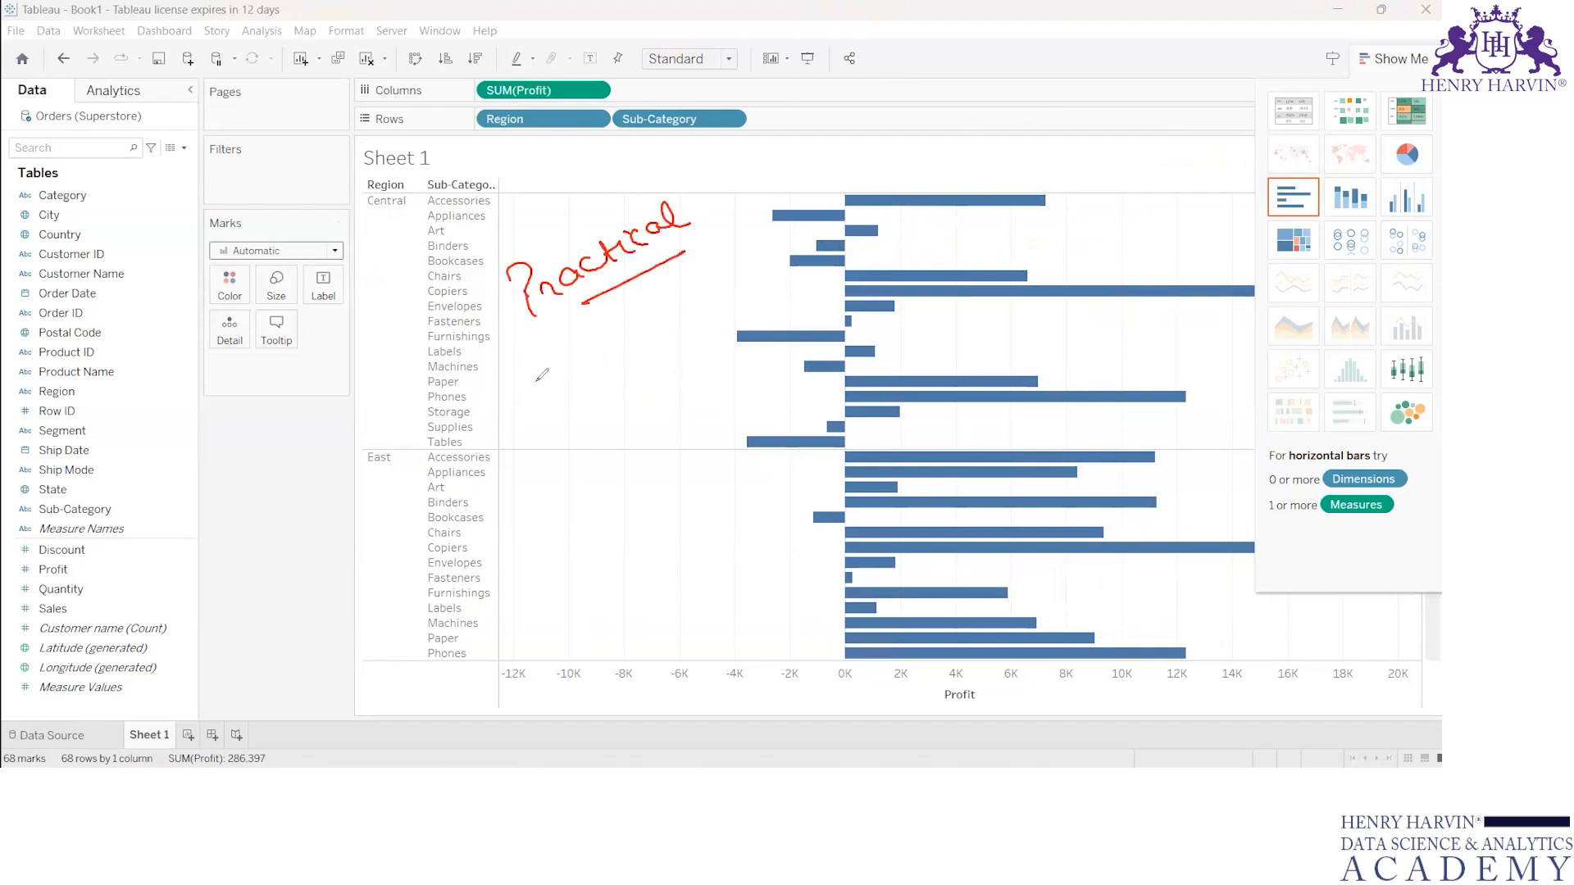
# Step: Write "No Theory" below "Practical", circle "Practical", and clear the ink
pyautogui.moveTo(545, 405)
pyautogui.mouseDown()
pyautogui.moveTo(550, 379)
pyautogui.moveTo(579, 371)
pyautogui.mouseUp()
pyautogui.moveTo(584, 373); pyautogui.dragTo(656, 314)
pyautogui.moveTo(640, 324); pyautogui.dragTo(647, 350)
pyautogui.moveTo(699, 294); pyautogui.dragTo(729, 285)
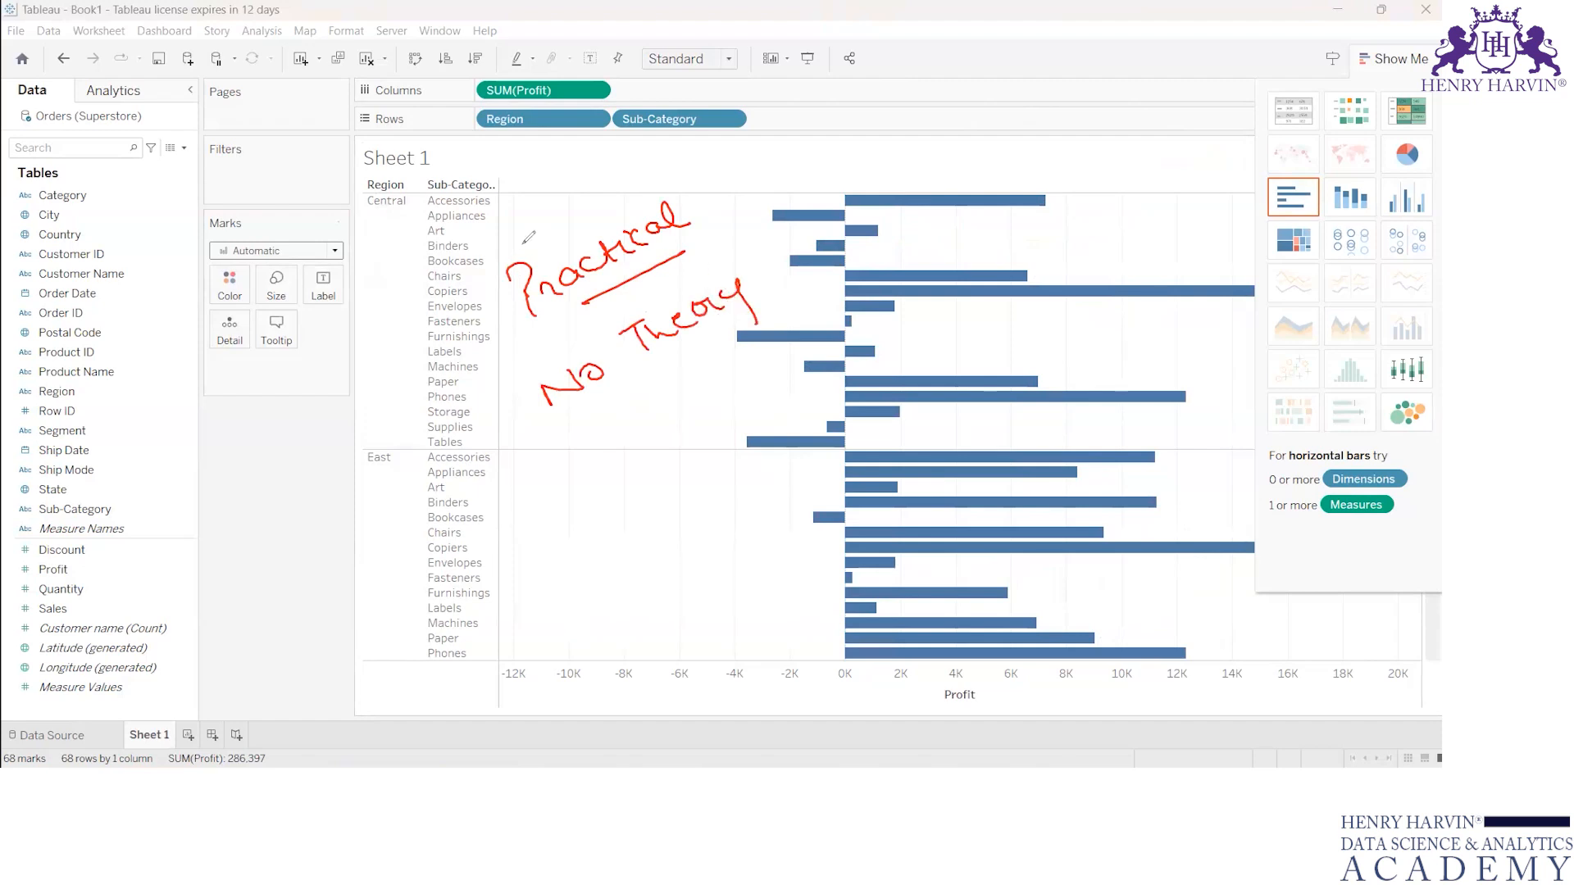
pyautogui.moveTo(523, 242)
pyautogui.mouseDown()
pyautogui.moveTo(490, 329)
pyautogui.moveTo(617, 305)
pyautogui.moveTo(729, 216)
pyautogui.moveTo(636, 182)
pyautogui.moveTo(500, 242)
pyautogui.mouseUp()
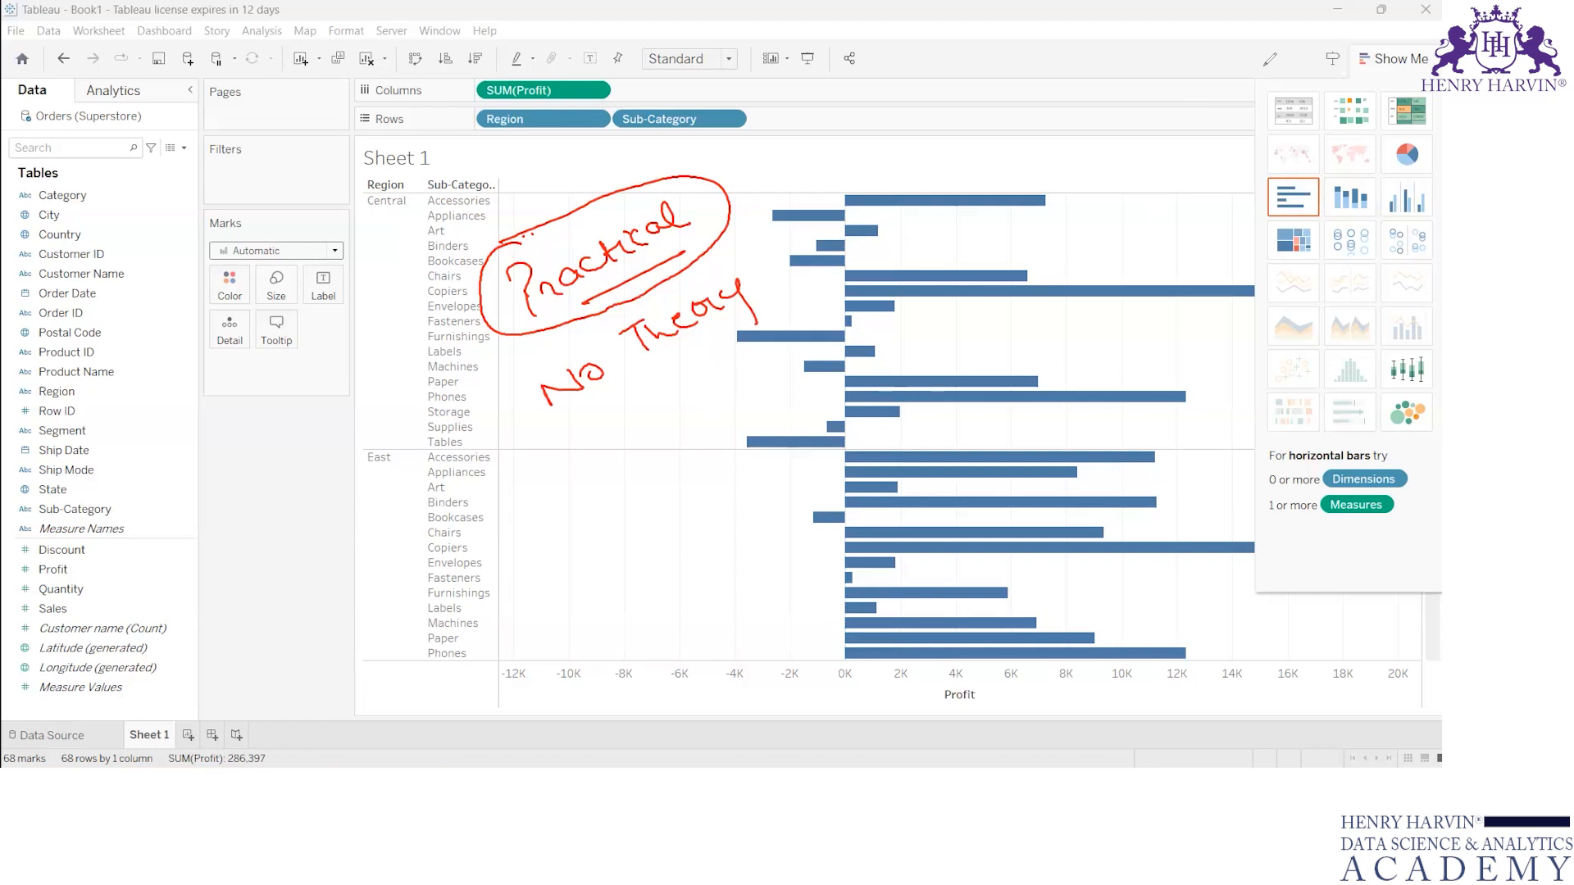
pyautogui.click(814, 73)
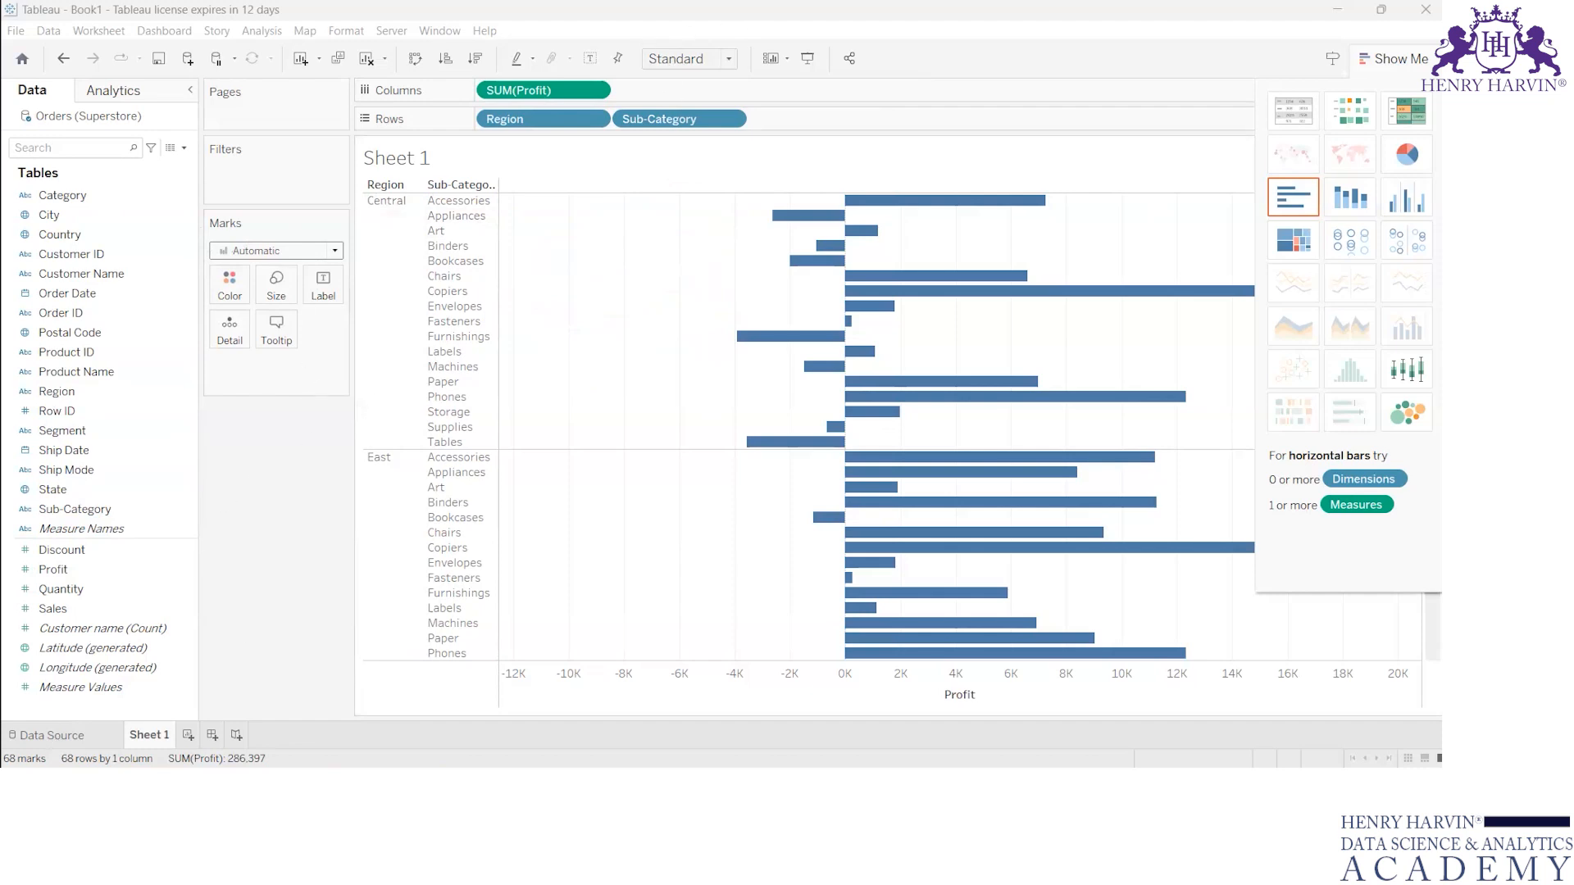
# Step: Circle the Orders table's field count on the data source page and return to Sheet 1
pyautogui.click(51, 736)
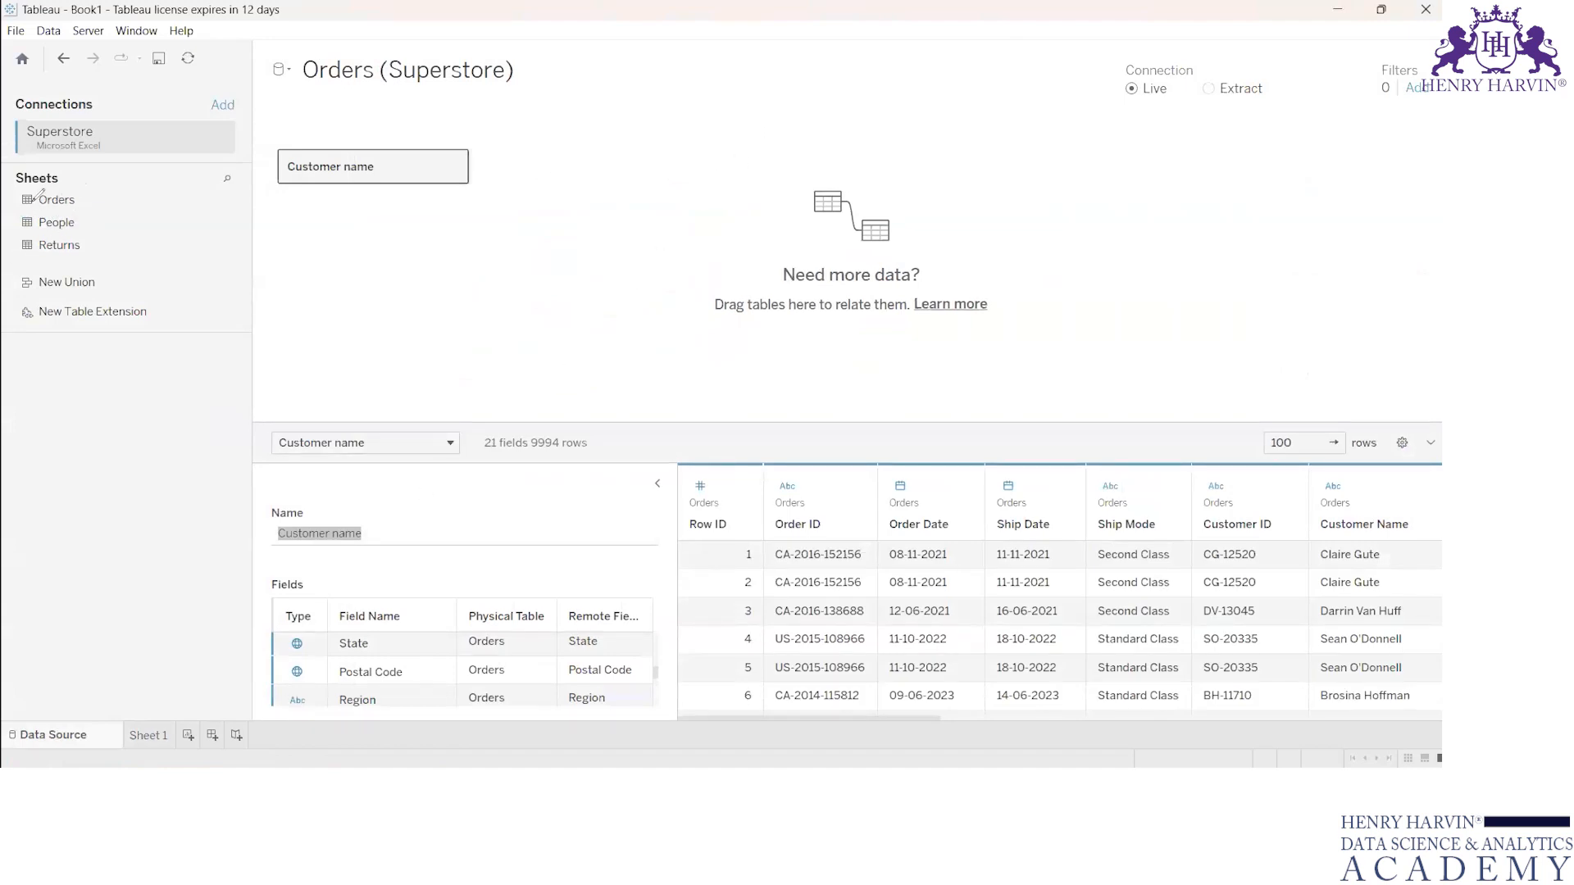
pyautogui.moveTo(491, 430)
pyautogui.mouseDown()
pyautogui.moveTo(475, 443)
pyautogui.moveTo(506, 430)
pyautogui.mouseUp()
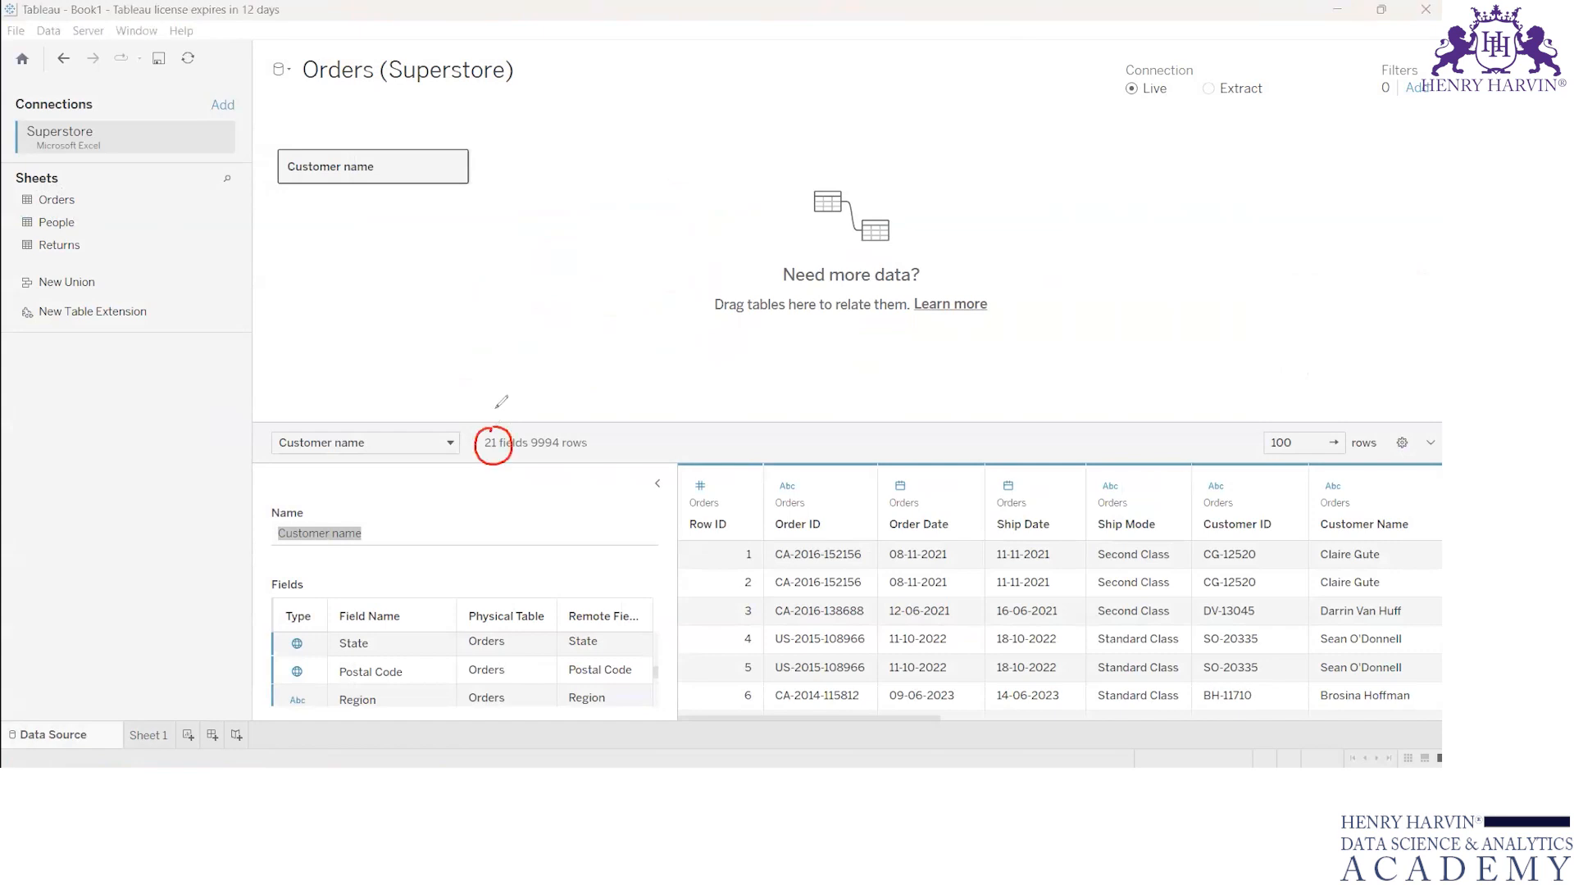
pyautogui.click(755, 30)
pyautogui.click(149, 733)
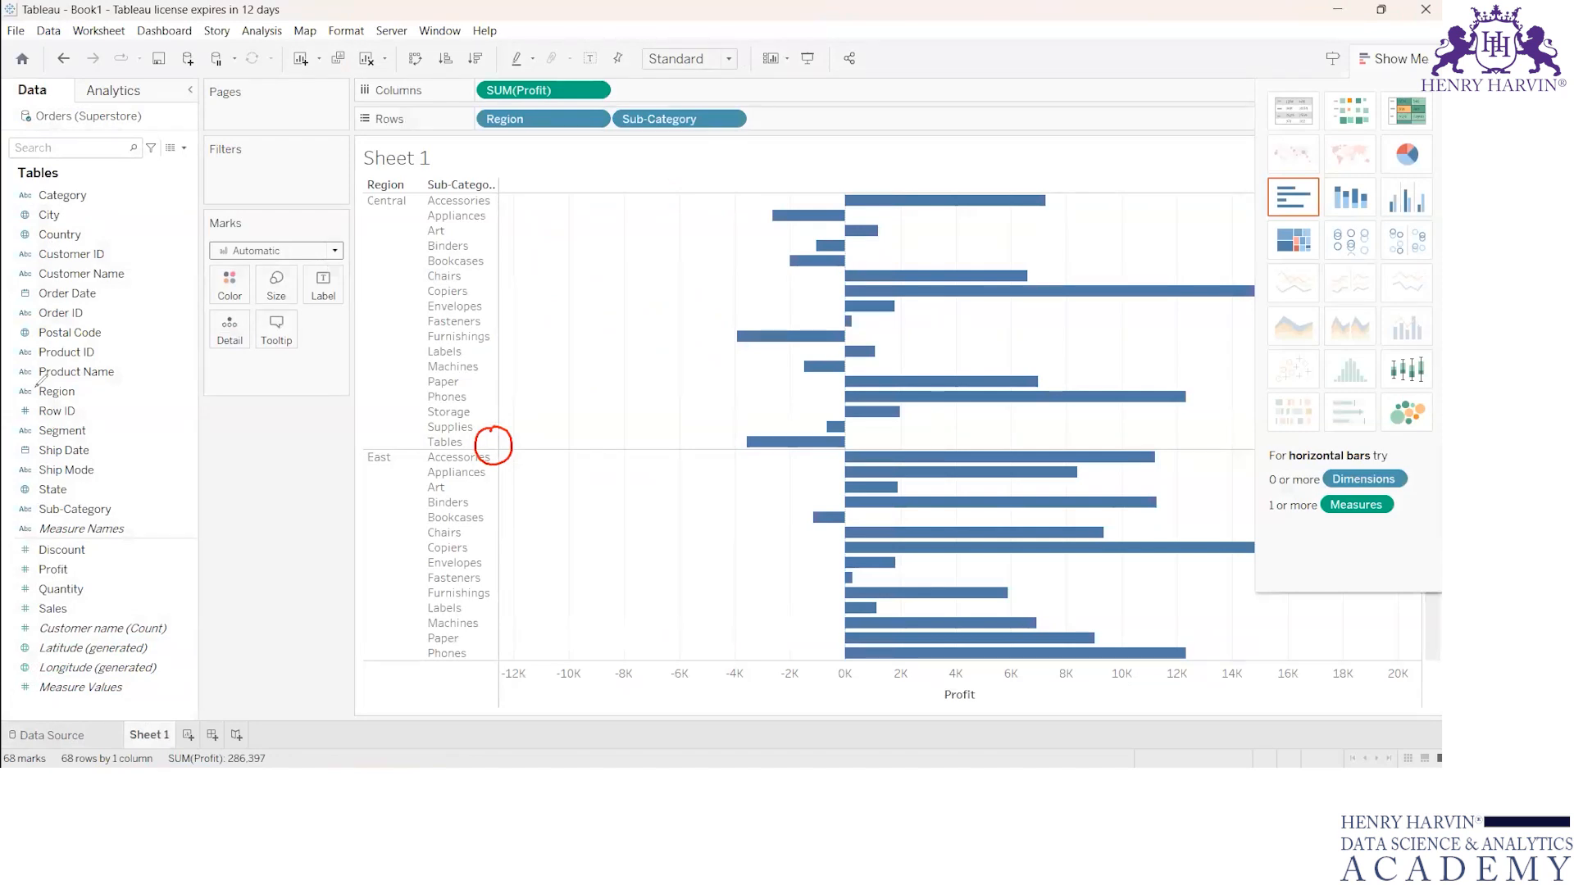
# Step: Tick the fields Category through Sub-Category and Discount through Sales in the Orders field list with ink
pyautogui.moveTo(95, 199)
pyautogui.mouseDown()
pyautogui.moveTo(133, 185)
pyautogui.moveTo(89, 211)
pyautogui.moveTo(150, 268)
pyautogui.moveTo(111, 310)
pyautogui.moveTo(142, 365)
pyautogui.moveTo(97, 409)
pyautogui.moveTo(116, 464)
pyautogui.moveTo(100, 484)
pyautogui.moveTo(138, 502)
pyautogui.mouseUp()
pyautogui.moveTo(94, 557); pyautogui.dragTo(110, 547)
pyautogui.moveTo(74, 575); pyautogui.dragTo(109, 581)
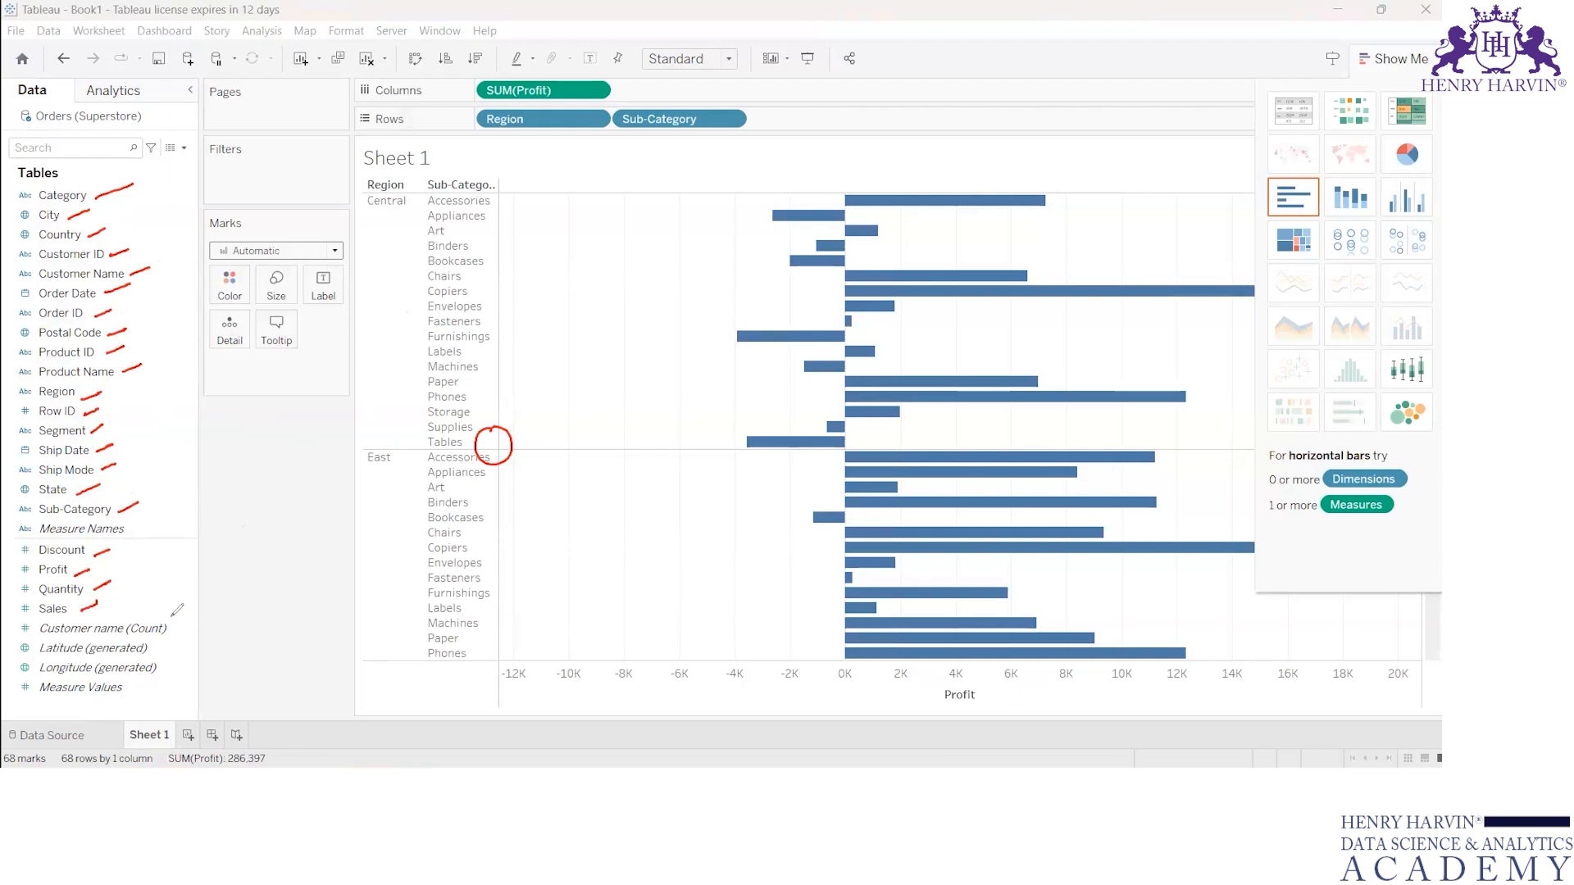
# Step: Bracket the fields Customer name (Count) through Measure Values, point an arrow at them, and label it with an underlined "Tableau"
pyautogui.moveTo(175, 613)
pyautogui.mouseDown()
pyautogui.moveTo(188, 663)
pyautogui.moveTo(174, 701)
pyautogui.mouseUp()
pyautogui.moveTo(169, 617)
pyautogui.mouseDown()
pyautogui.moveTo(221, 624)
pyautogui.moveTo(217, 644)
pyautogui.moveTo(248, 588)
pyautogui.moveTo(268, 601)
pyautogui.moveTo(368, 529)
pyautogui.mouseUp()
pyautogui.click(243, 597)
pyautogui.moveTo(314, 616); pyautogui.dragTo(379, 561)
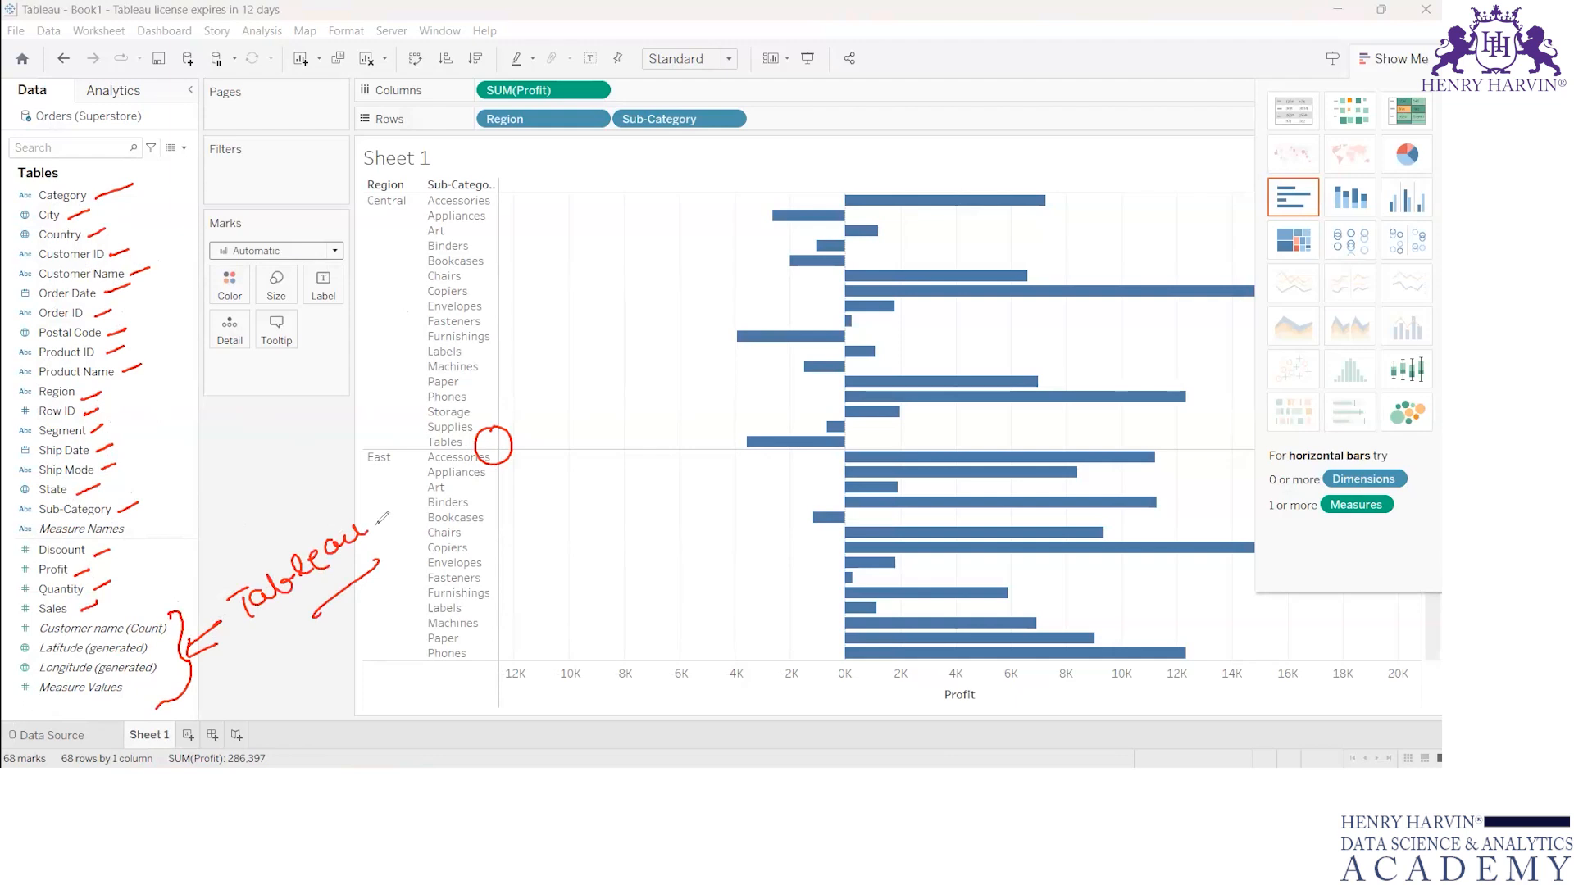
# Step: Write "BI" under "Tableau", bracket the generated fields on their other side, and clear all ink
pyautogui.moveTo(297, 655); pyautogui.dragTo(337, 653)
pyautogui.moveTo(27, 652); pyautogui.dragTo(29, 660)
pyautogui.moveTo(23, 625)
pyautogui.mouseDown()
pyautogui.moveTo(12, 685)
pyautogui.moveTo(31, 705)
pyautogui.mouseUp()
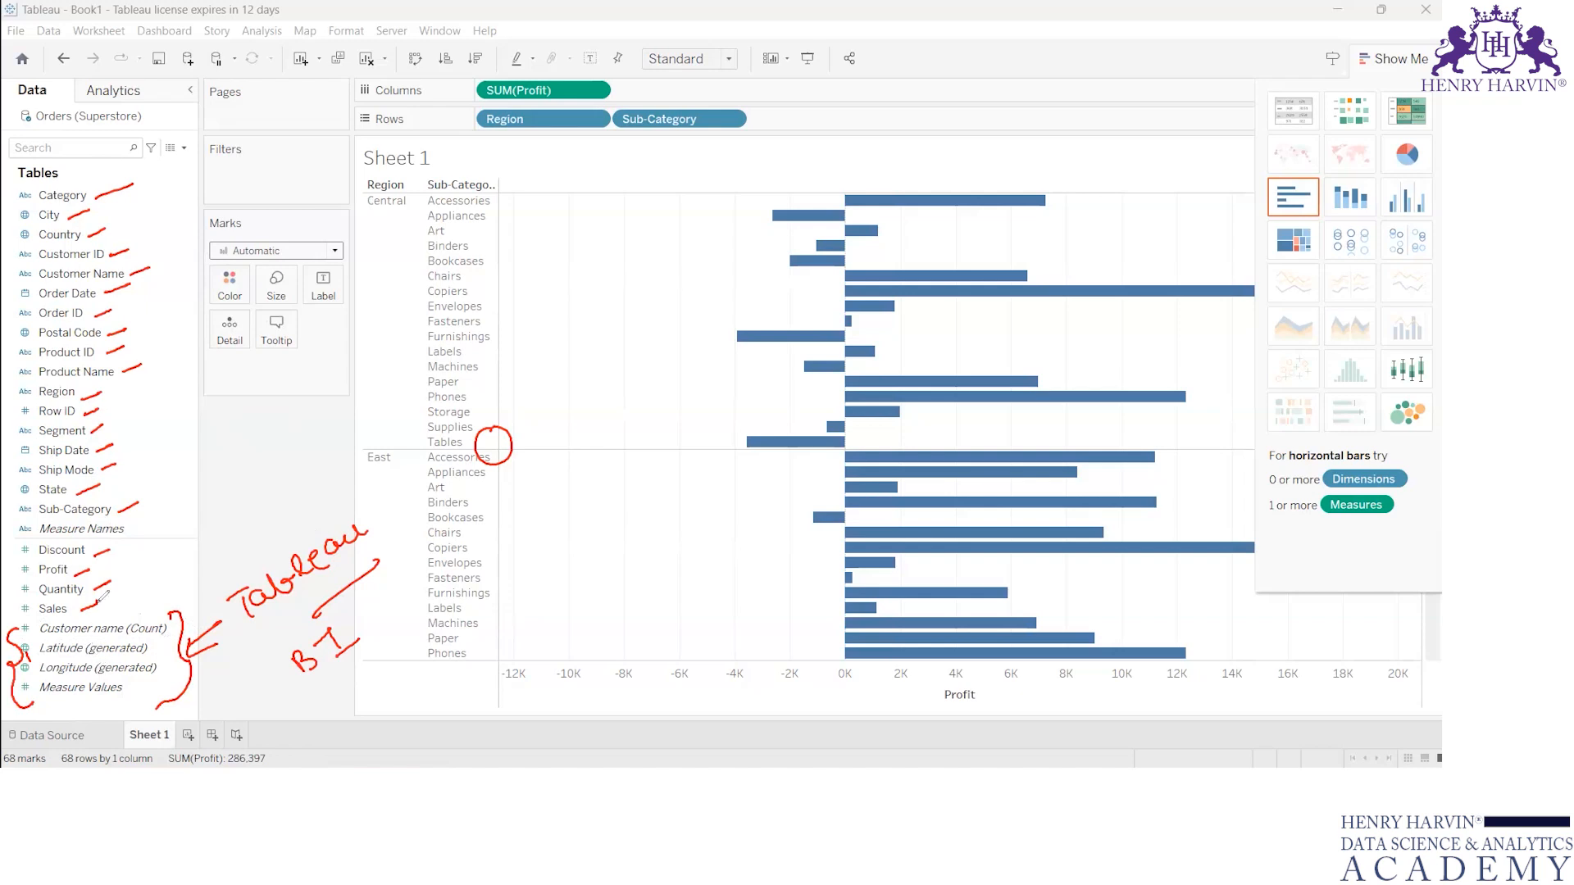
pyautogui.press('Escape')
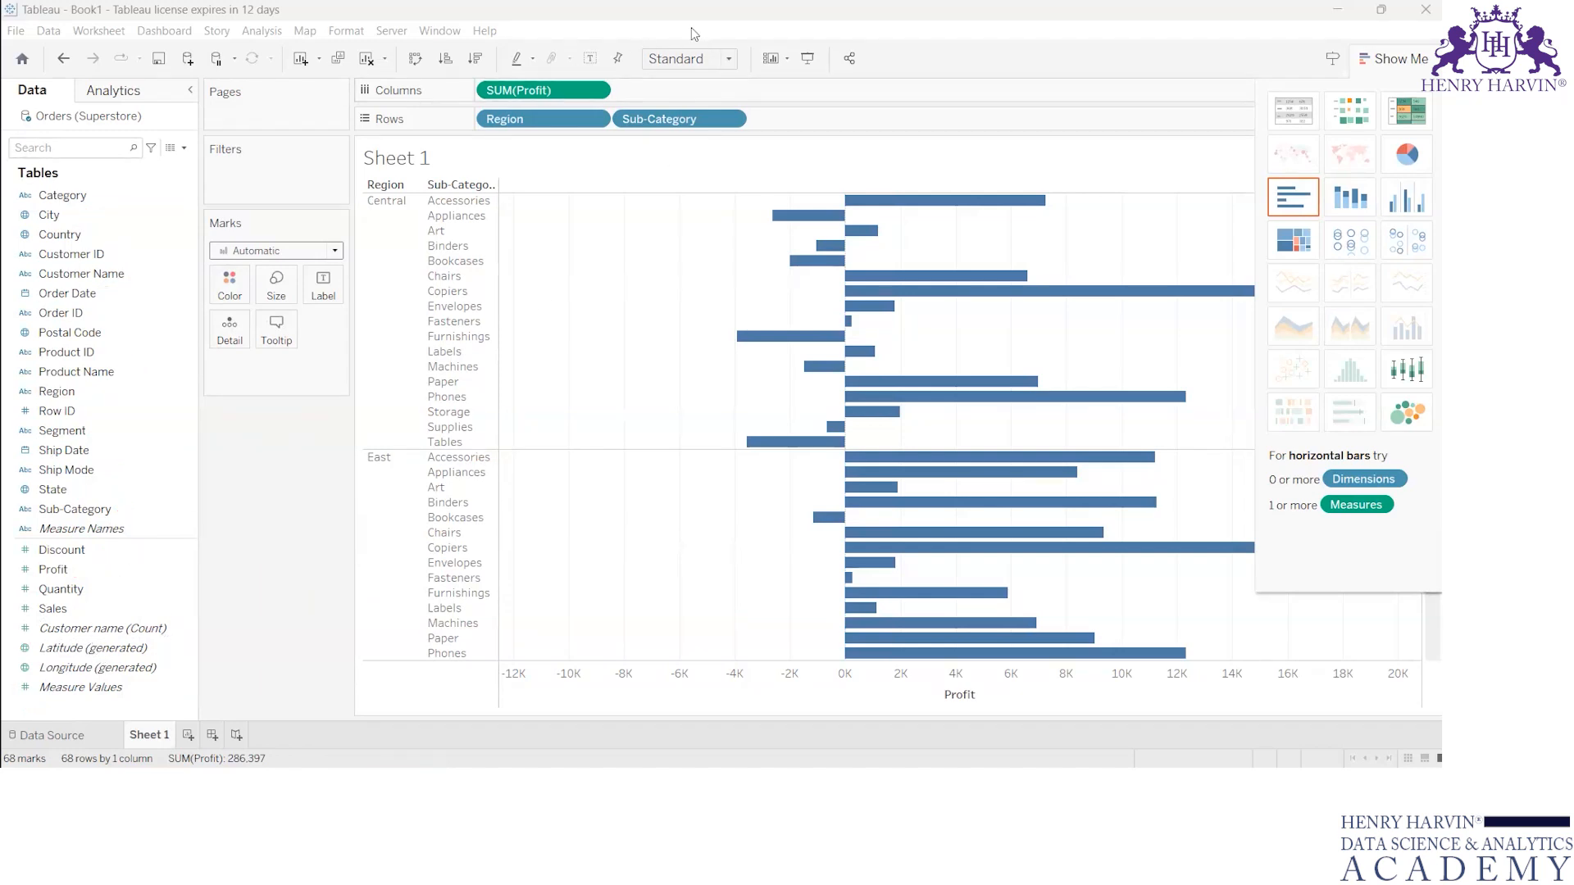
# Step: Connect the V11 Salesdata Relationship Excel workbook from Downloads as a new data source, add its Data table, and return to Sheet 1
pyautogui.click(49, 30)
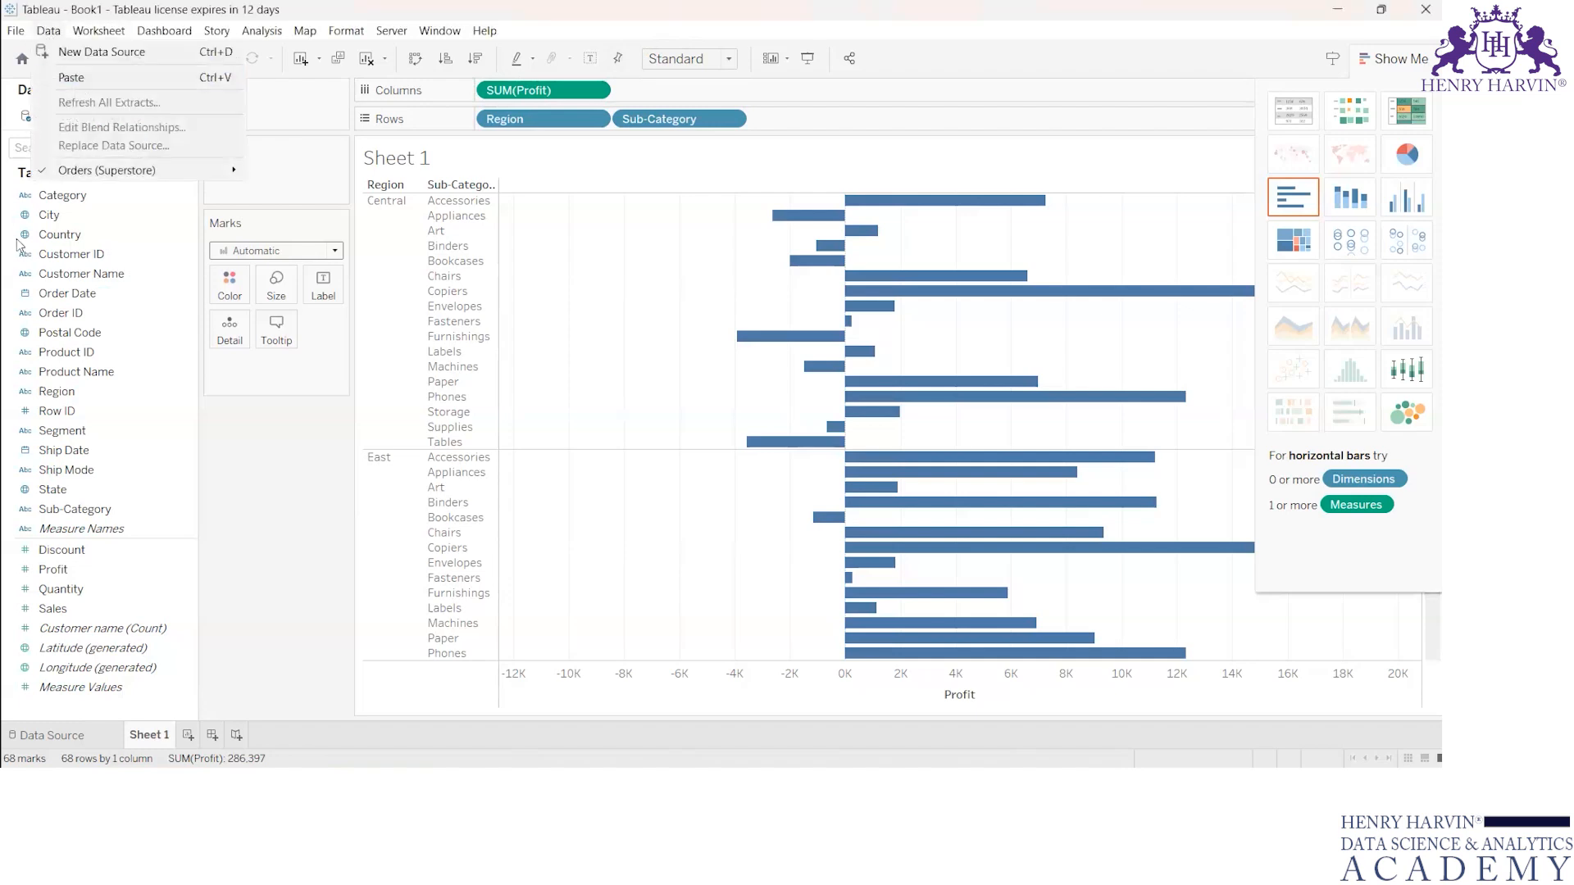
pyautogui.click(74, 59)
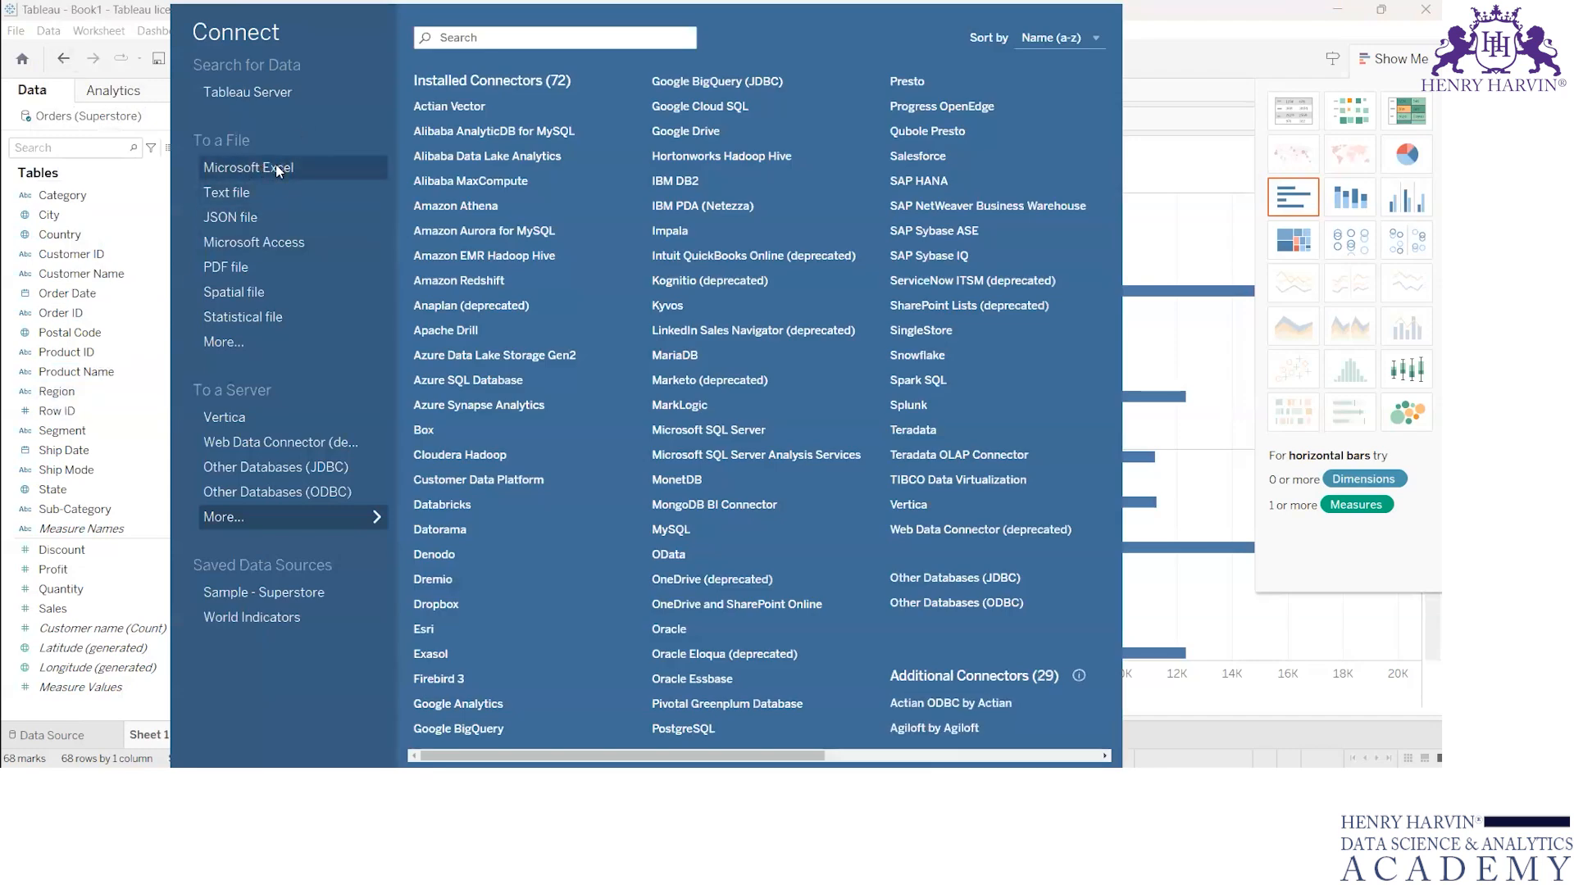
pyautogui.click(258, 178)
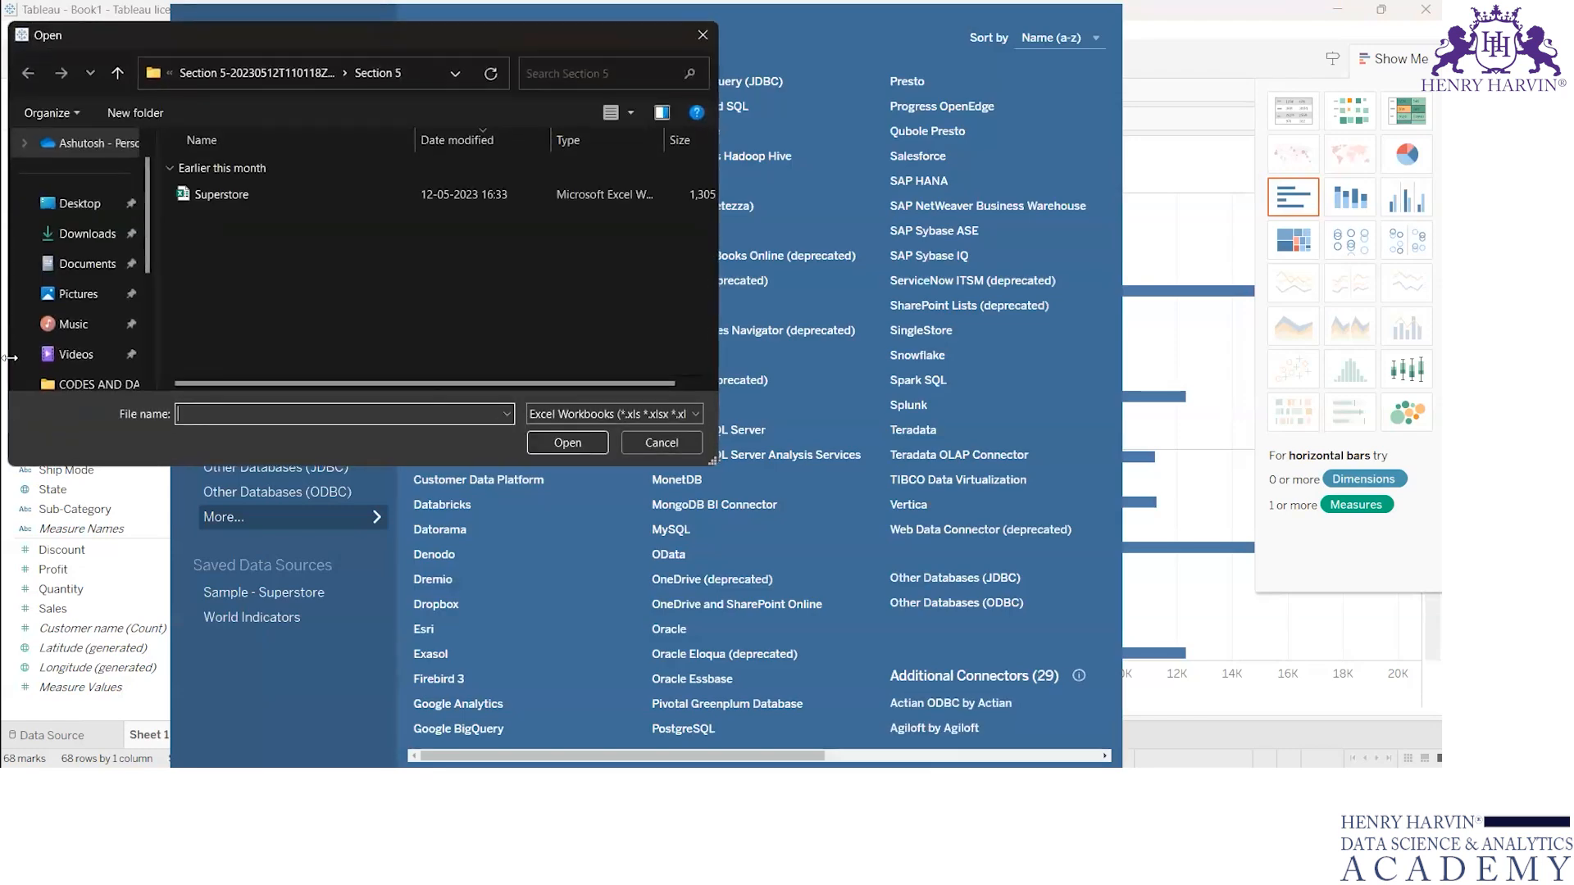
pyautogui.click(86, 234)
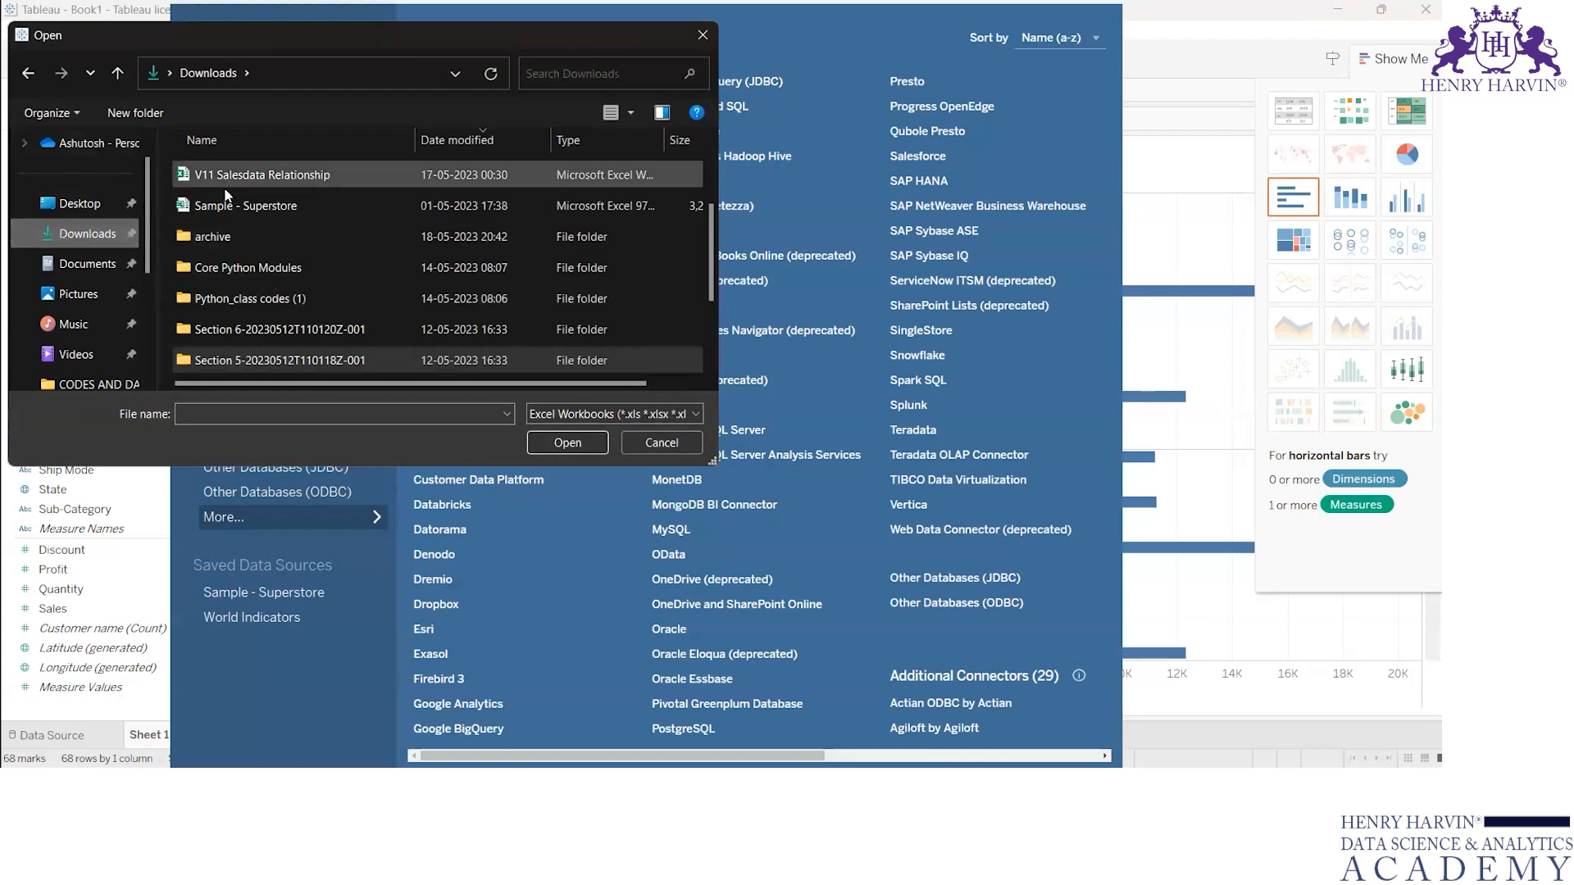
pyautogui.click(266, 177)
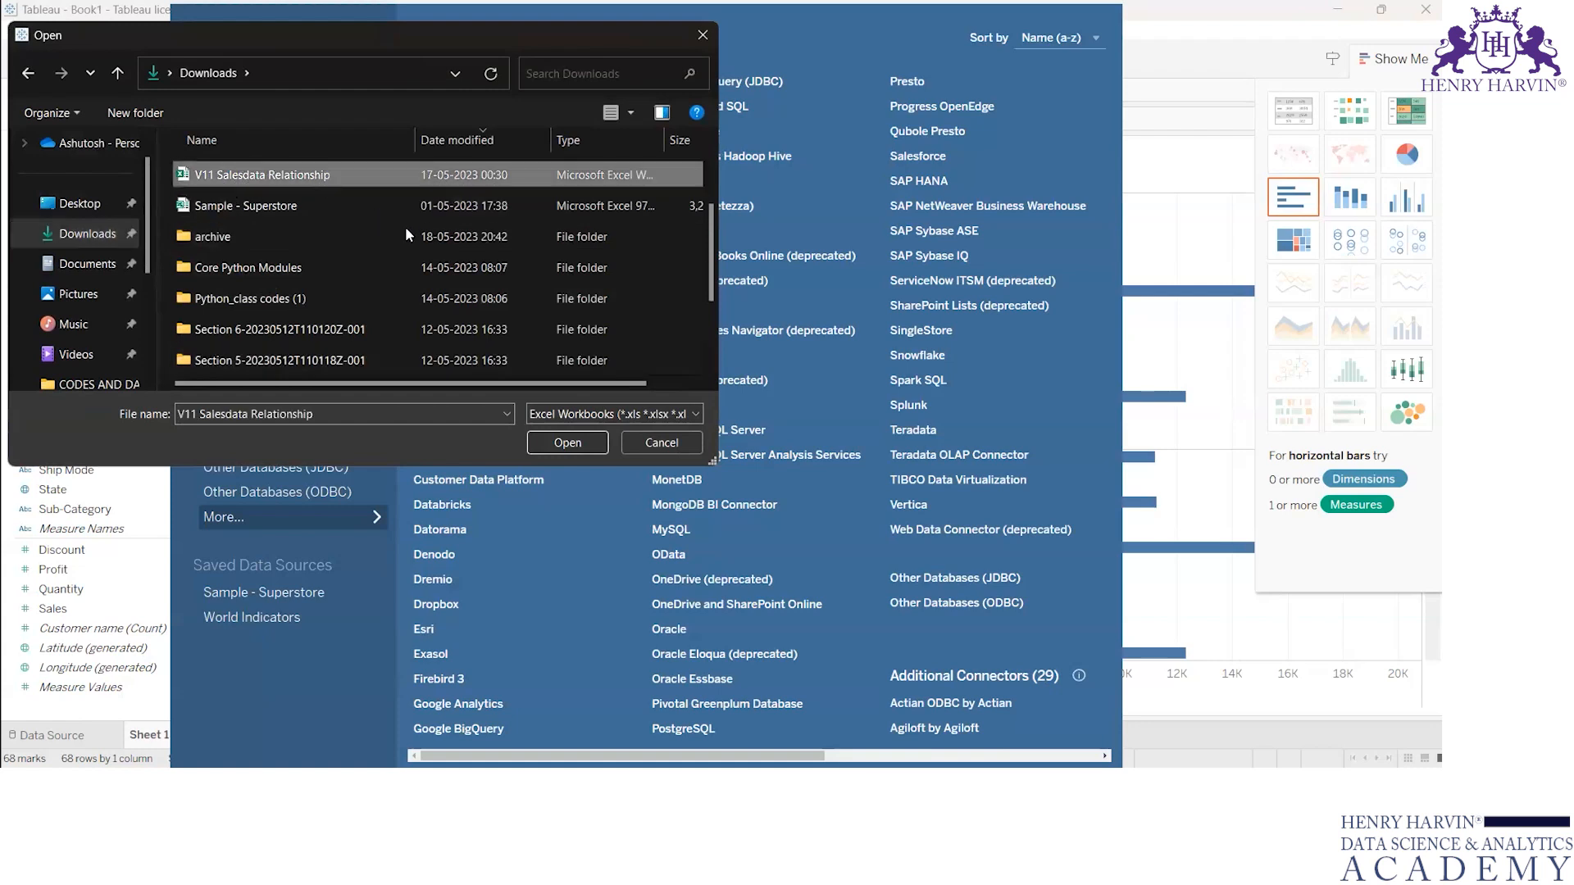
pyautogui.click(568, 442)
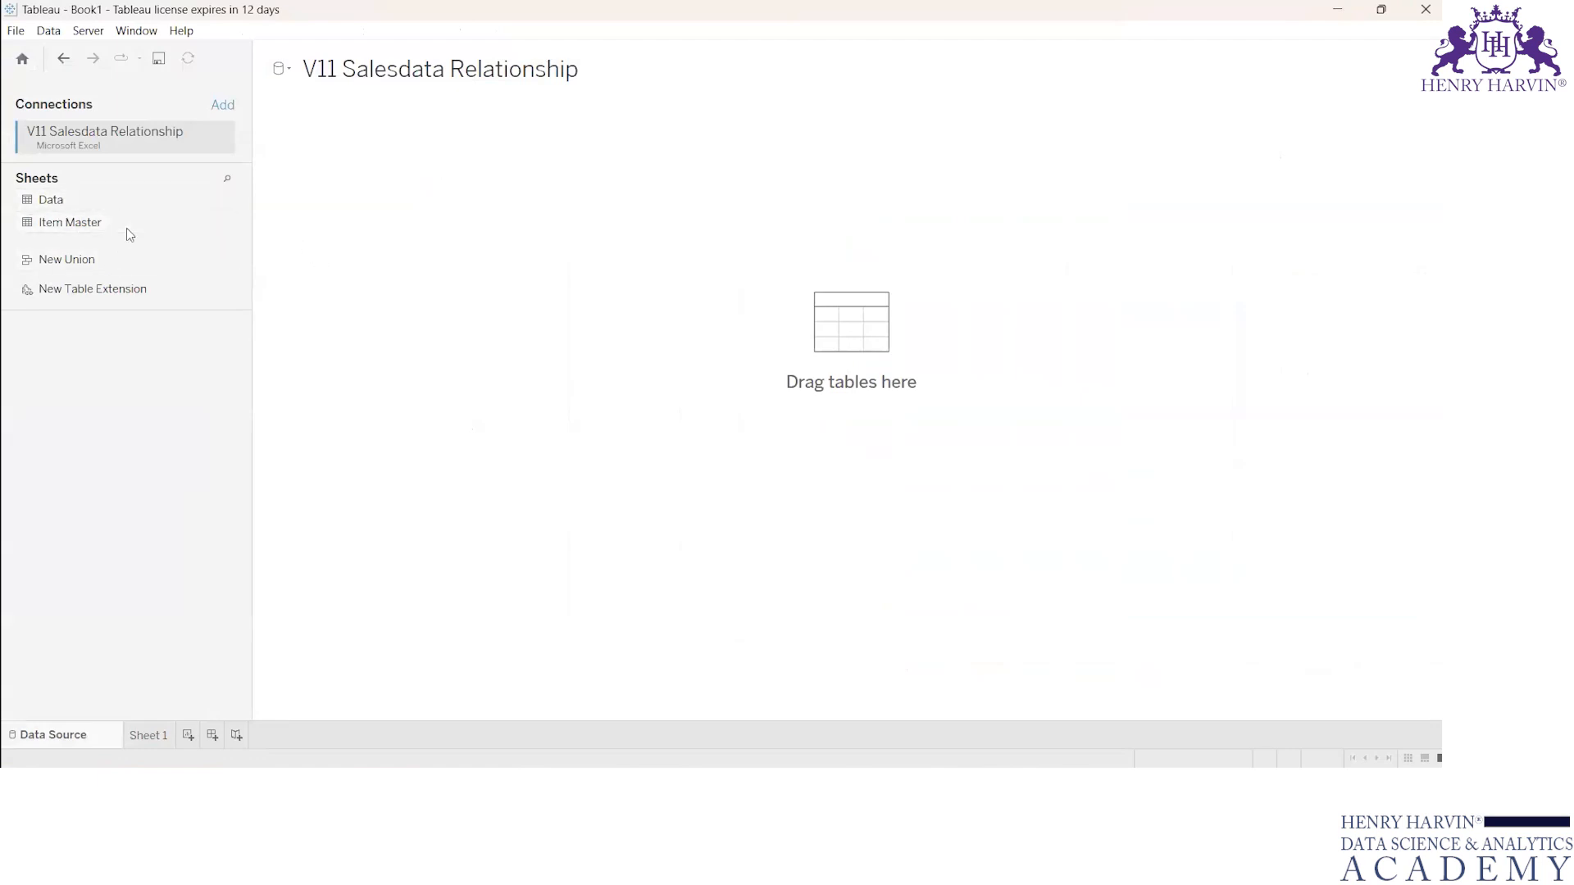
pyautogui.moveTo(72, 210); pyautogui.dragTo(766, 316)
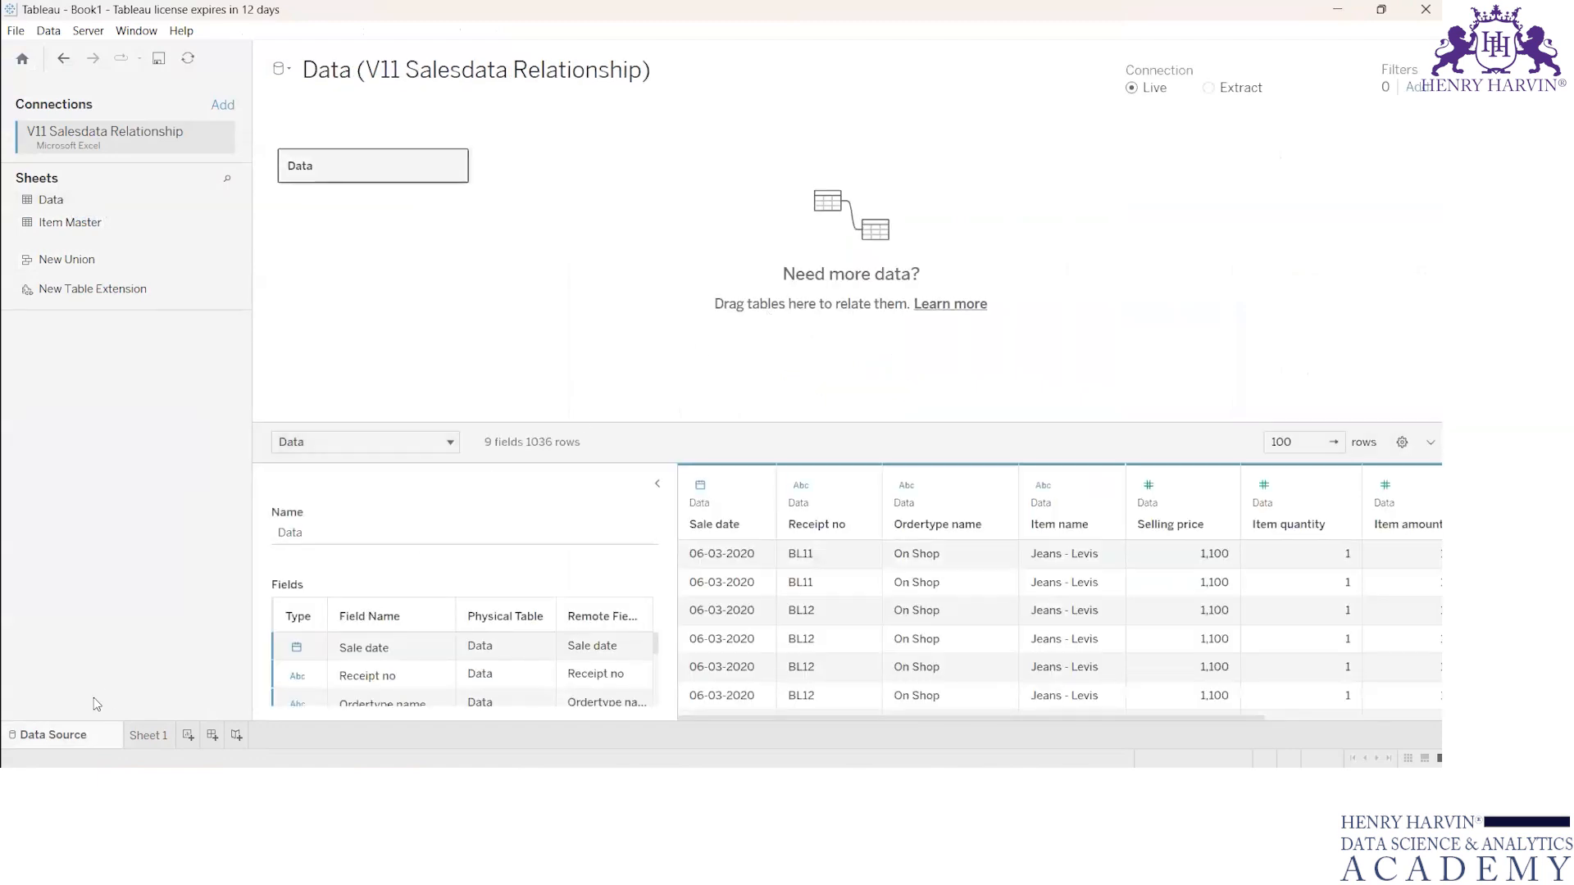
pyautogui.click(144, 734)
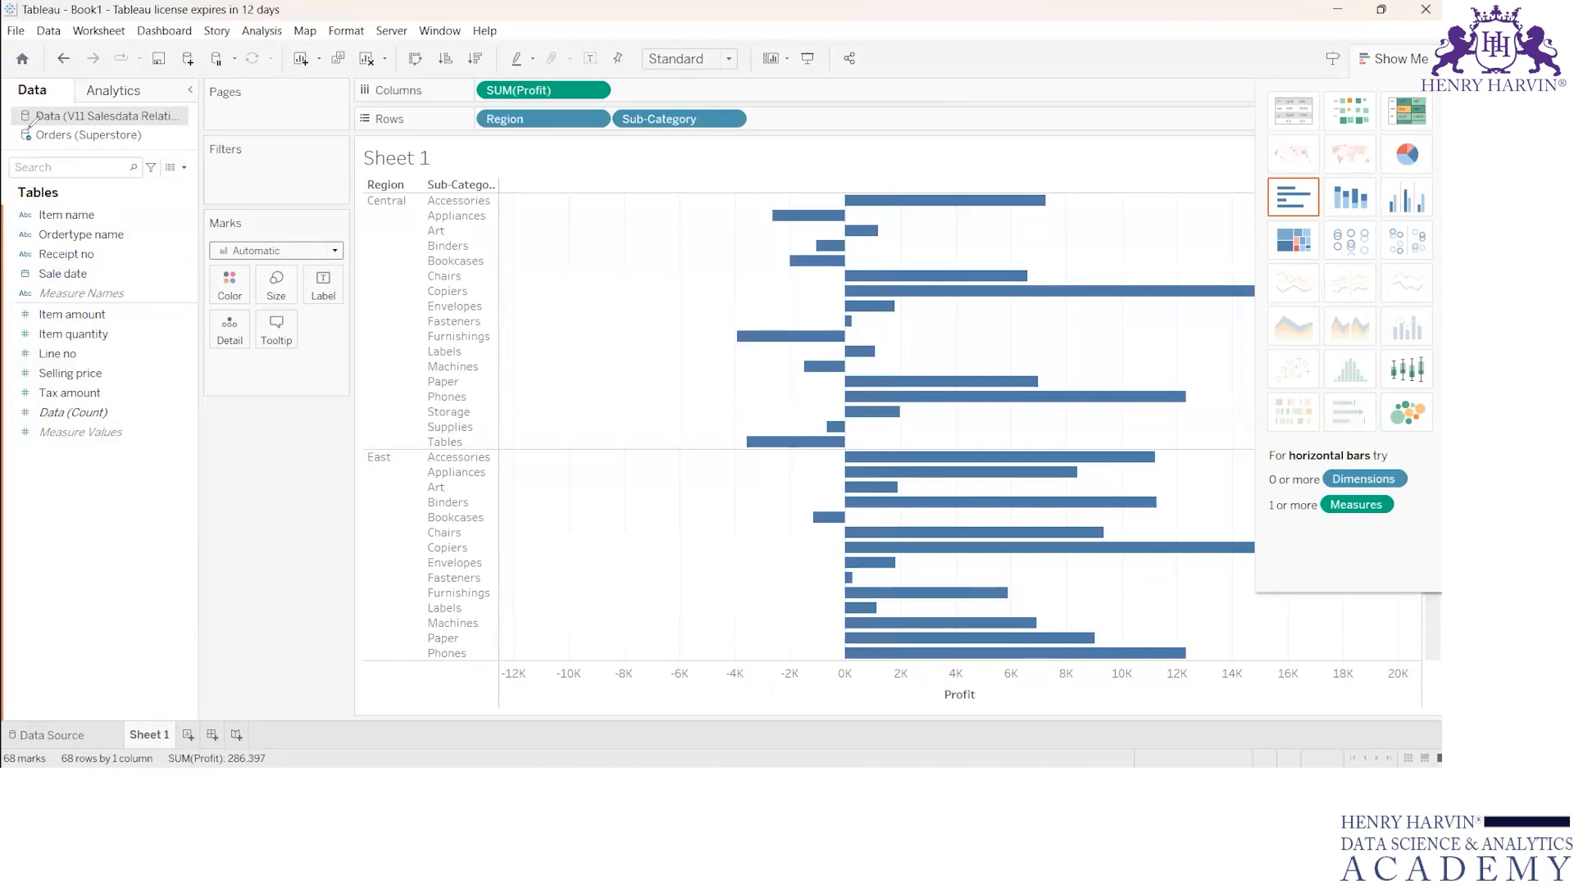
# Step: Mark the two data sources with ink, clear it, and view the V11 Salesdata Relationship source page before returning to Sheet 1
pyautogui.moveTo(8, 118); pyautogui.dragTo(16, 135)
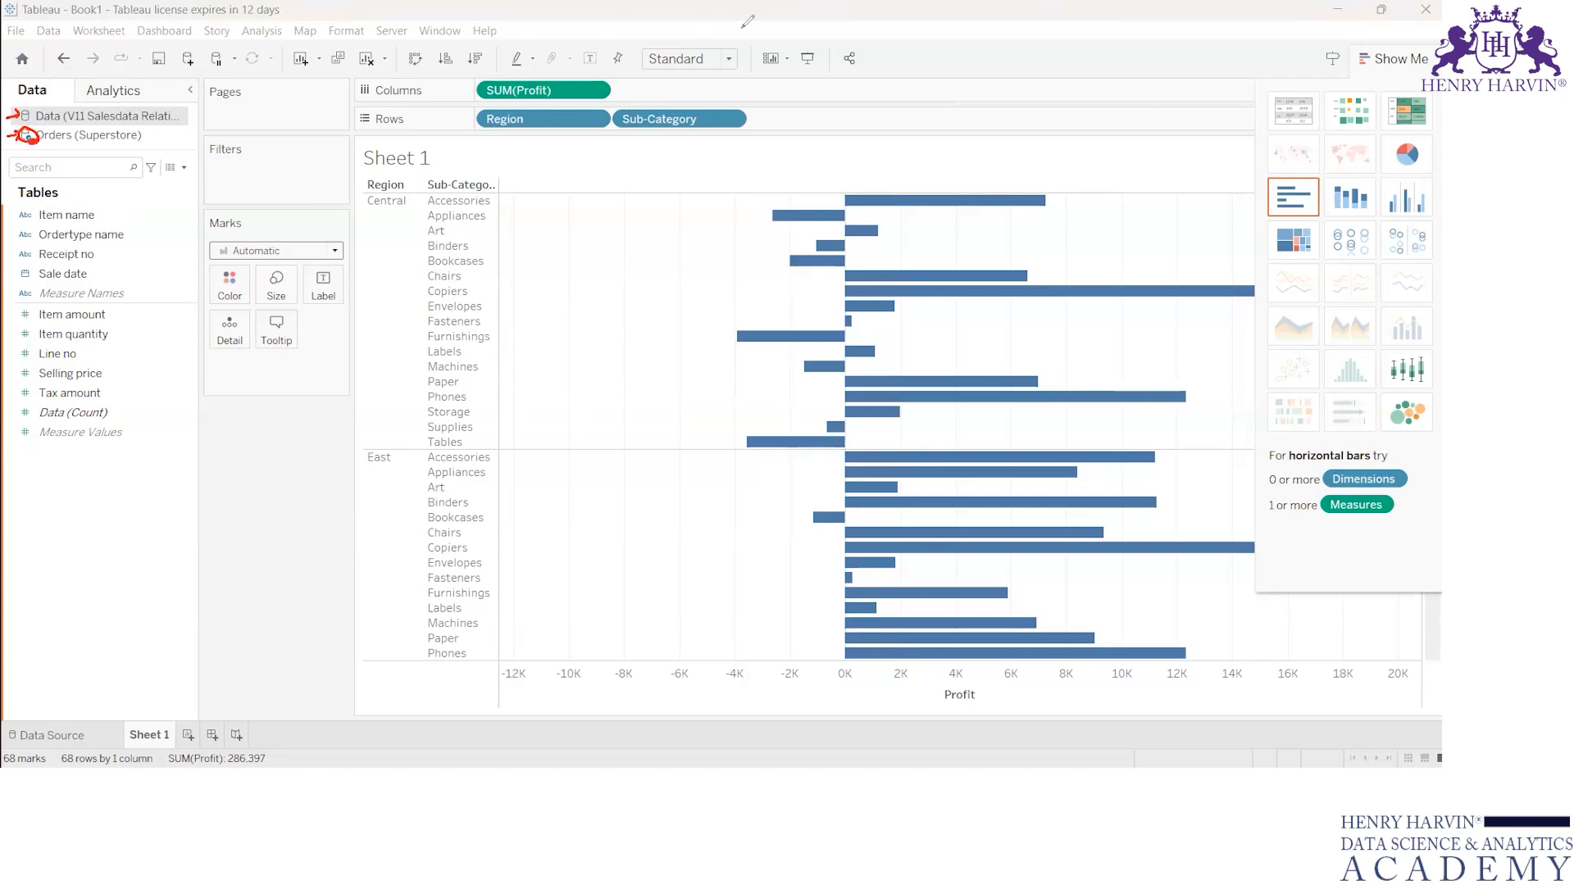
pyautogui.moveTo(27, 119); pyautogui.dragTo(95, 131)
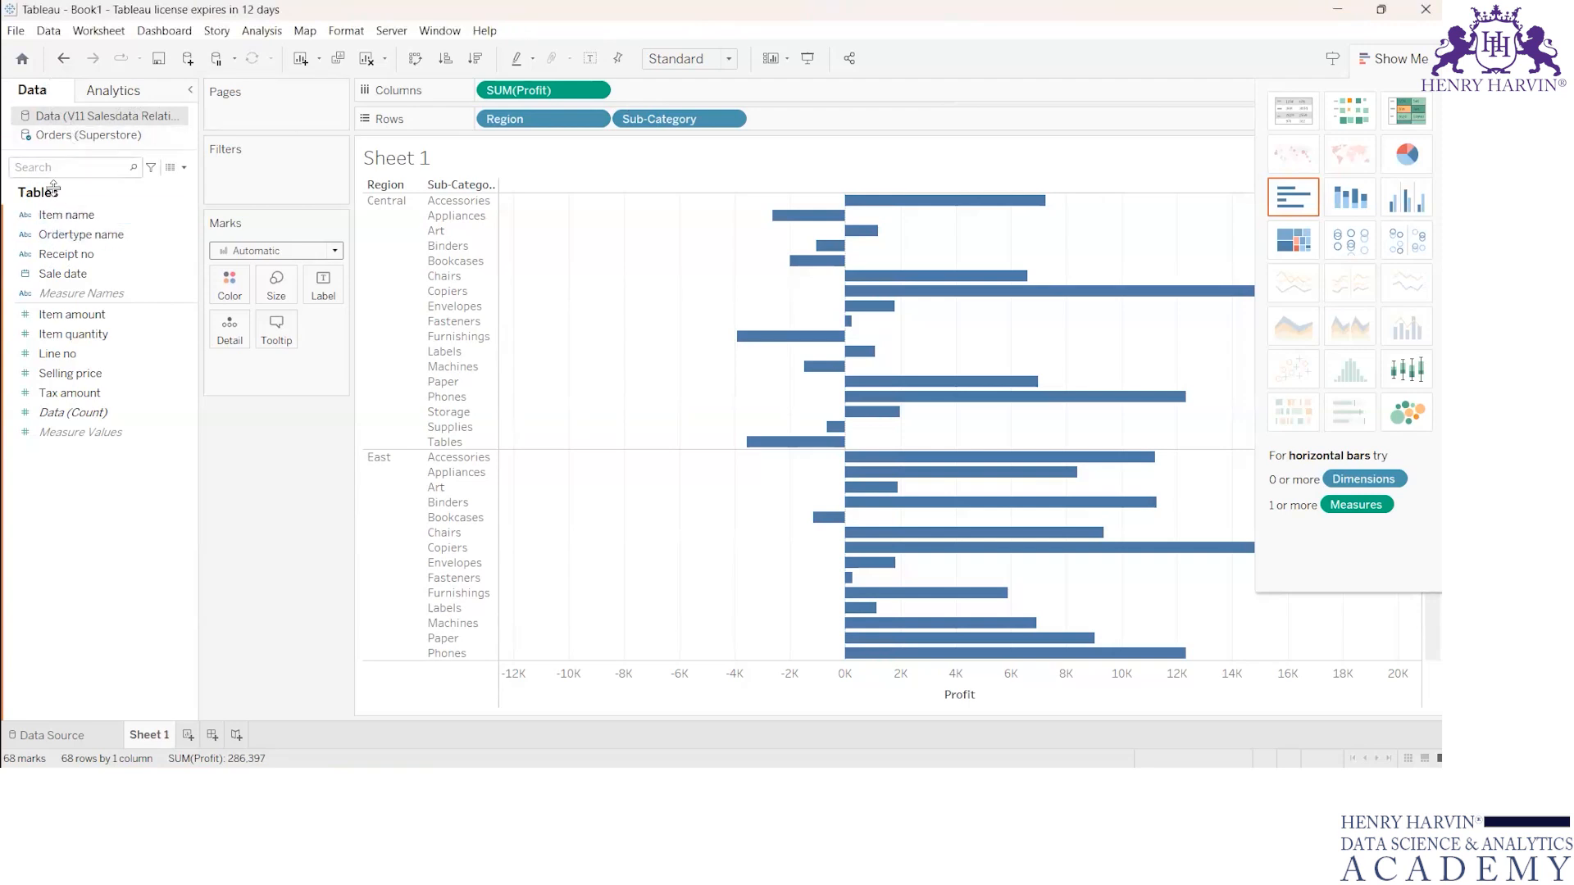
pyautogui.doubleClick(33, 118)
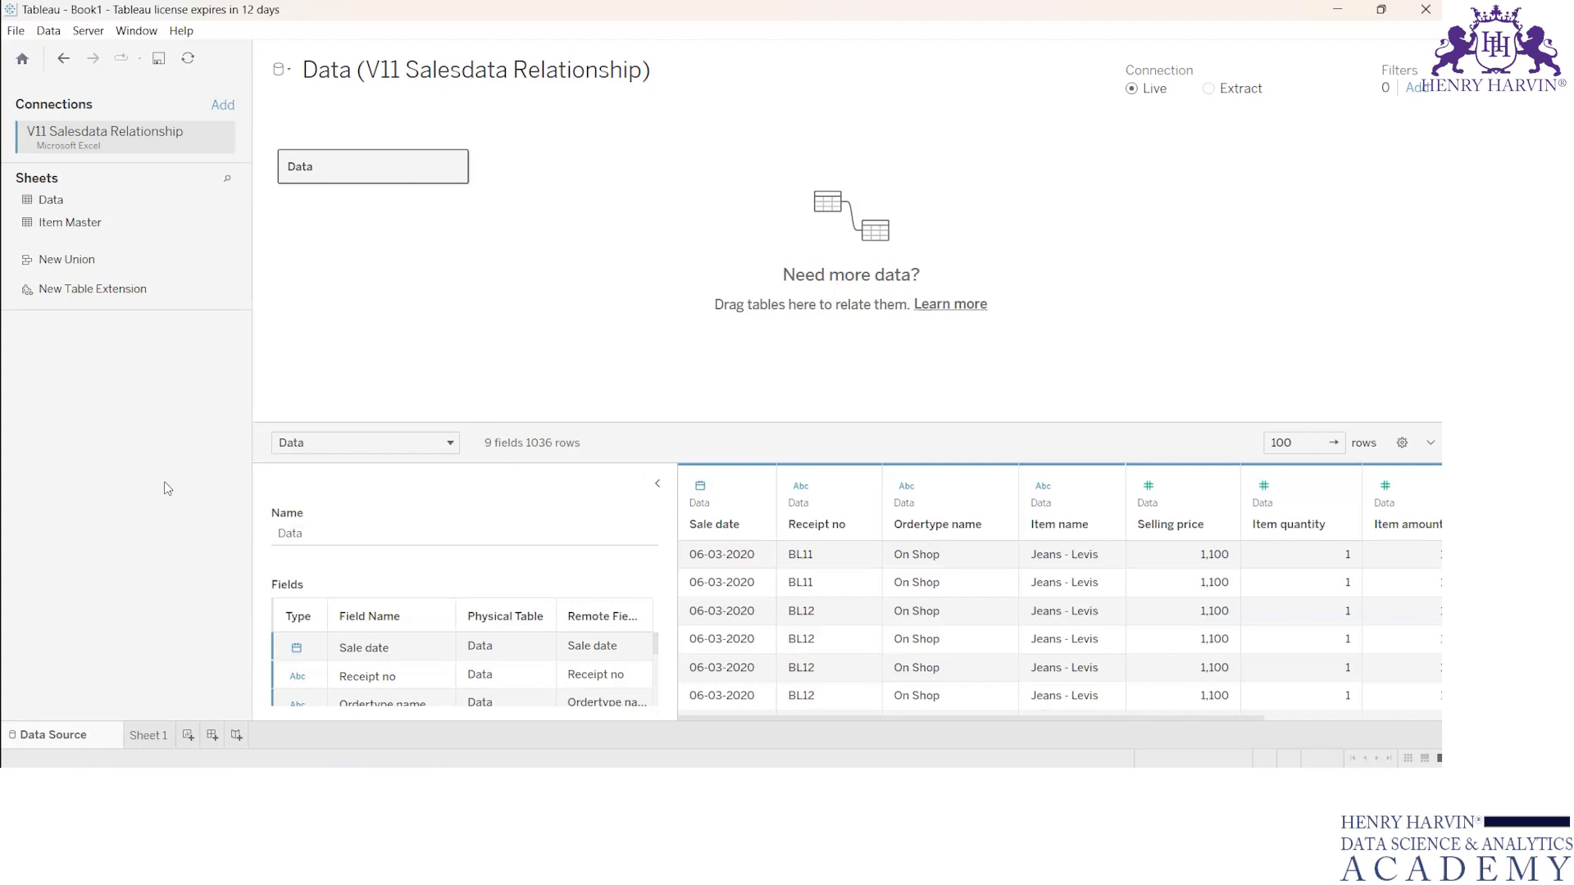
pyautogui.click(145, 736)
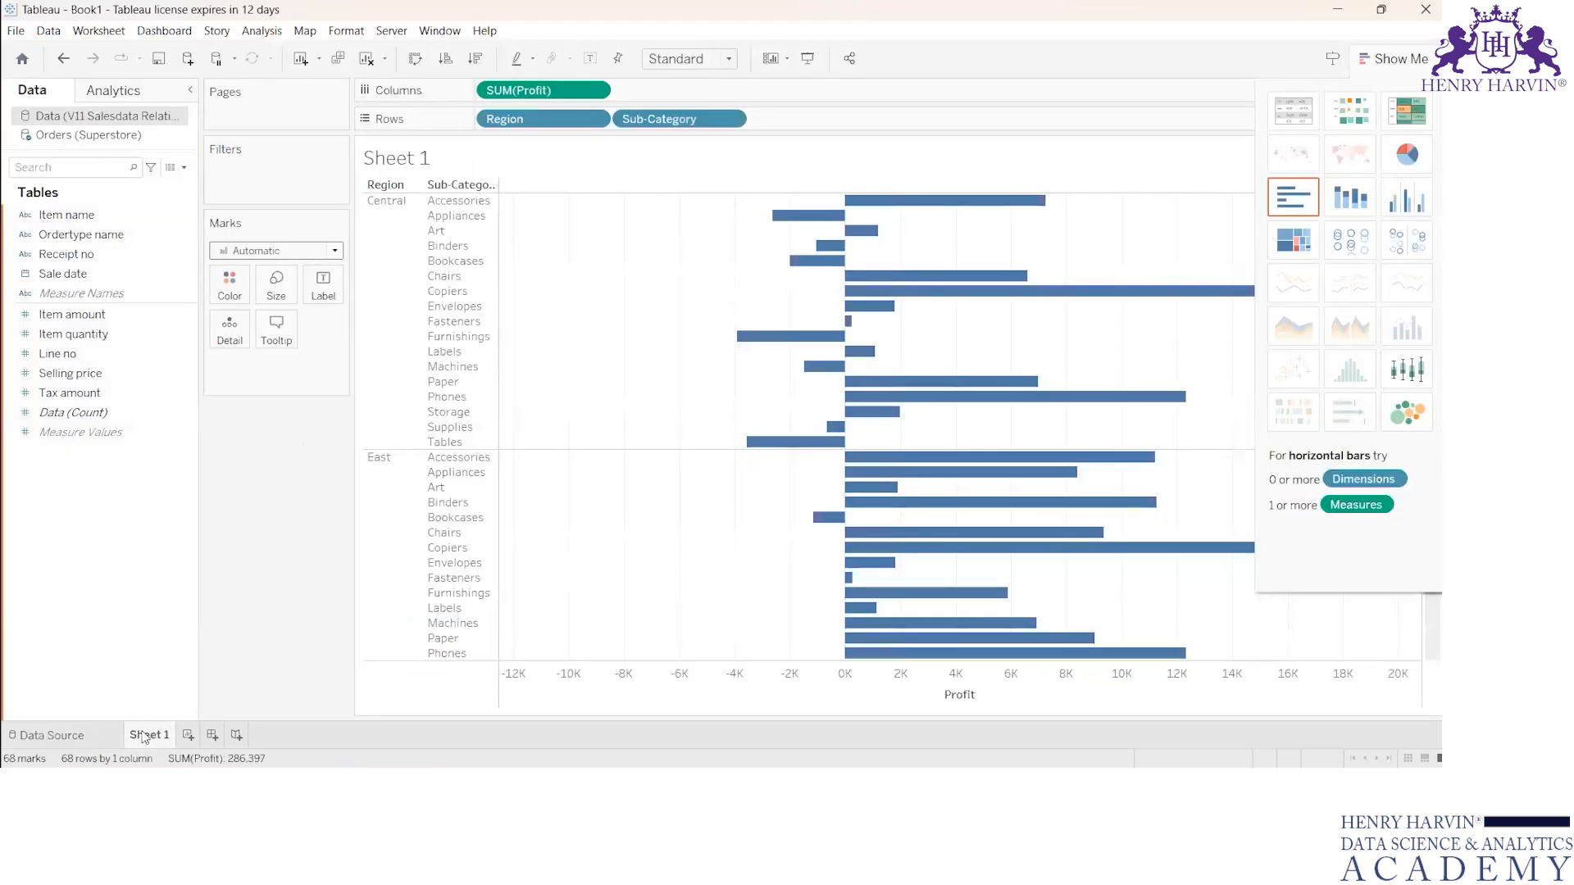
# Step: Review the actions available for the V11 Salesdata Relationship source and the Analytics options, and return to its data fields
pyautogui.rightClick(59, 120)
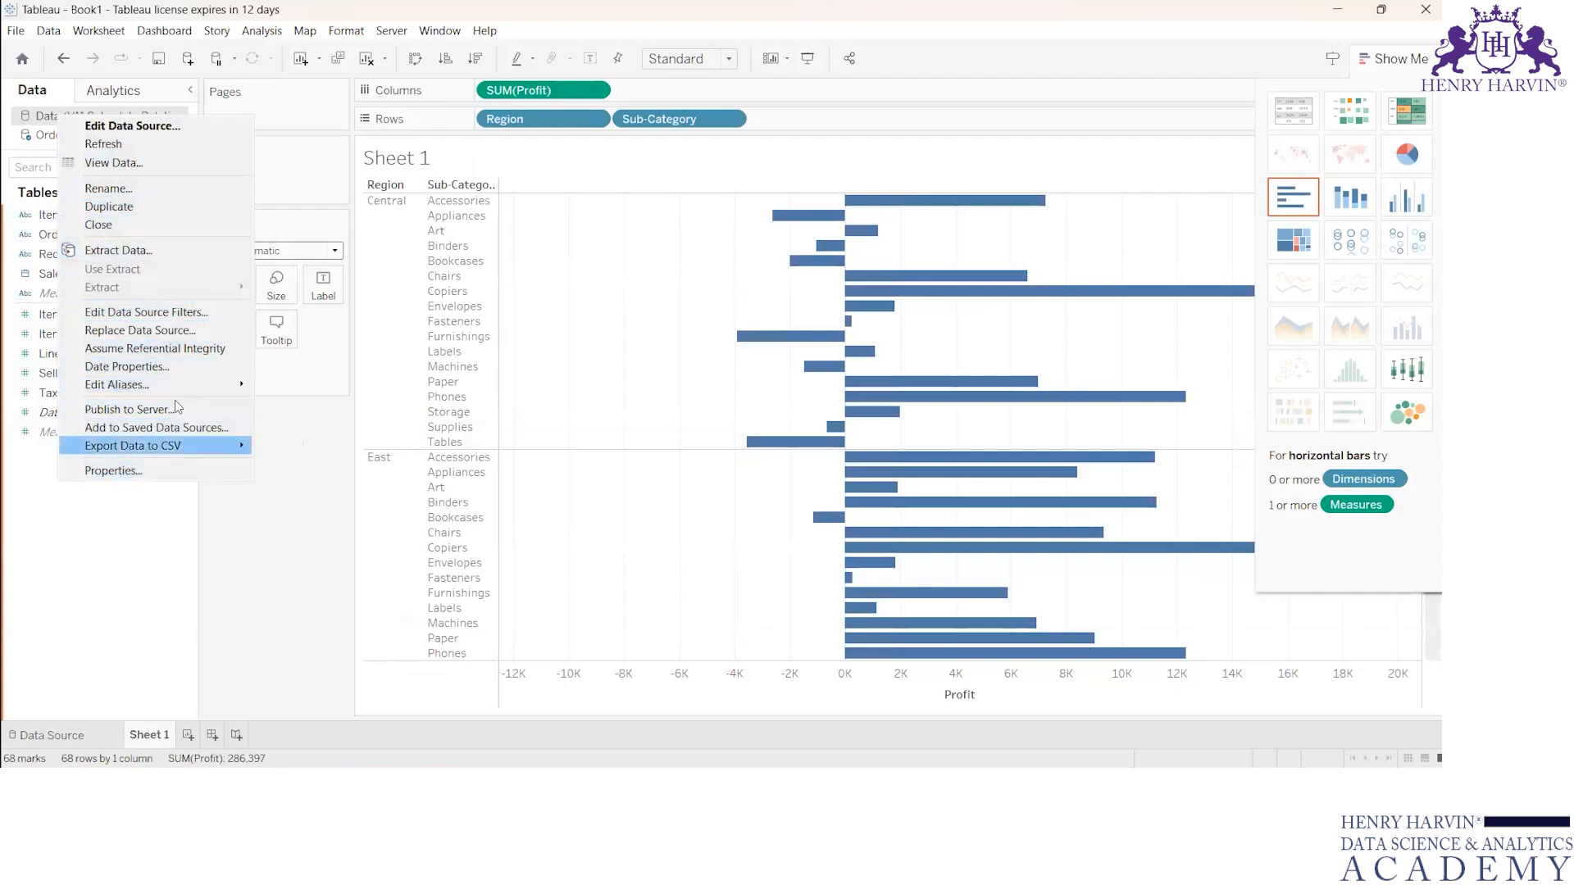
pyautogui.moveTo(185, 446)
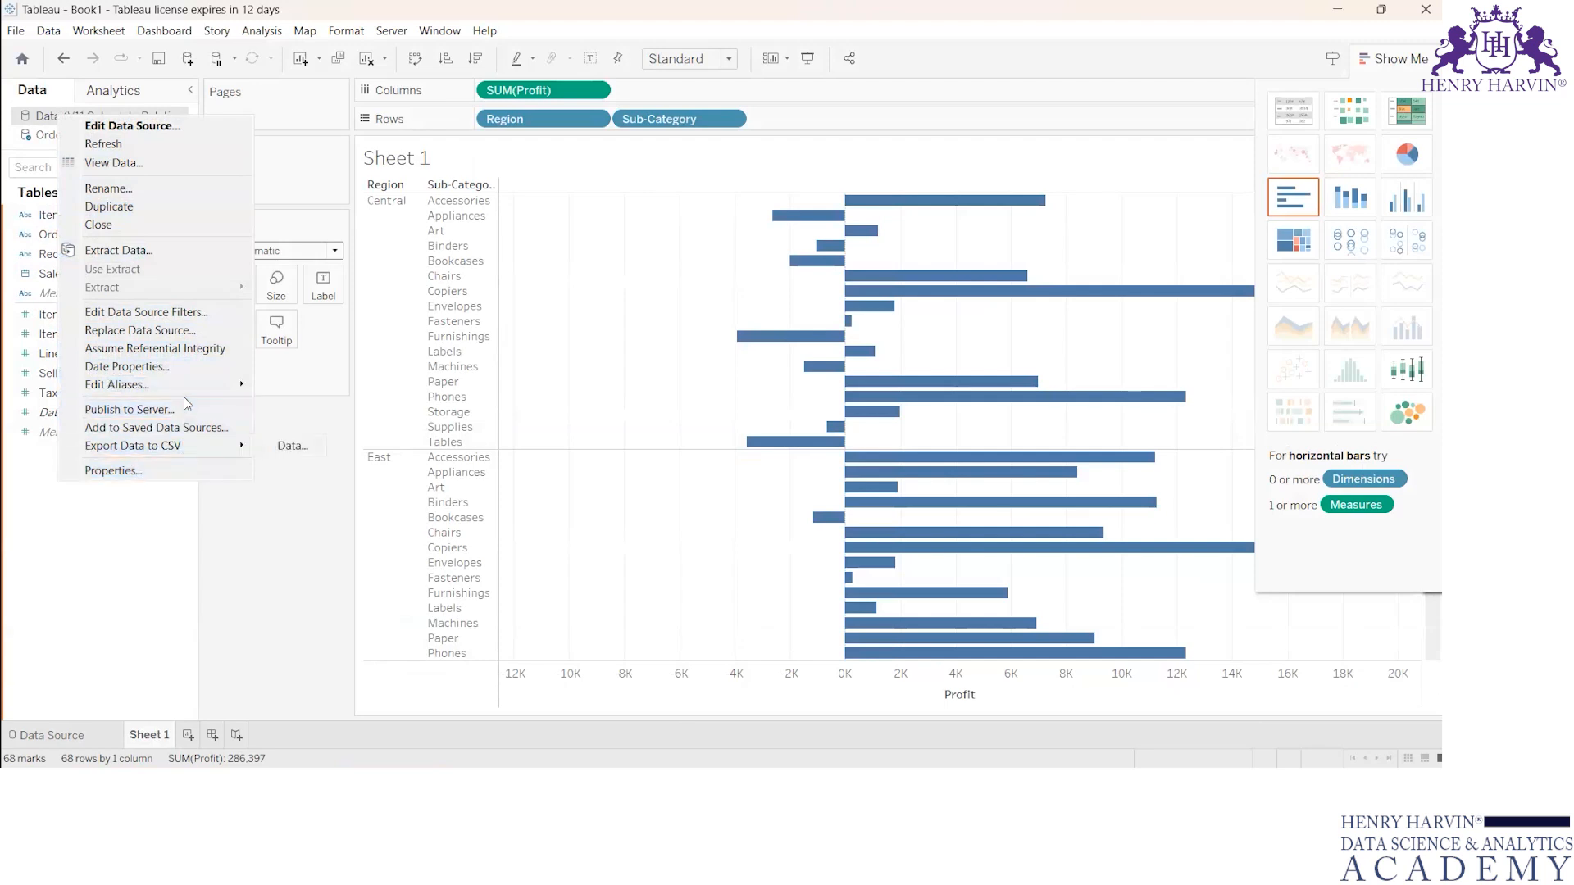
pyautogui.click(110, 147)
pyautogui.click(99, 95)
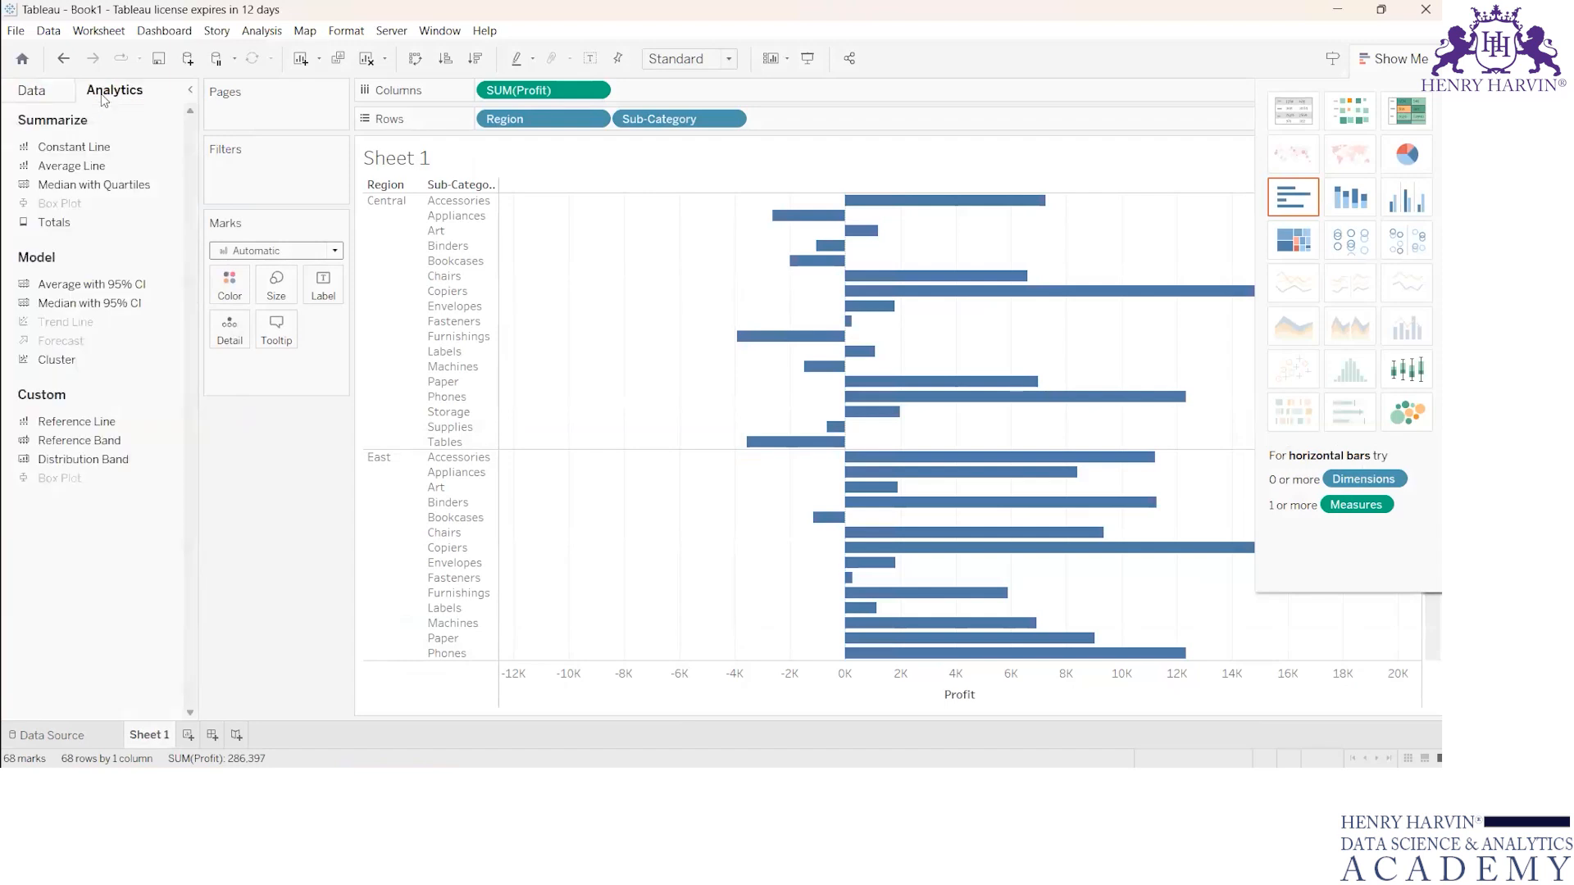
pyautogui.click(61, 96)
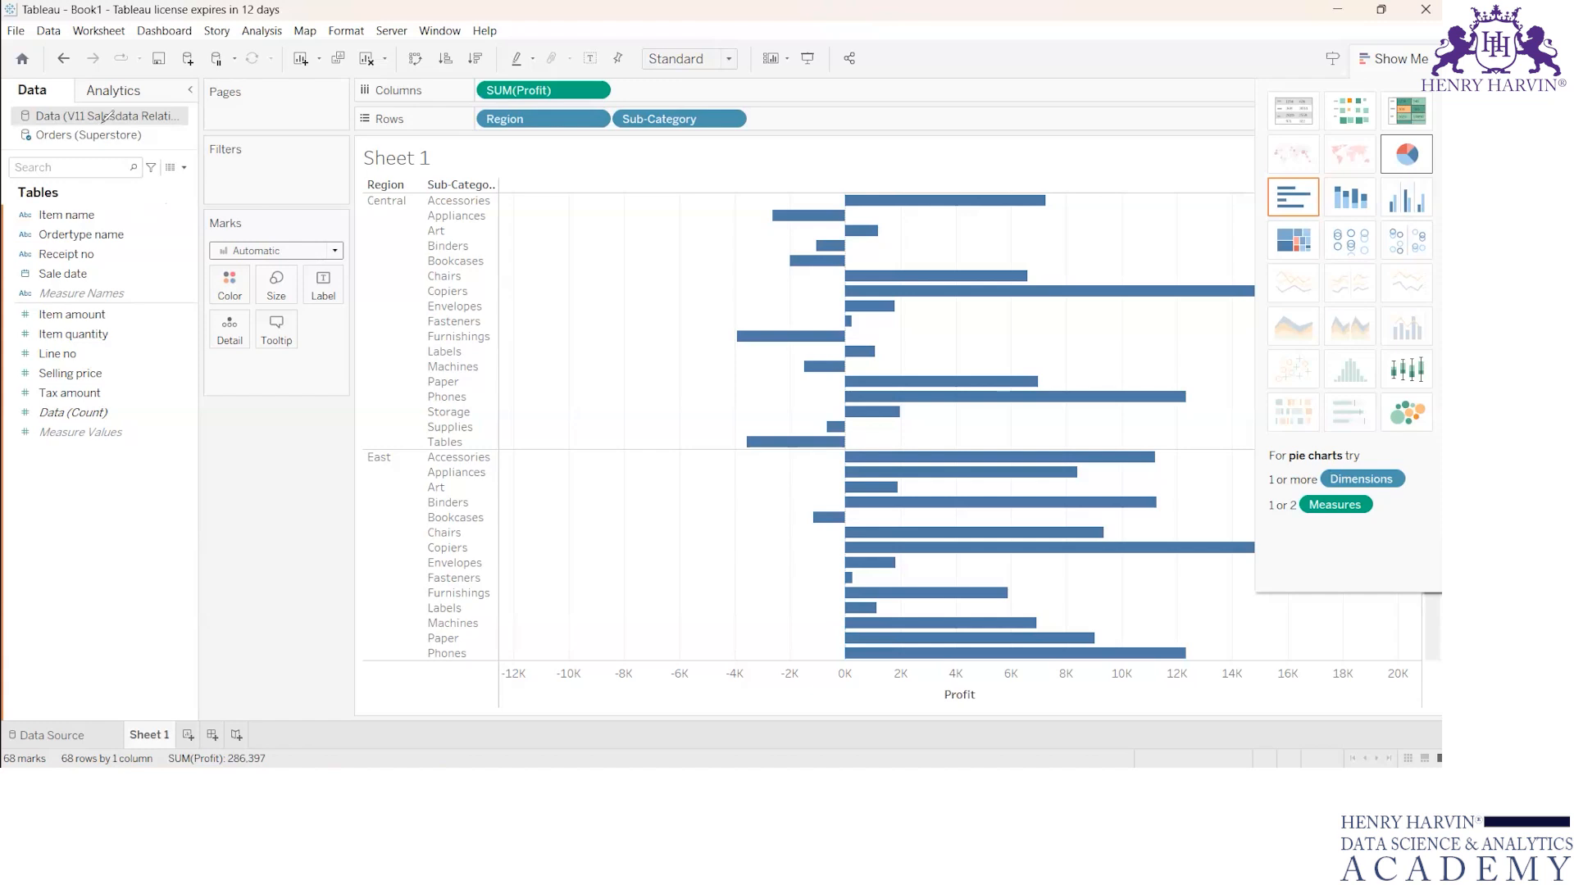
# Step: Bracket the V11 Salesdata fields from Item name to Measure Values in ink, mark beside the data source names, and clear the ink
pyautogui.moveTo(151, 193); pyautogui.dragTo(156, 447)
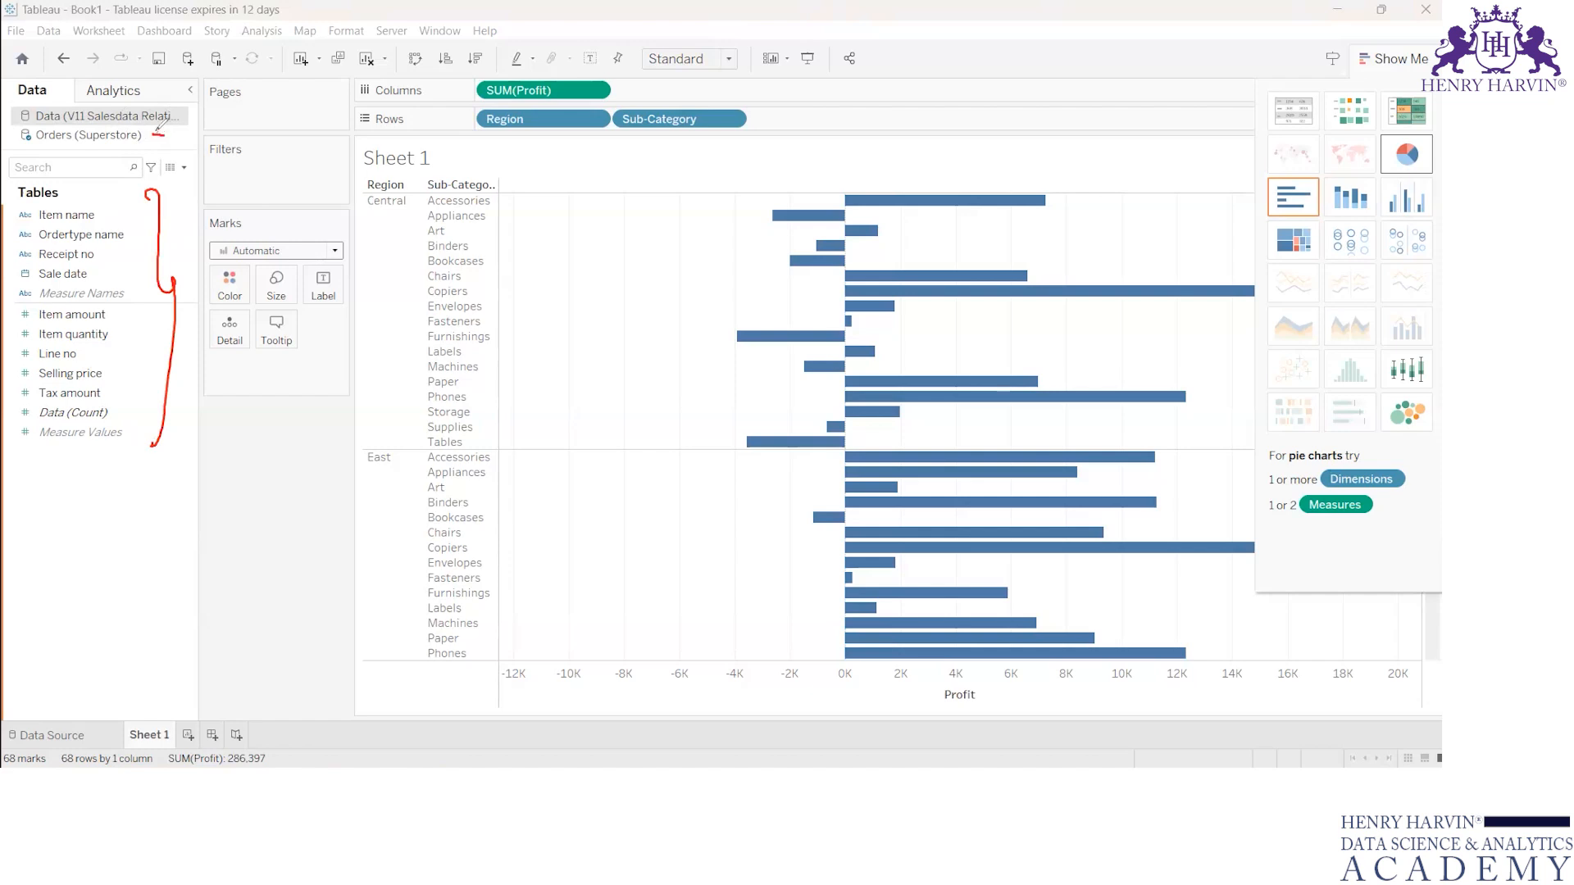
pyautogui.moveTo(158, 131); pyautogui.dragTo(181, 128)
pyautogui.click(715, 73)
# Step: Replace Profit, Region and Sub-Category on Sheet 1 with Item name in columns and Item quantity in rows
pyautogui.moveTo(576, 91)
pyautogui.mouseDown()
pyautogui.moveTo(381, 369)
pyautogui.moveTo(351, 459)
pyautogui.mouseUp()
pyautogui.moveTo(564, 122); pyautogui.dragTo(284, 459)
pyautogui.moveTo(542, 119); pyautogui.dragTo(292, 473)
pyautogui.click(146, 376)
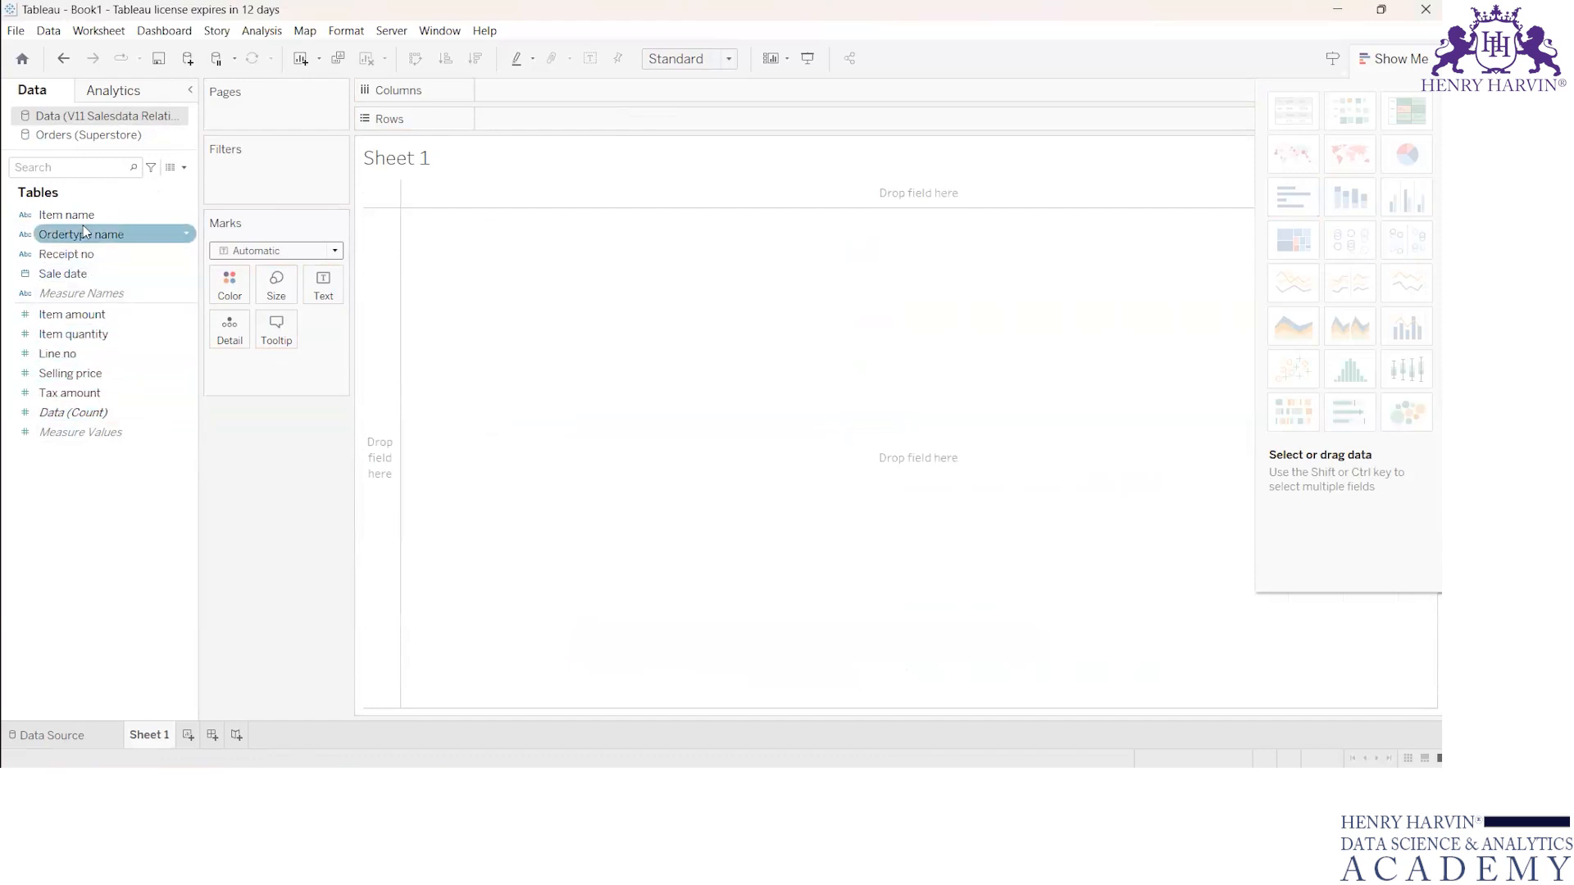
pyautogui.moveTo(80, 217); pyautogui.dragTo(535, 93)
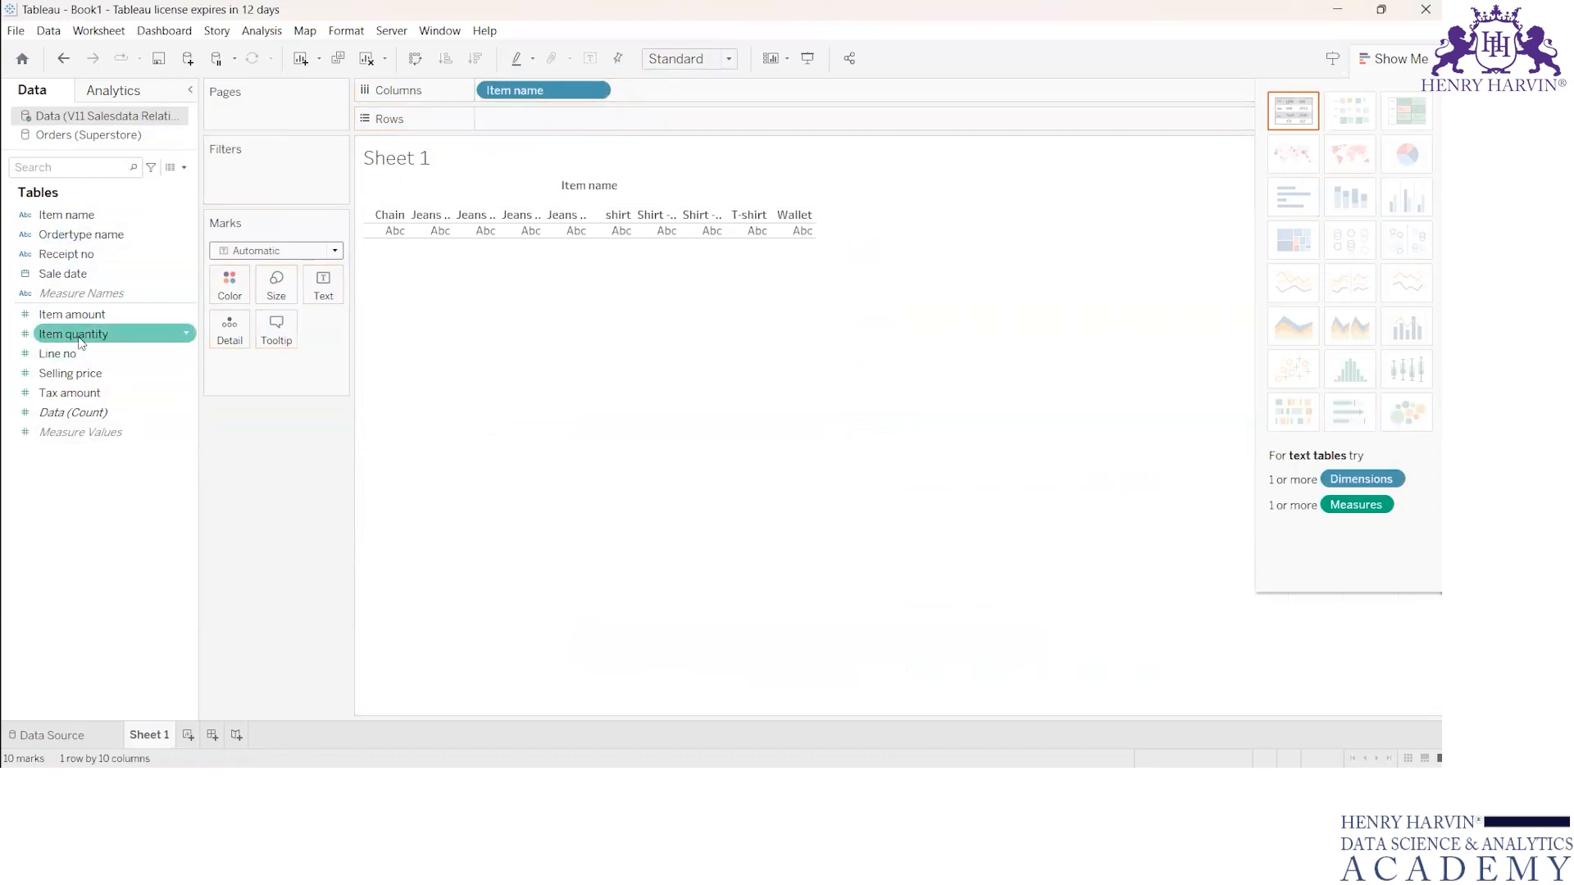
pyautogui.moveTo(80, 338); pyautogui.dragTo(537, 129)
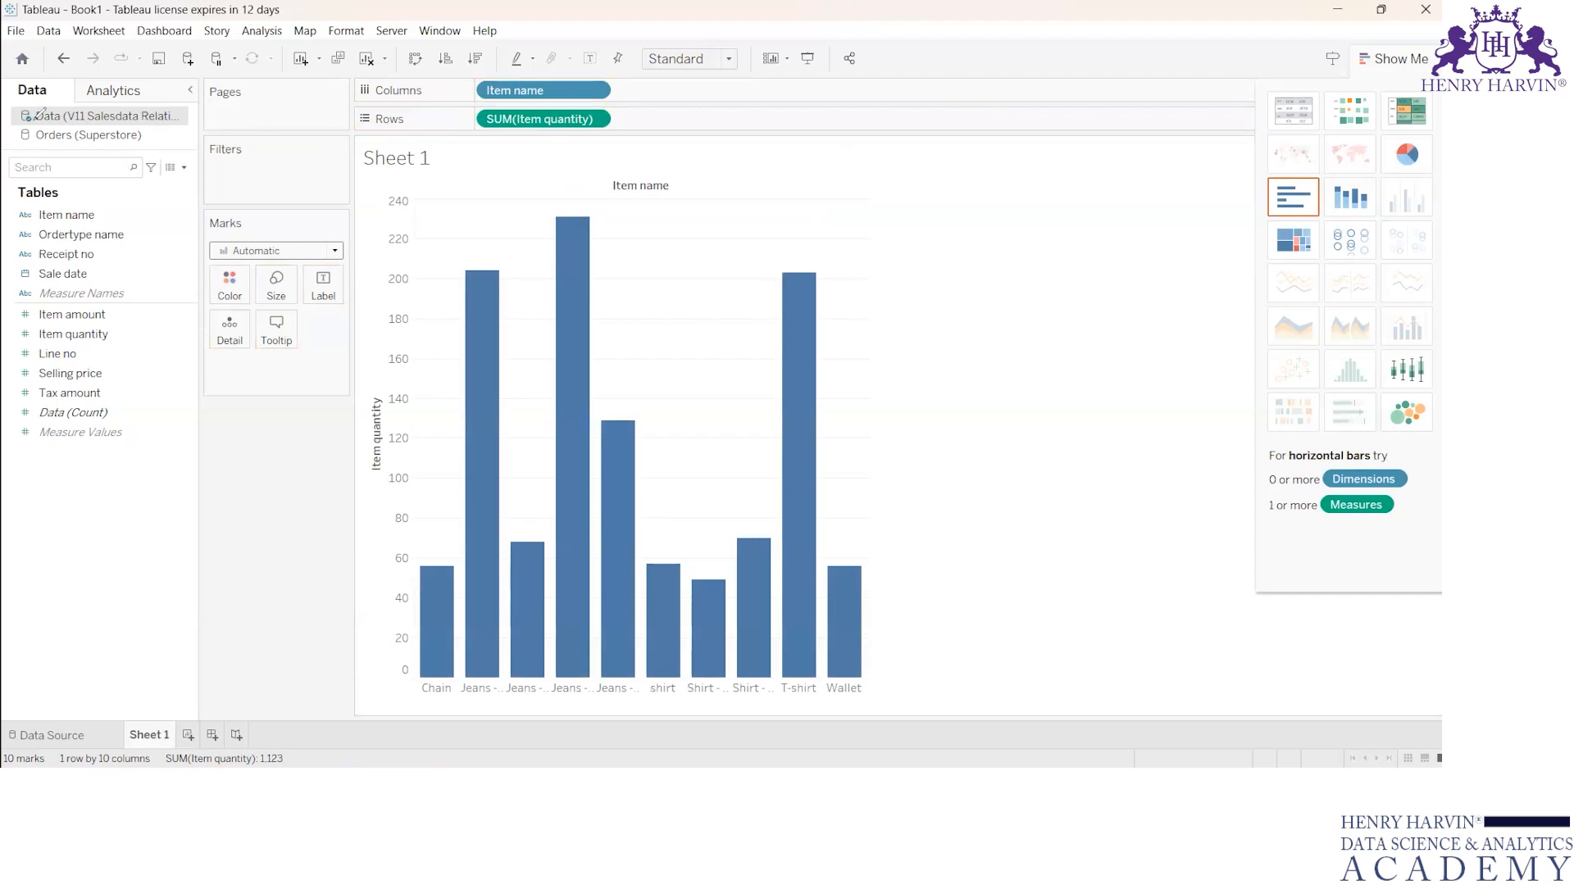
# Step: Draw ink arrows at the V11 Salesdata and Orders (Superstore) data sources, and clear the ink
pyautogui.click(59, 91)
pyautogui.moveTo(55, 96); pyautogui.dragTo(33, 139)
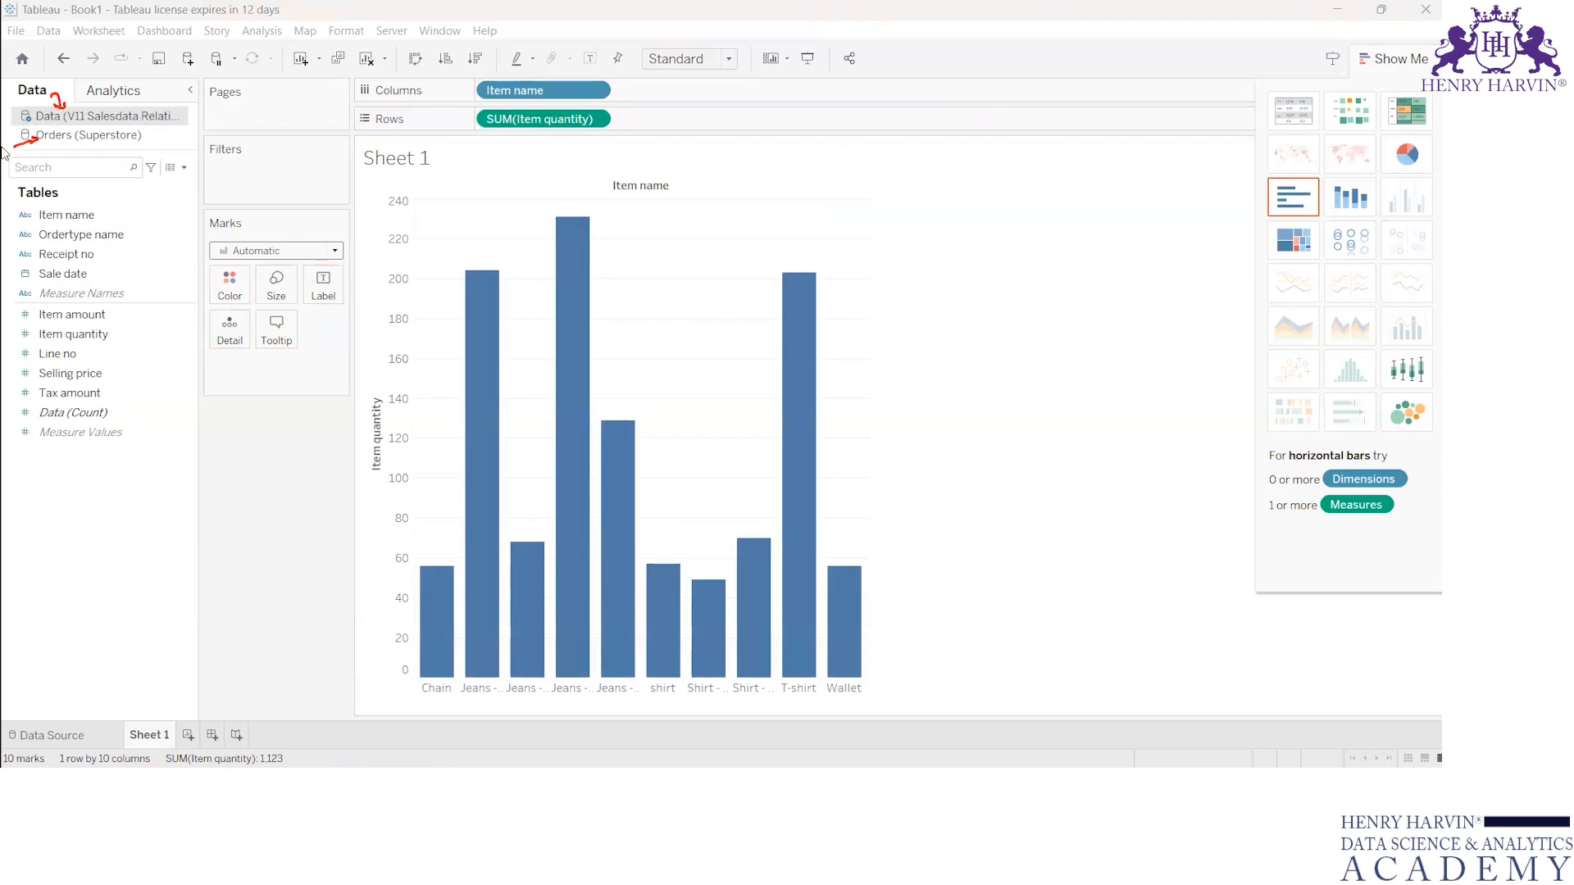
pyautogui.click(1074, 67)
pyautogui.click(740, 842)
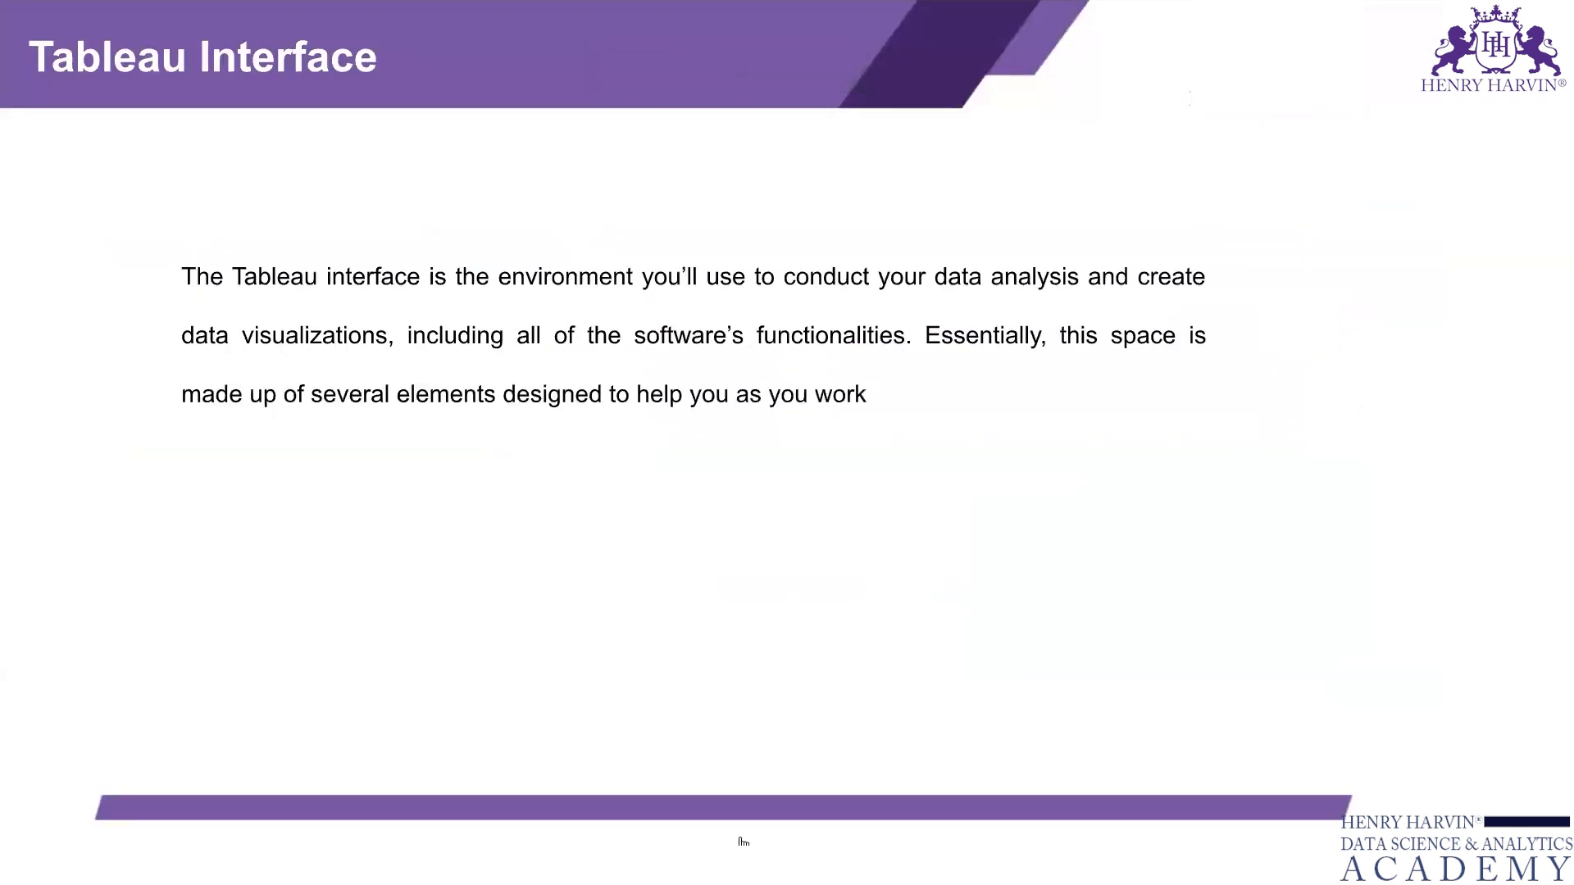
pyautogui.click(743, 842)
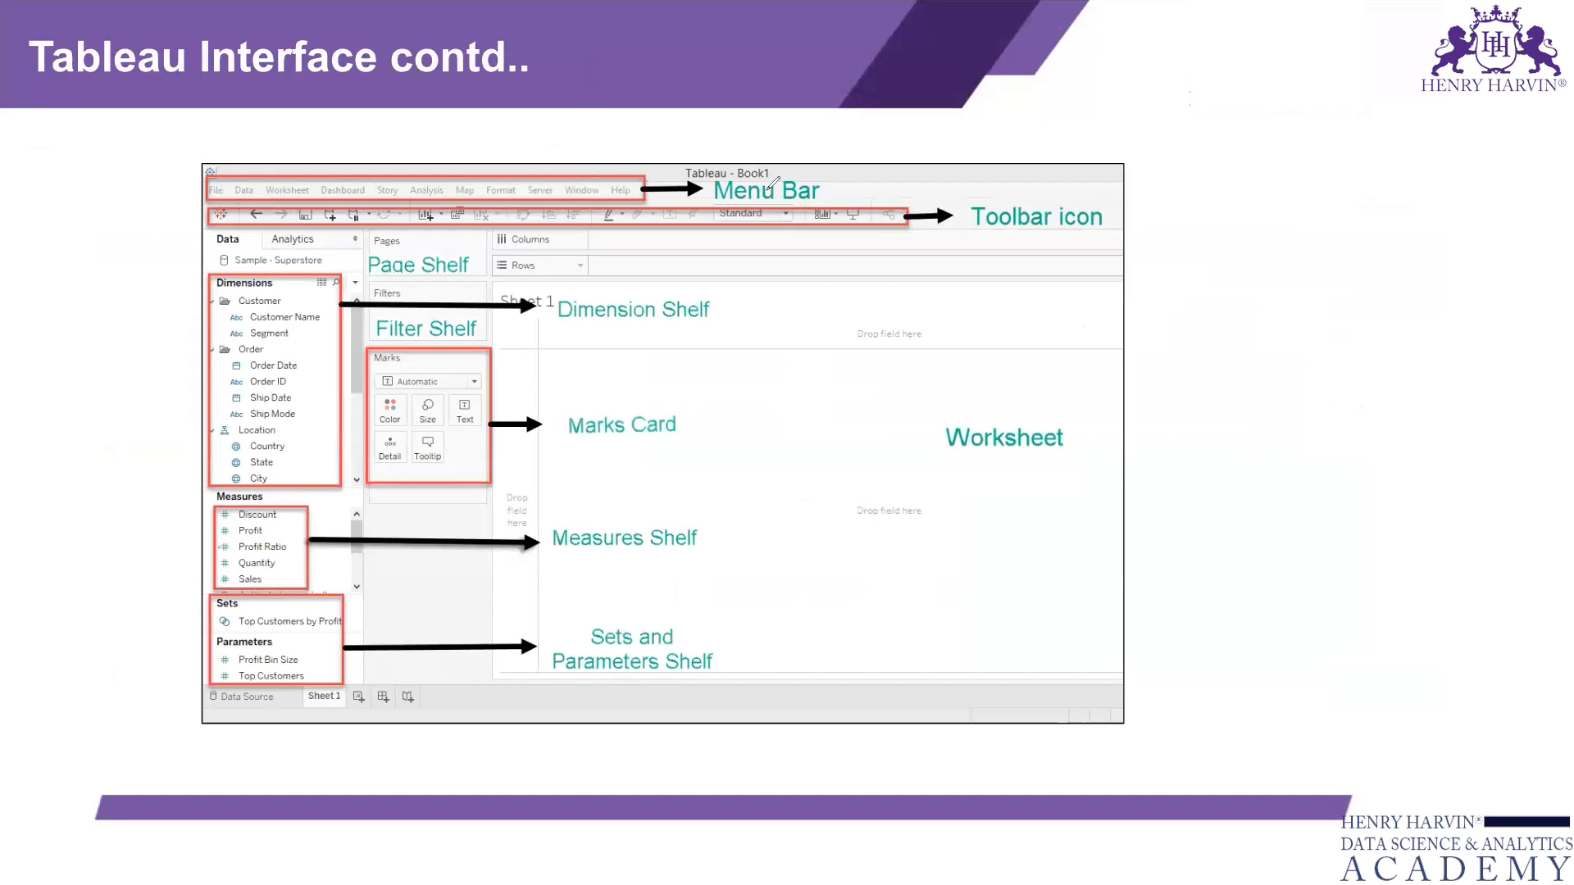
pyautogui.moveTo(827, 190)
pyautogui.mouseDown()
pyautogui.moveTo(858, 183)
pyautogui.moveTo(836, 194)
pyautogui.mouseUp()
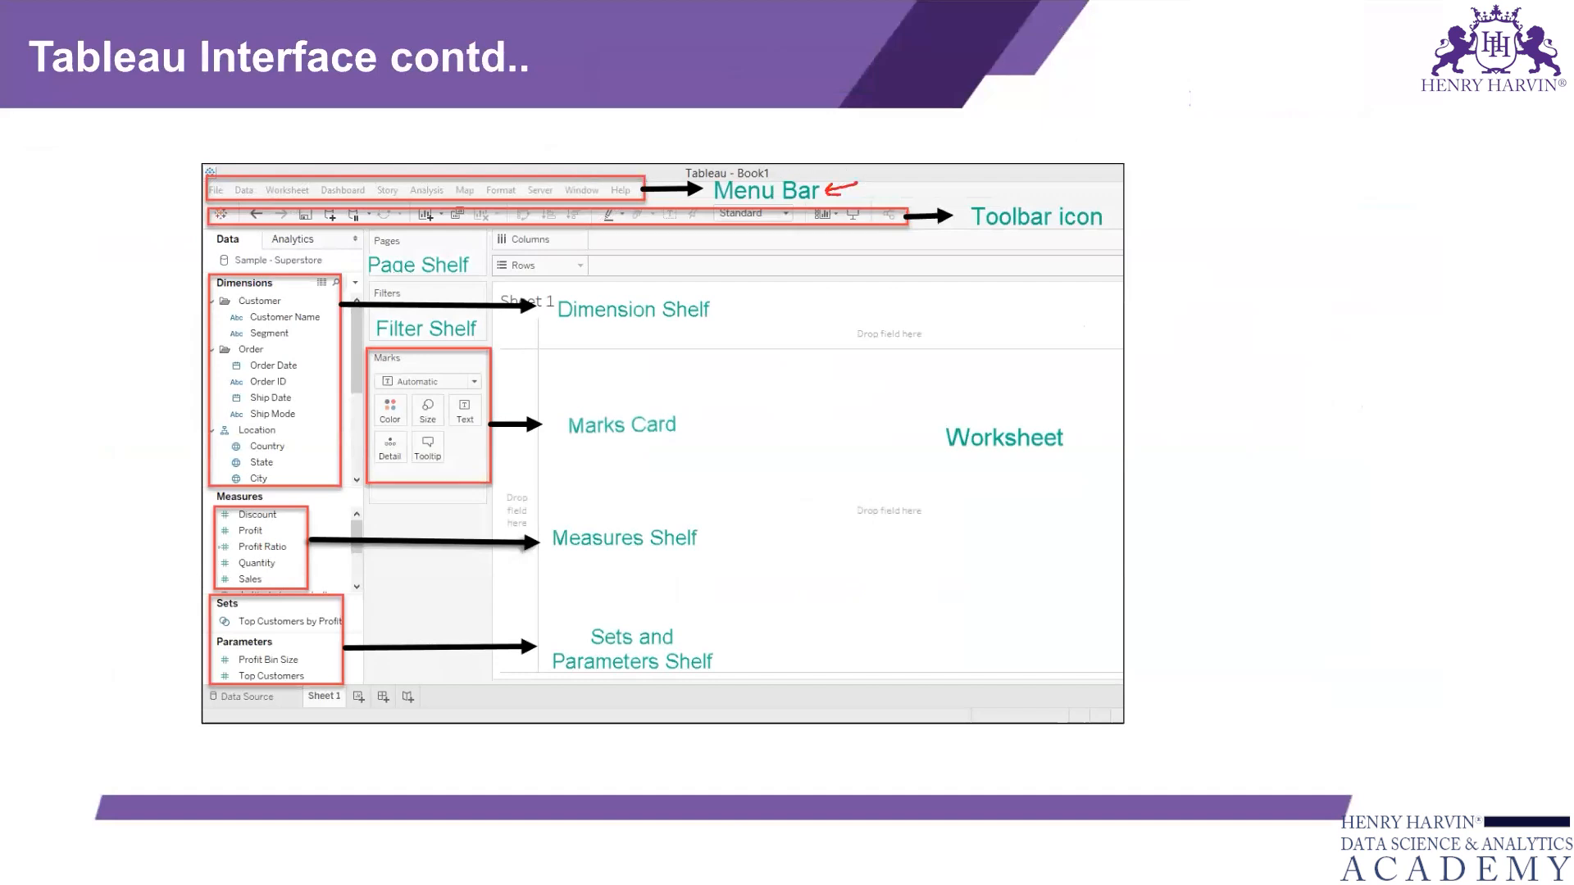